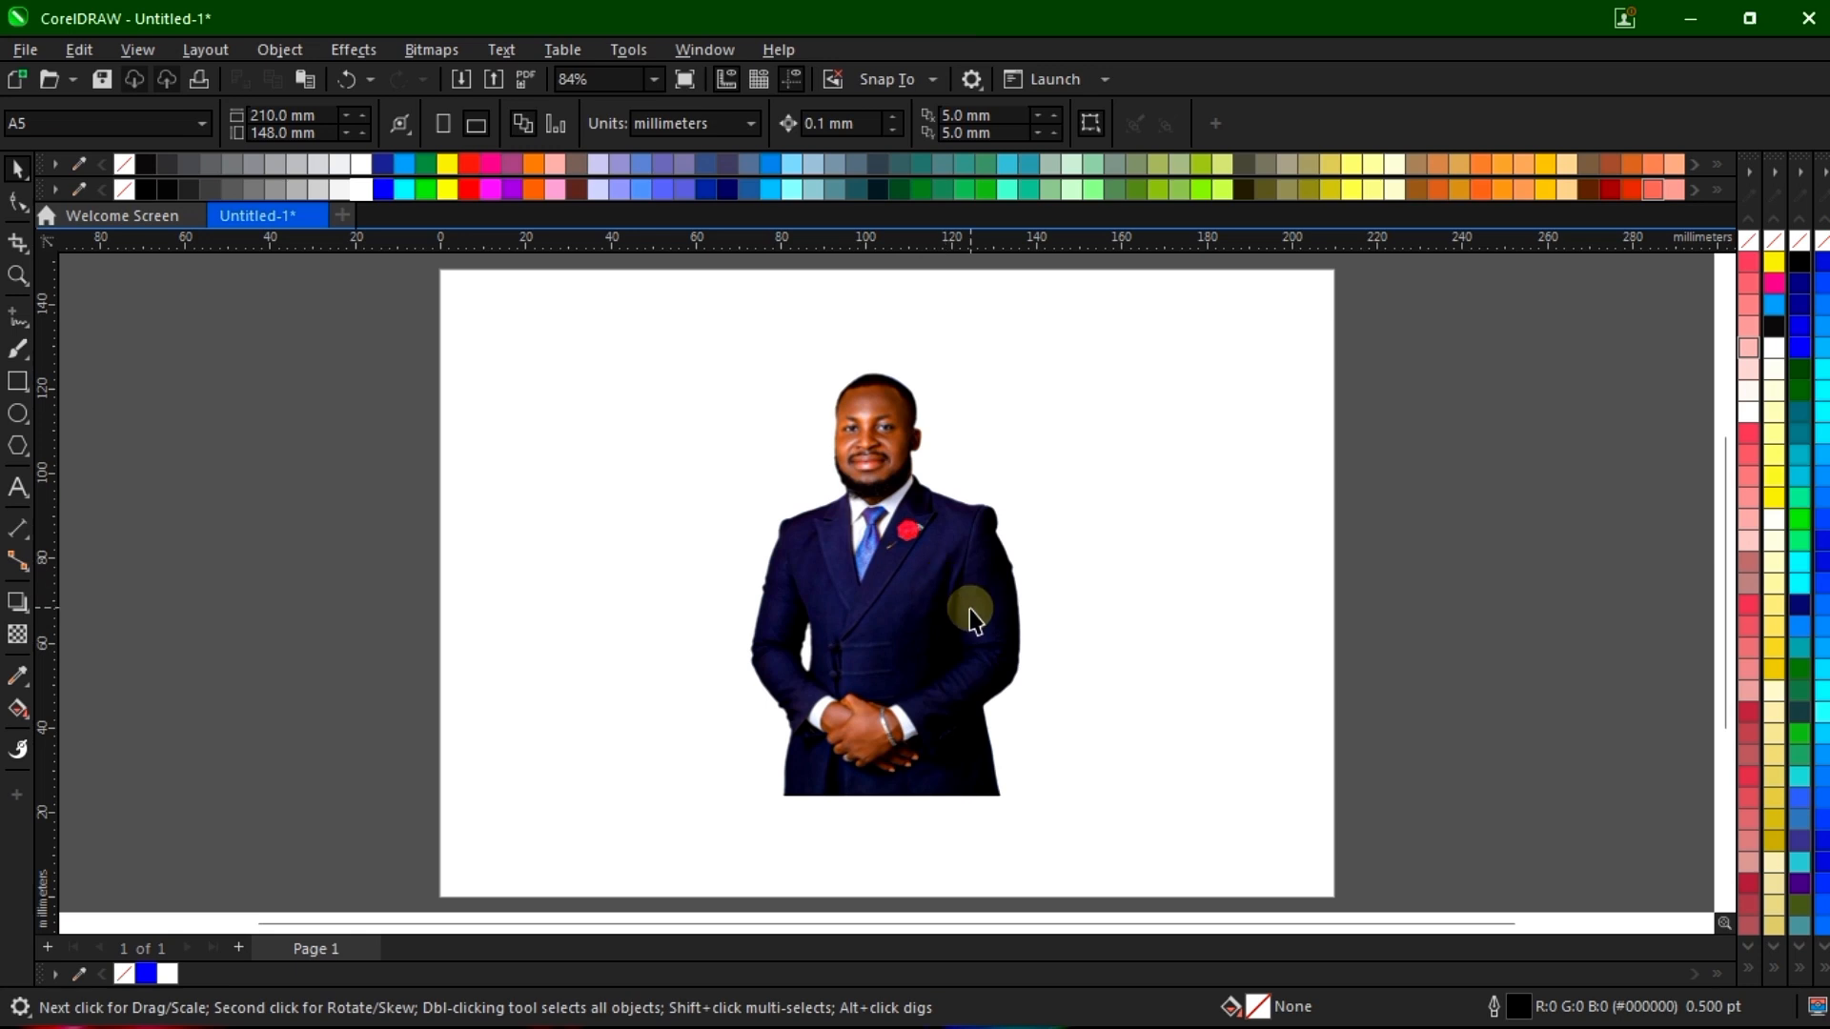
Move the man's cutout photo to the right side of the page, leaving the rest of the page empty
left_click(950, 546)
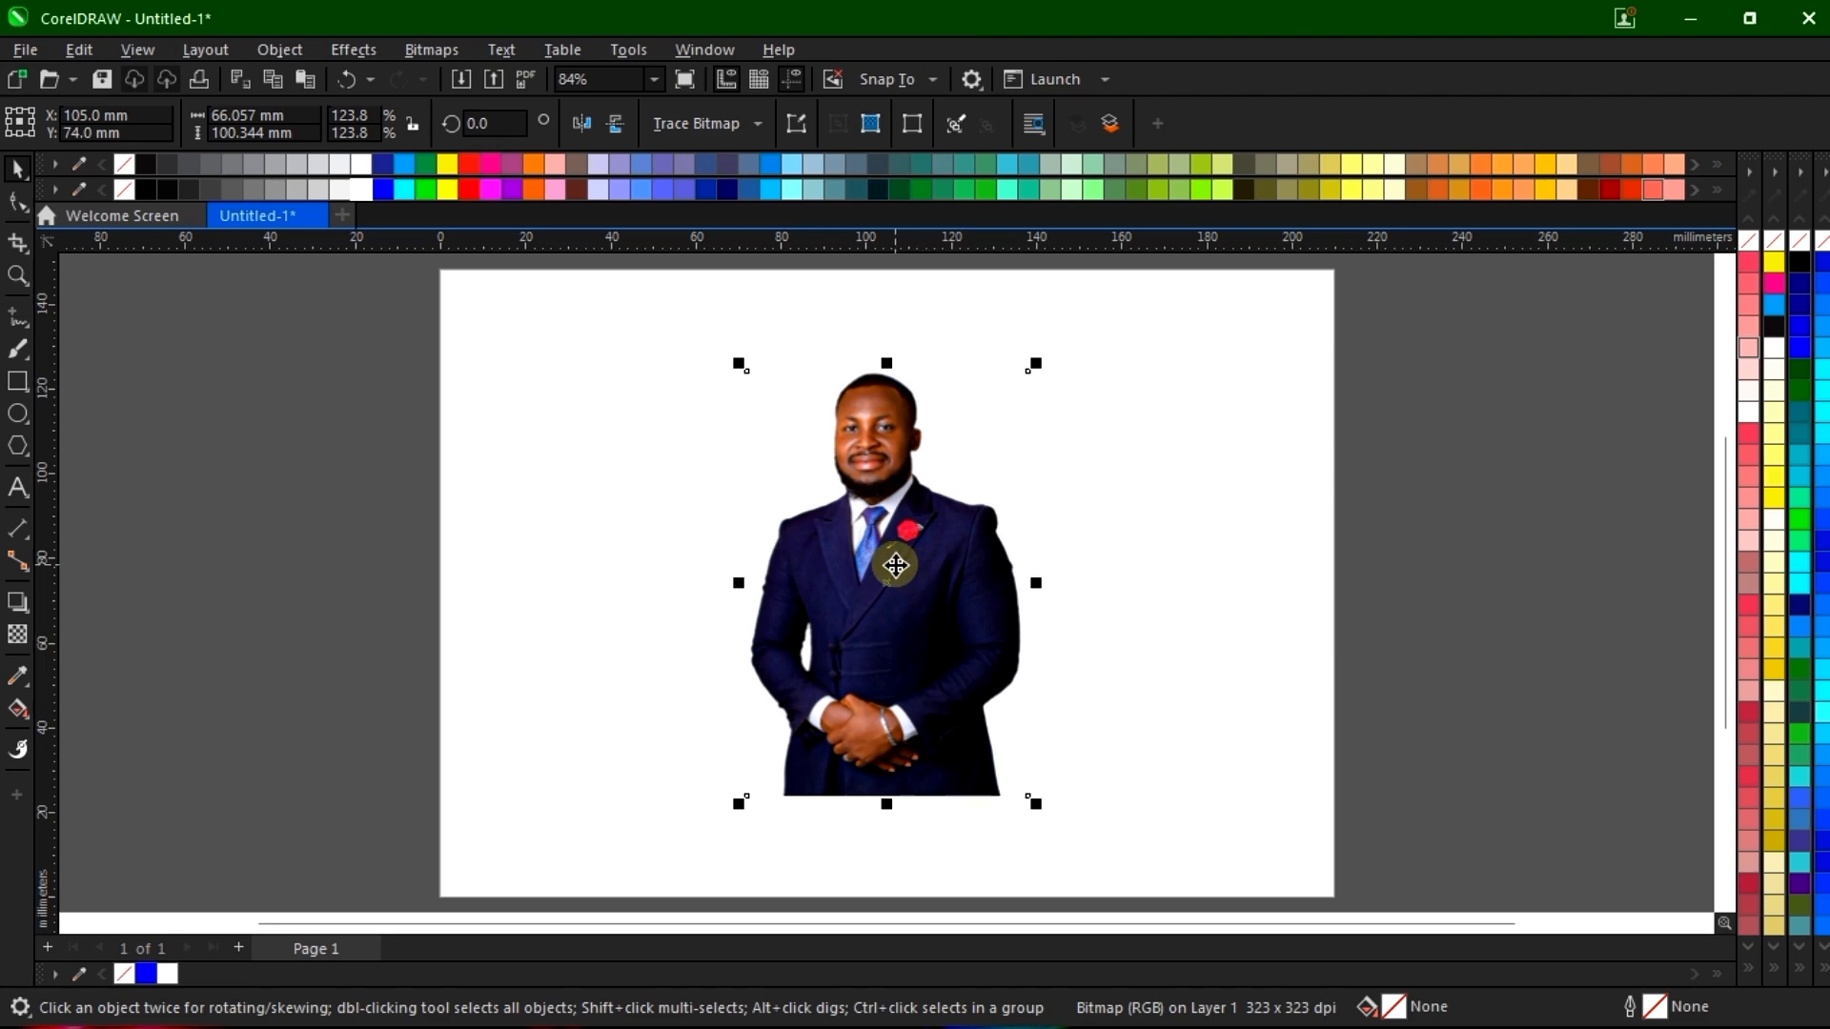
left_click_drag(895, 565, 1168, 609)
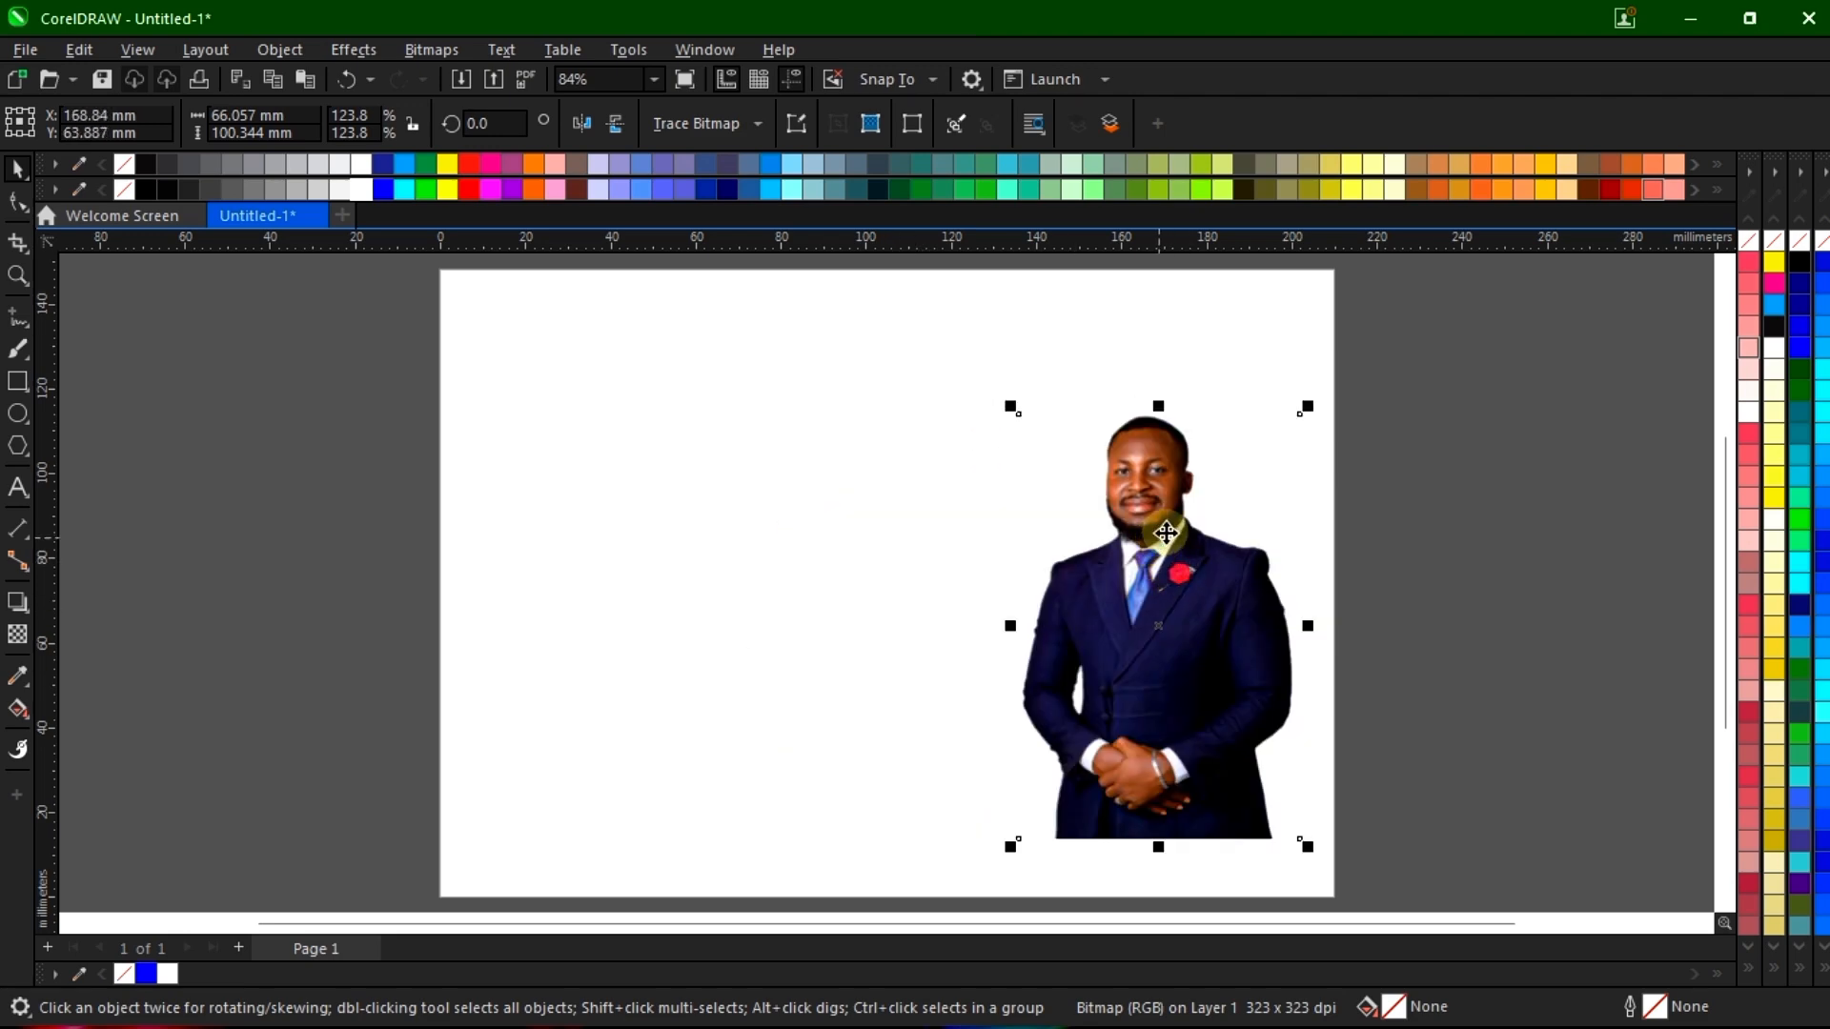
scroll(1166, 533, "up", 2)
scroll(1163, 524, "down", 2)
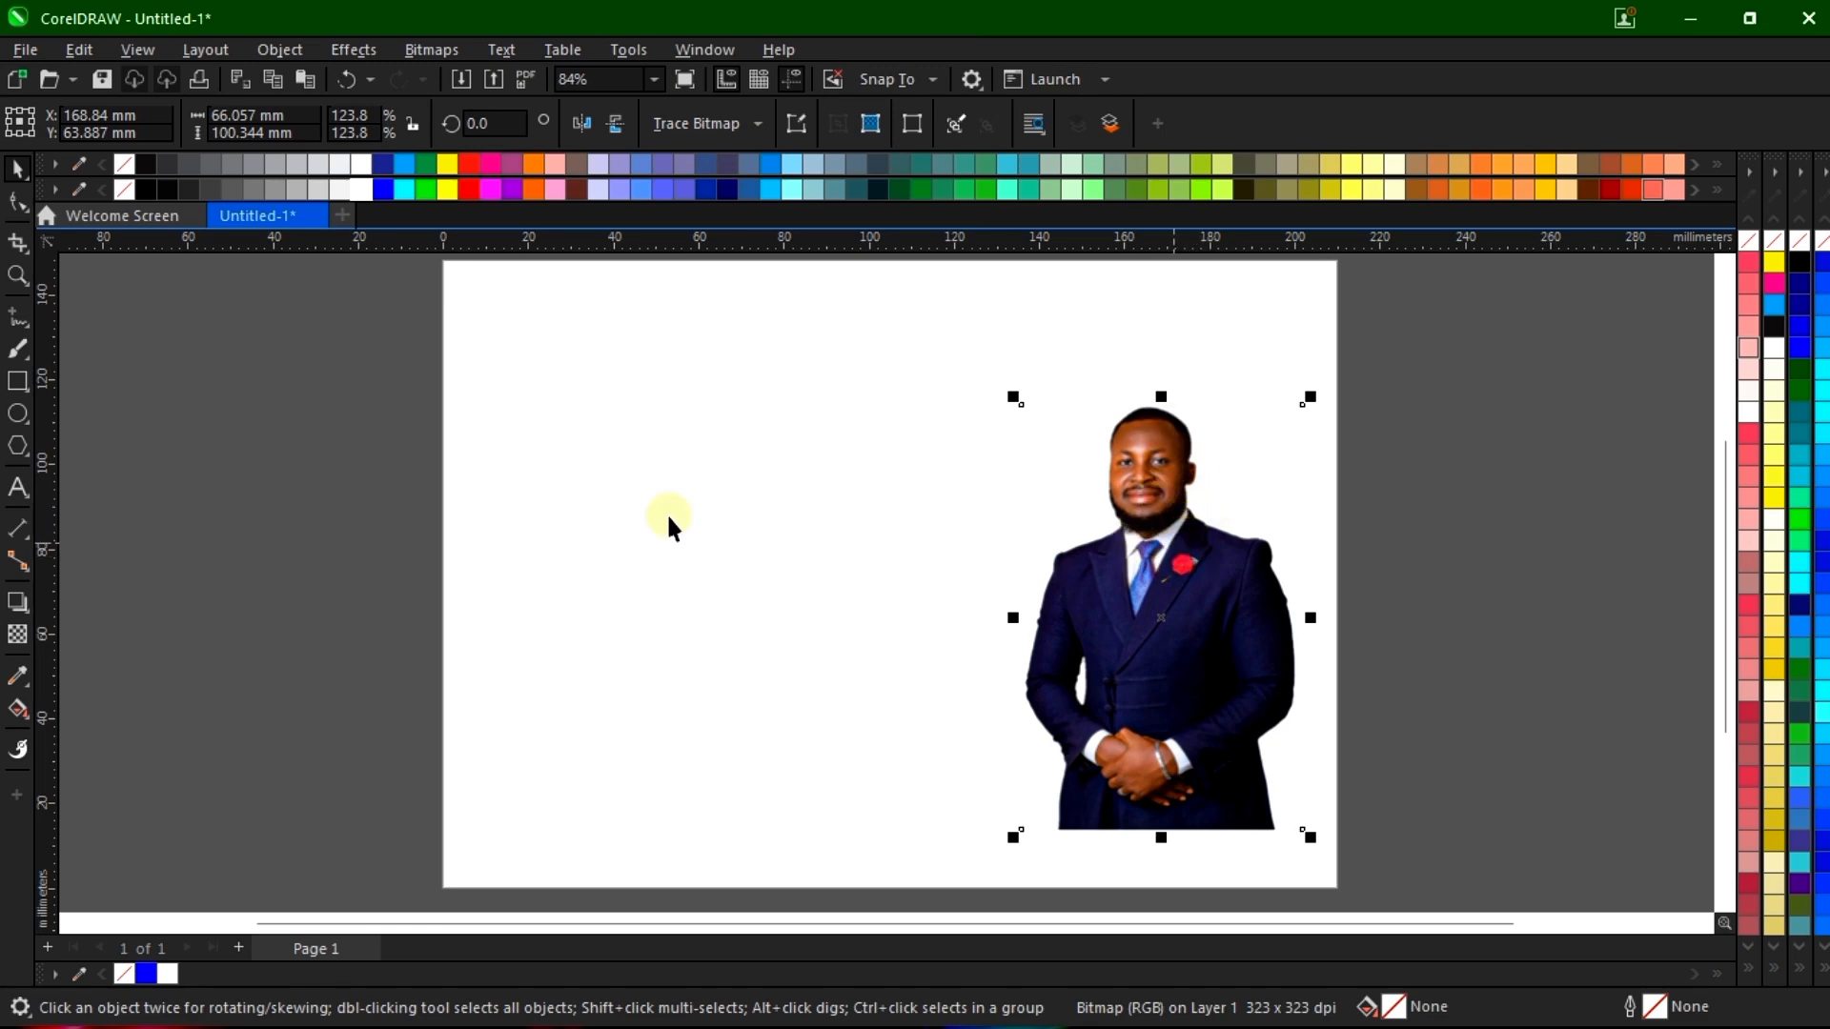
left_click(851, 591)
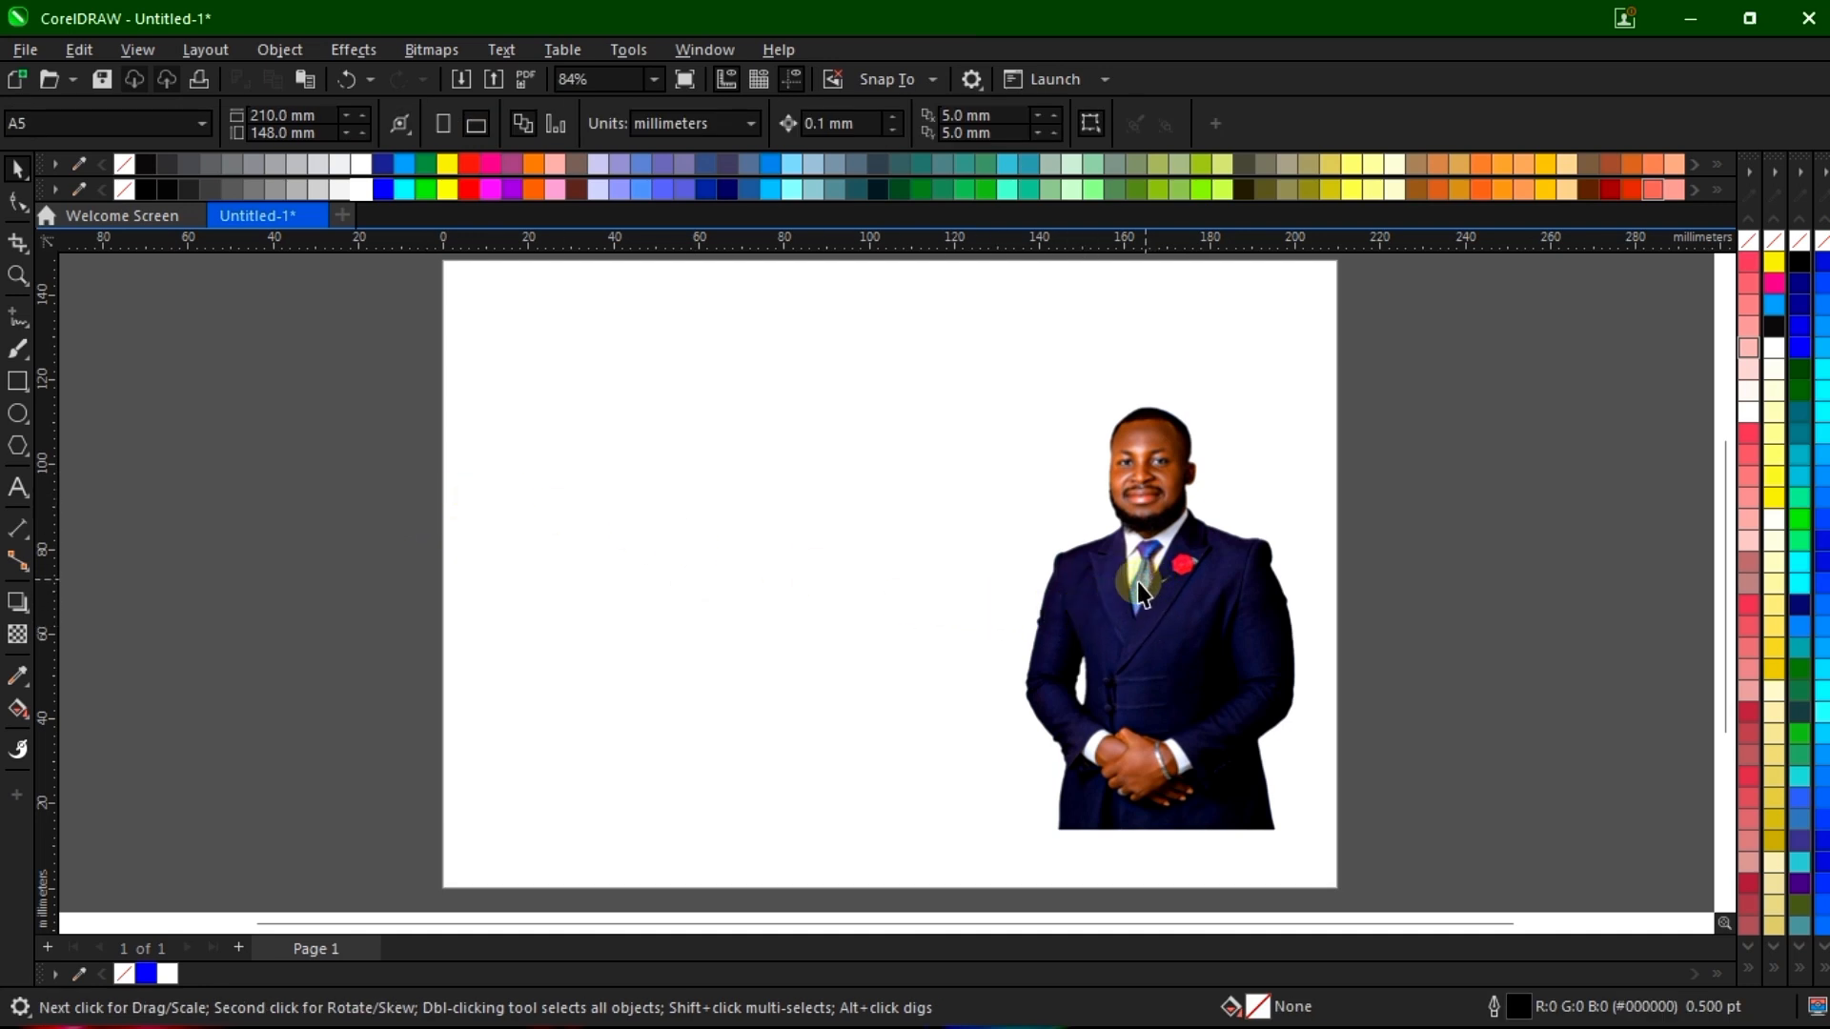
Draw a circle about 66 mm in diameter and position it just left of the photo
left_click(20, 416)
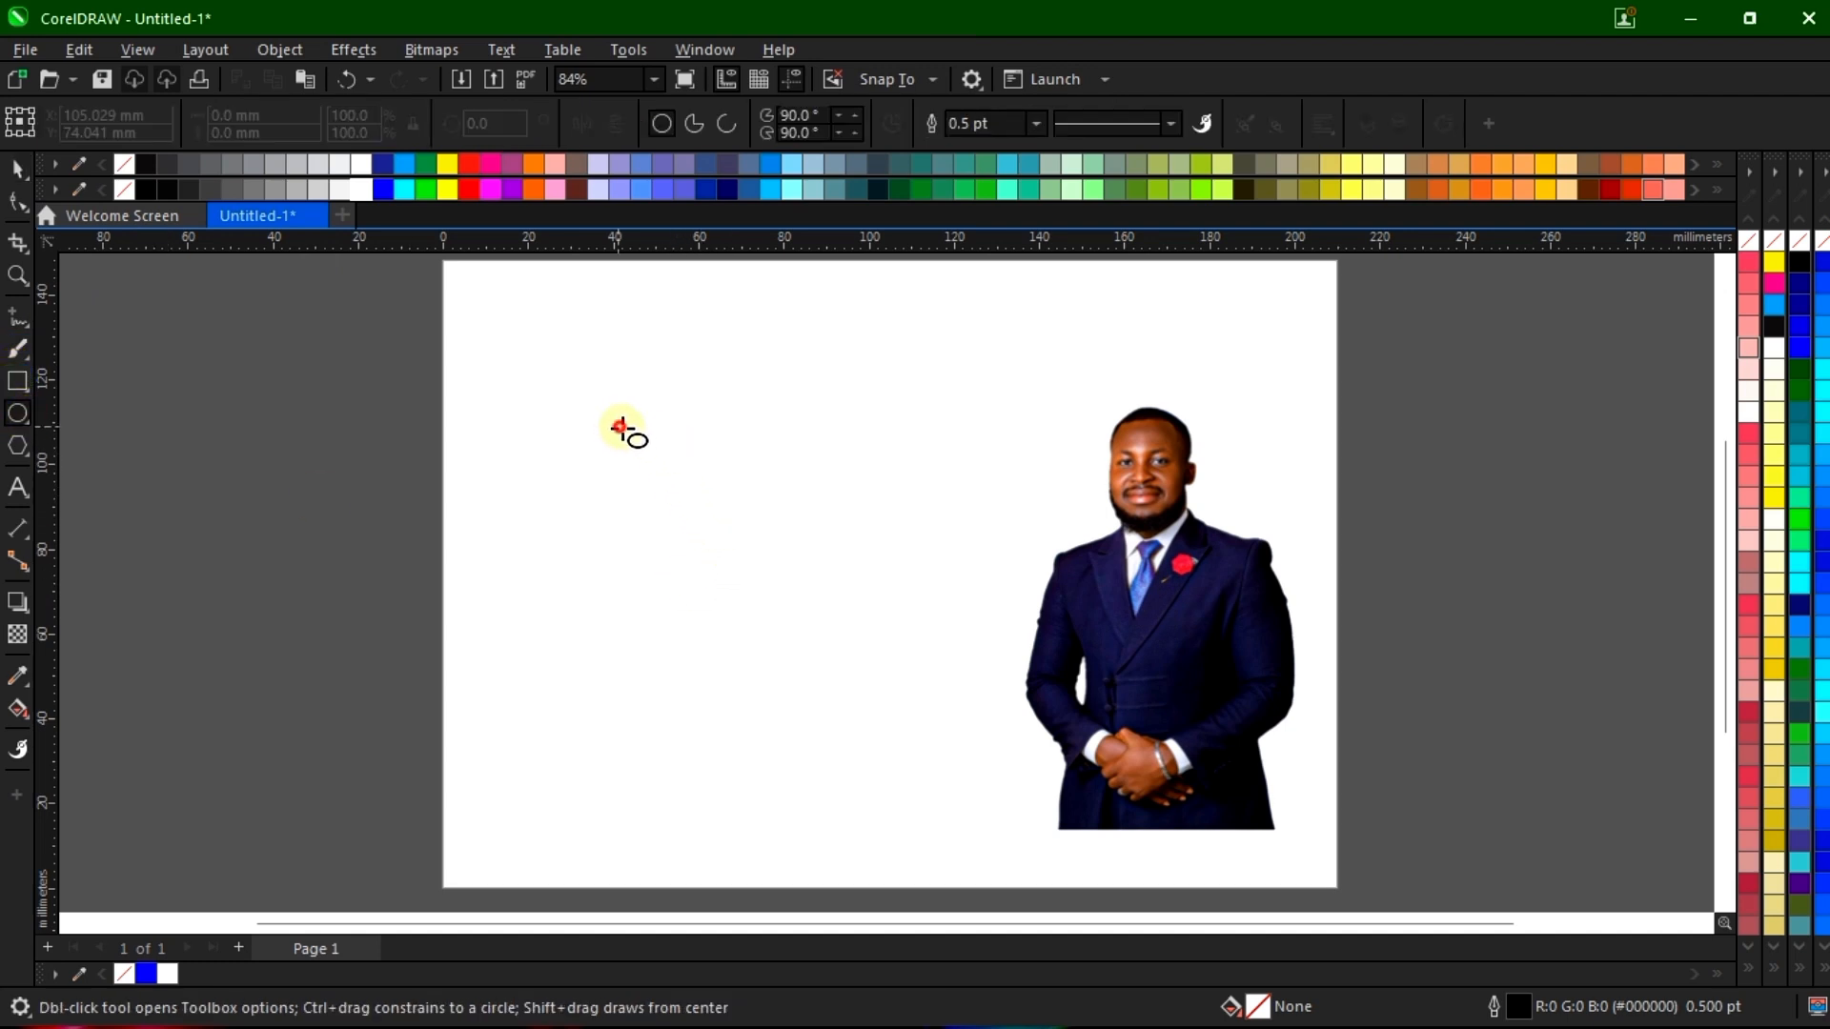
left_click_drag(620, 428, 904, 679)
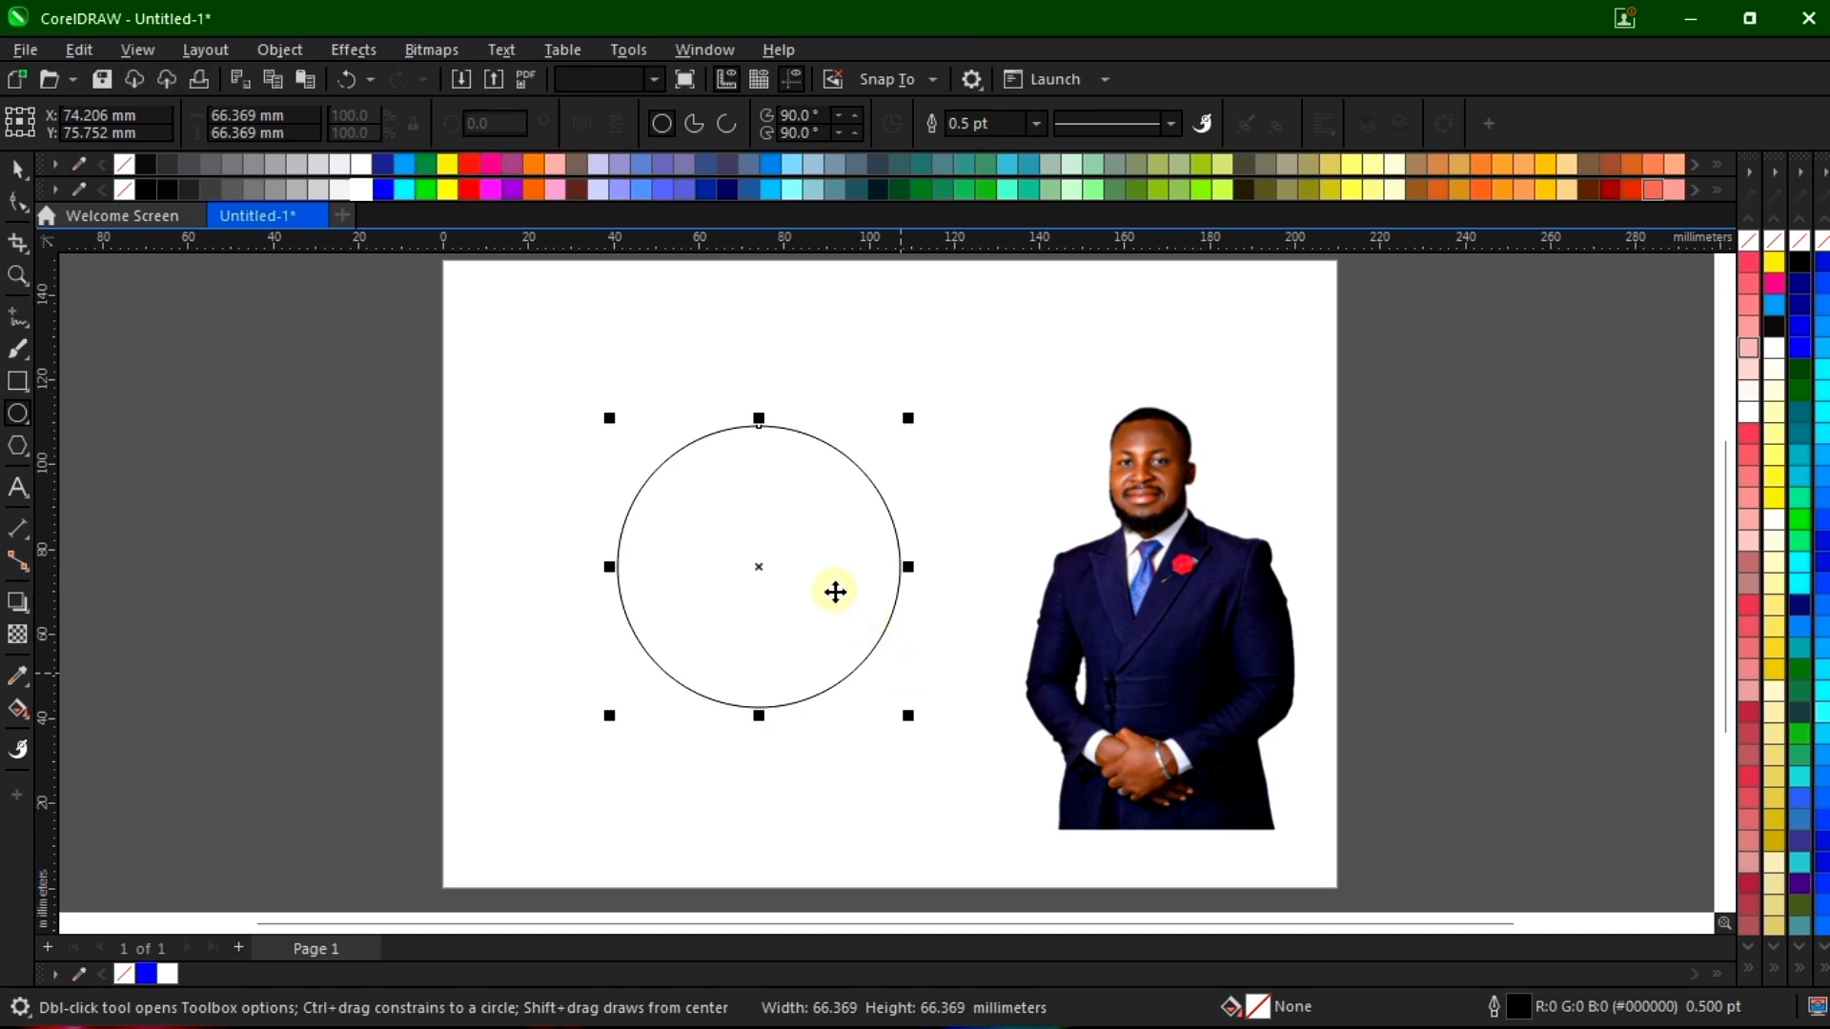
key("space")
left_click_drag(753, 539, 798, 523)
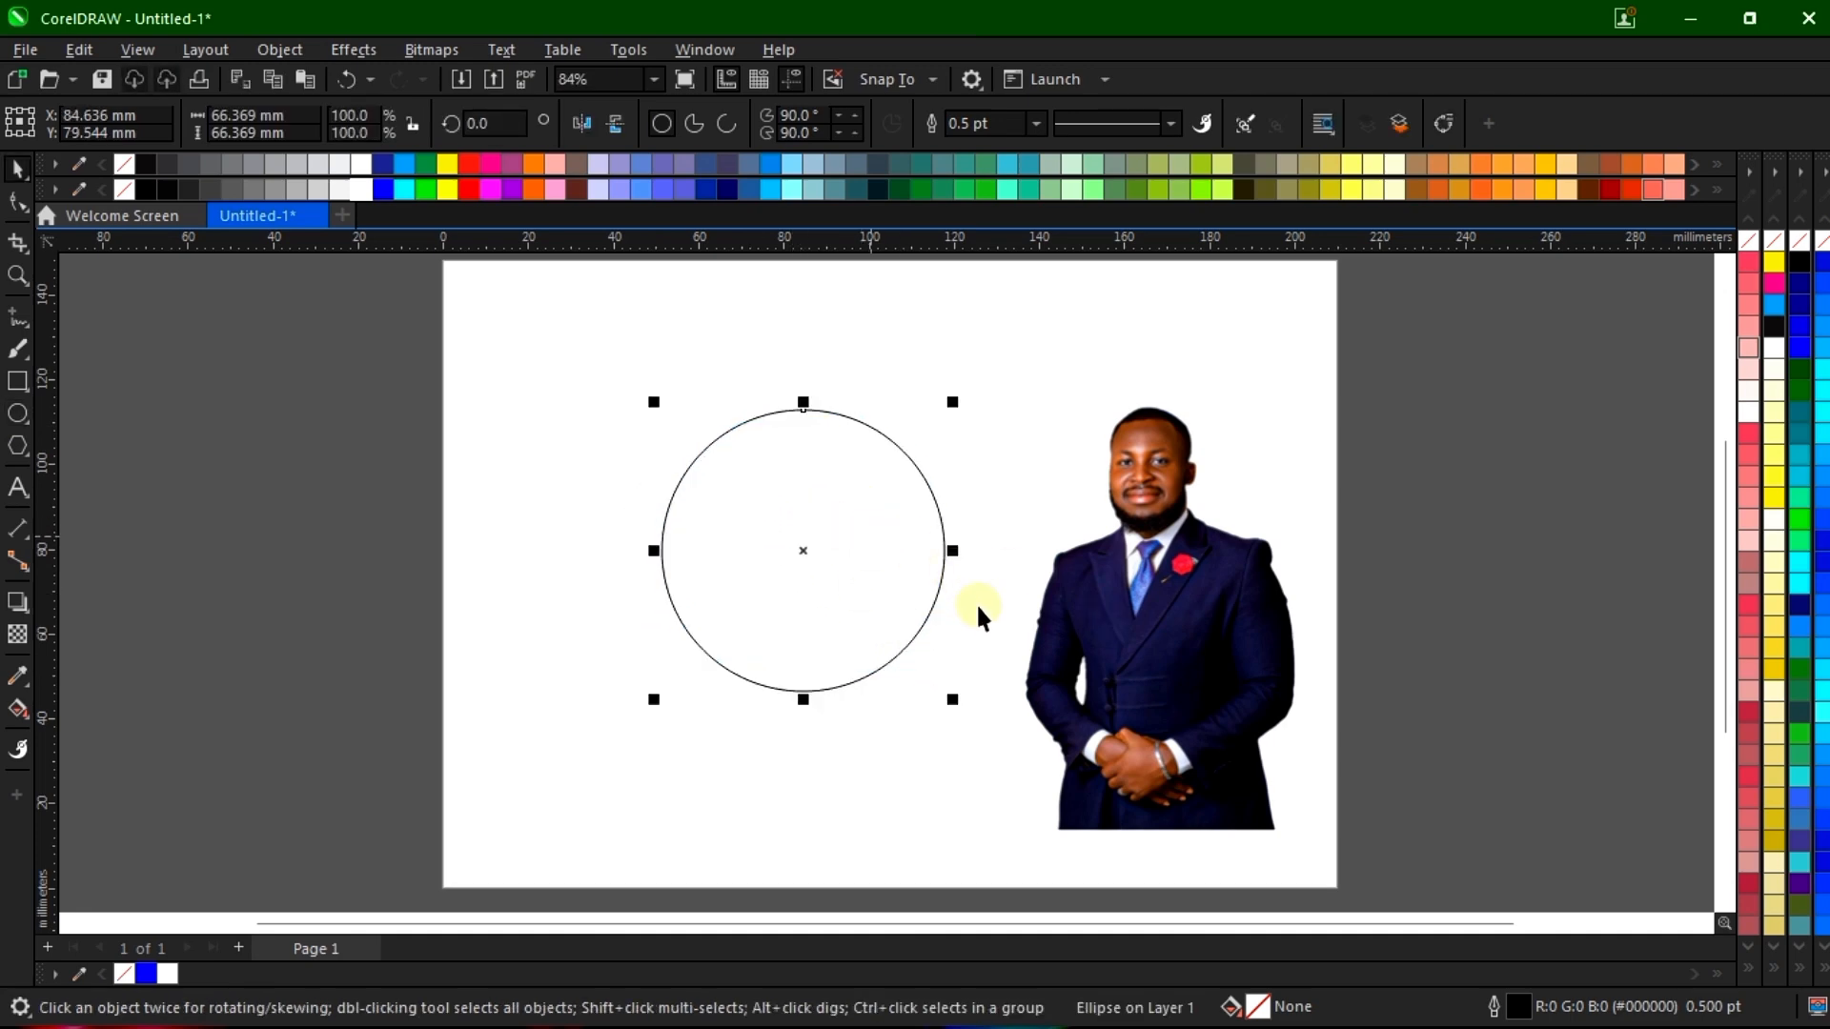
Make a smaller concentric copy of the circle, about 57 mm in diameter
scroll(816, 486, "up", 2)
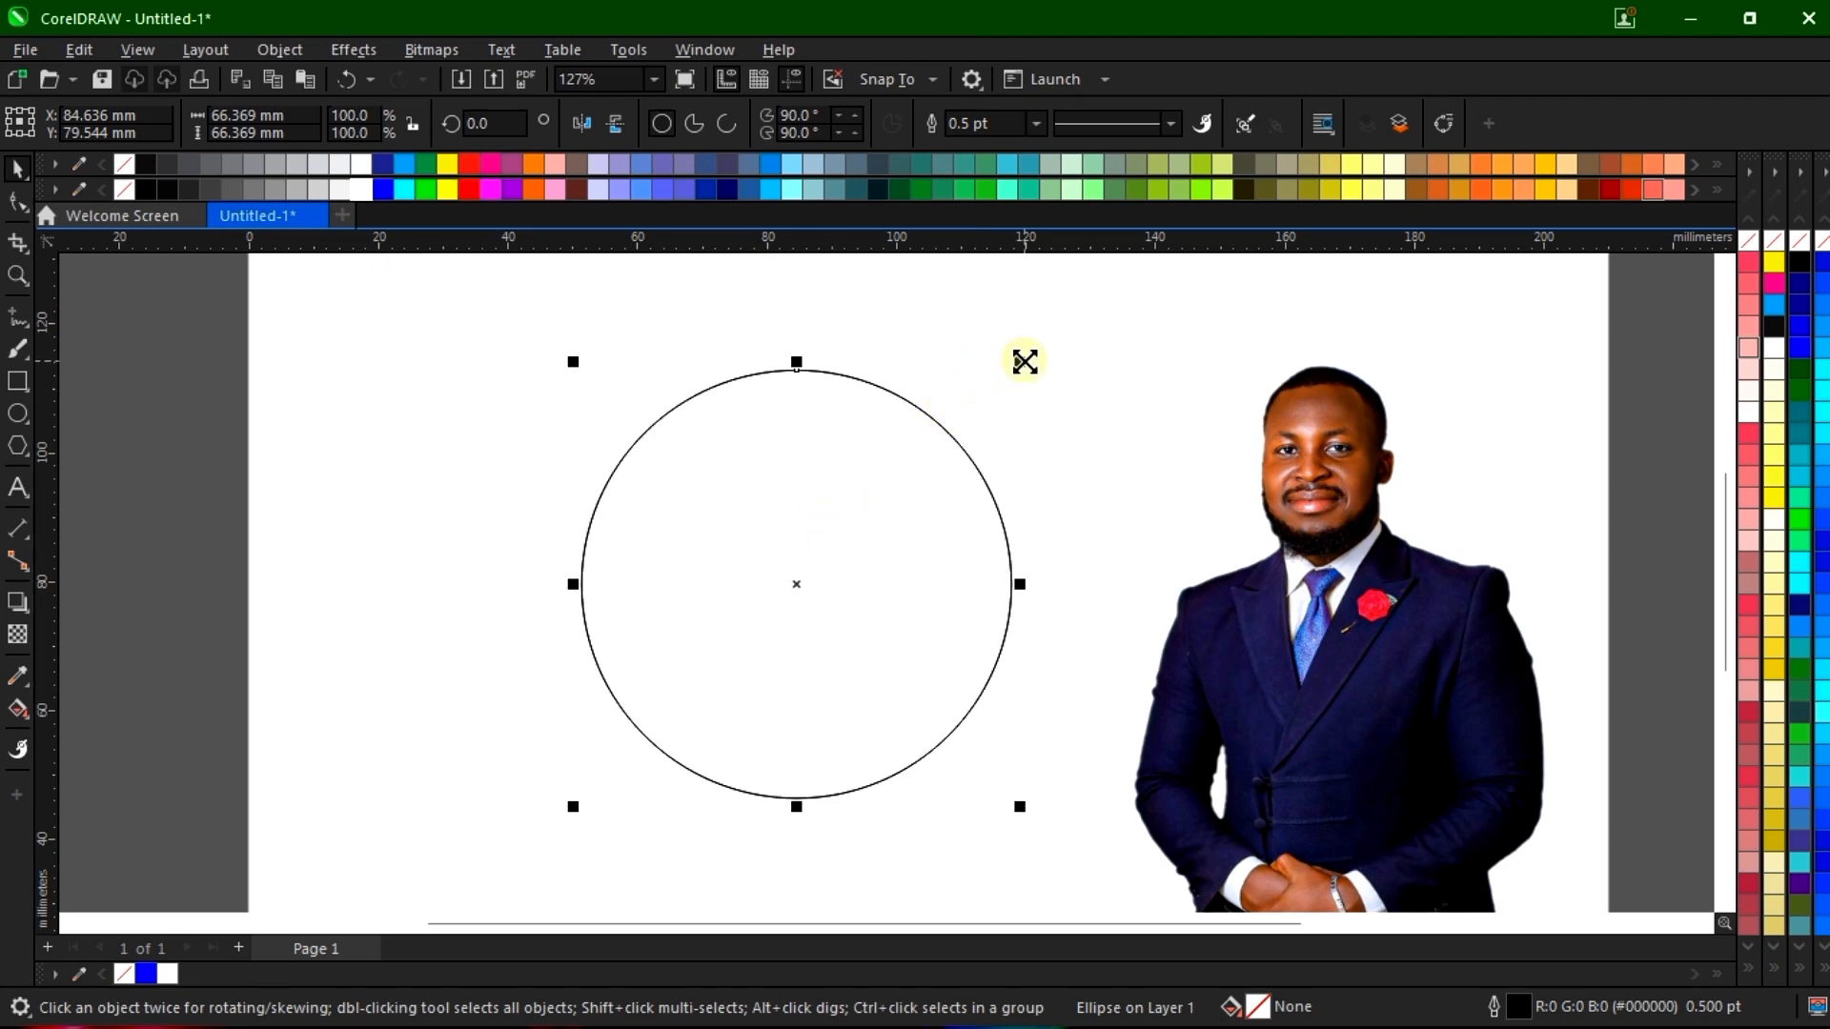
left_click_drag(1024, 361, 1005, 398)
left_click(1020, 424)
scroll(844, 518, "down", 2)
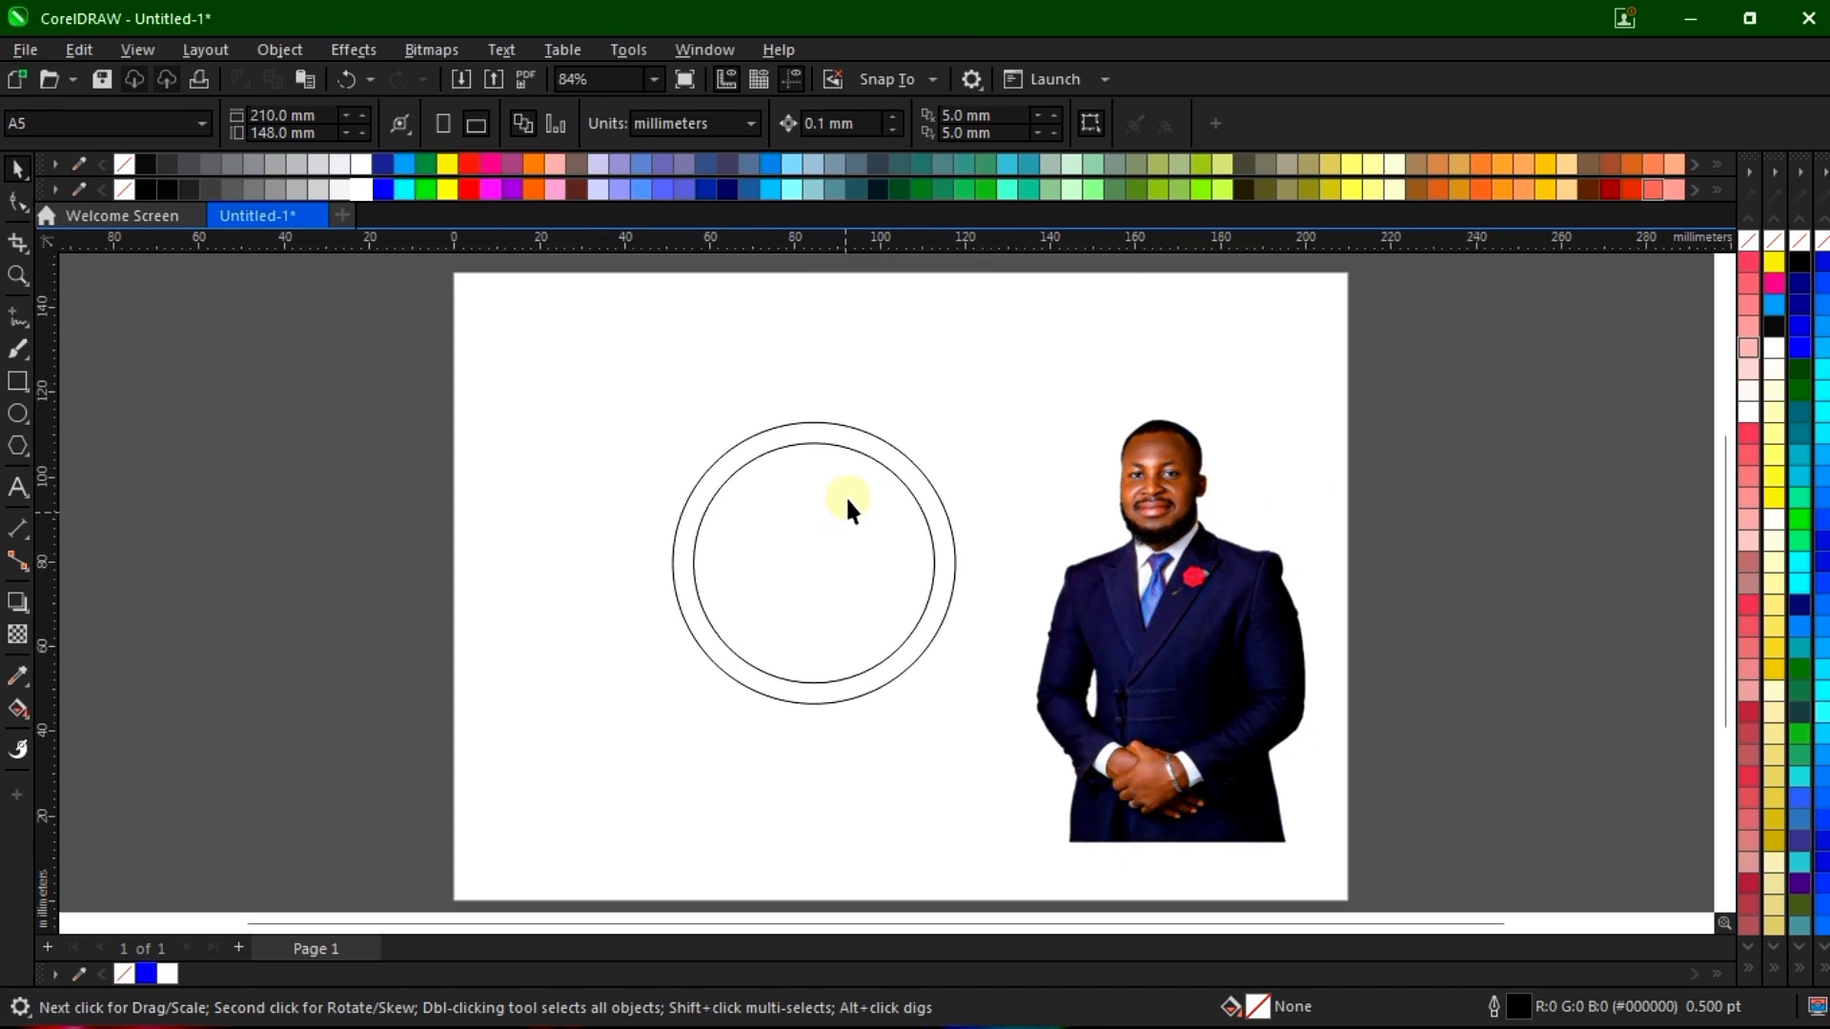
Fill the outer circle blue and the inner circle white, and remove both outlines
left_click(859, 437)
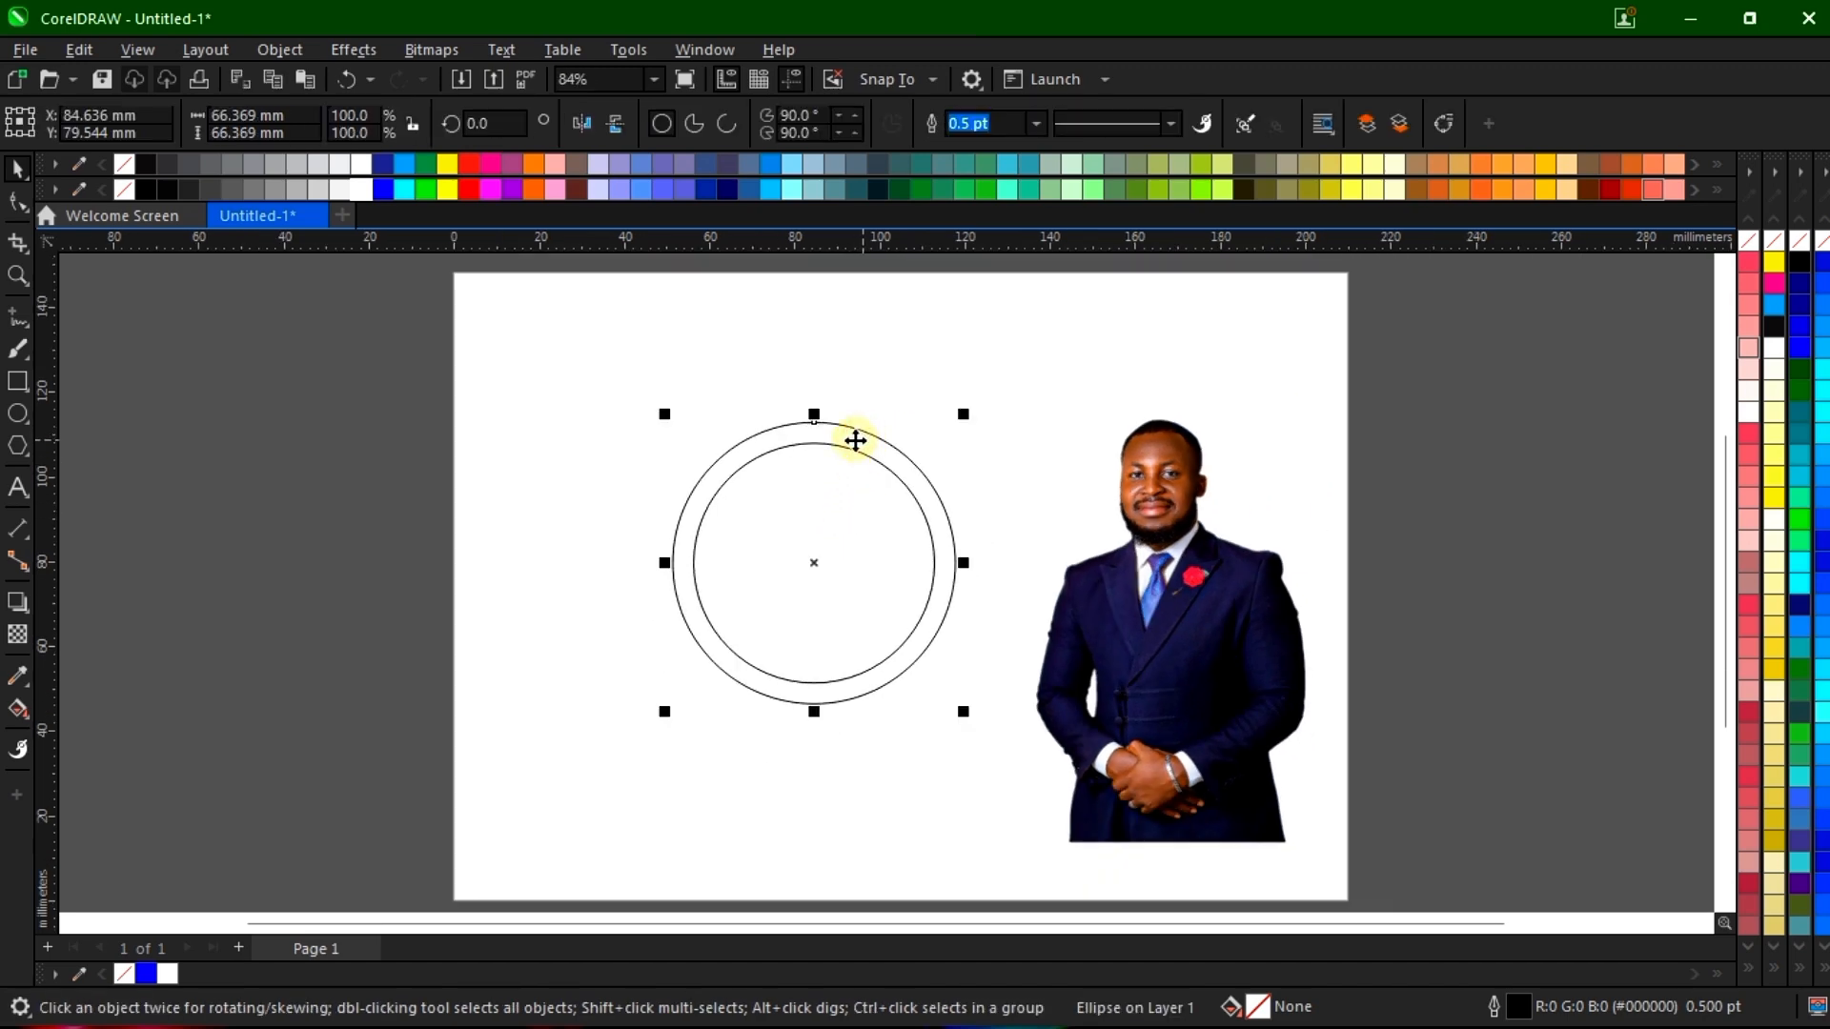
left_click(151, 973)
right_click(124, 973)
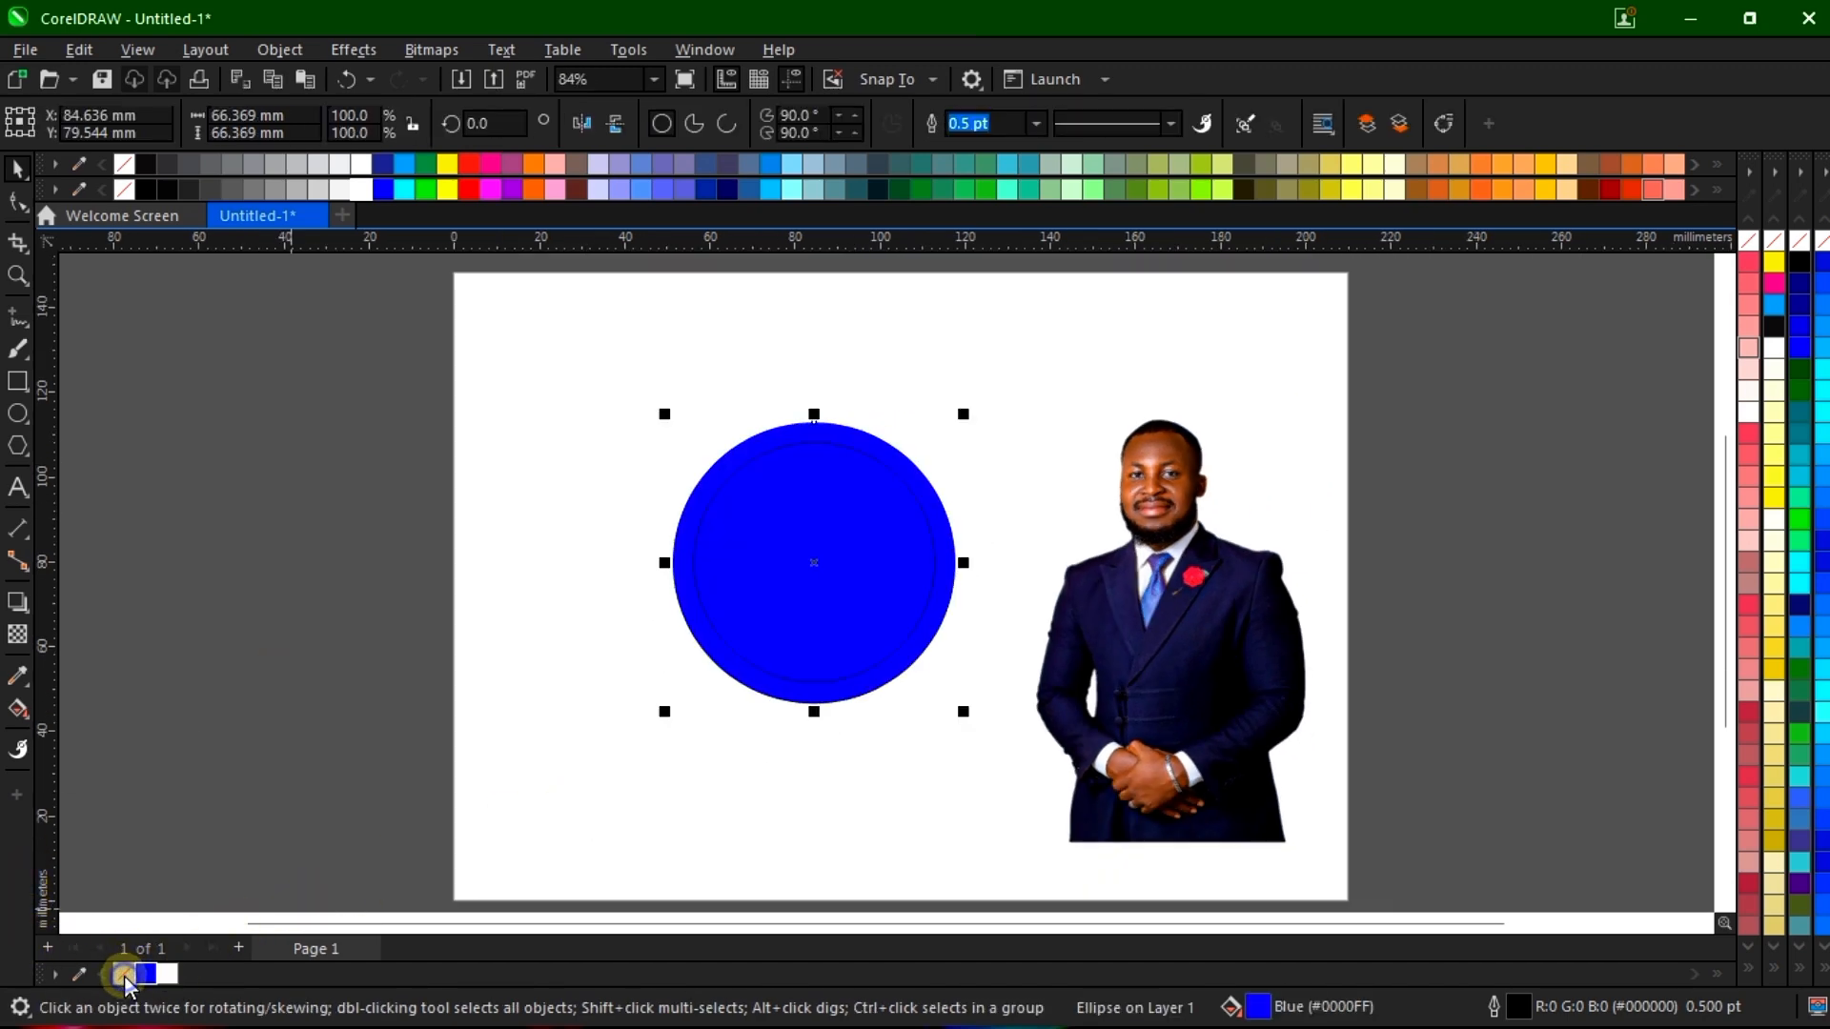
left_click(868, 511)
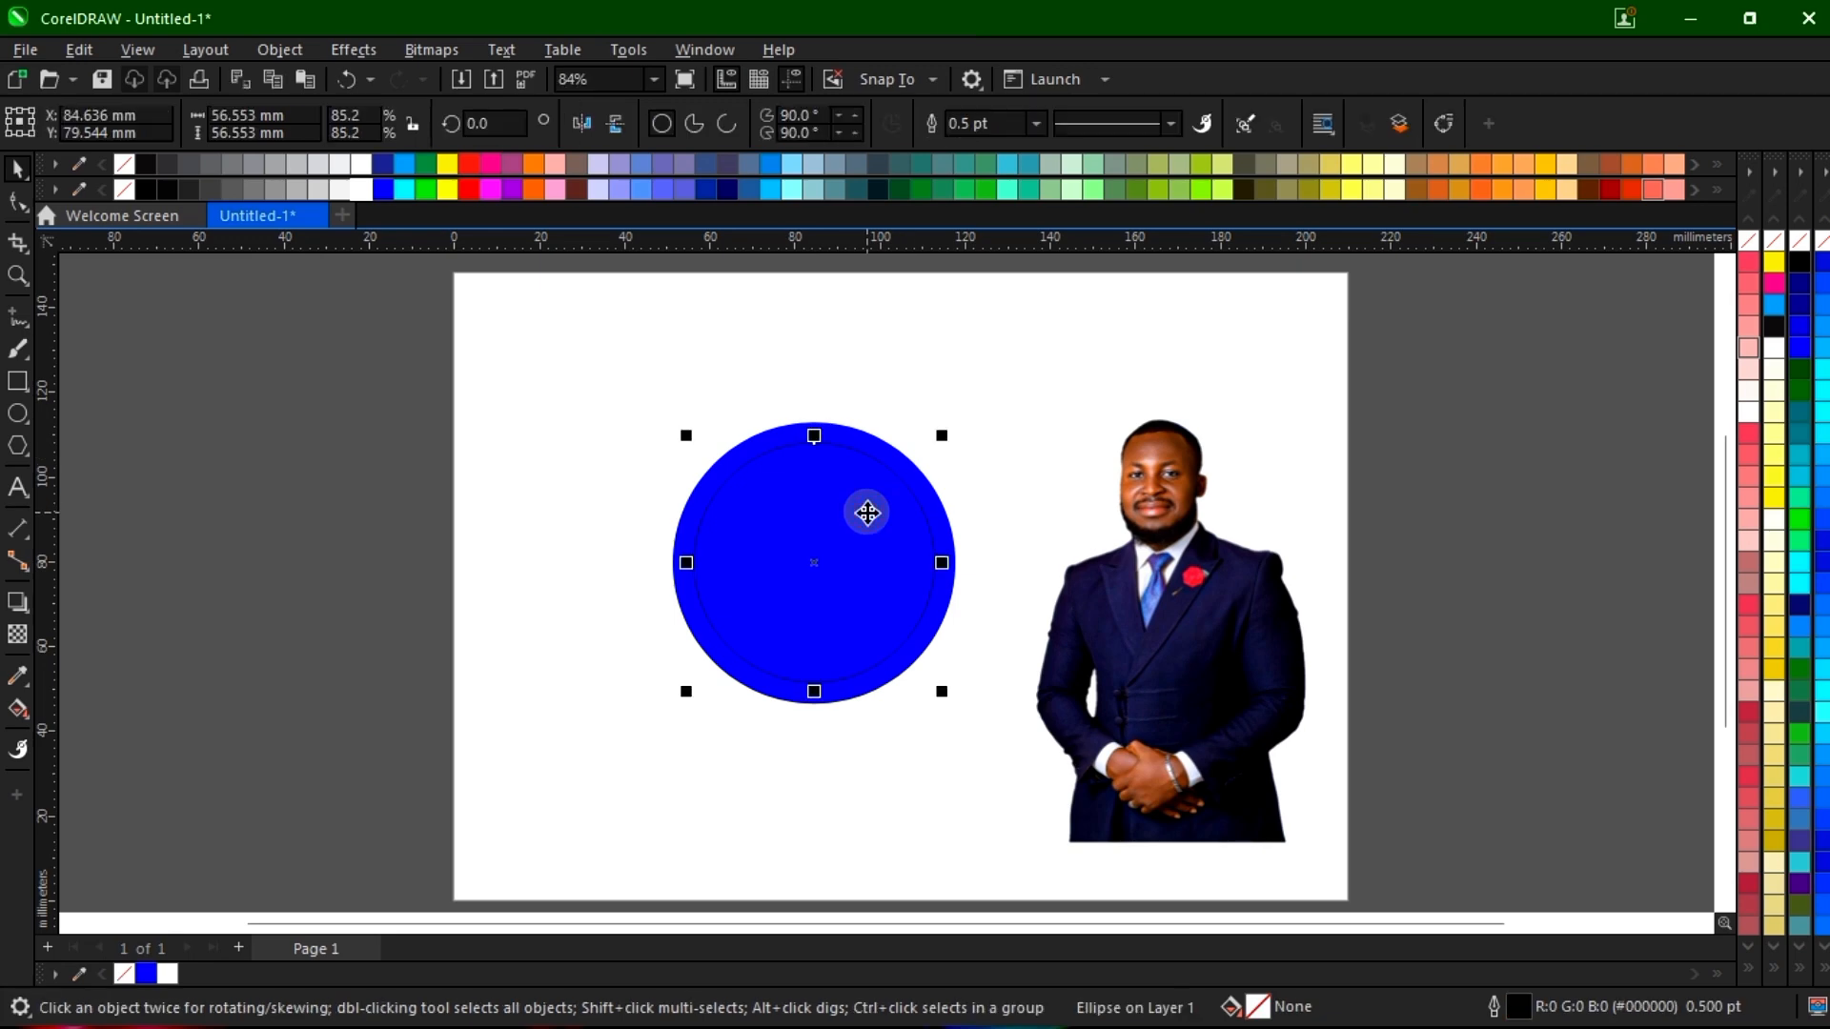
left_click(167, 973)
right_click(123, 973)
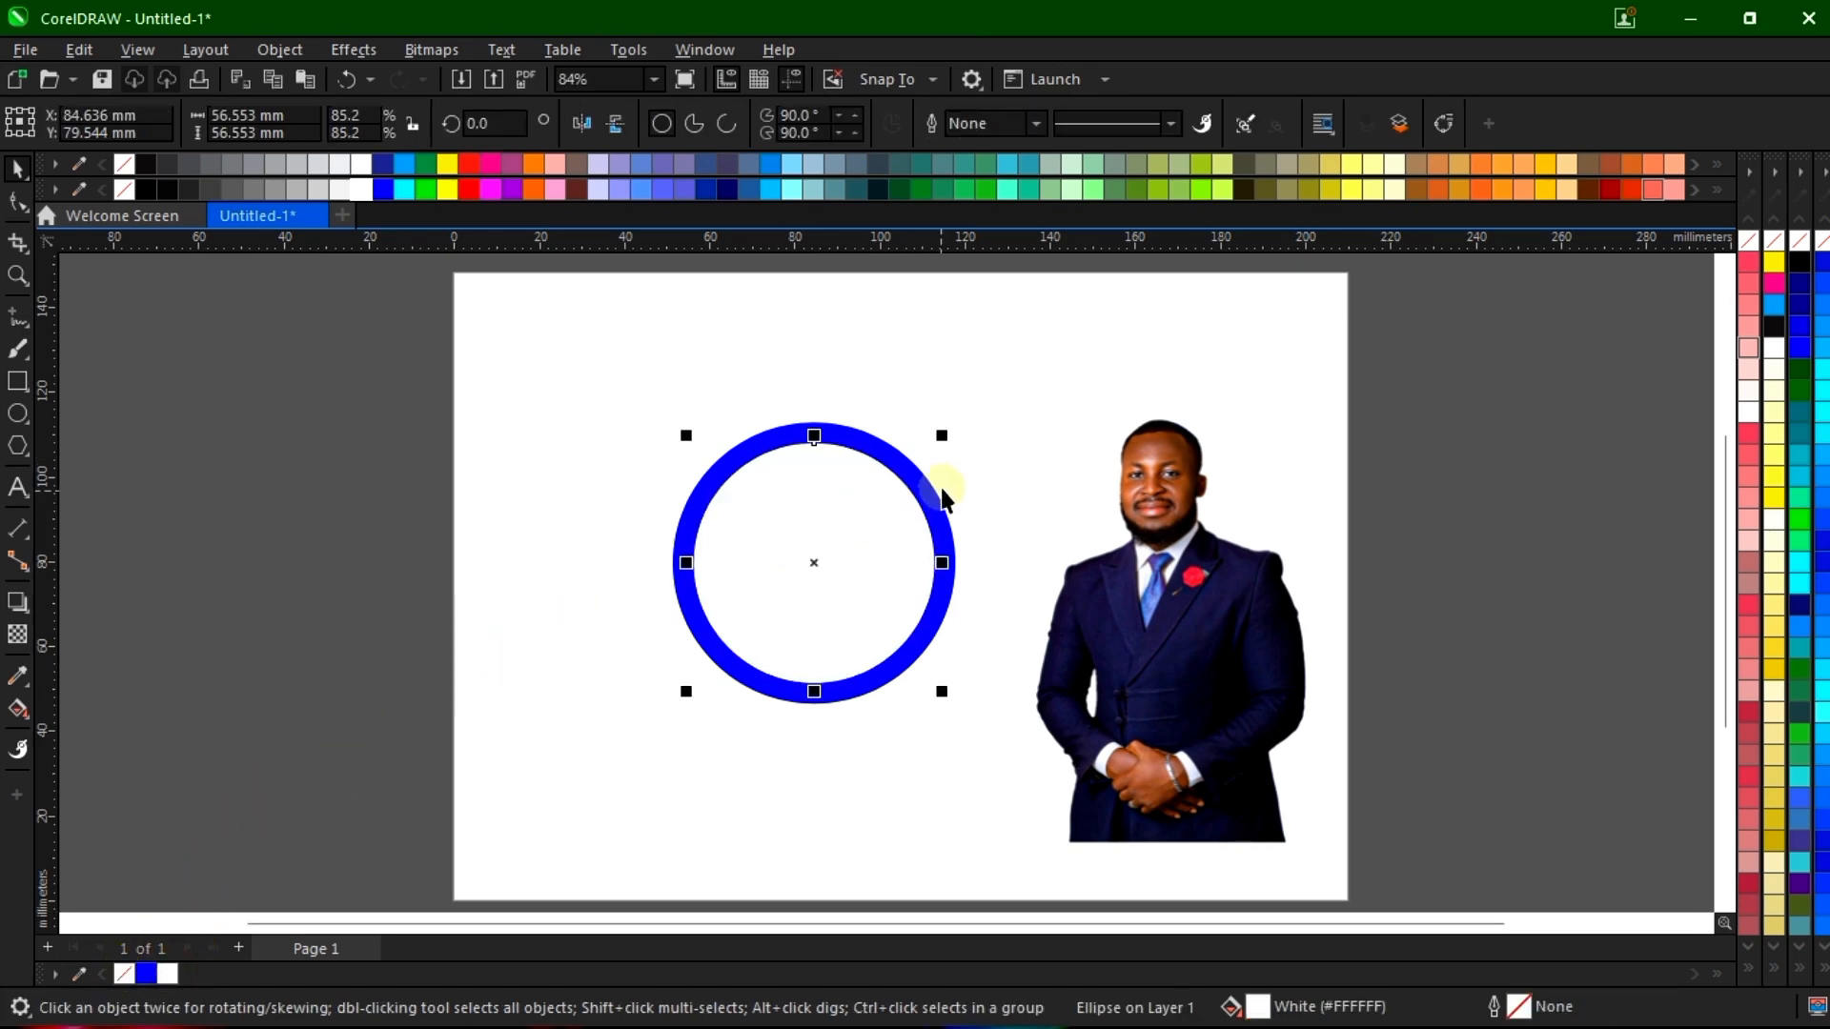
Shrink the white inner circle about its centre to about 54 mm in diameter
scroll(964, 453, "up", 1)
left_click_drag(934, 431, 926, 437)
scroll(946, 433, "down", 1)
PowerClip the man's photo inside the white inner circle
left_click(1262, 518)
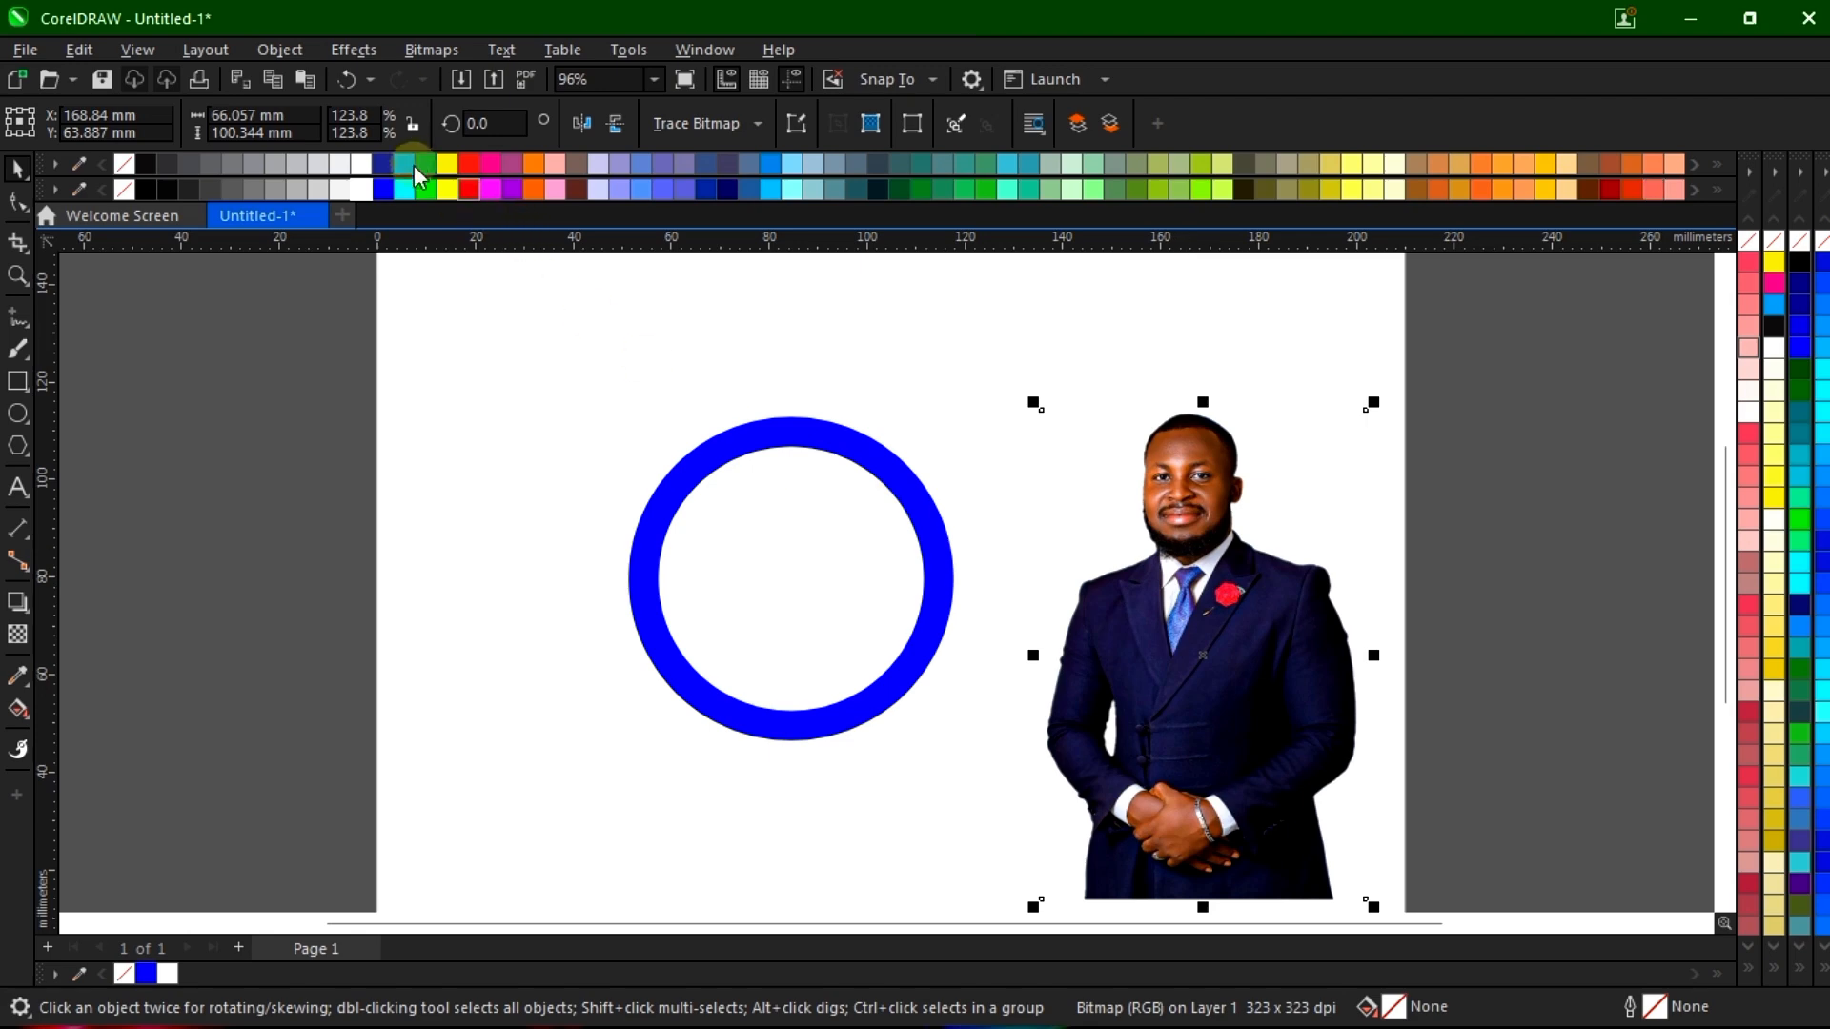
left_click(298, 52)
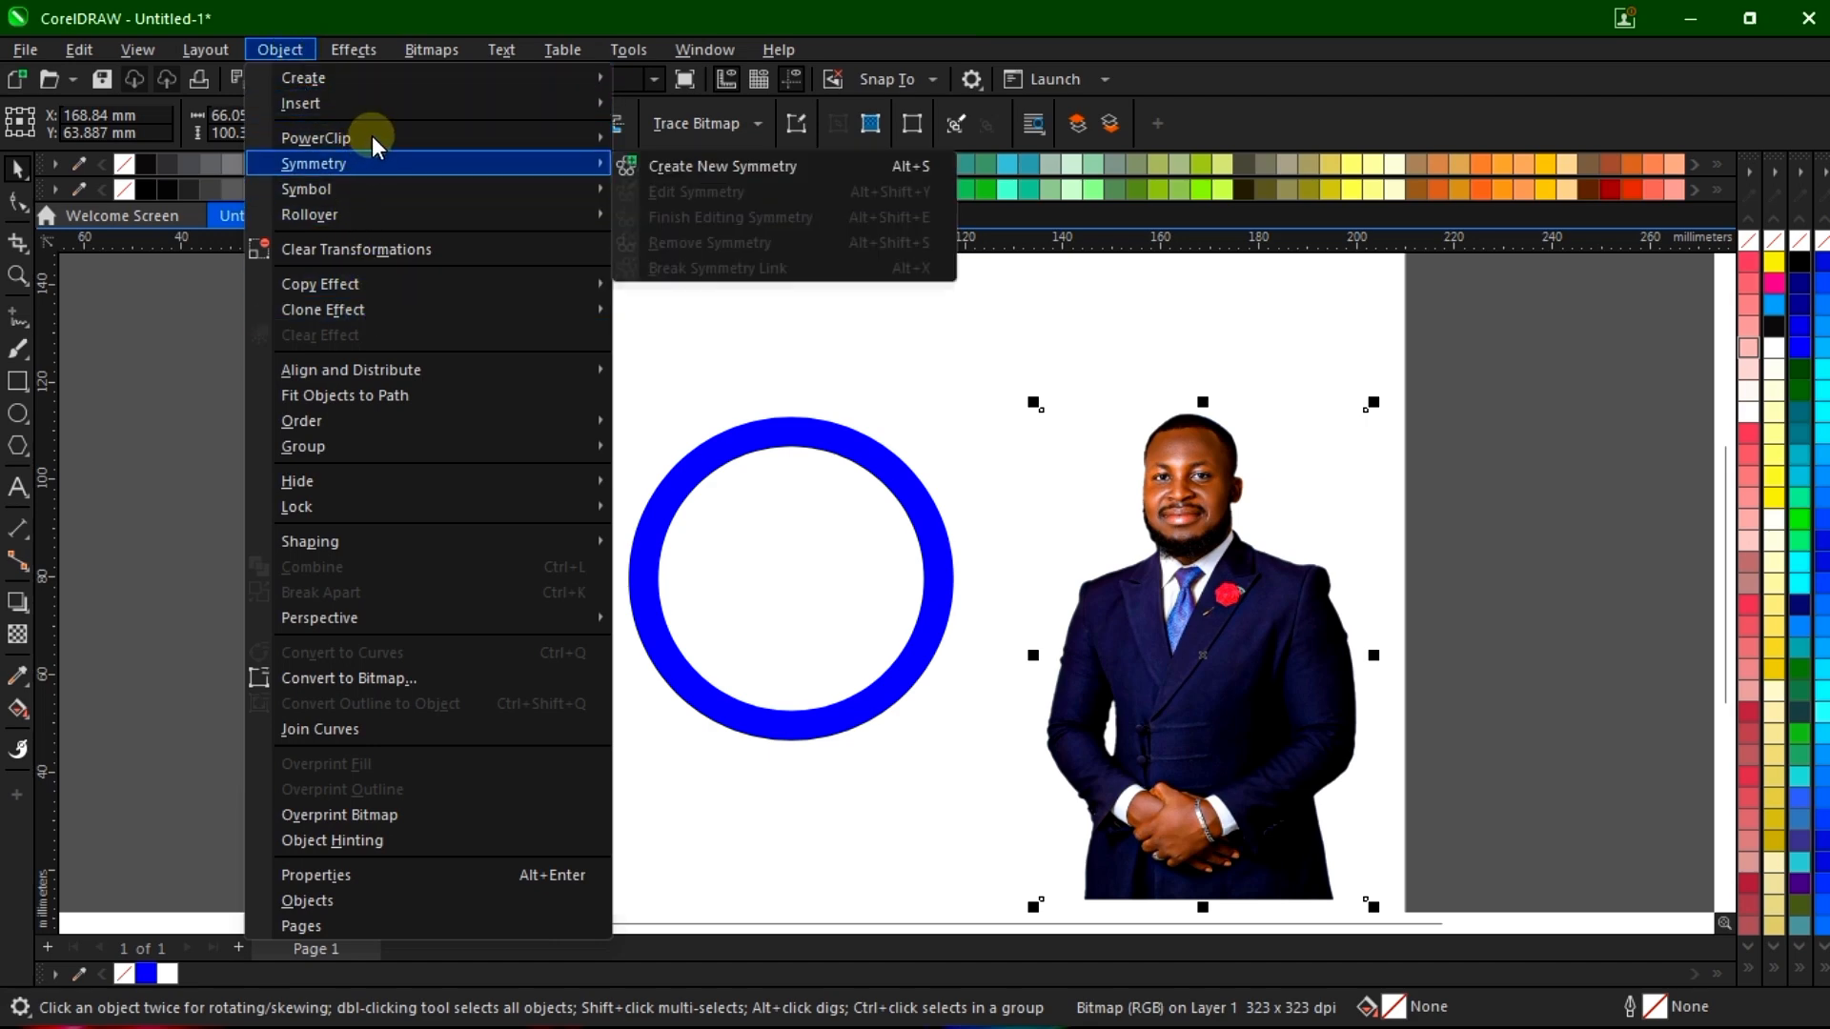
mouse_move(372, 137)
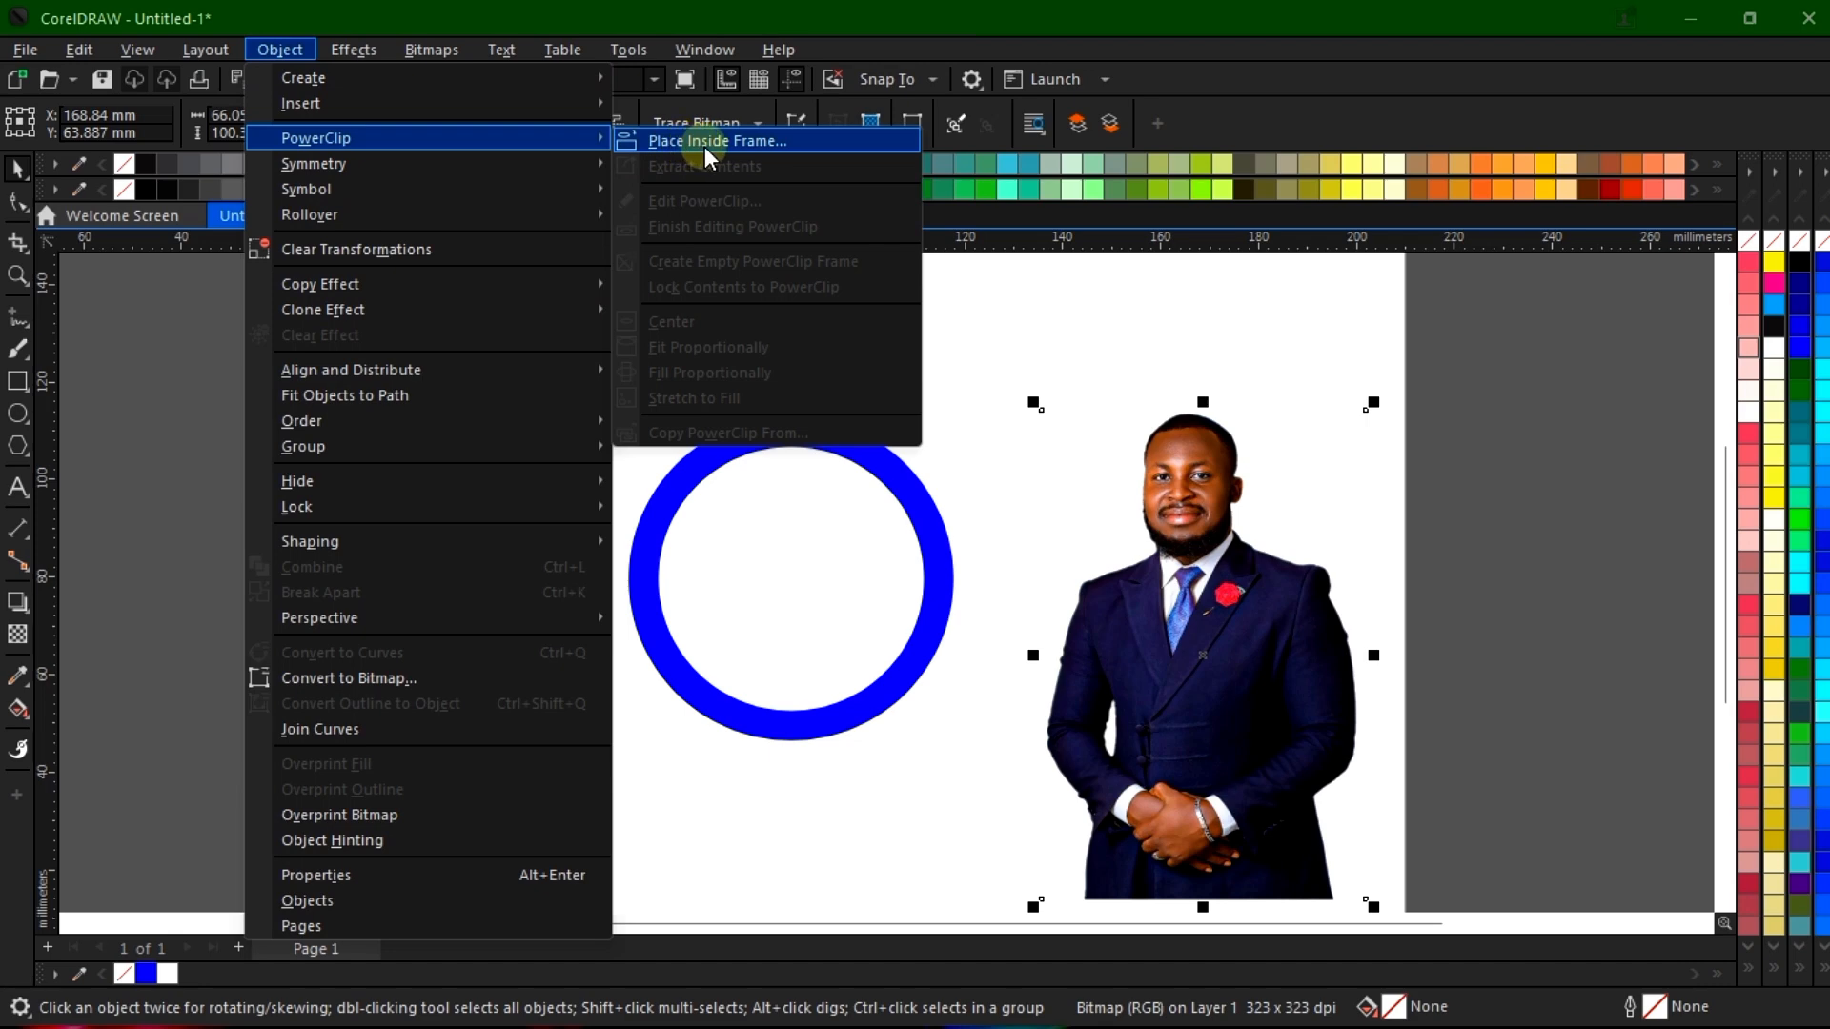
left_click(753, 142)
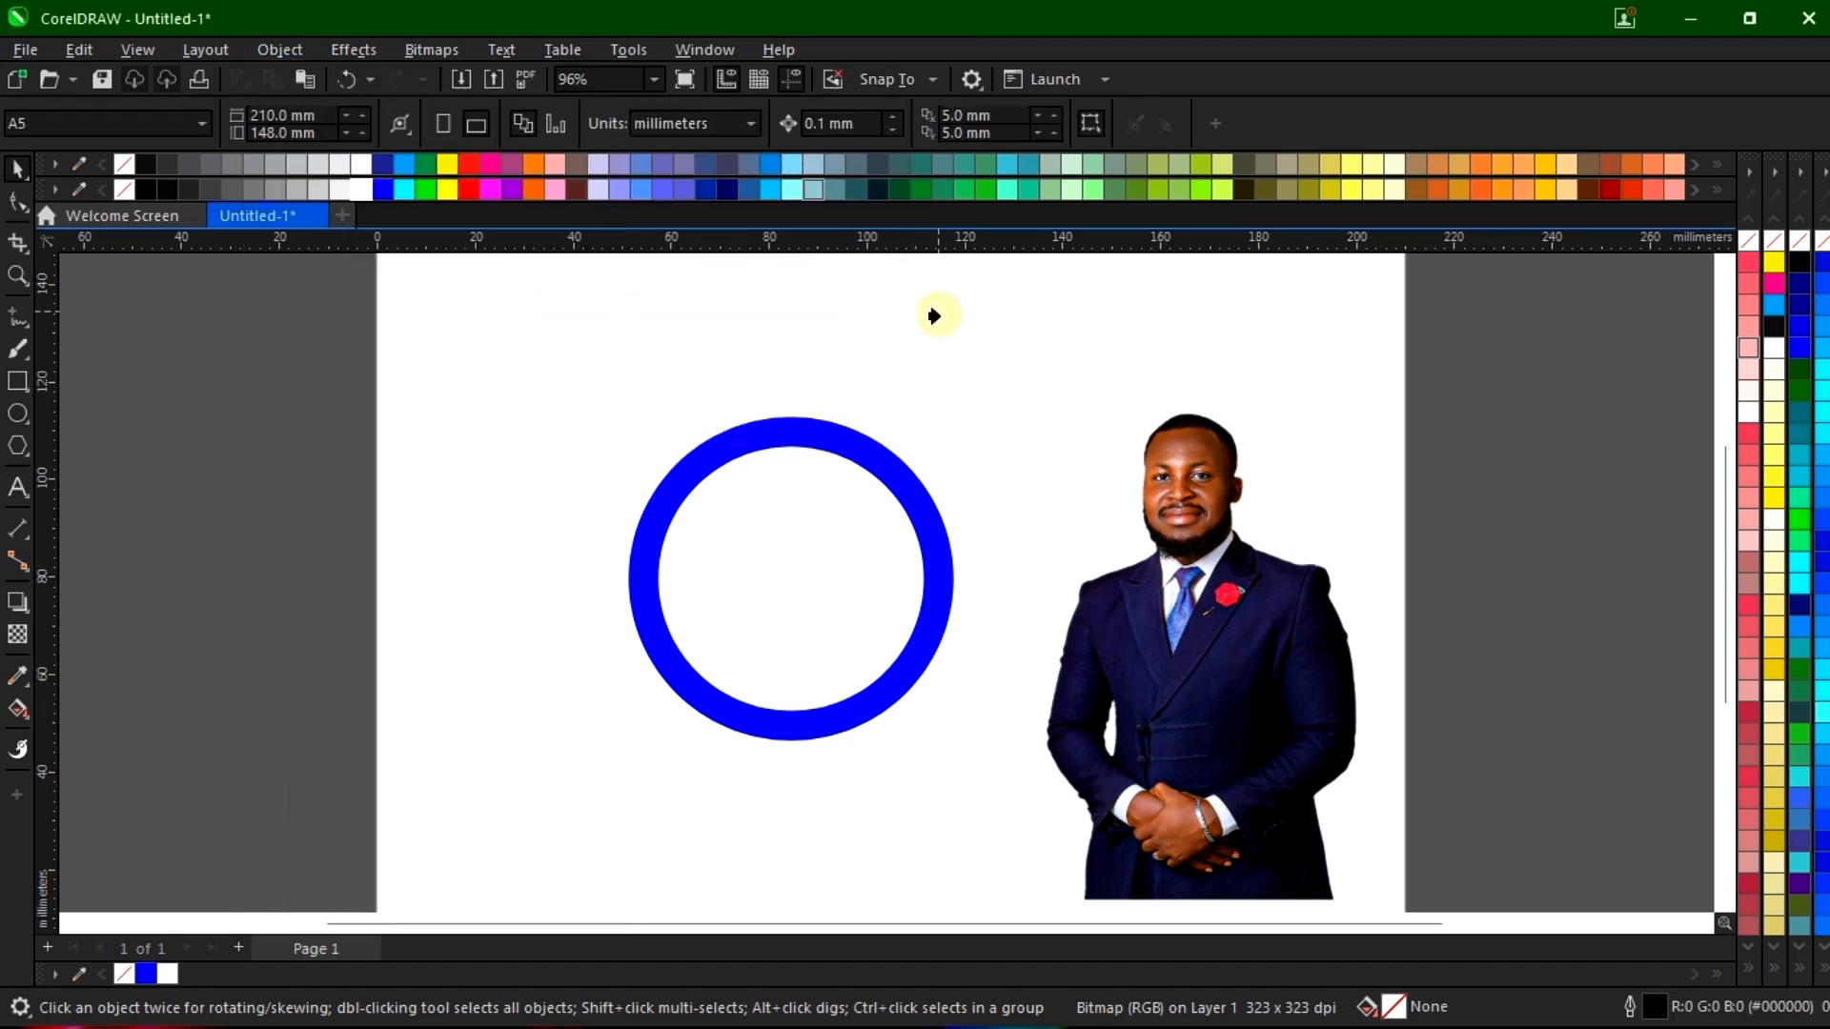
left_click(804, 560)
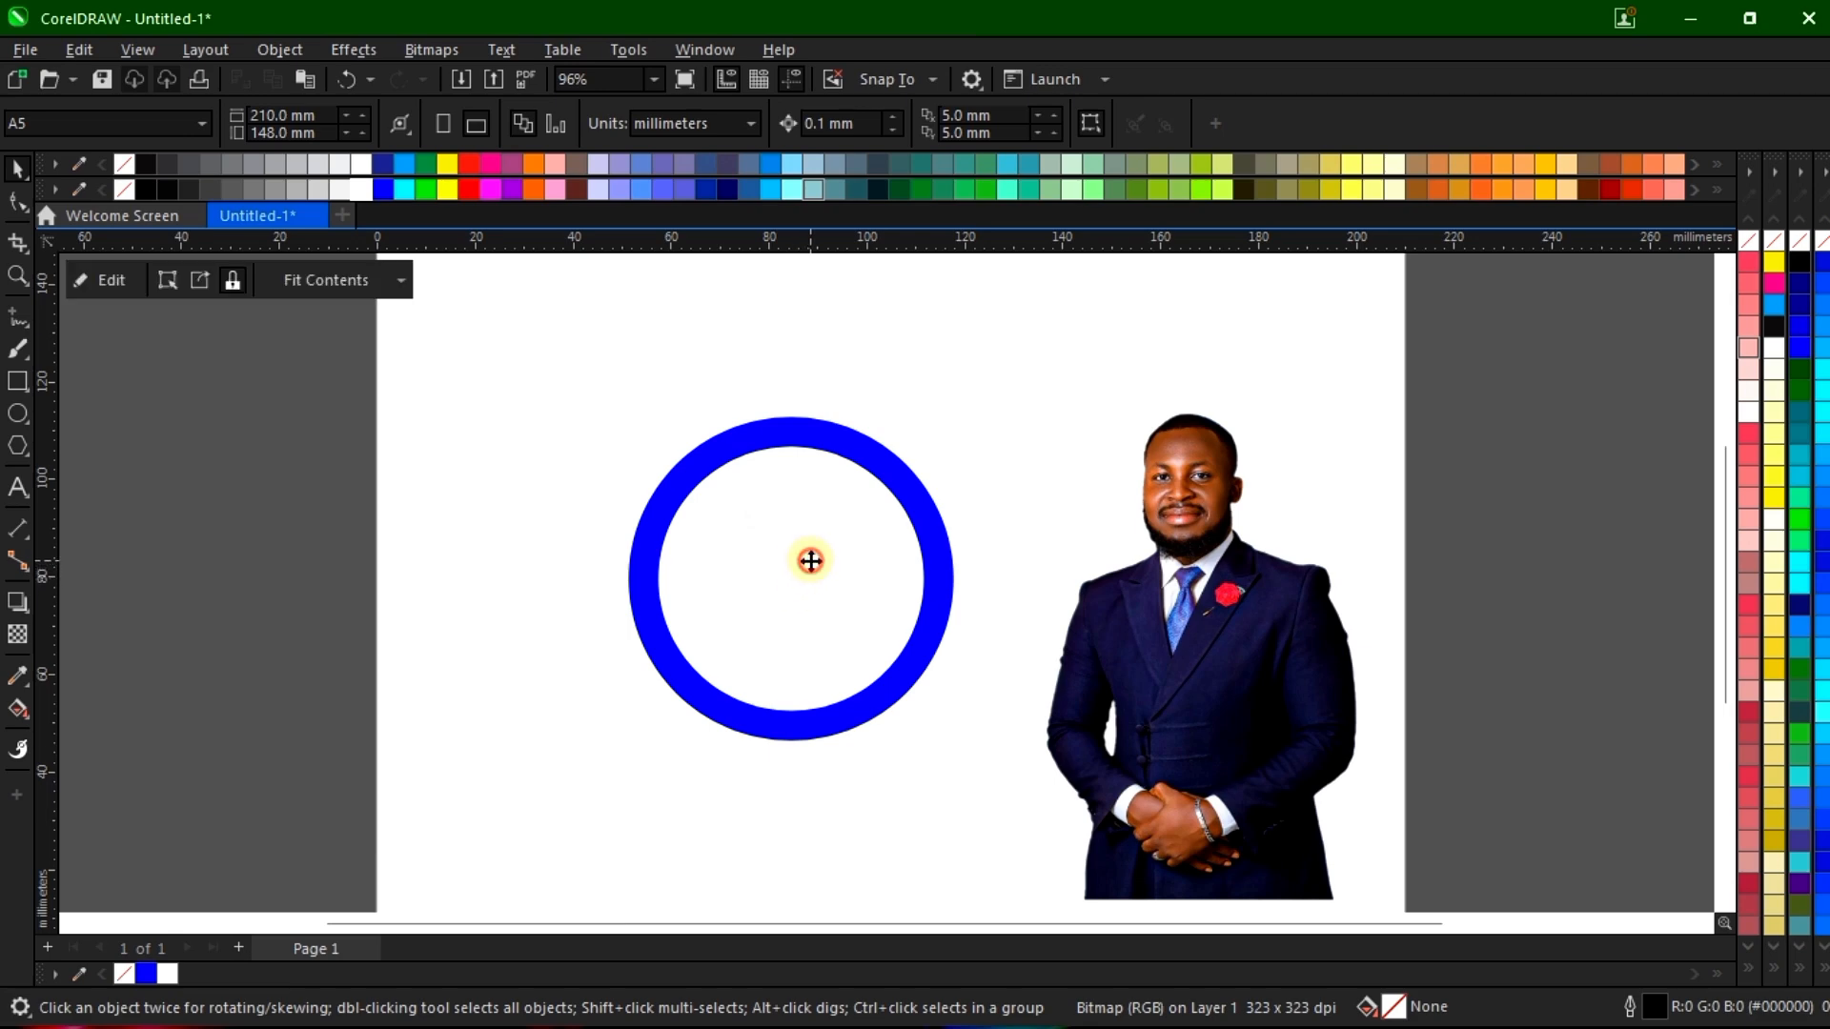
Open the PowerClip for editing and move the photo down until the head and shoulders sit within the circle
scroll(760, 518, "down", 1)
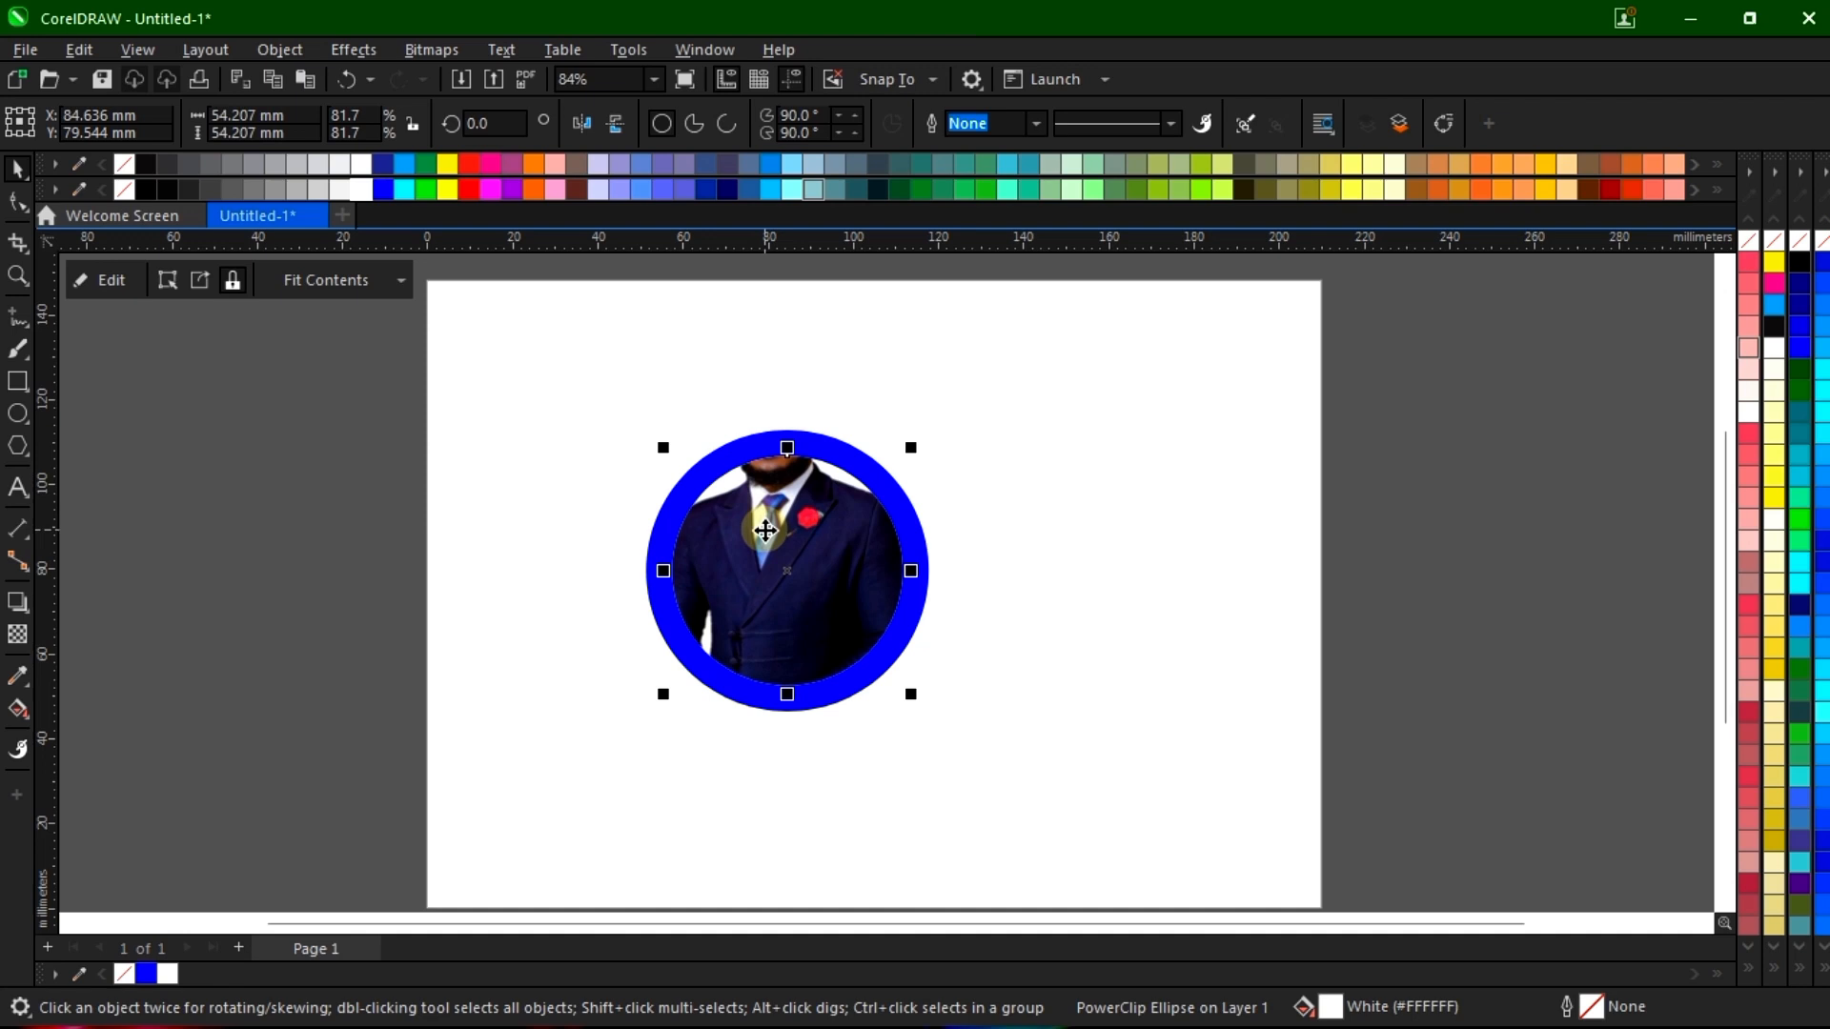
scroll(769, 526, "up", 2)
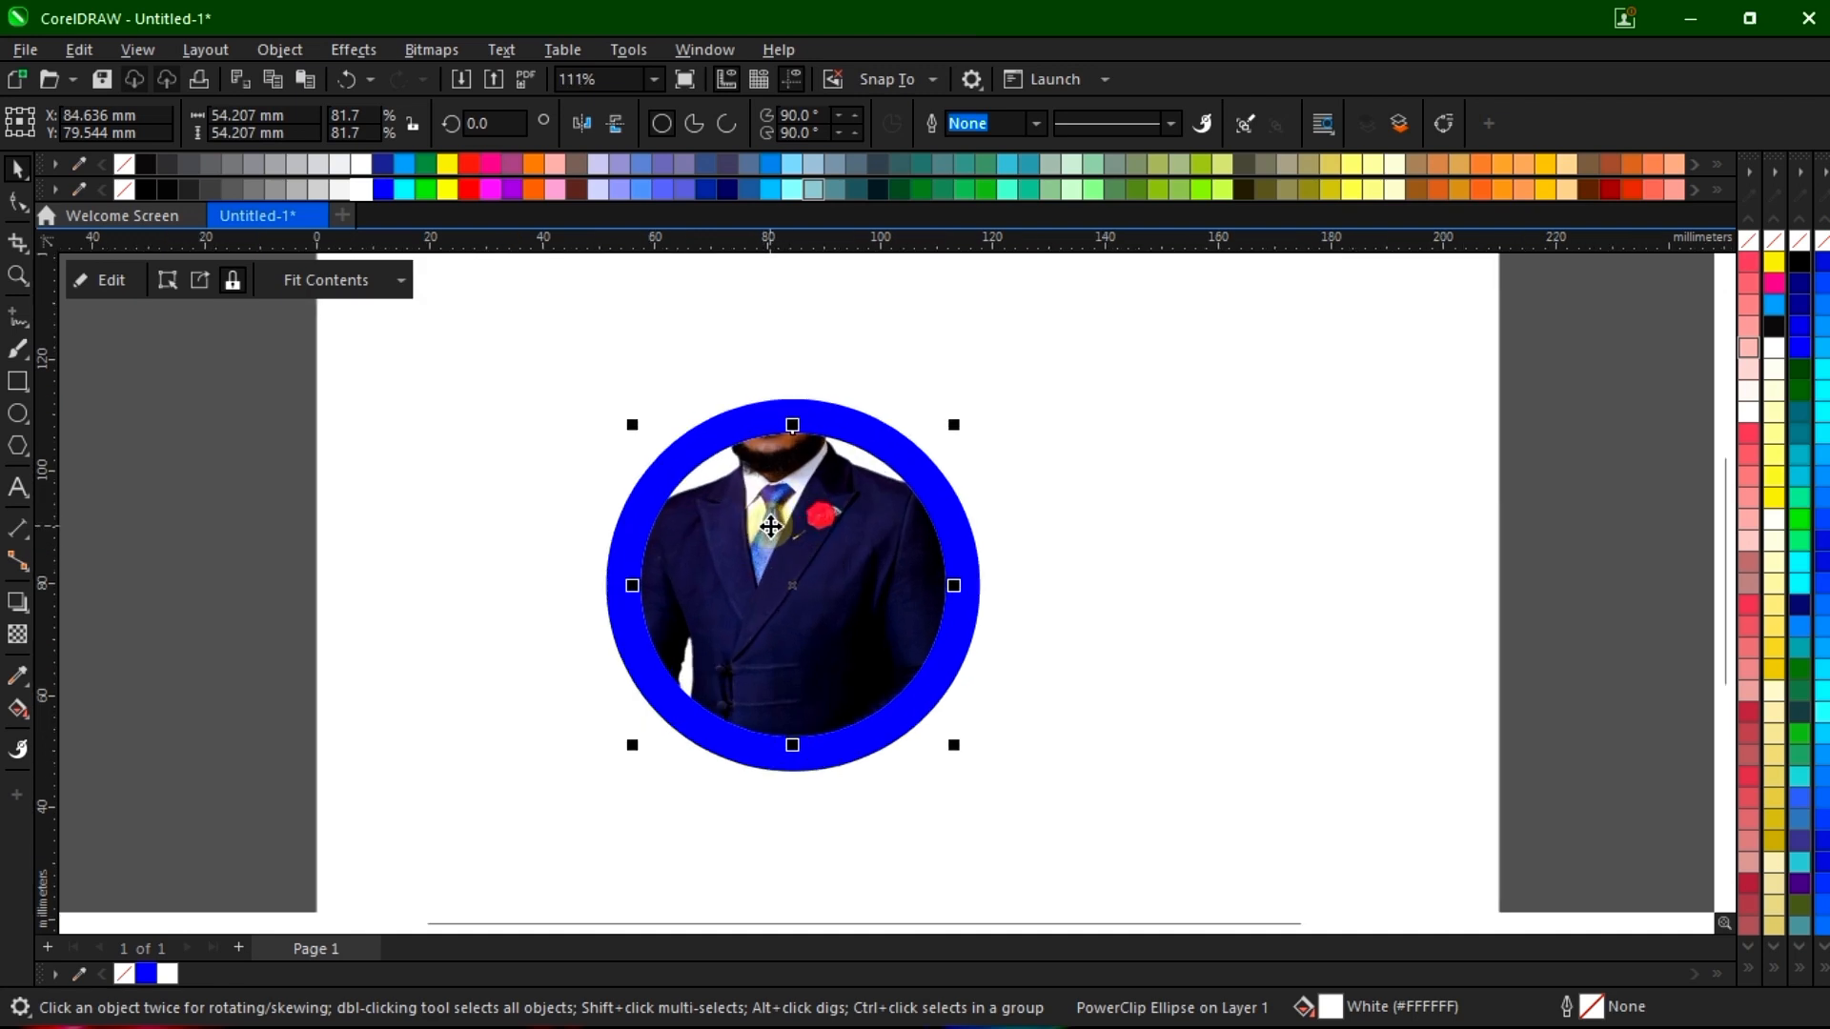
scroll(771, 526, "up", 2)
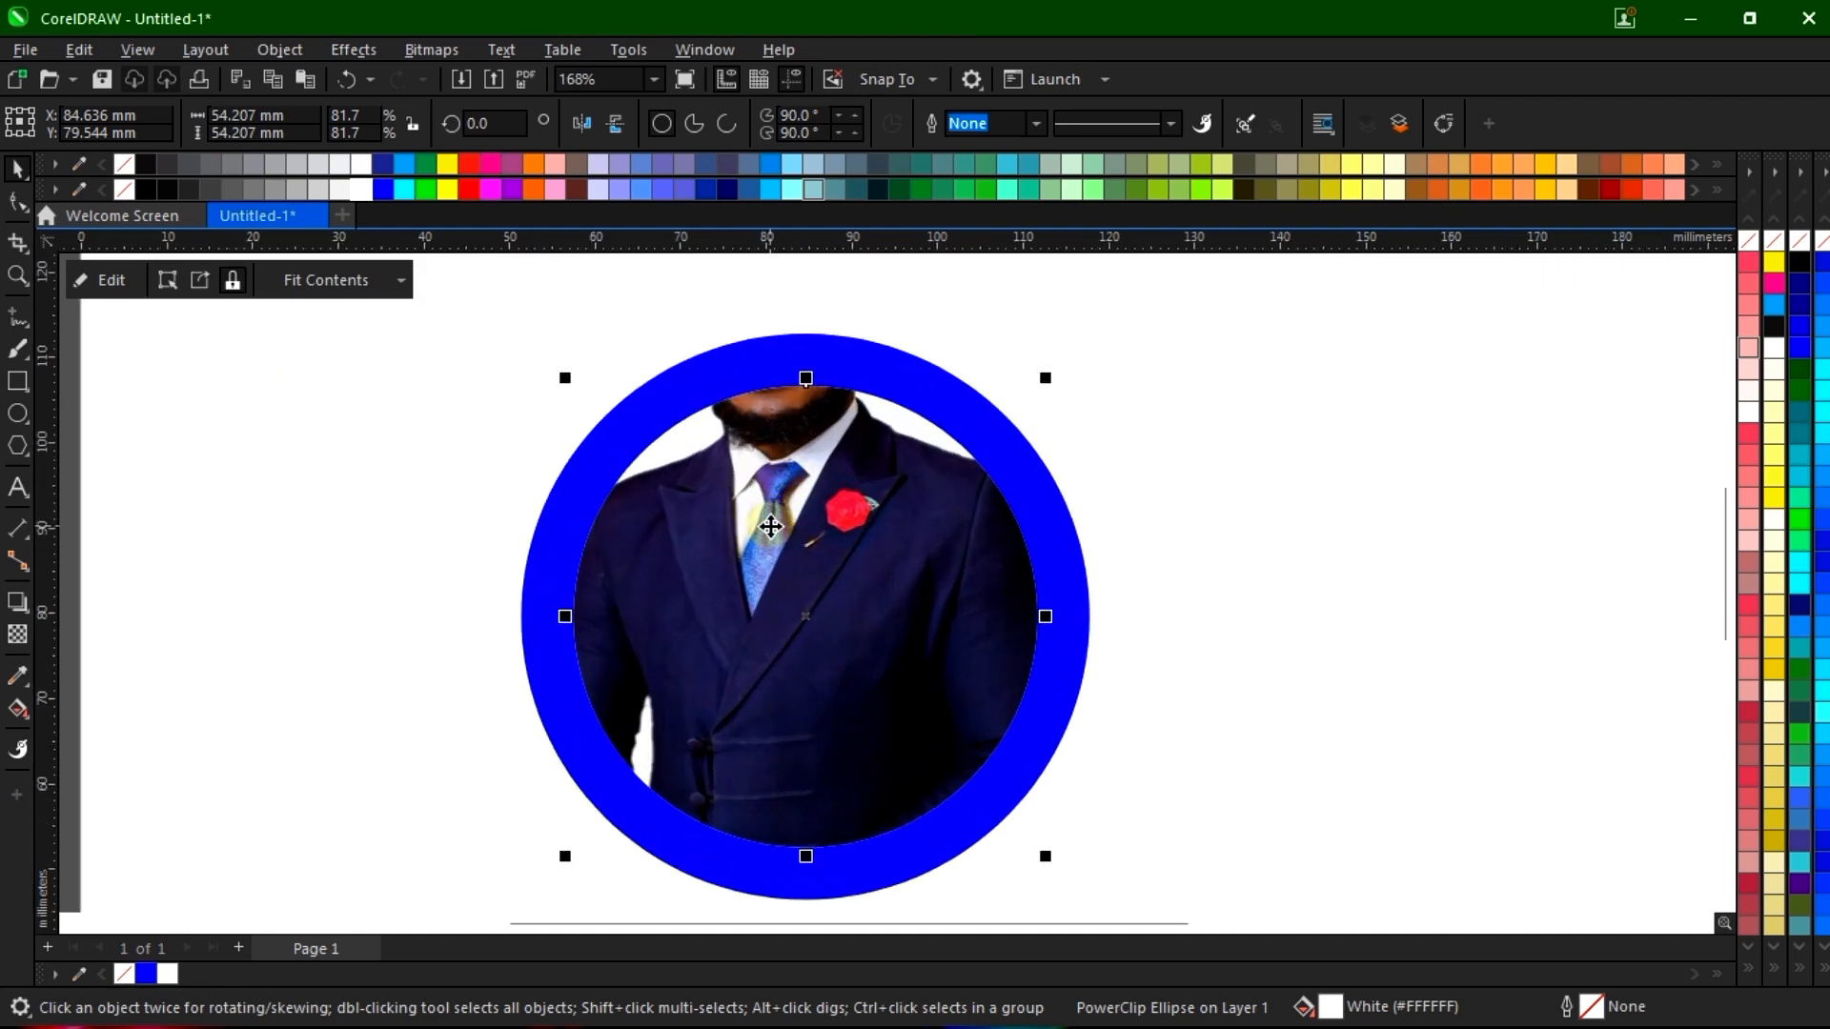
right_click(837, 542)
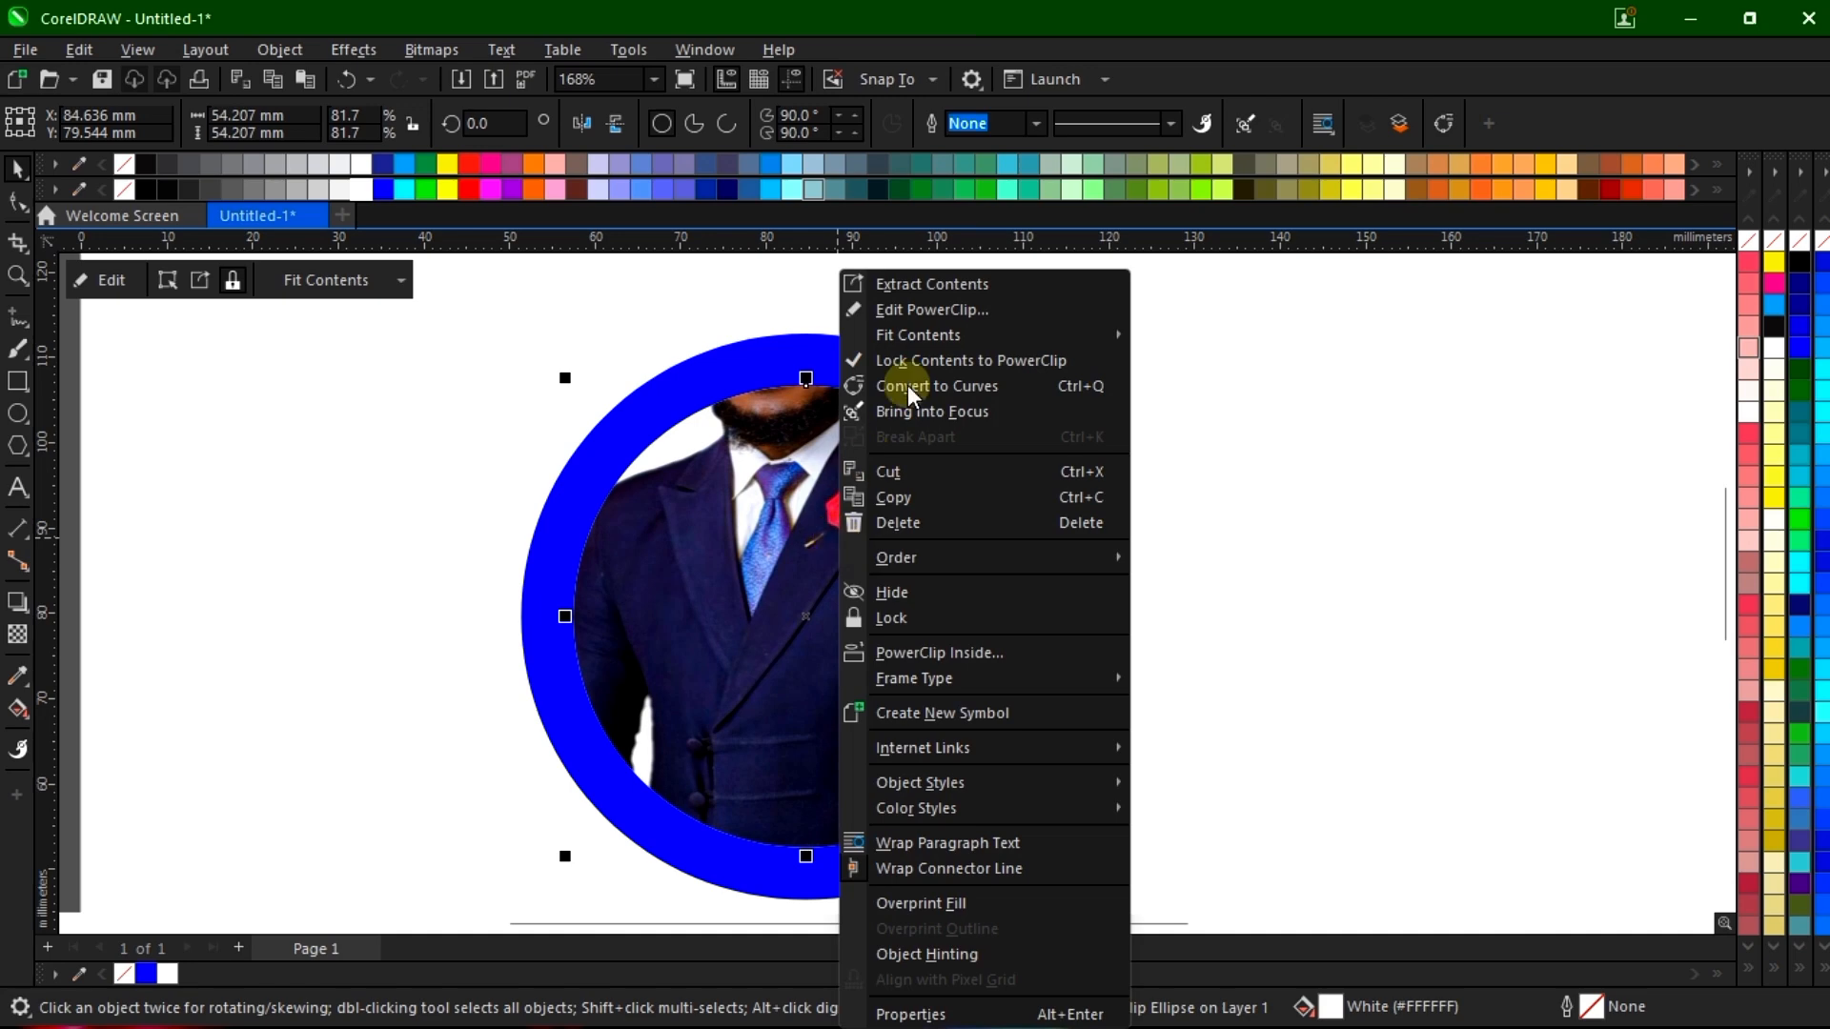
left_click(976, 310)
scroll(793, 537, "down", 1)
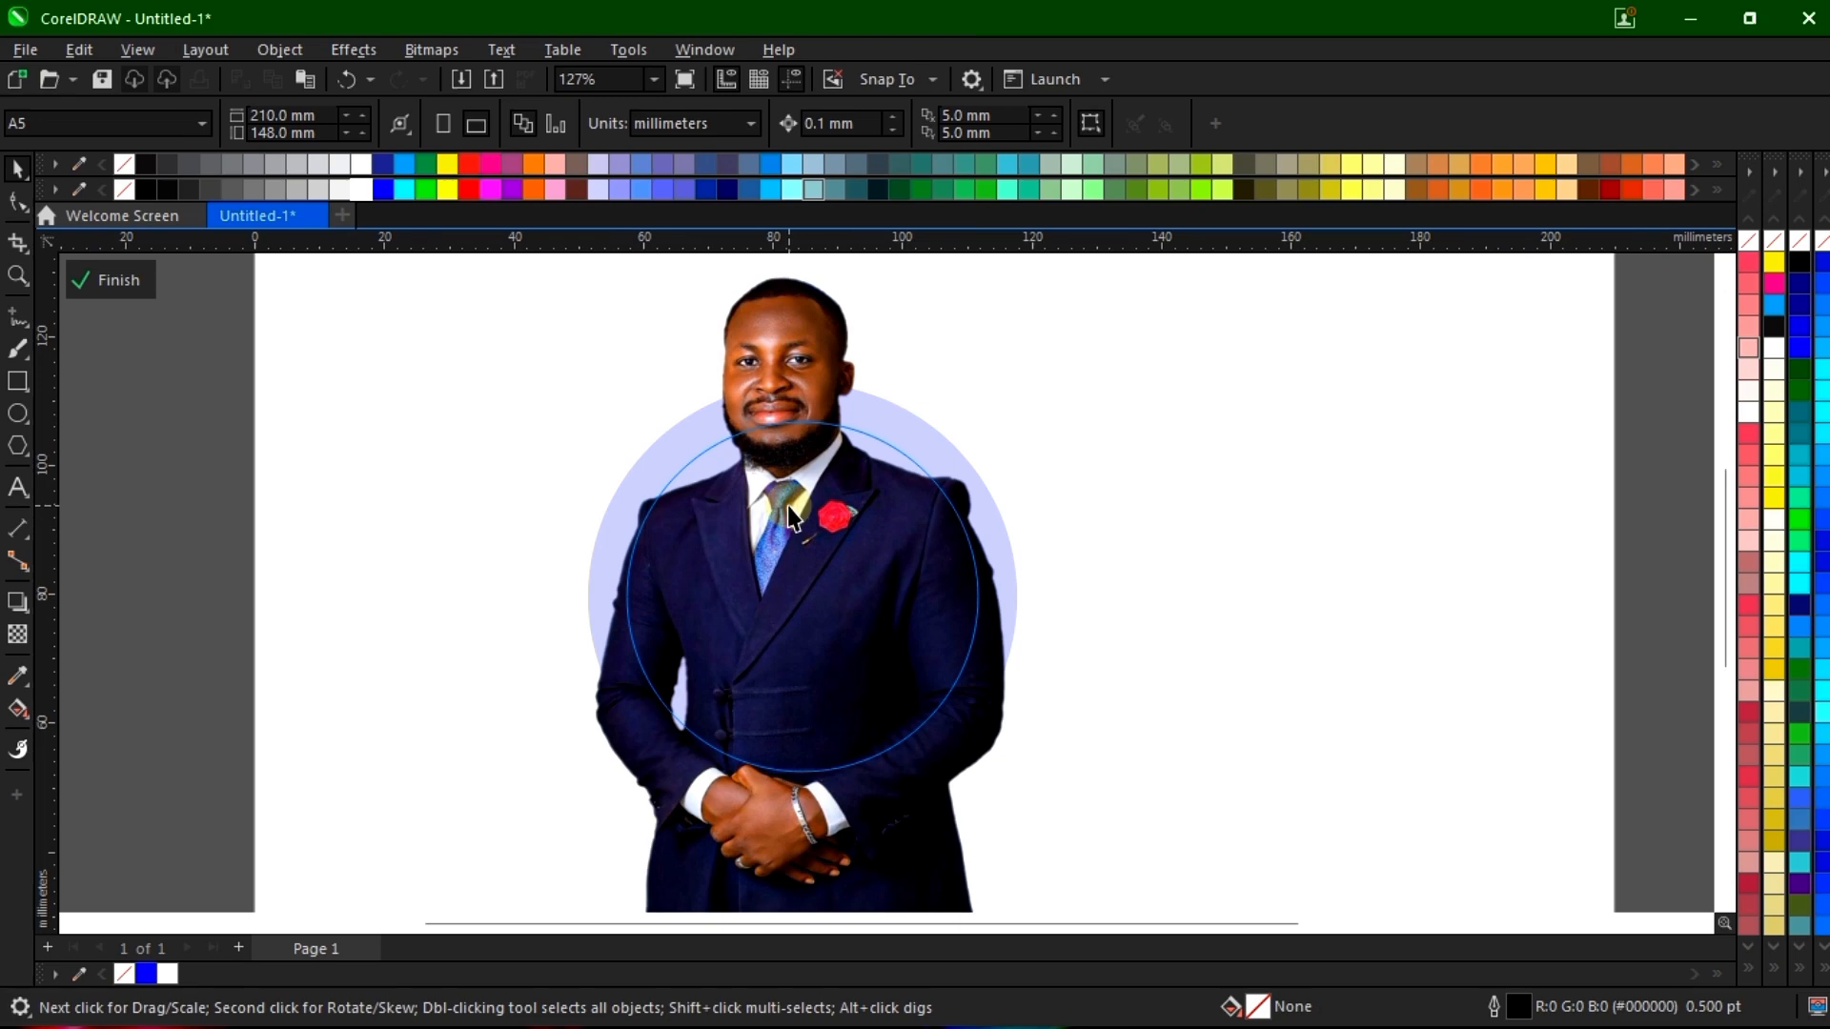
mouse_move(789, 515)
left_mouse_down()
mouse_move(812, 571)
mouse_move(815, 538)
left_mouse_up()
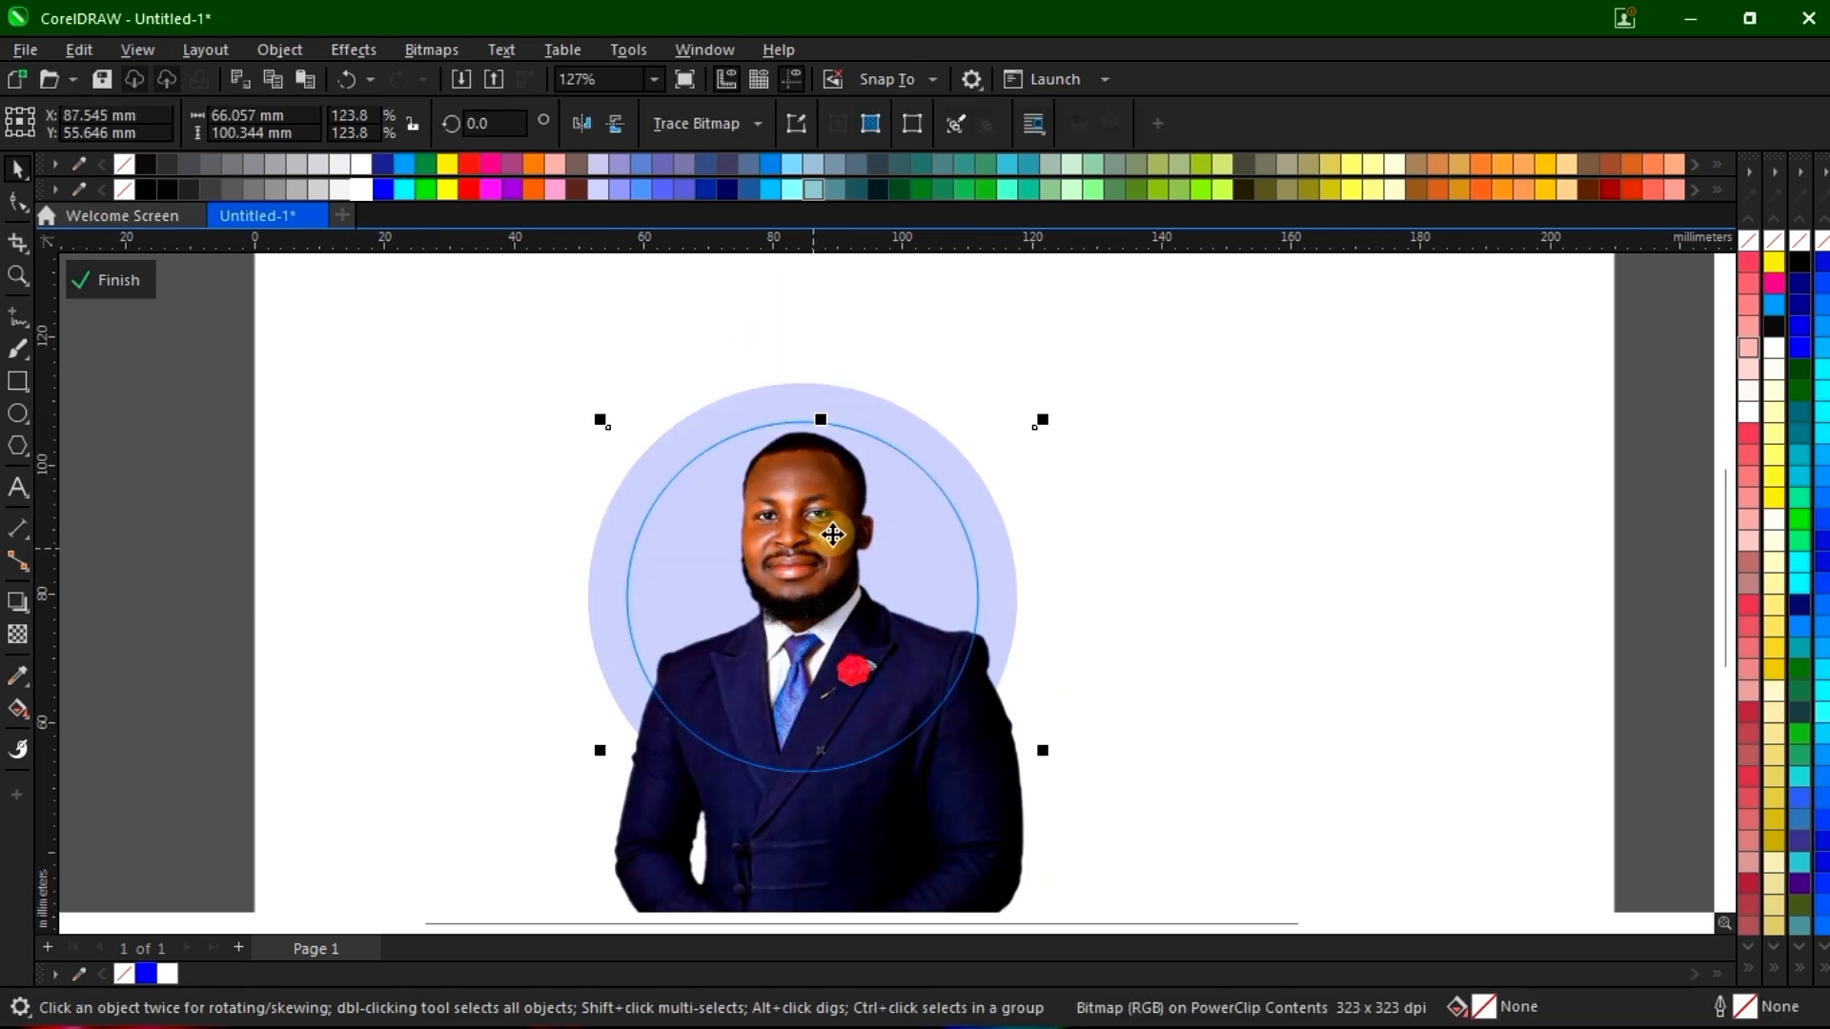
Examine how the photo fits the circular frame, from the head down to the hands
scroll(837, 611, "up", 3)
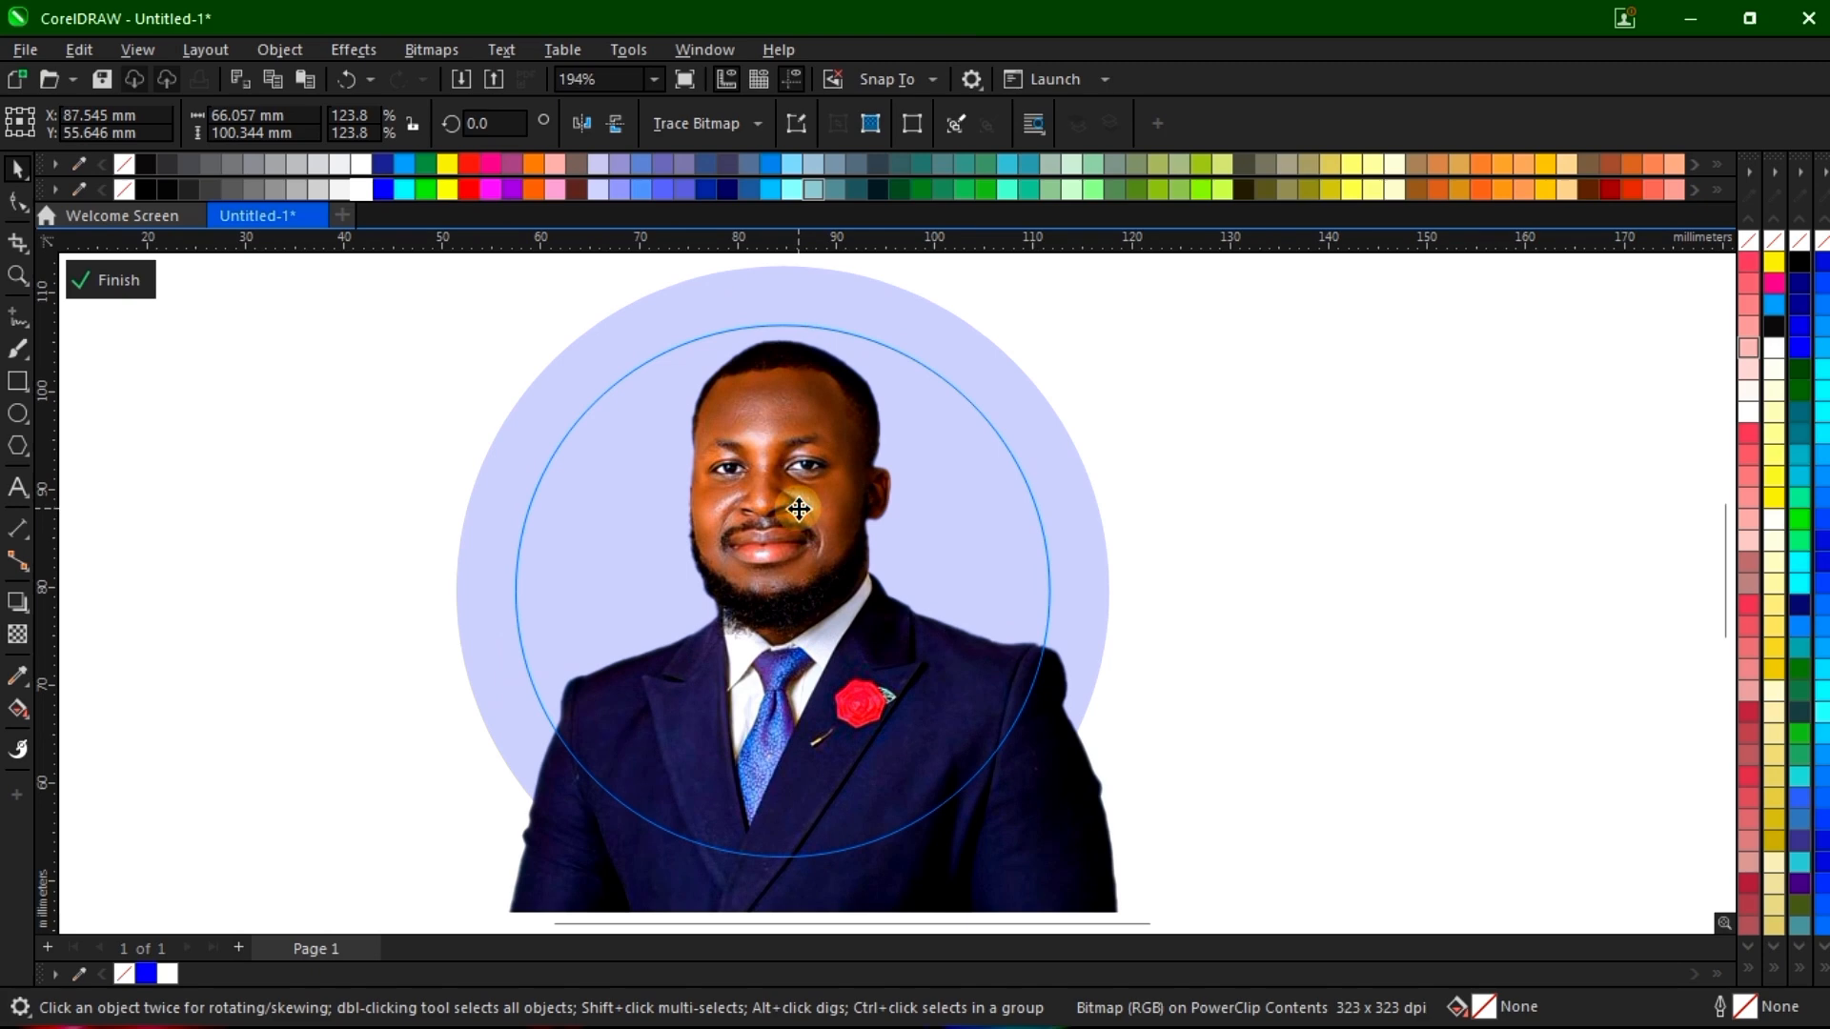
left_click(799, 511)
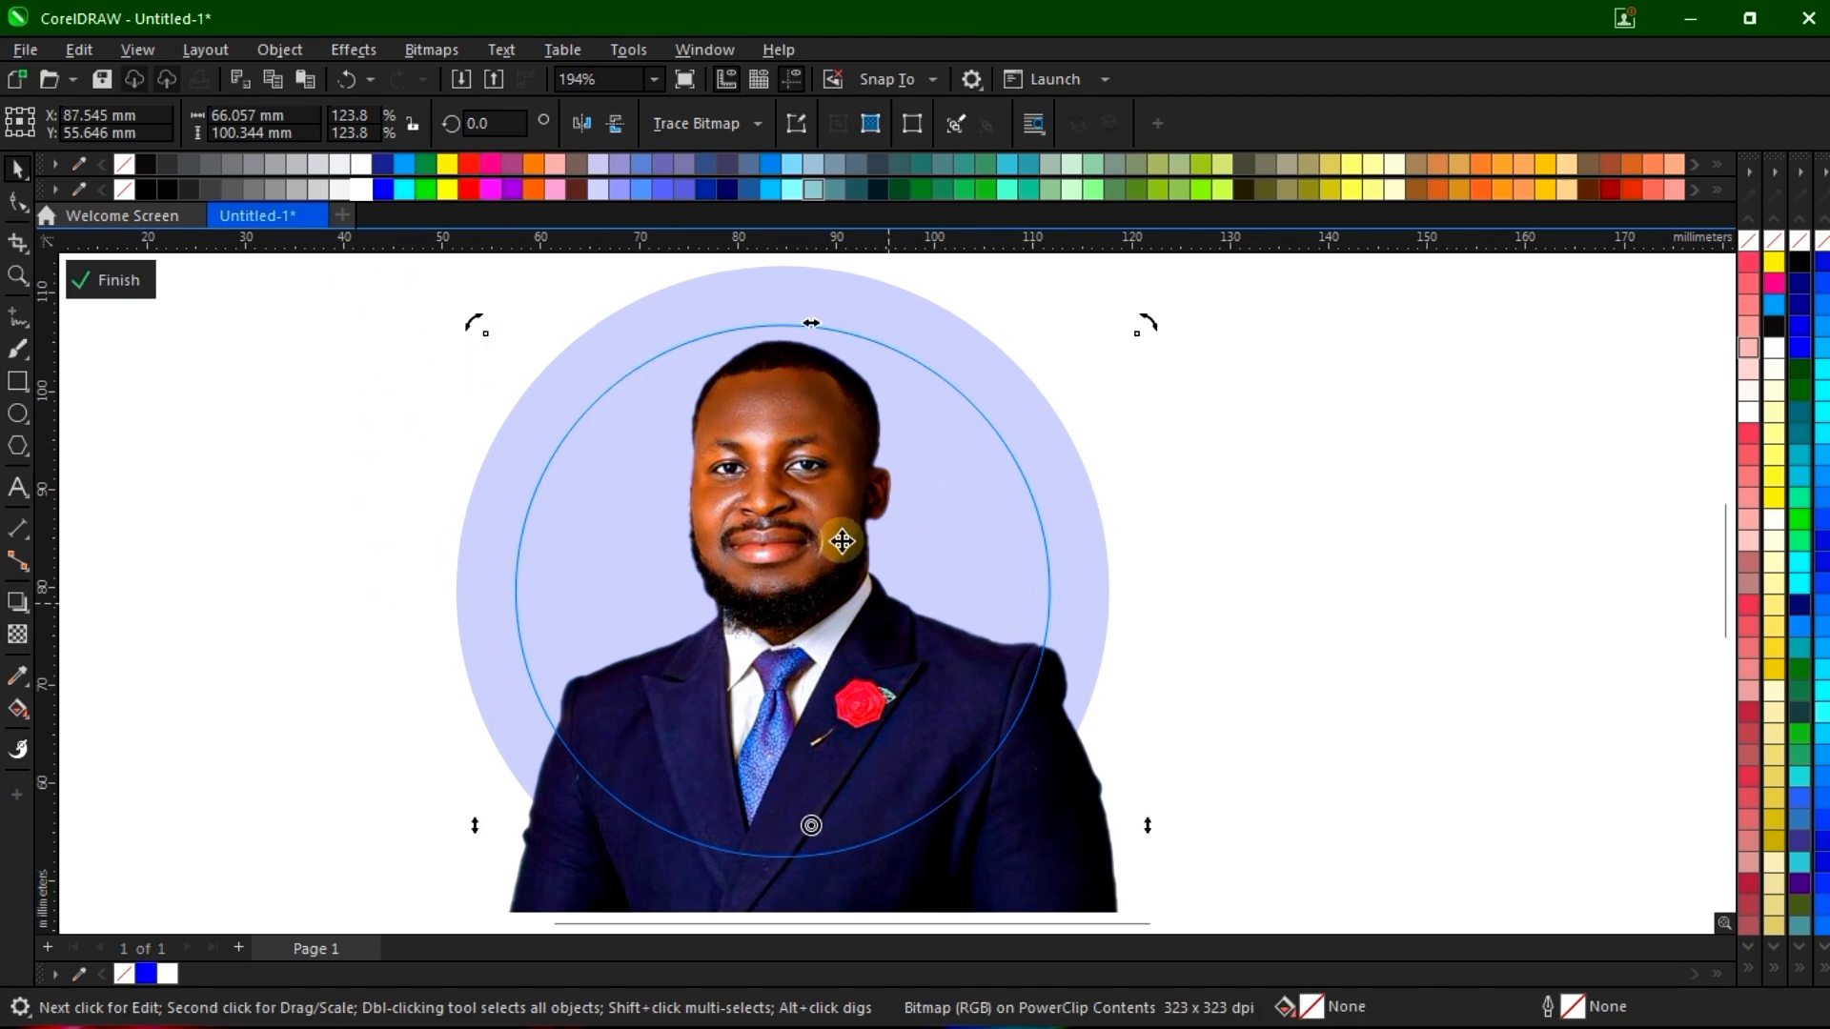
left_click(795, 503)
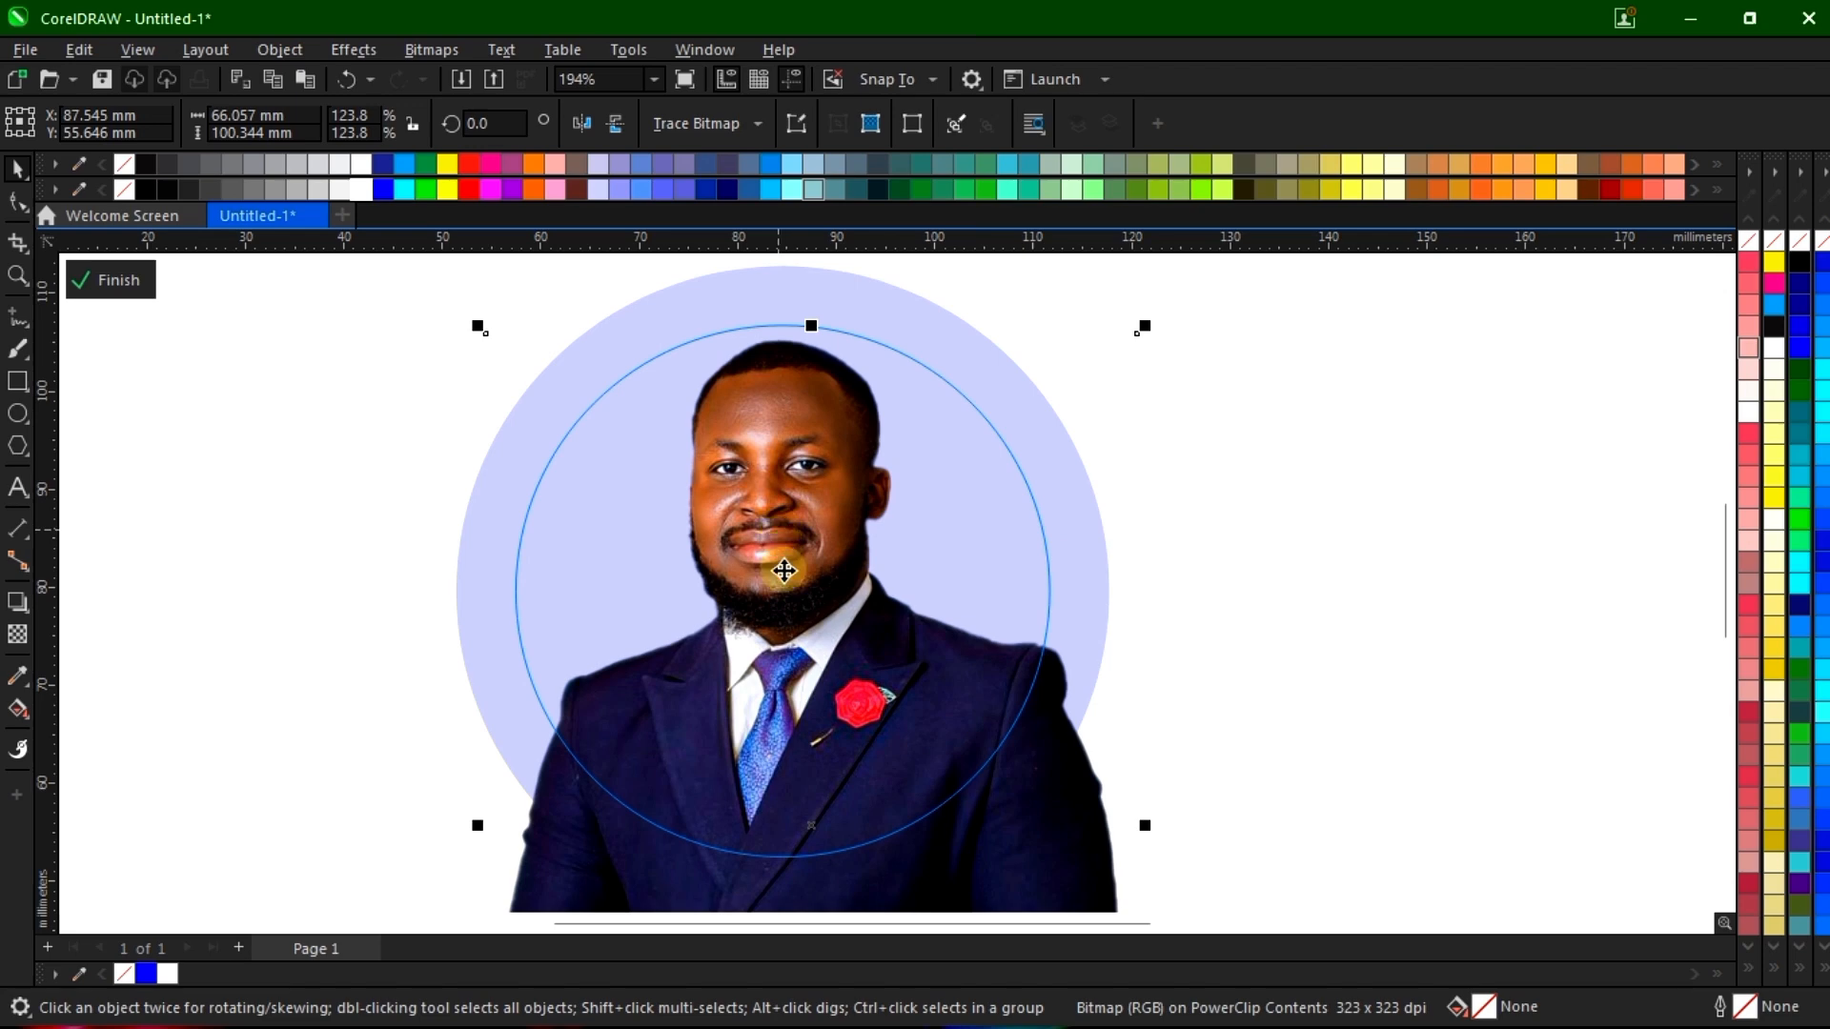
scroll(780, 552, "down", 3)
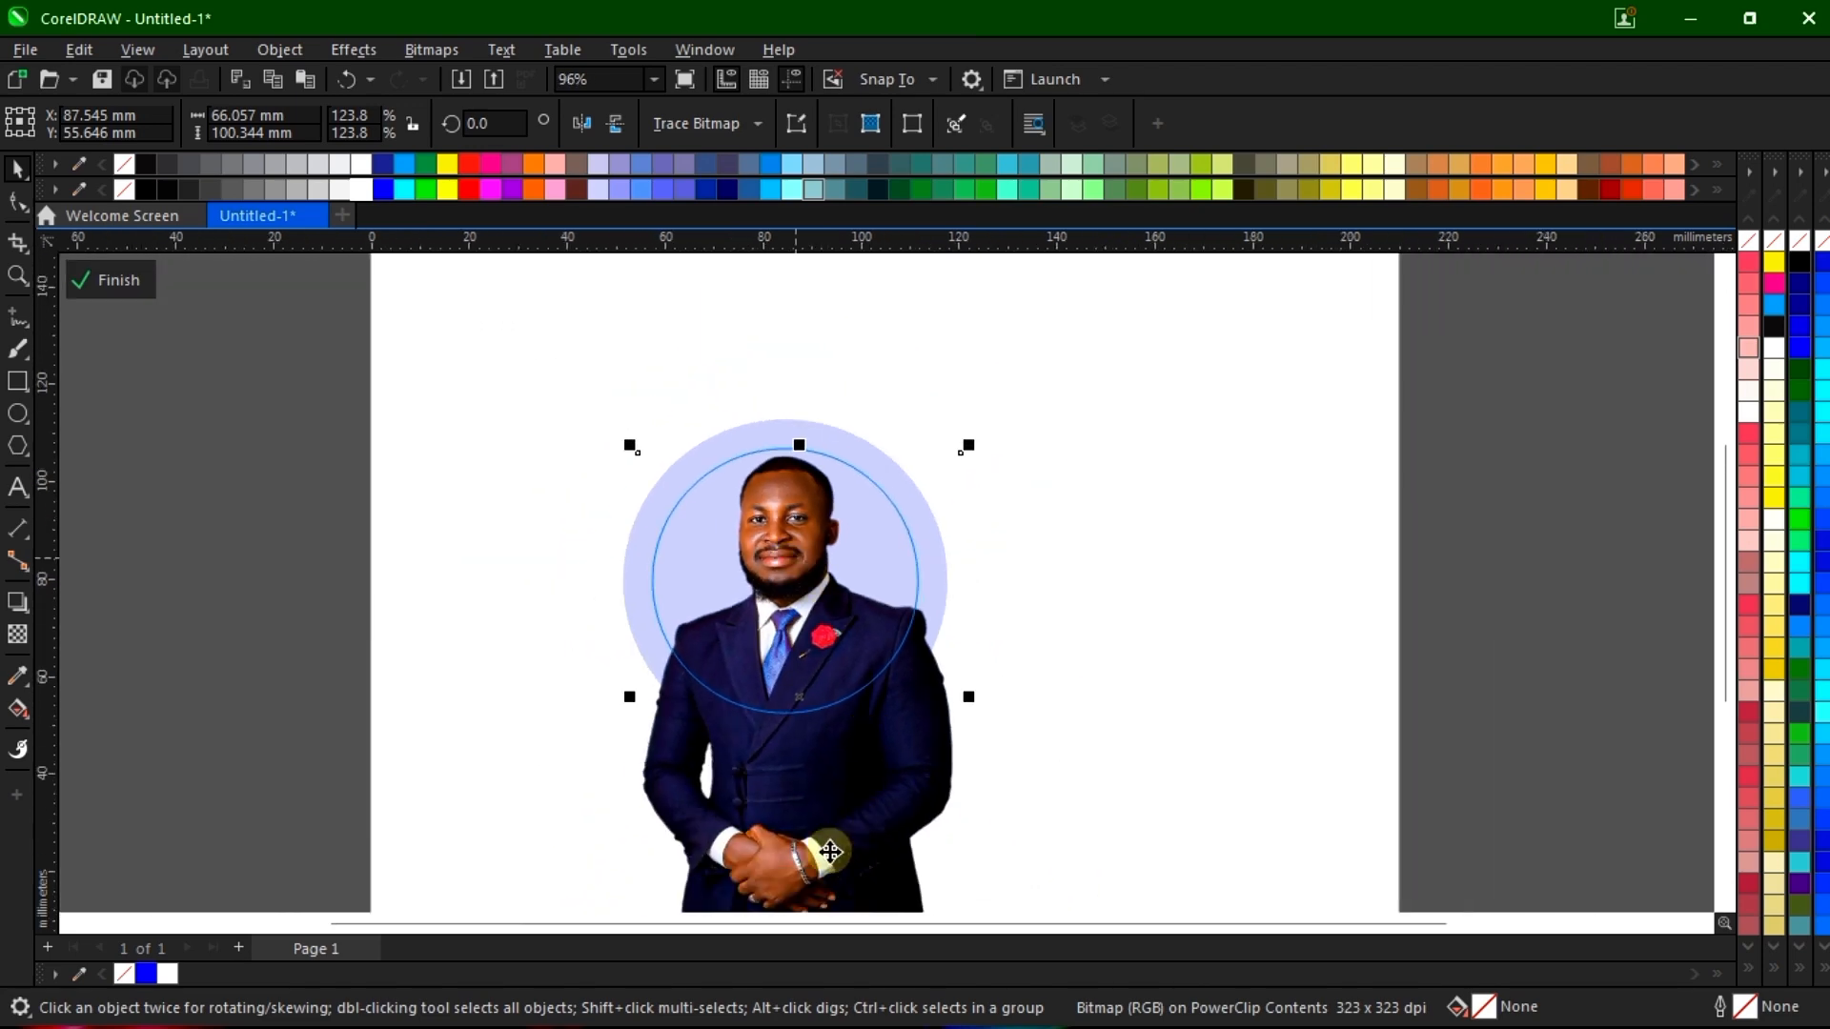
scroll(793, 844, "down", 2)
scroll(791, 829, "up", 5)
scroll(791, 800, "up", 1)
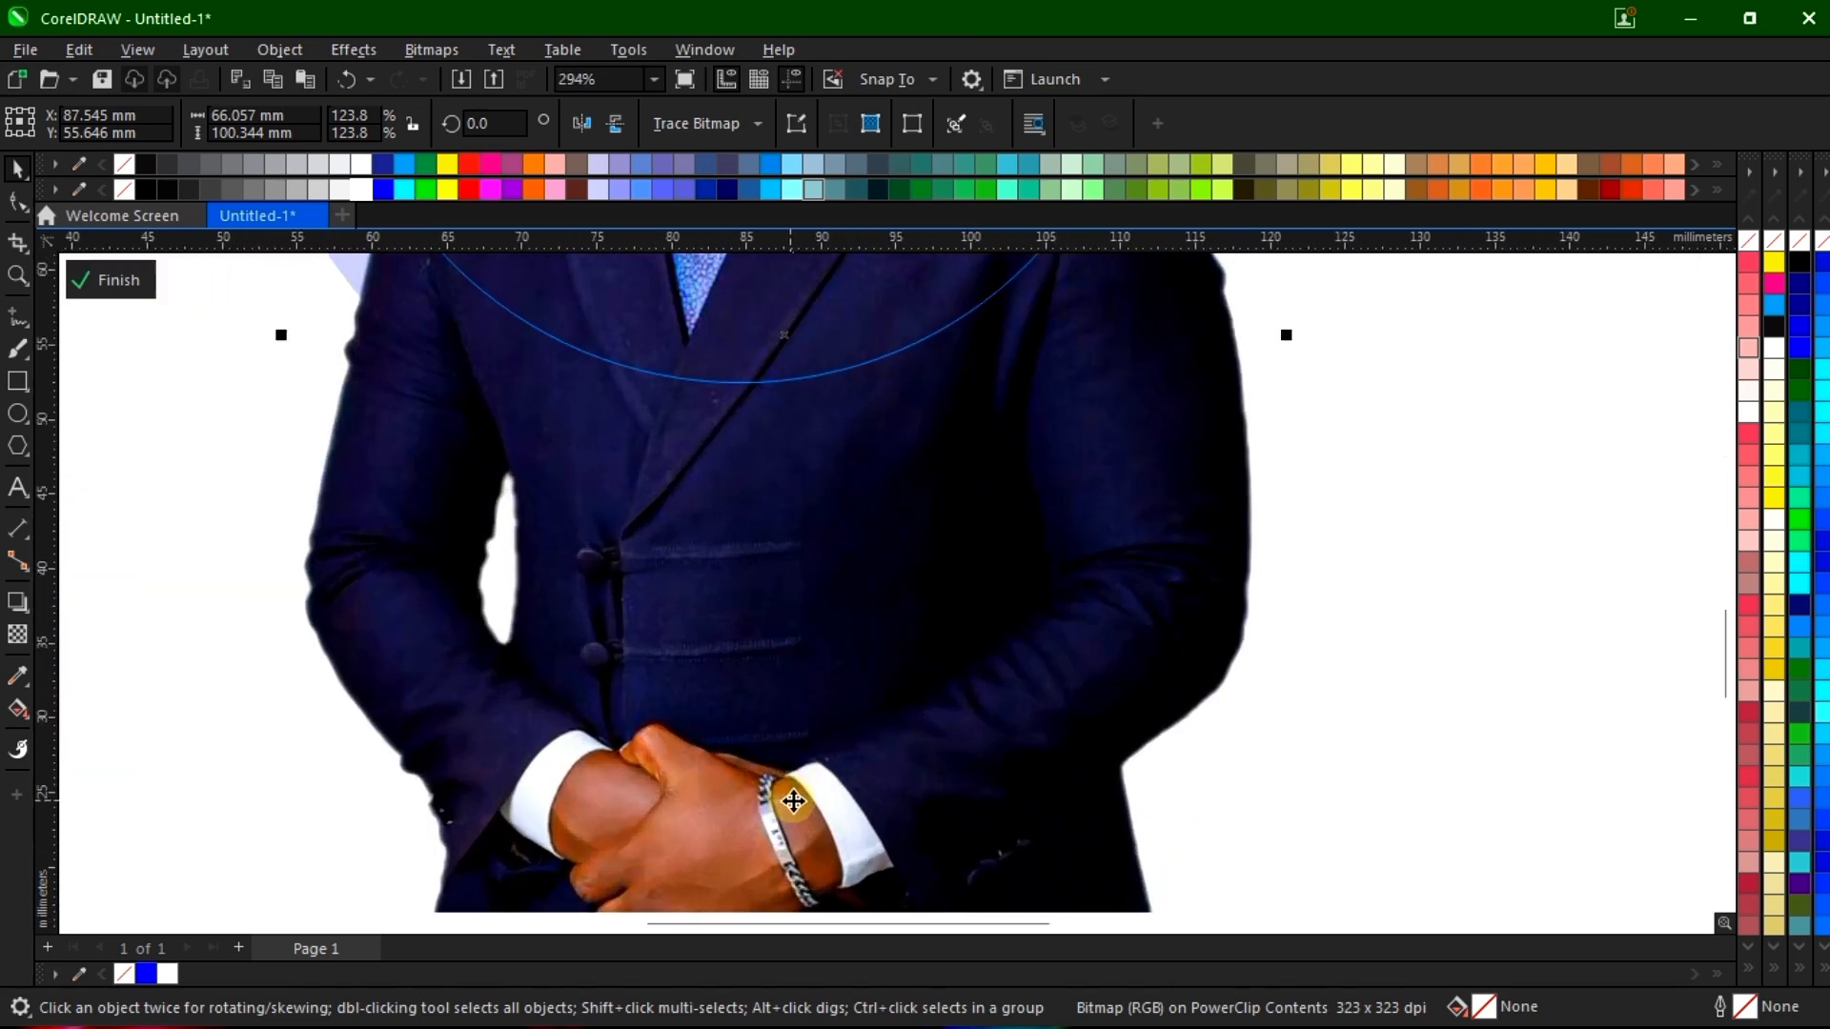
scroll(813, 699, "down", 3)
scroll(782, 417, "up", 2)
scroll(782, 417, "up", 1)
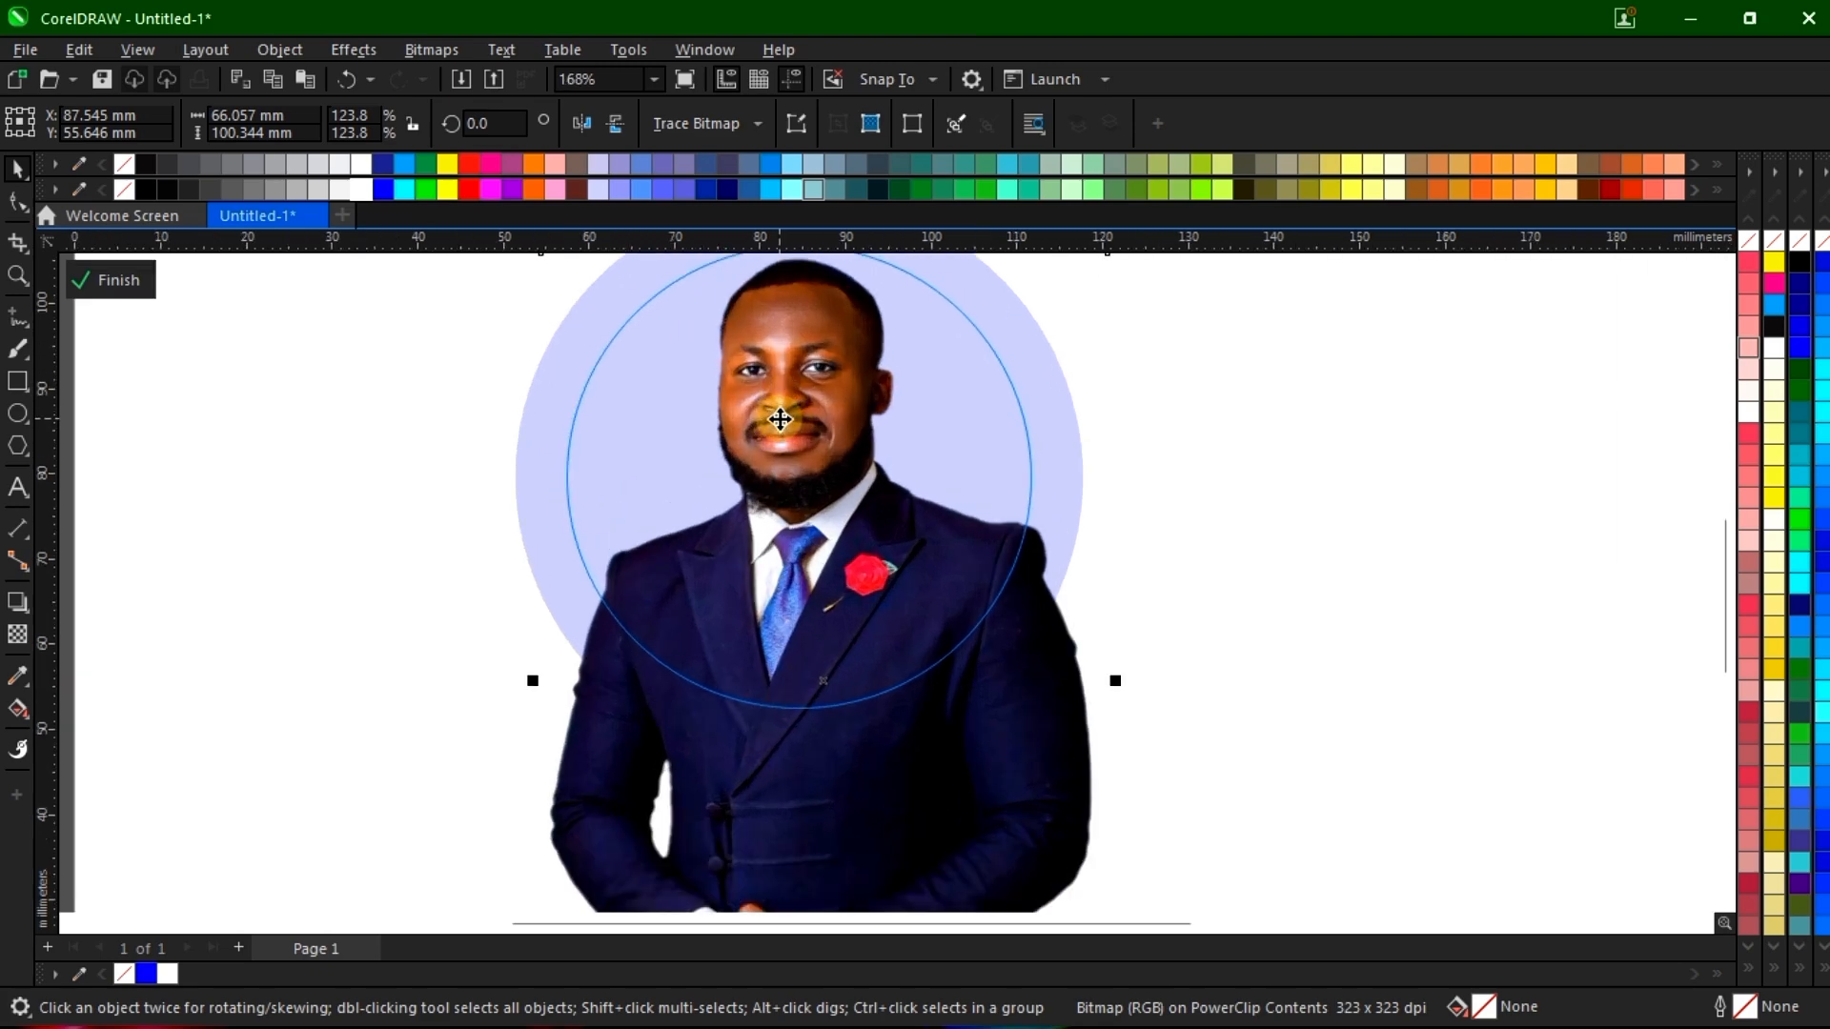
Fine-tune the photo's position slightly left and down so the face is better centred in the circular frame
left_click_drag(878, 564, 865, 568)
scroll(876, 601, "down", 1)
scroll(811, 340, "up", 1)
scroll(811, 343, "up", 1)
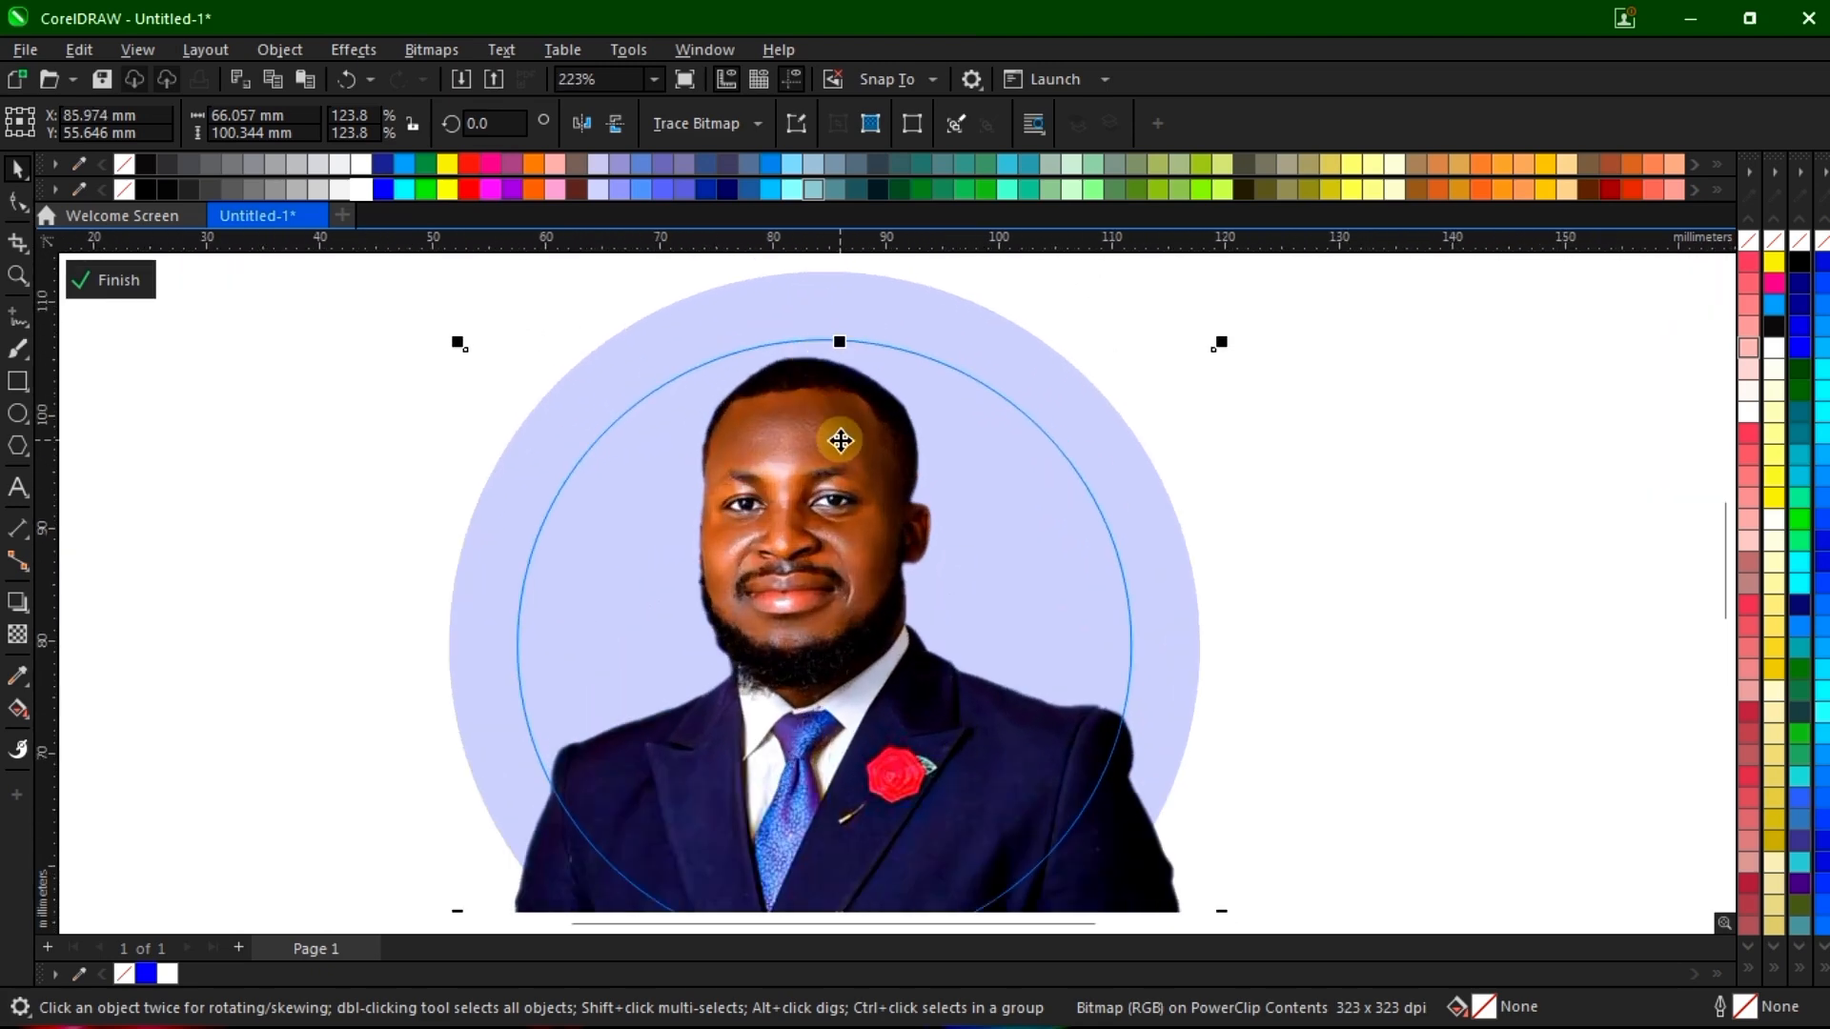
left_click_drag(836, 438, 851, 456)
scroll(865, 419, "down", 1)
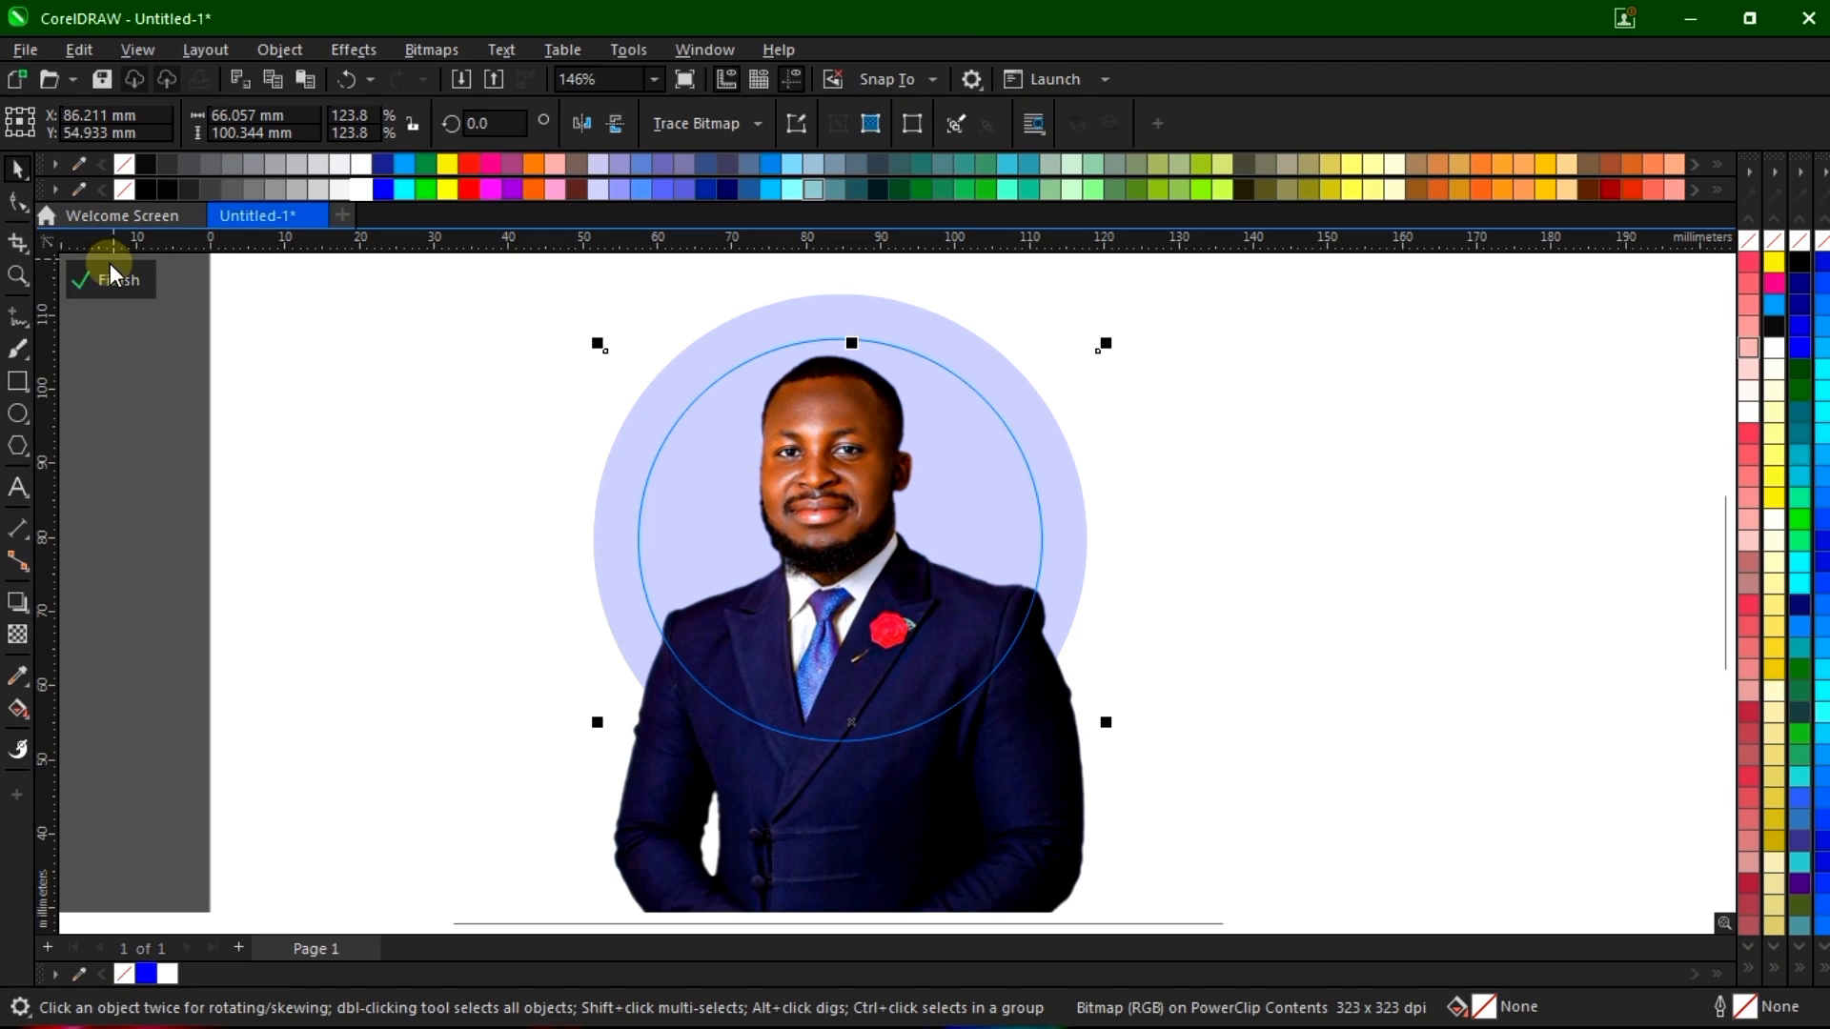
Finish editing the PowerClip and check the framed portrait
right_click(862, 499)
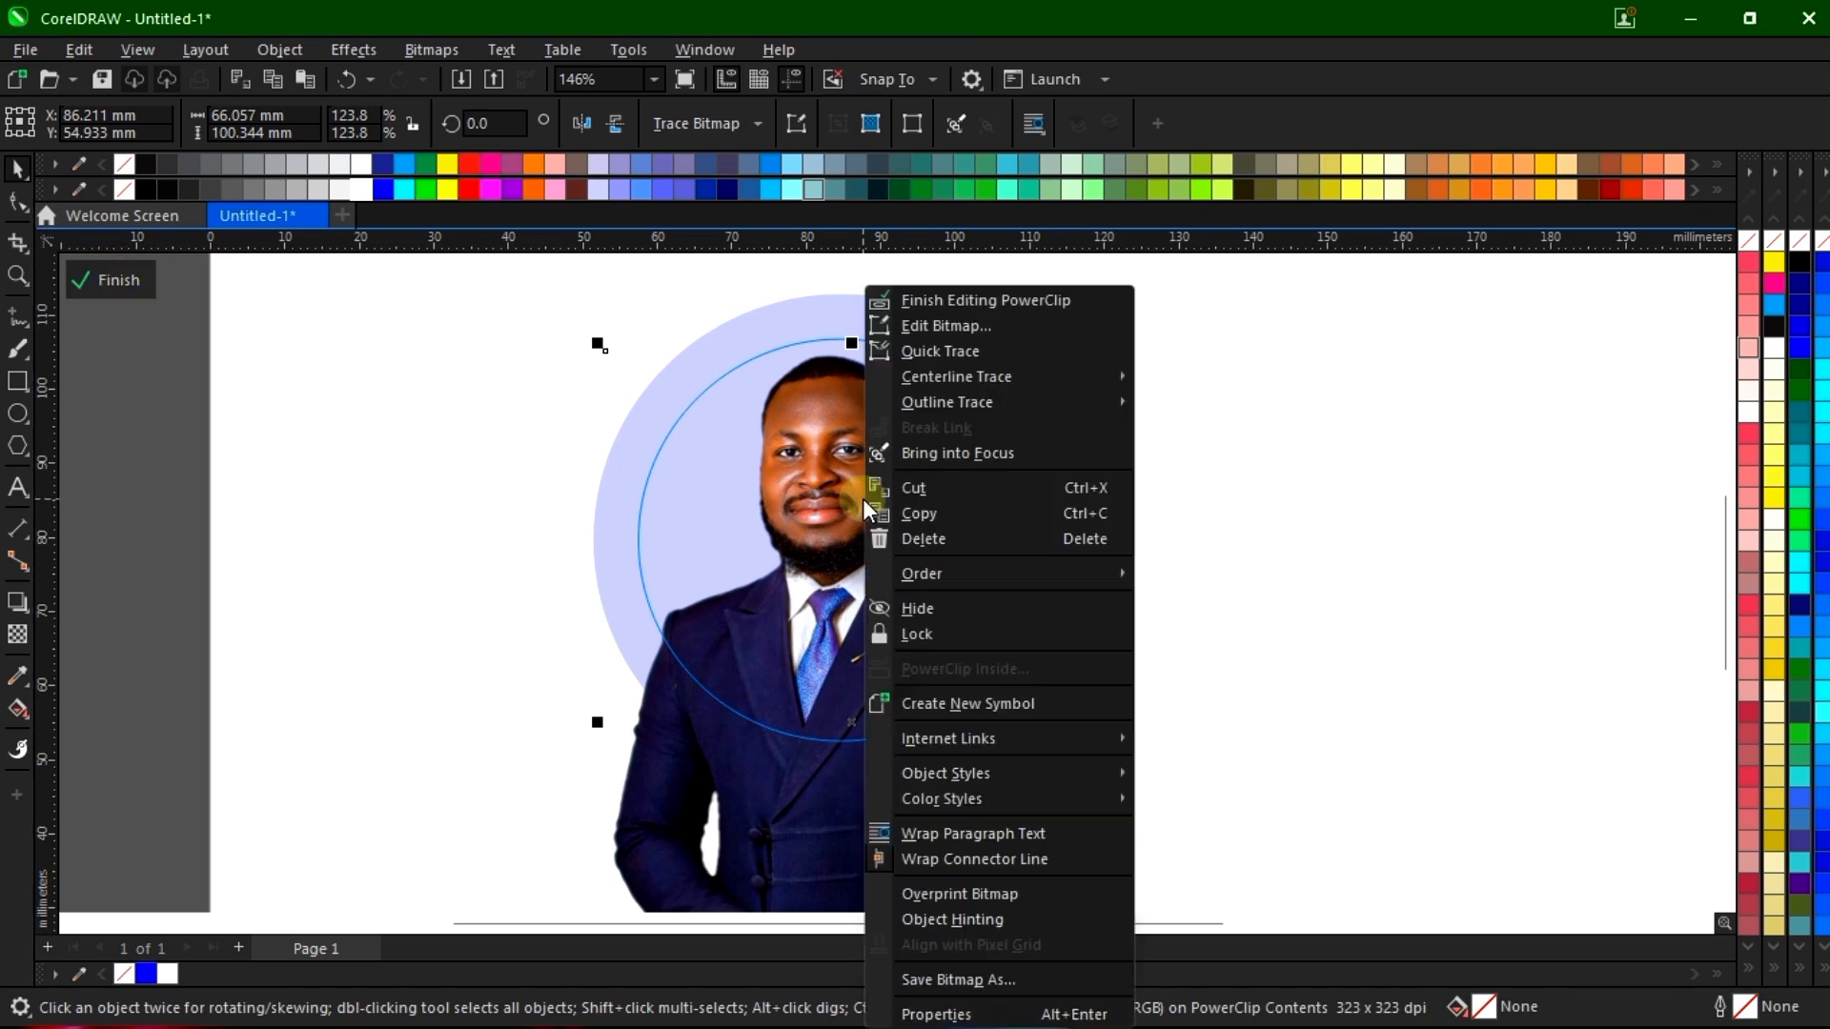
left_click(960, 302)
scroll(800, 511, "down", 2)
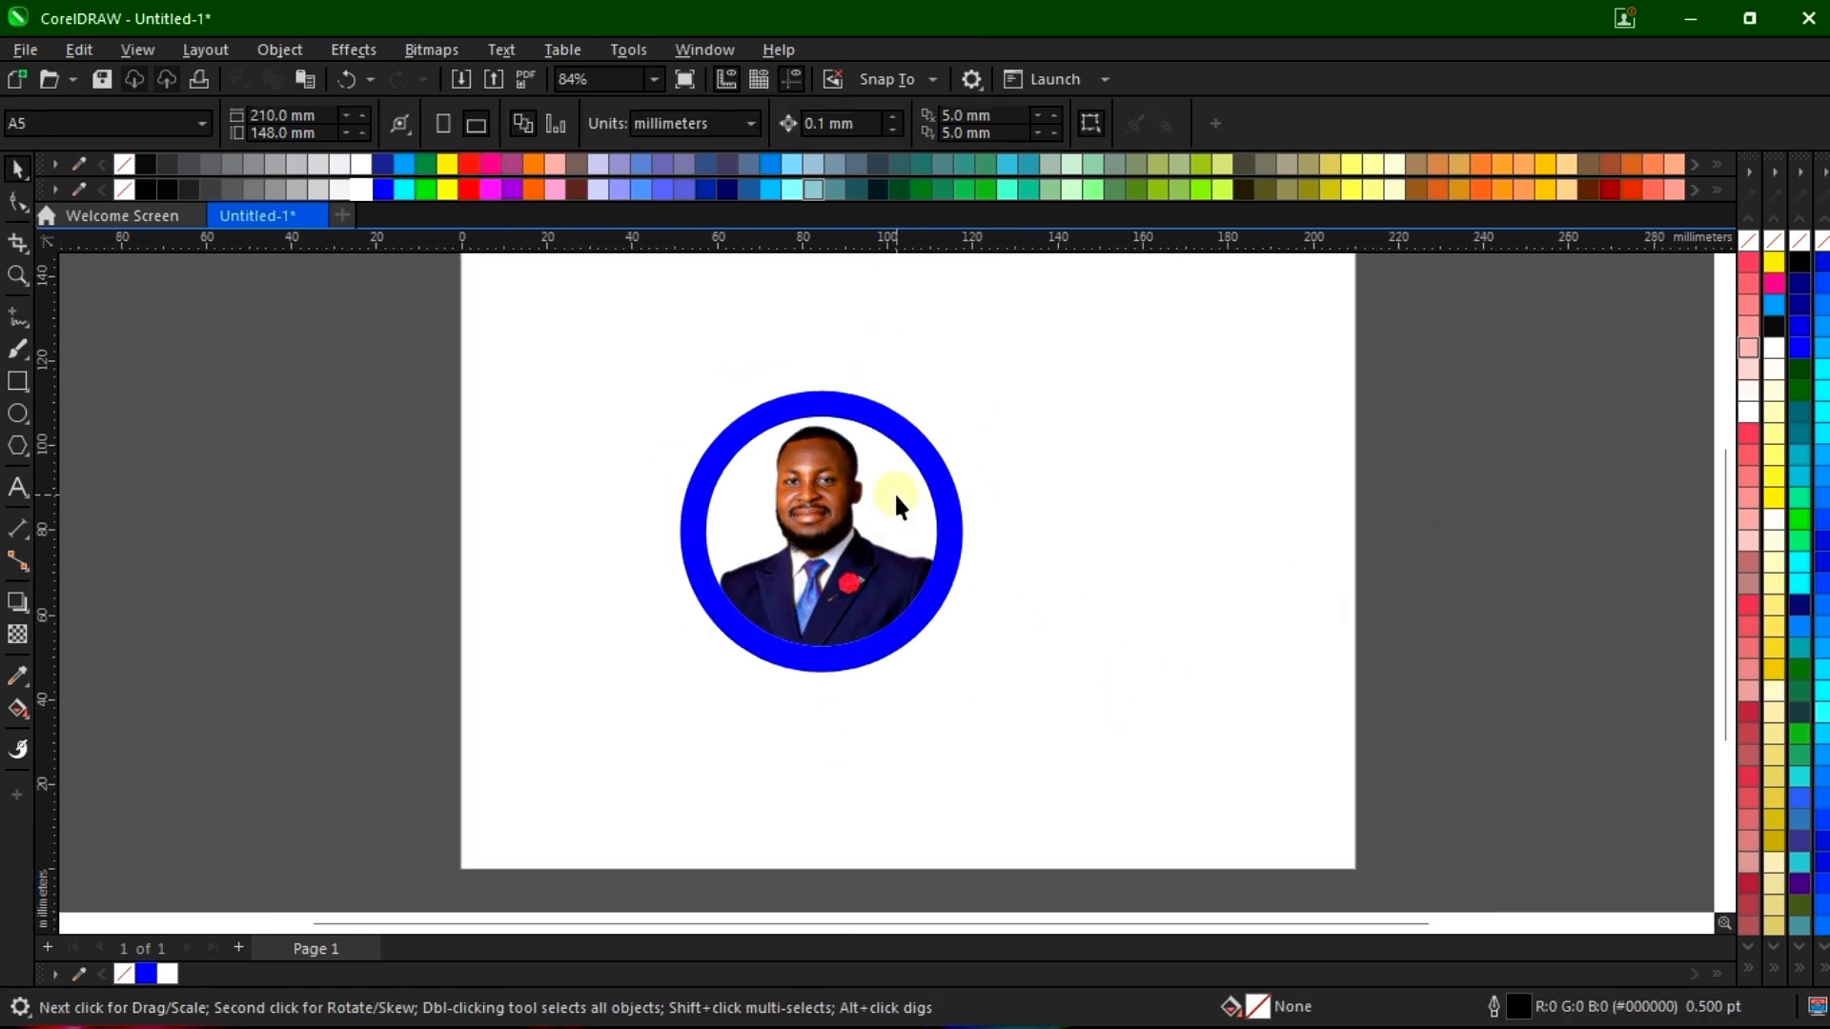
scroll(894, 490, "up", 1)
scroll(838, 512, "down", 2)
scroll(861, 496, "up", 2)
scroll(841, 540, "up", 2)
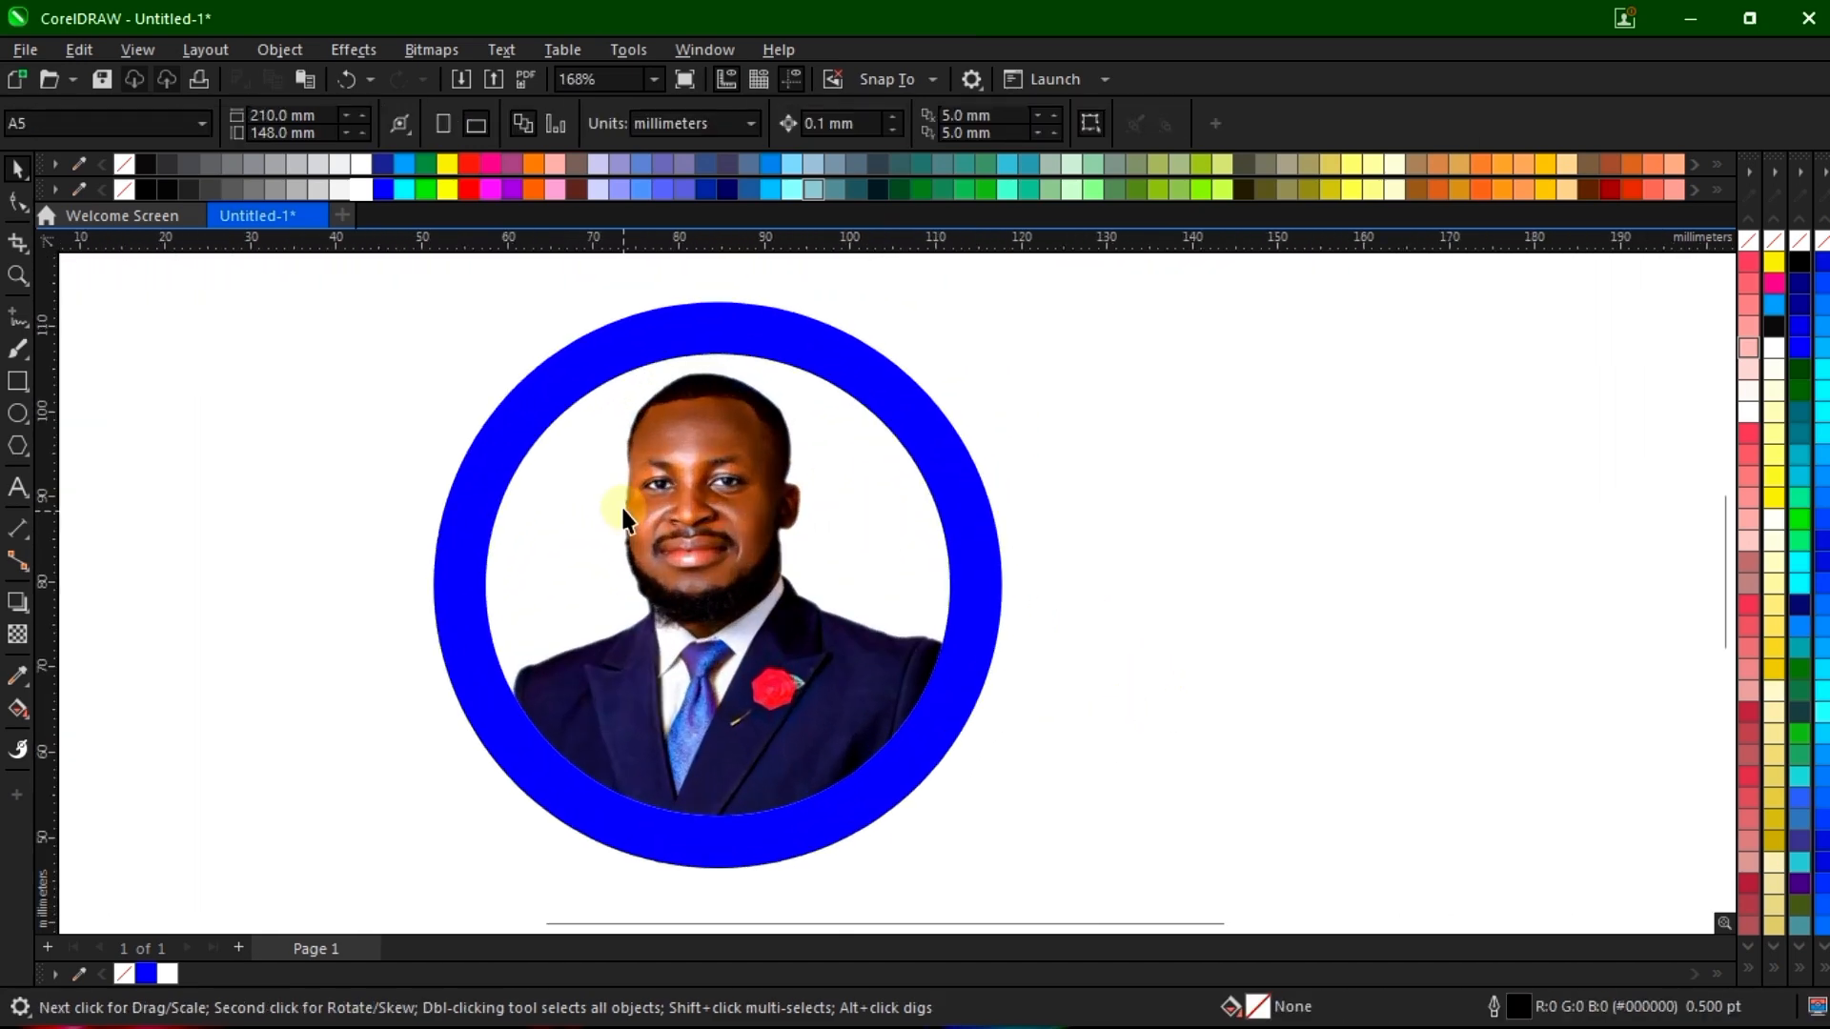
Extract the photo from the circular PowerClip frame and move it to the empty area beside the blue ring
scroll(785, 534, "down", 2)
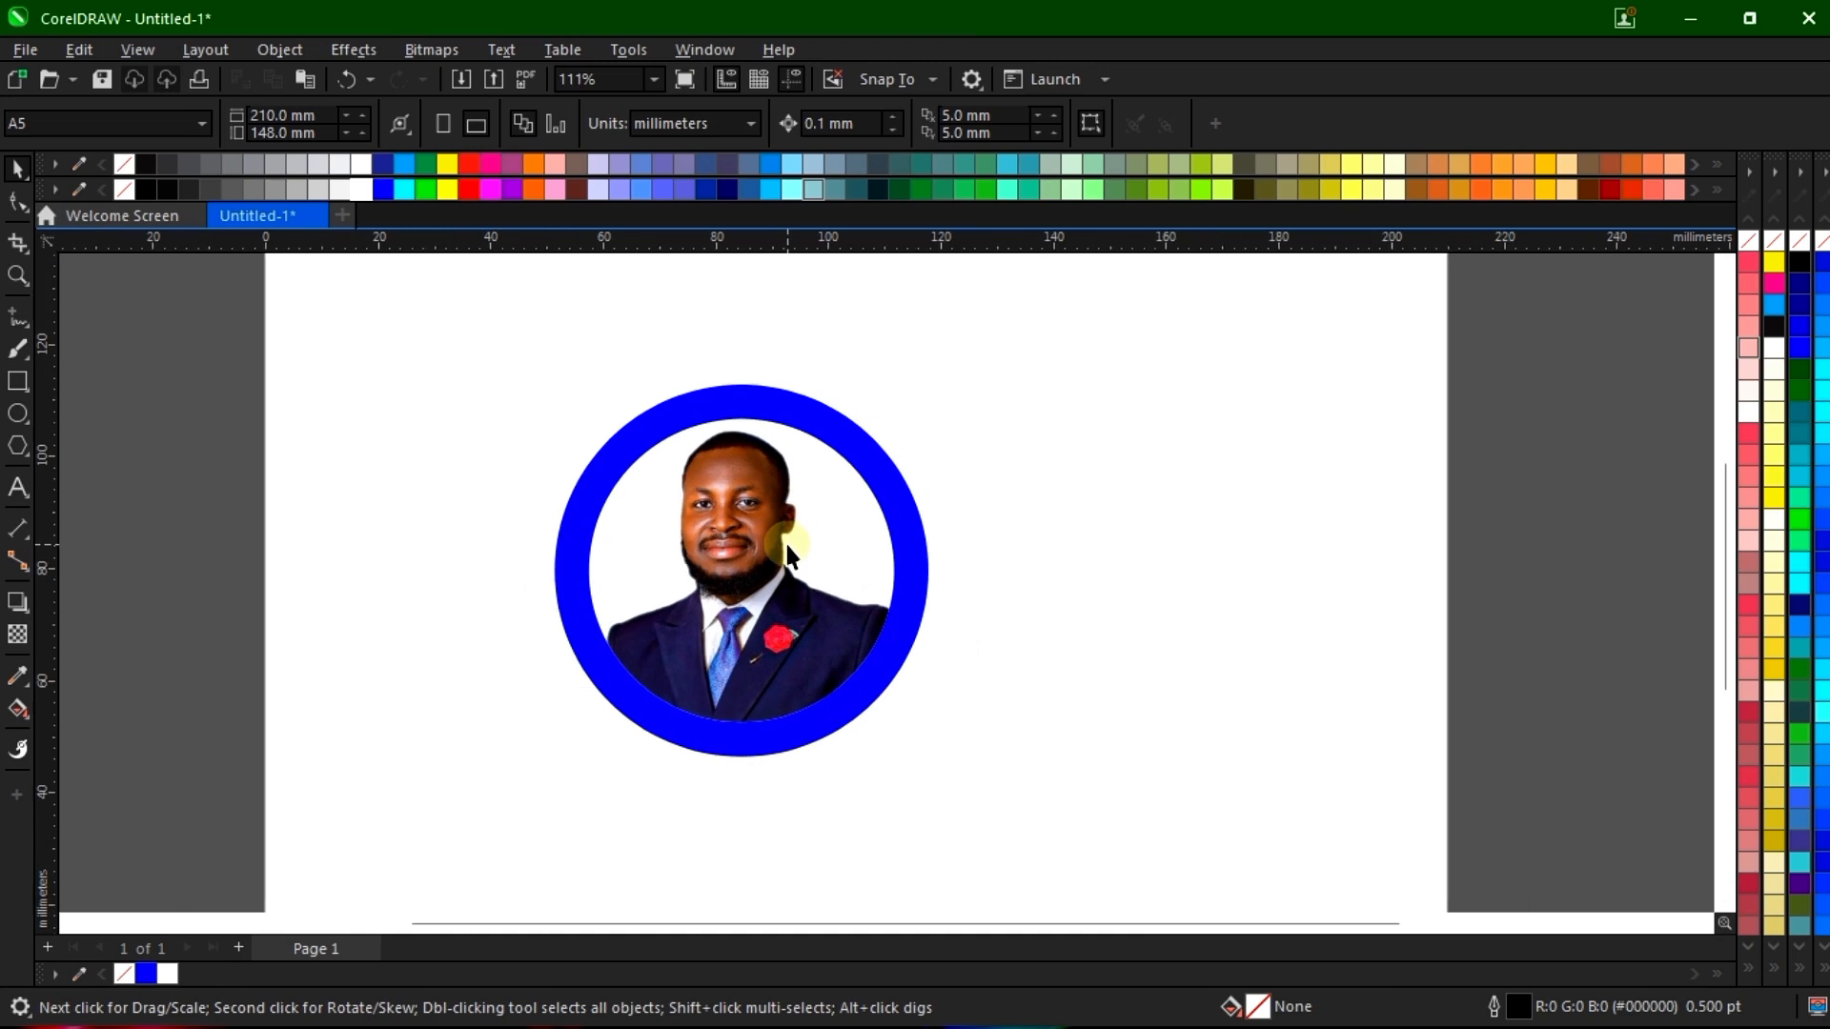
left_click(770, 557)
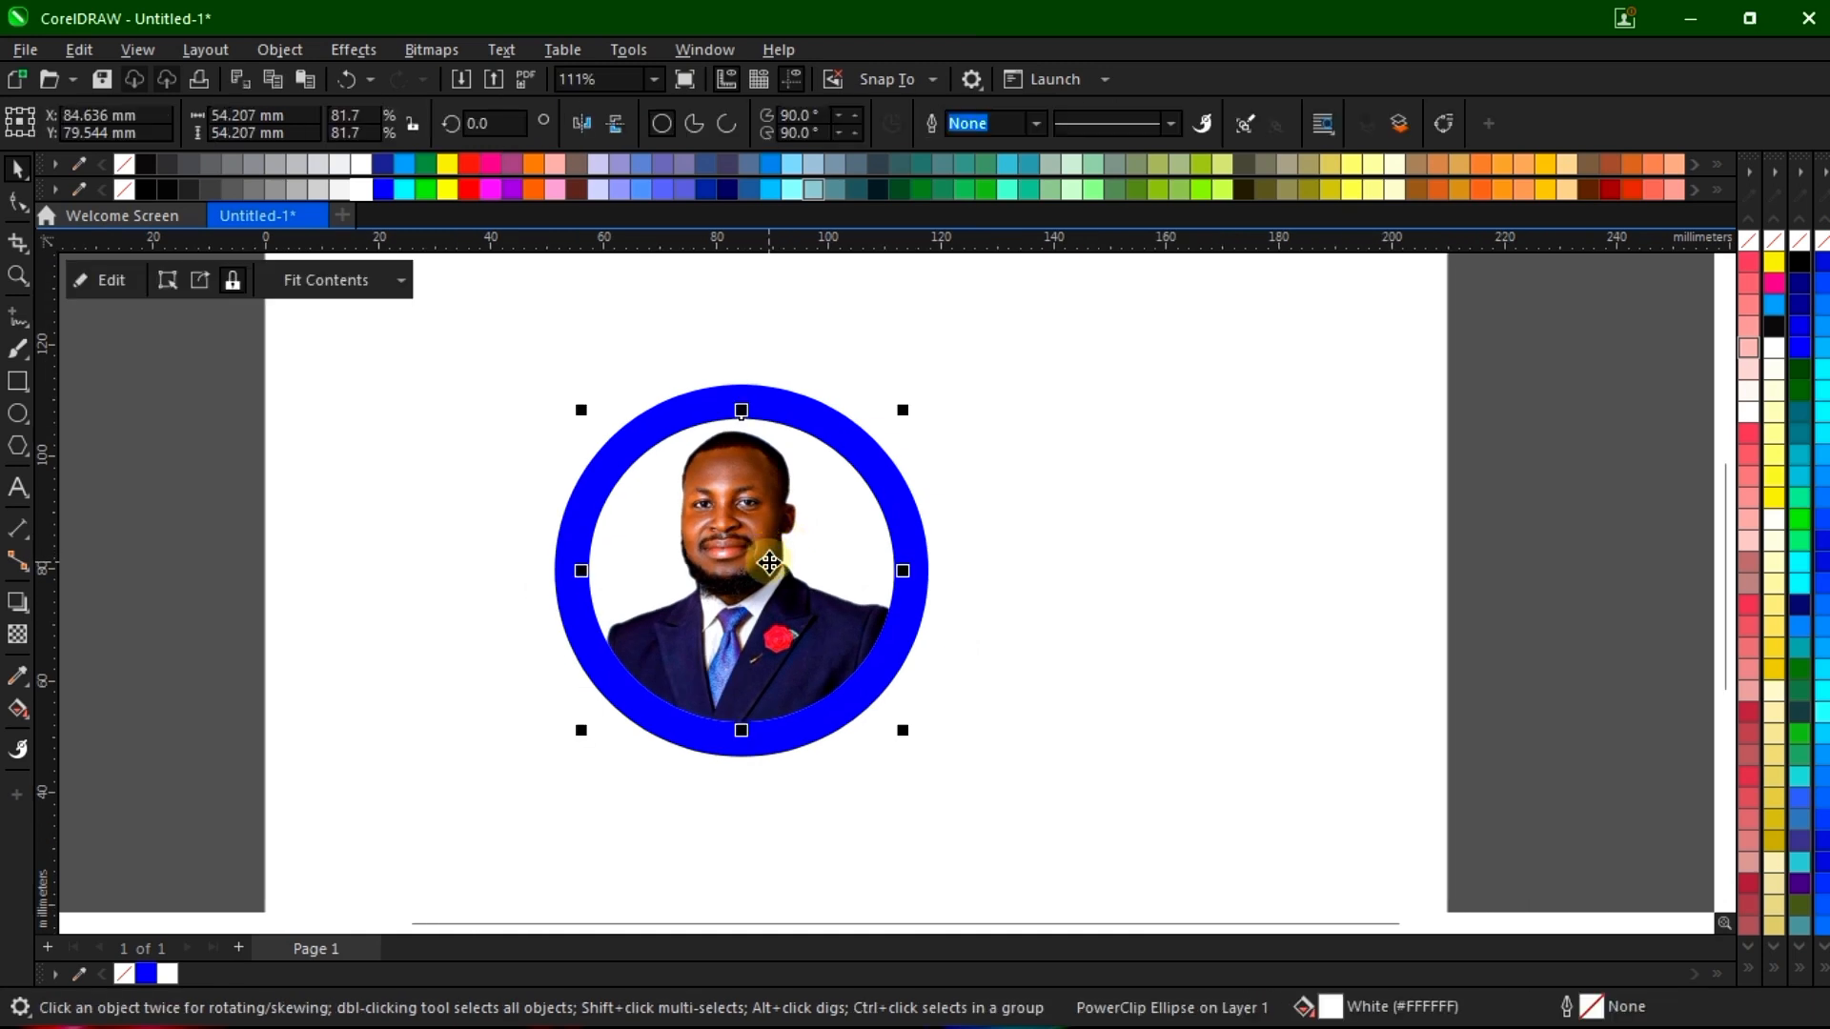
right_click(753, 511)
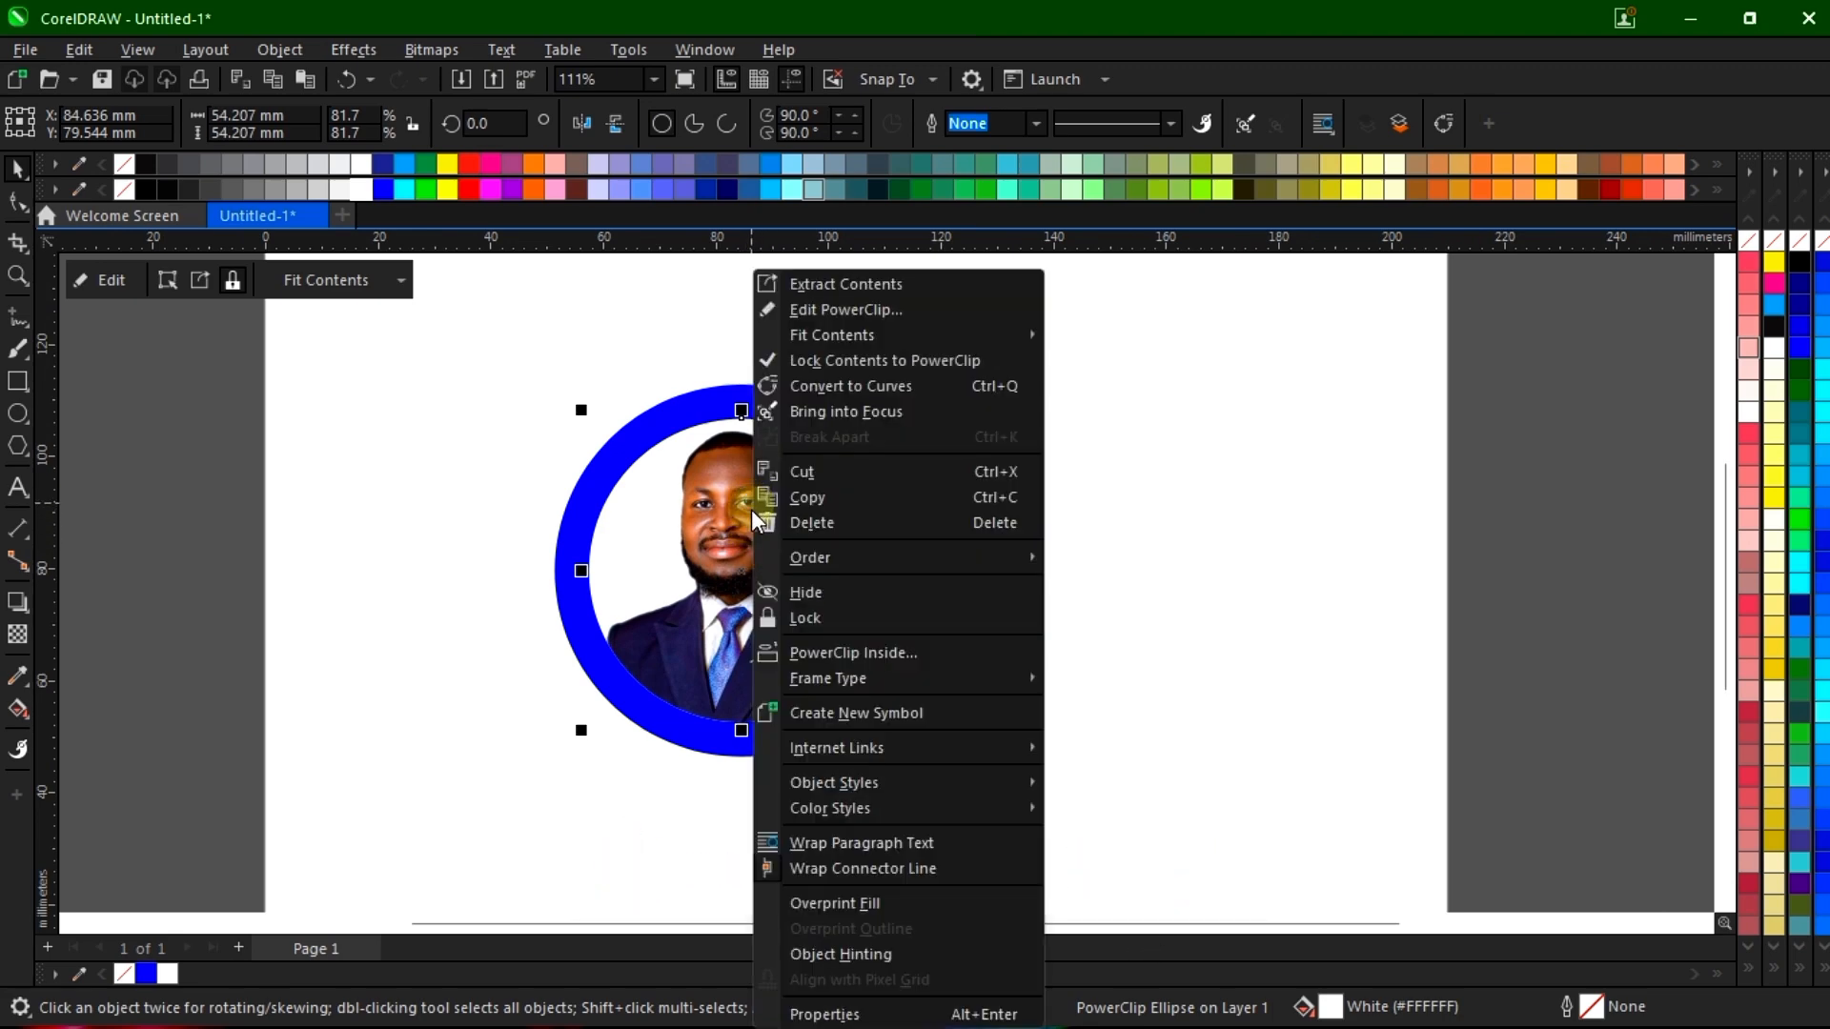
left_click(951, 286)
left_click_drag(703, 562, 1271, 535)
scroll(833, 711, "down", 1)
left_click(1416, 591)
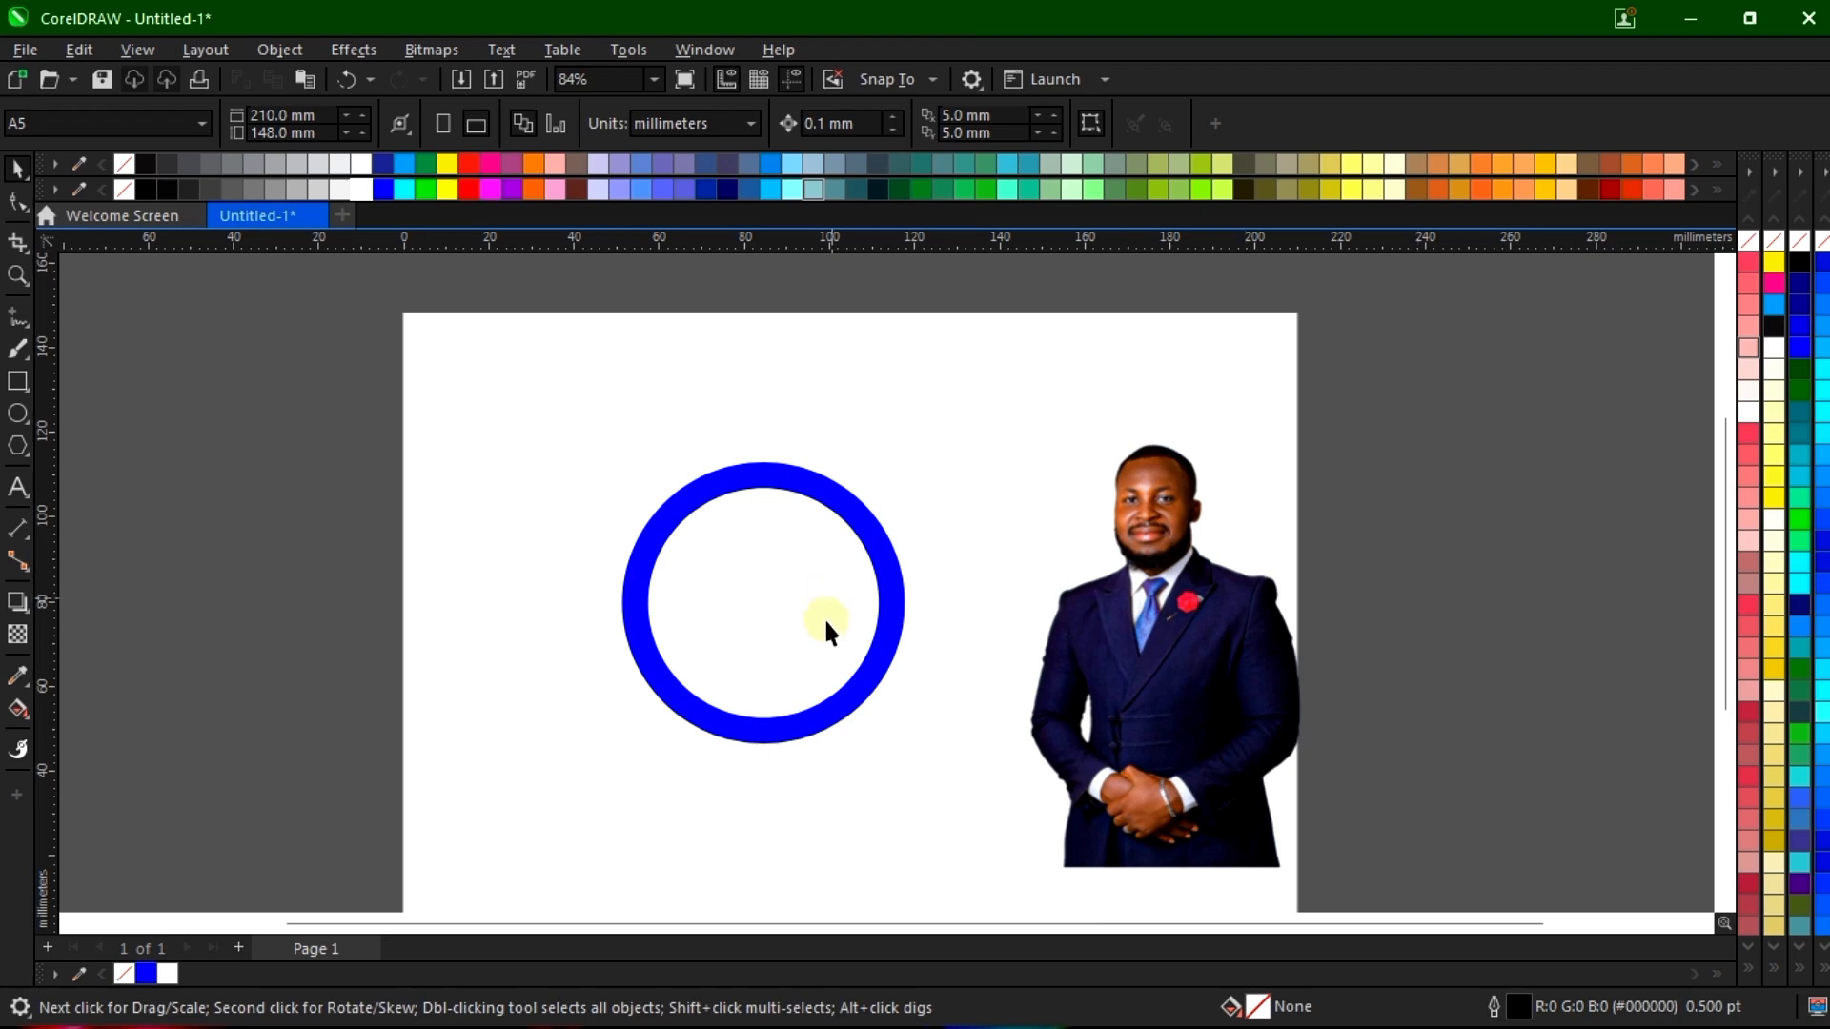
Place the man's photo inside the circle of the blue ring with PowerClip Inside
scroll(823, 616, "up", 1)
left_click_drag(1224, 590, 1182, 559)
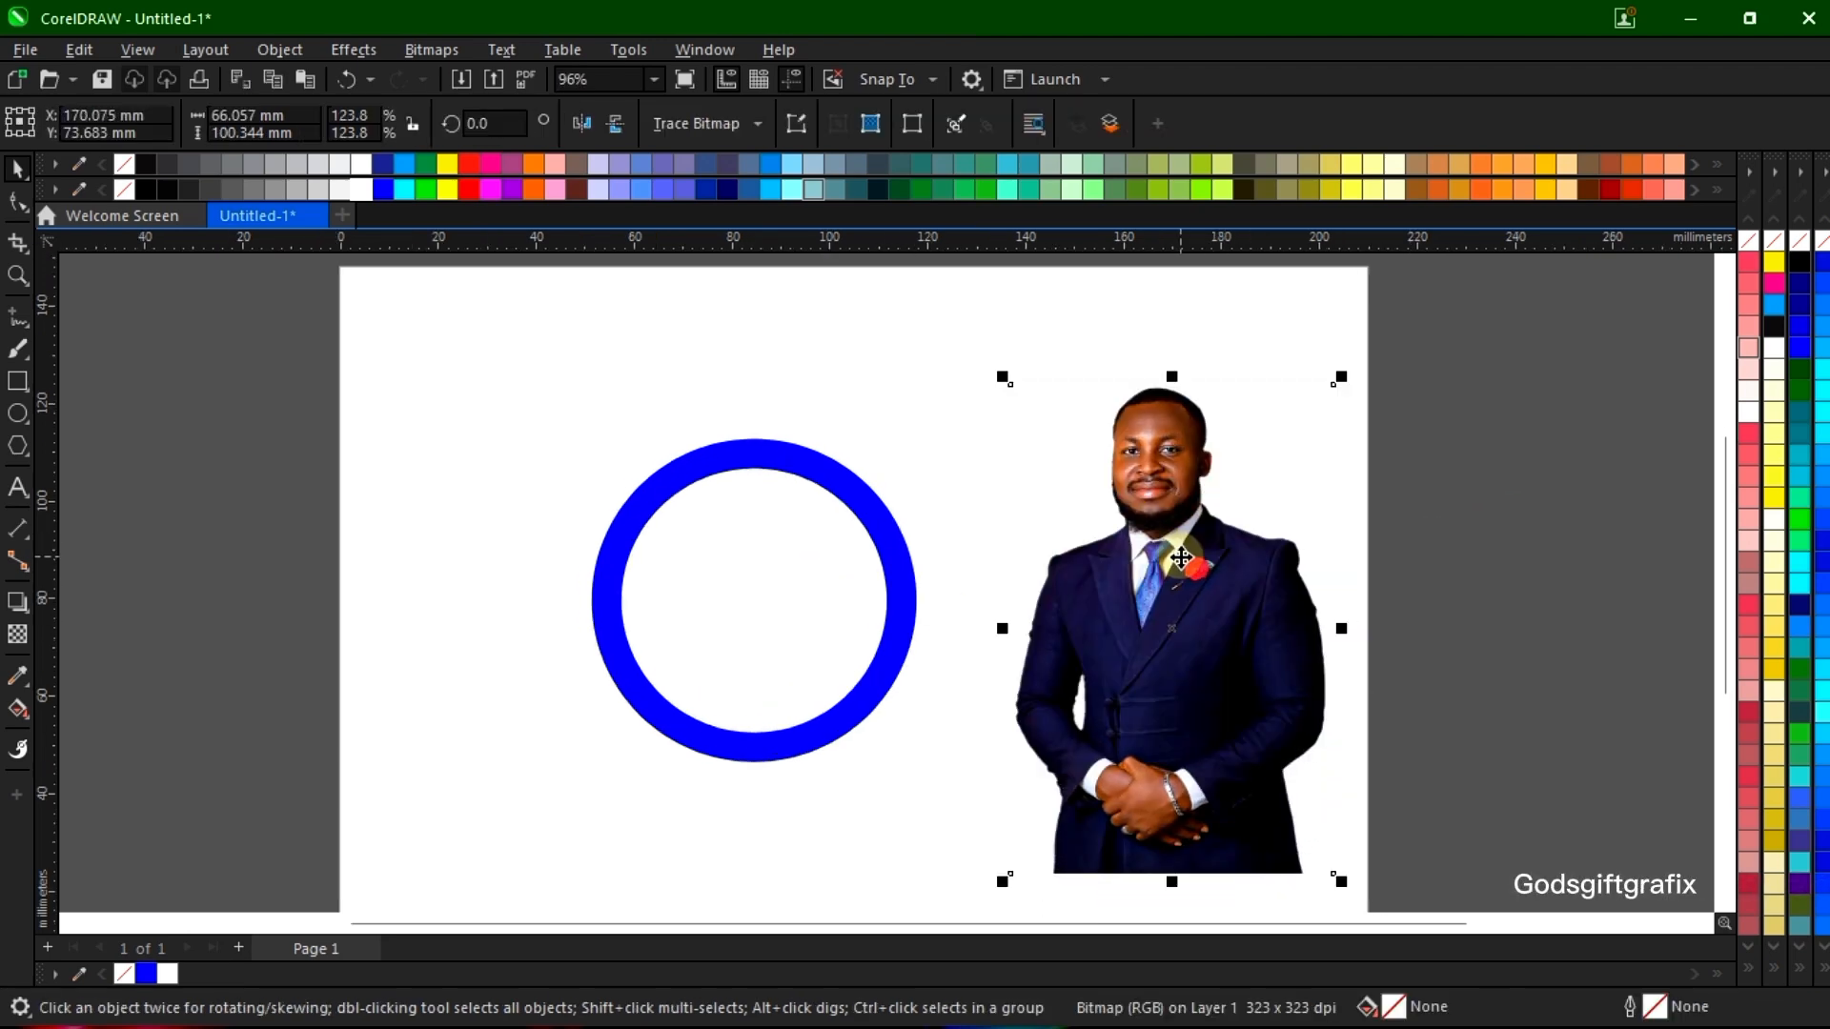
right_click(1164, 501)
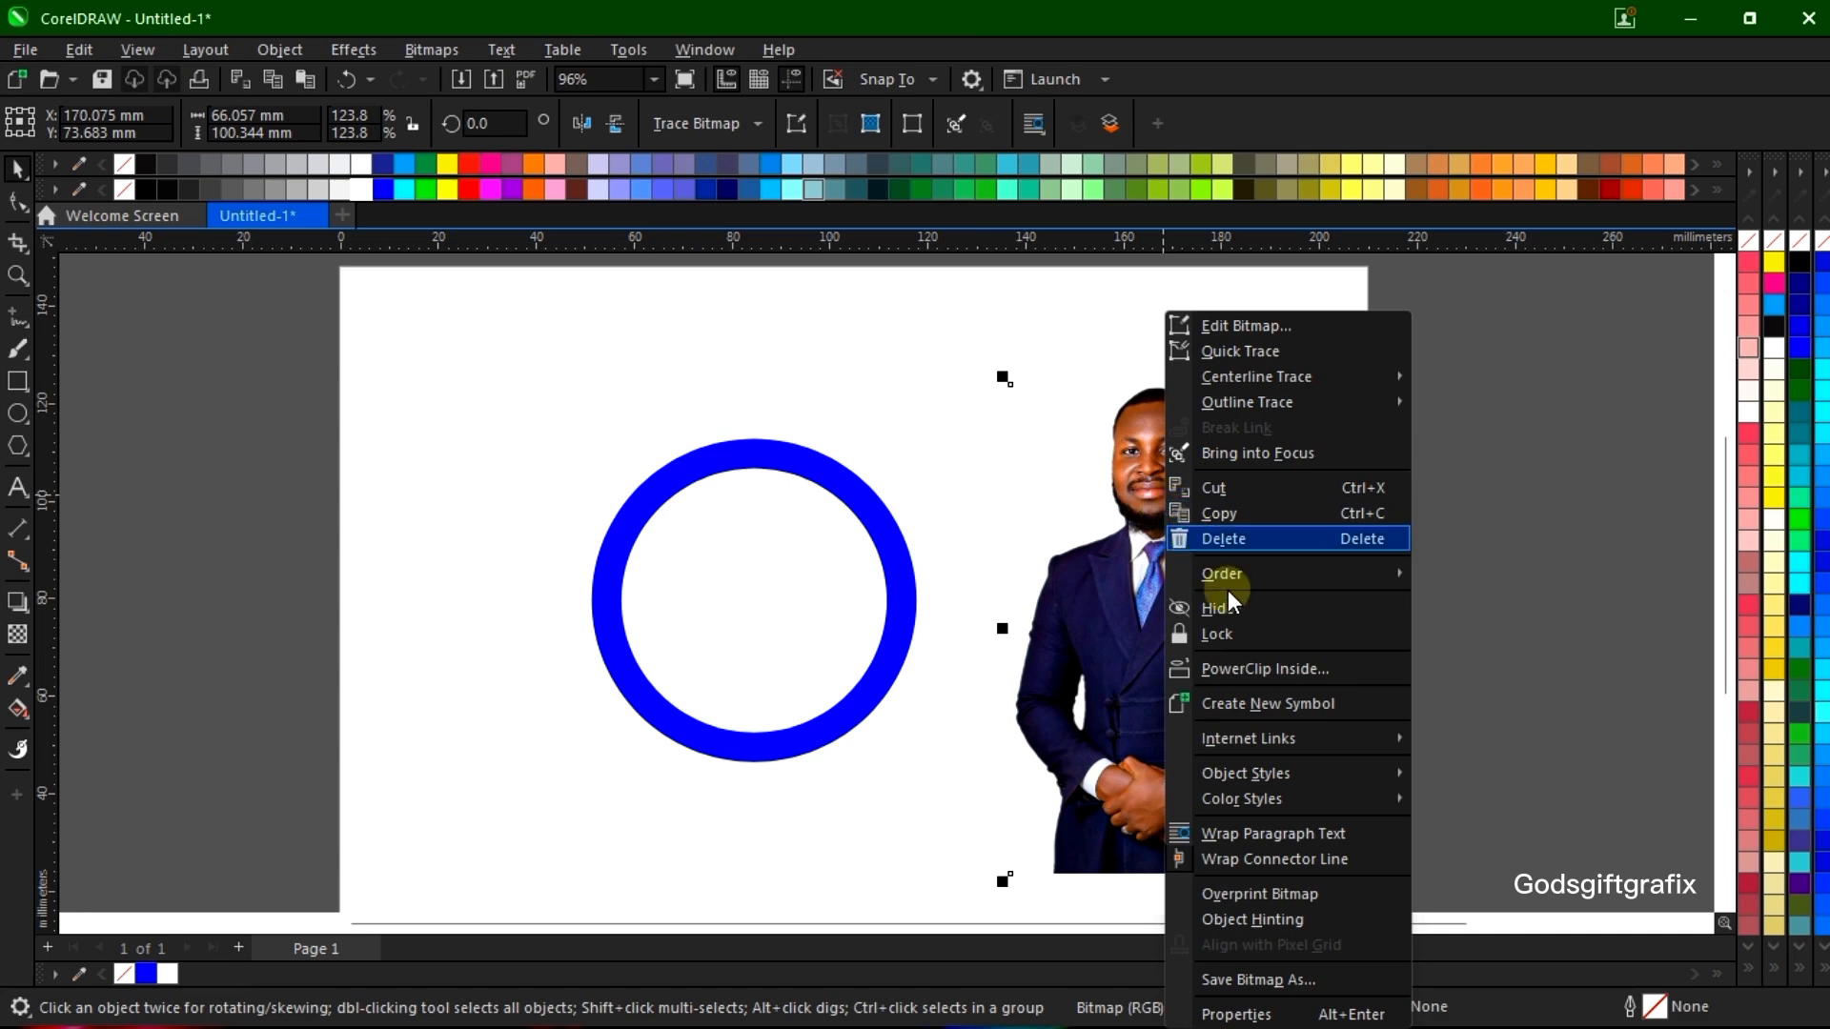
left_click(1260, 668)
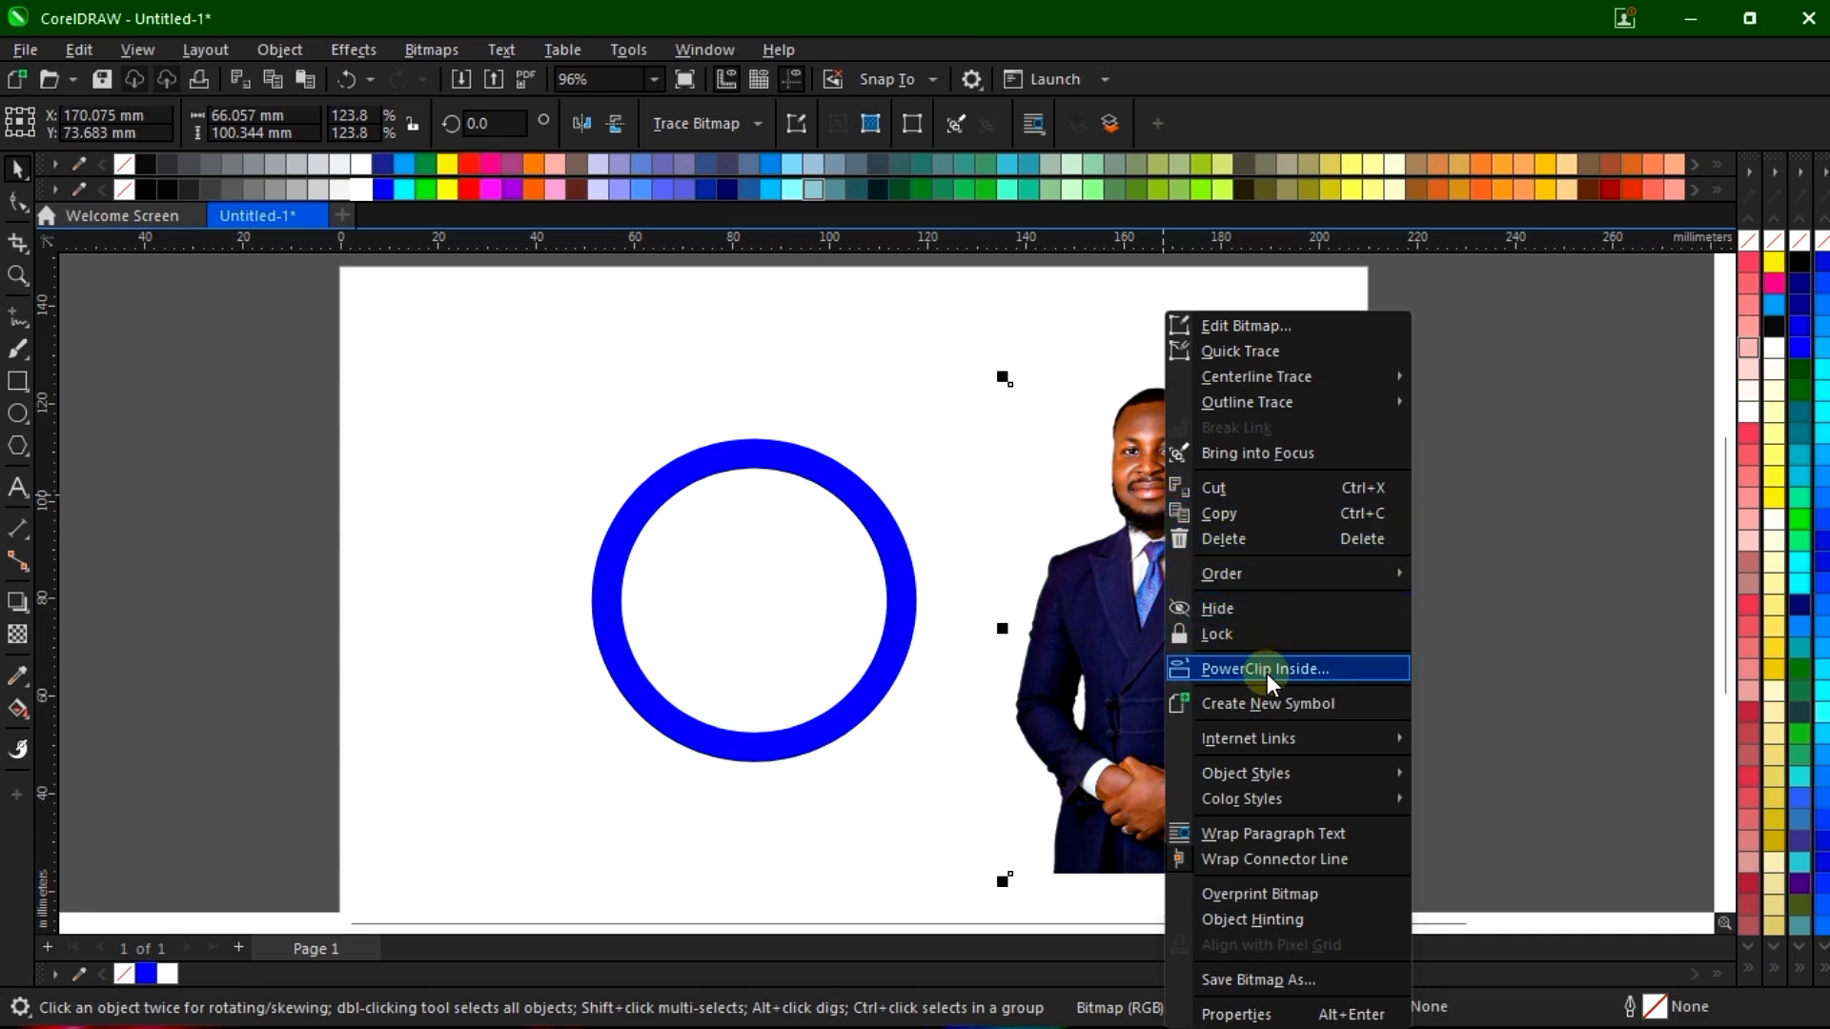
left_click(1274, 667)
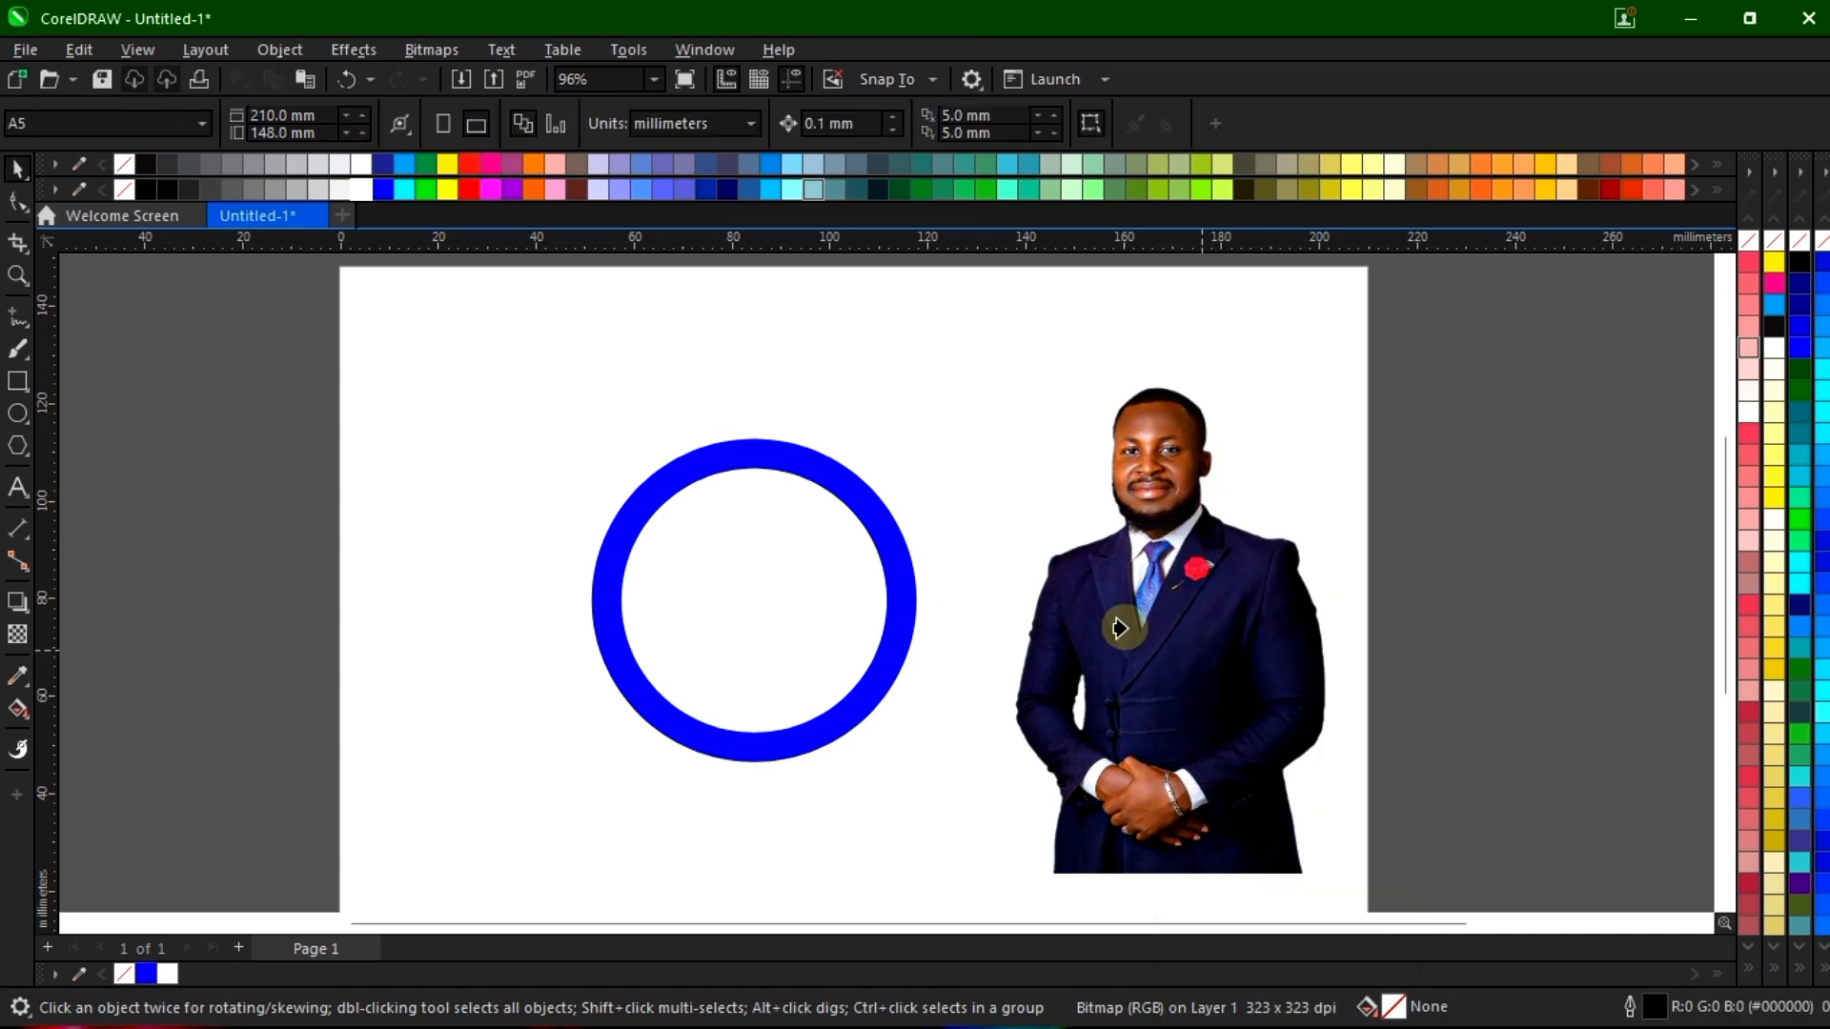
left_click(772, 603)
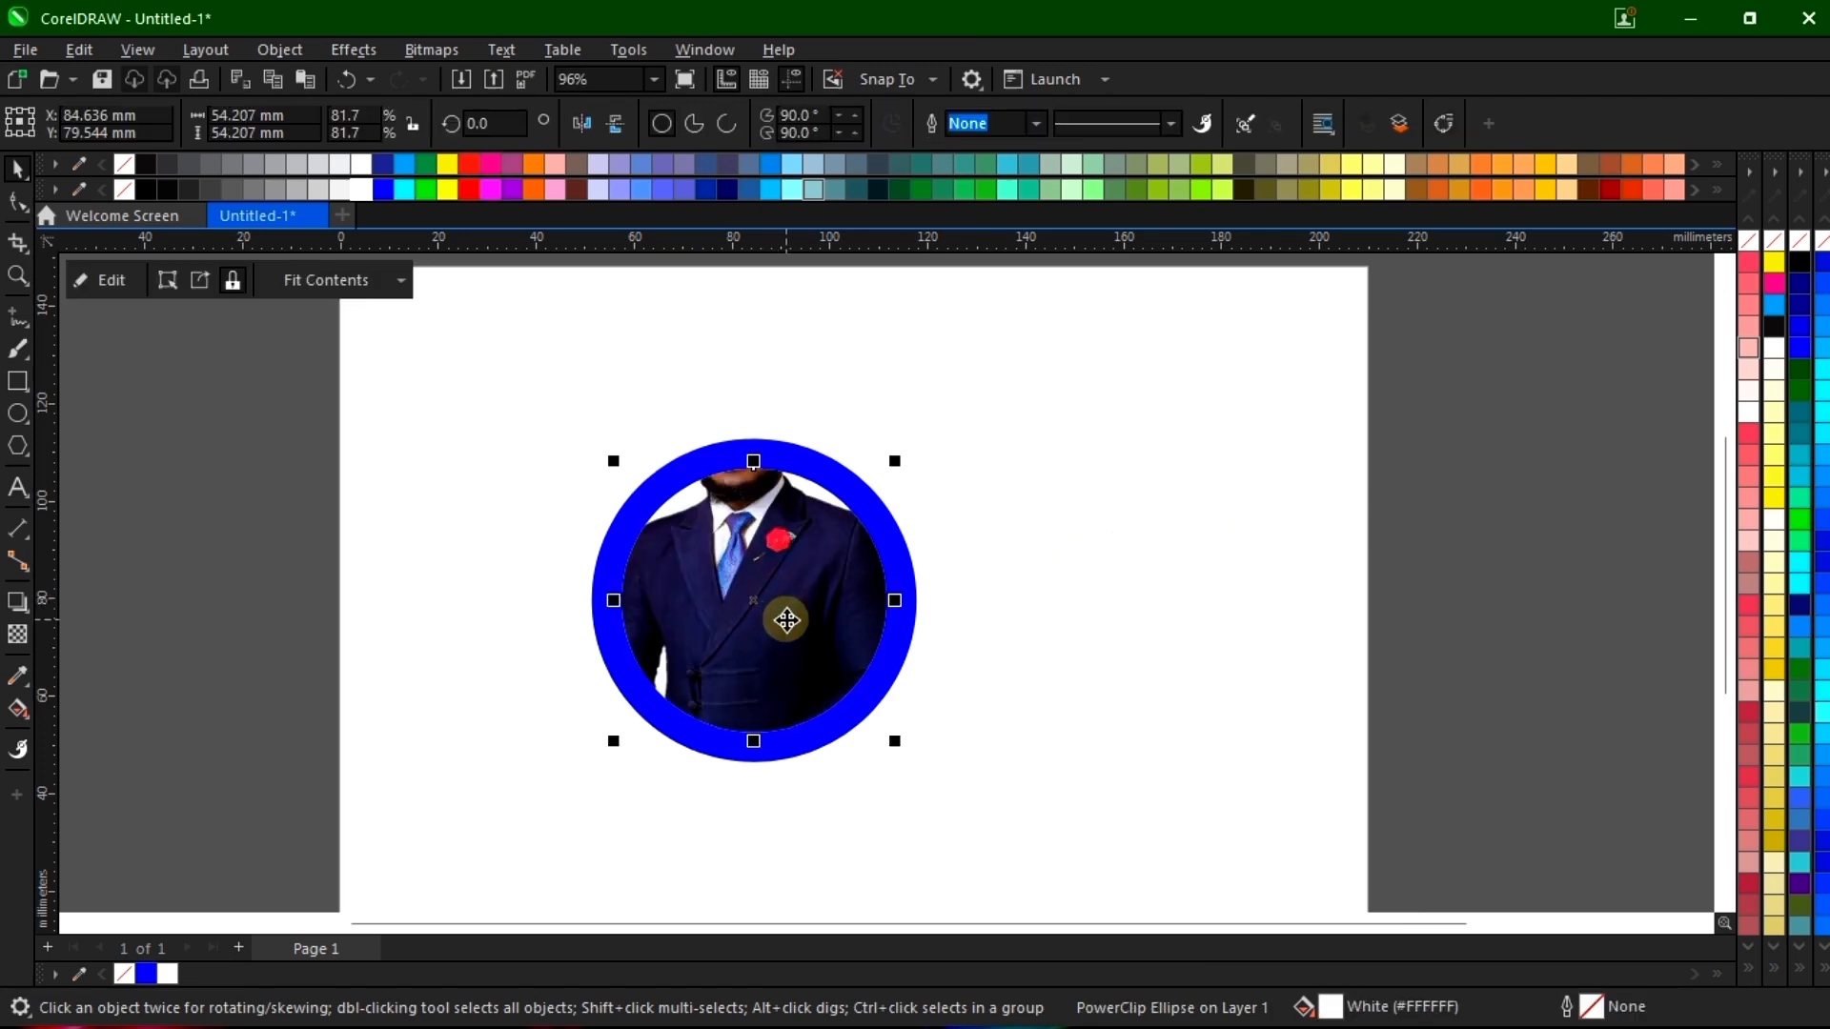
Edit the PowerClip contents, moving the photo to about X 86.6, Y 54.3 mm so the head and shoulders fit the circle, and finish editing
right_click(774, 610)
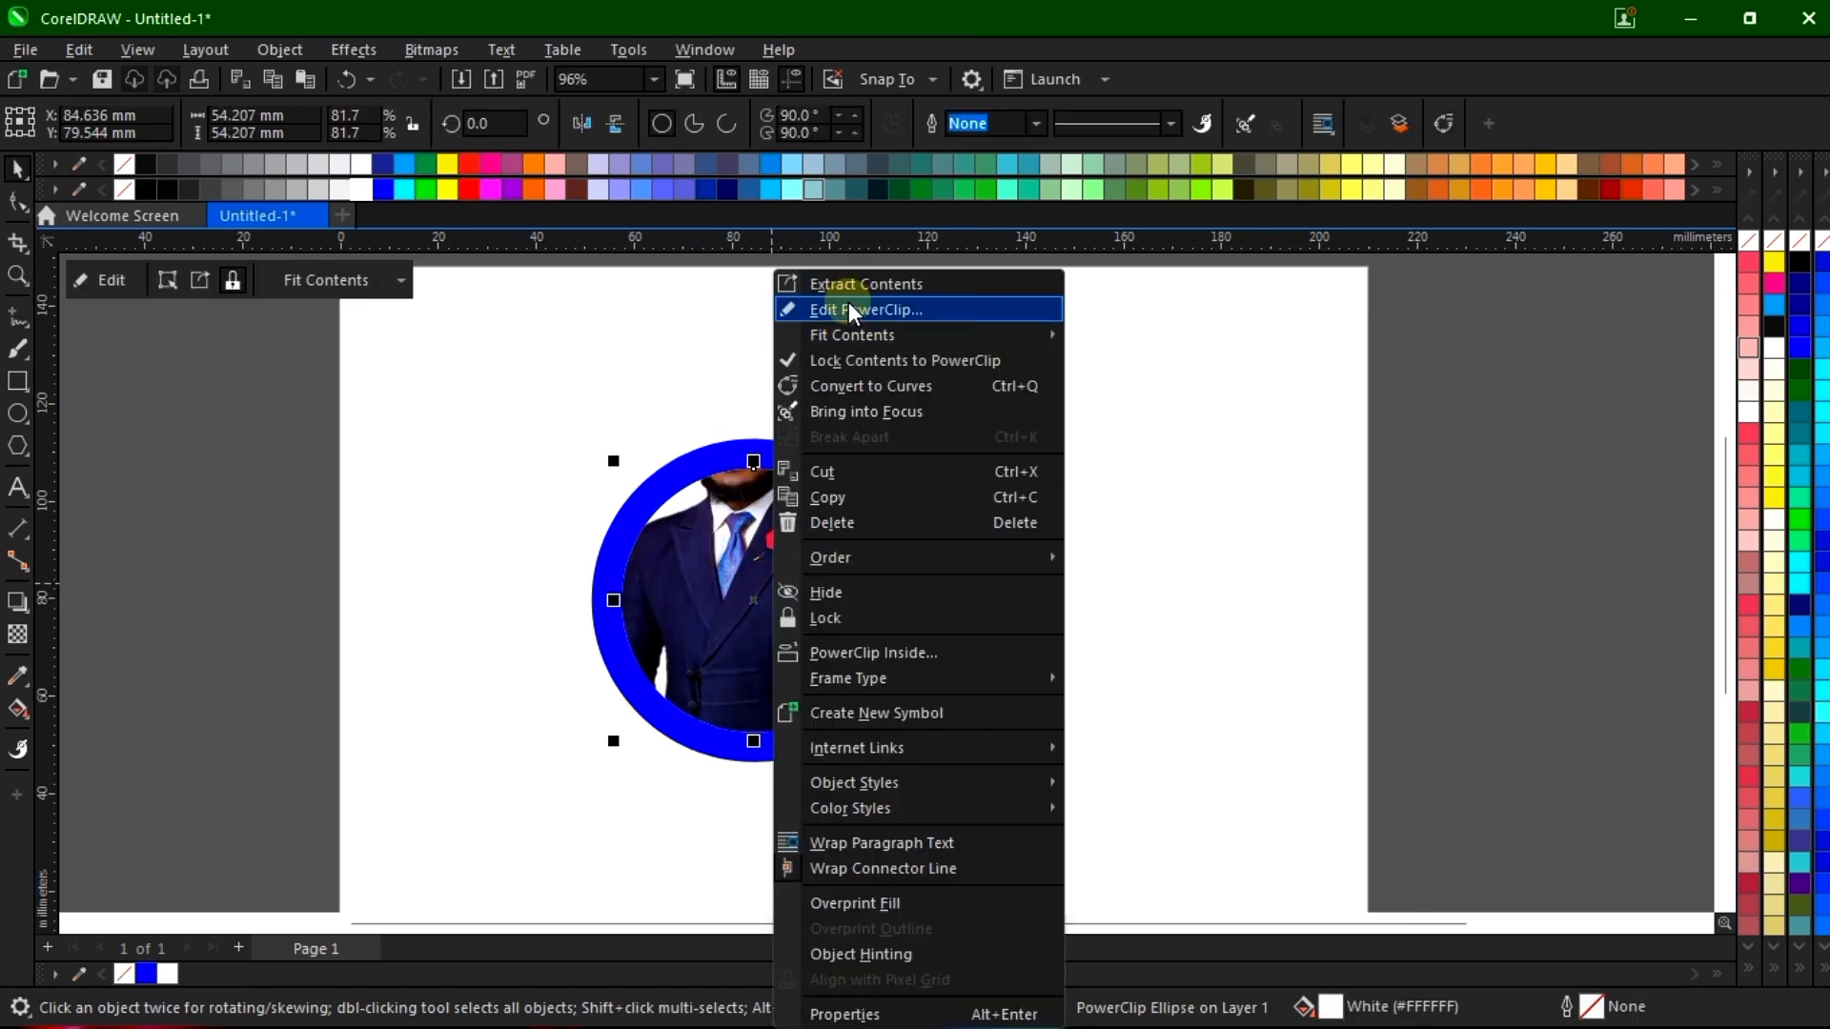
left_click(848, 311)
mouse_move(770, 588)
left_mouse_down()
mouse_move(790, 673)
mouse_move(786, 602)
mouse_move(778, 621)
left_mouse_up()
left_click(1054, 545, "ctrl")
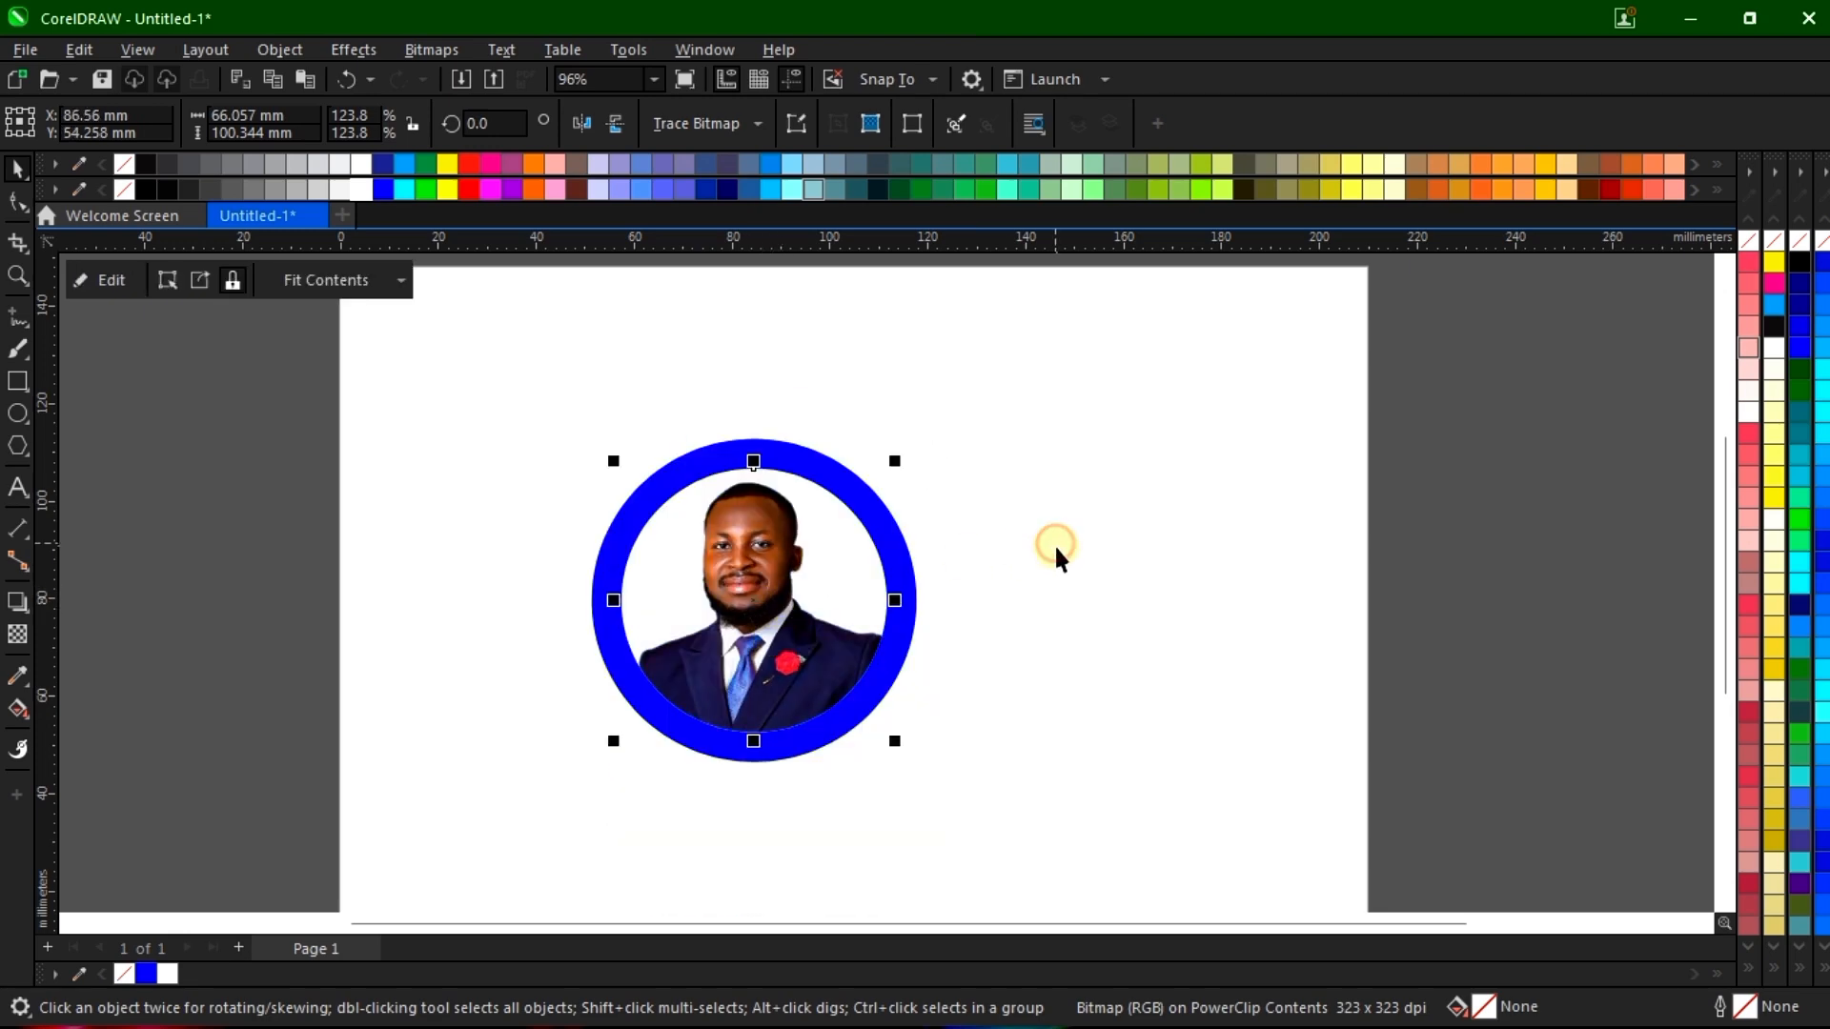
scroll(893, 592, "down", 1)
left_click(1315, 633)
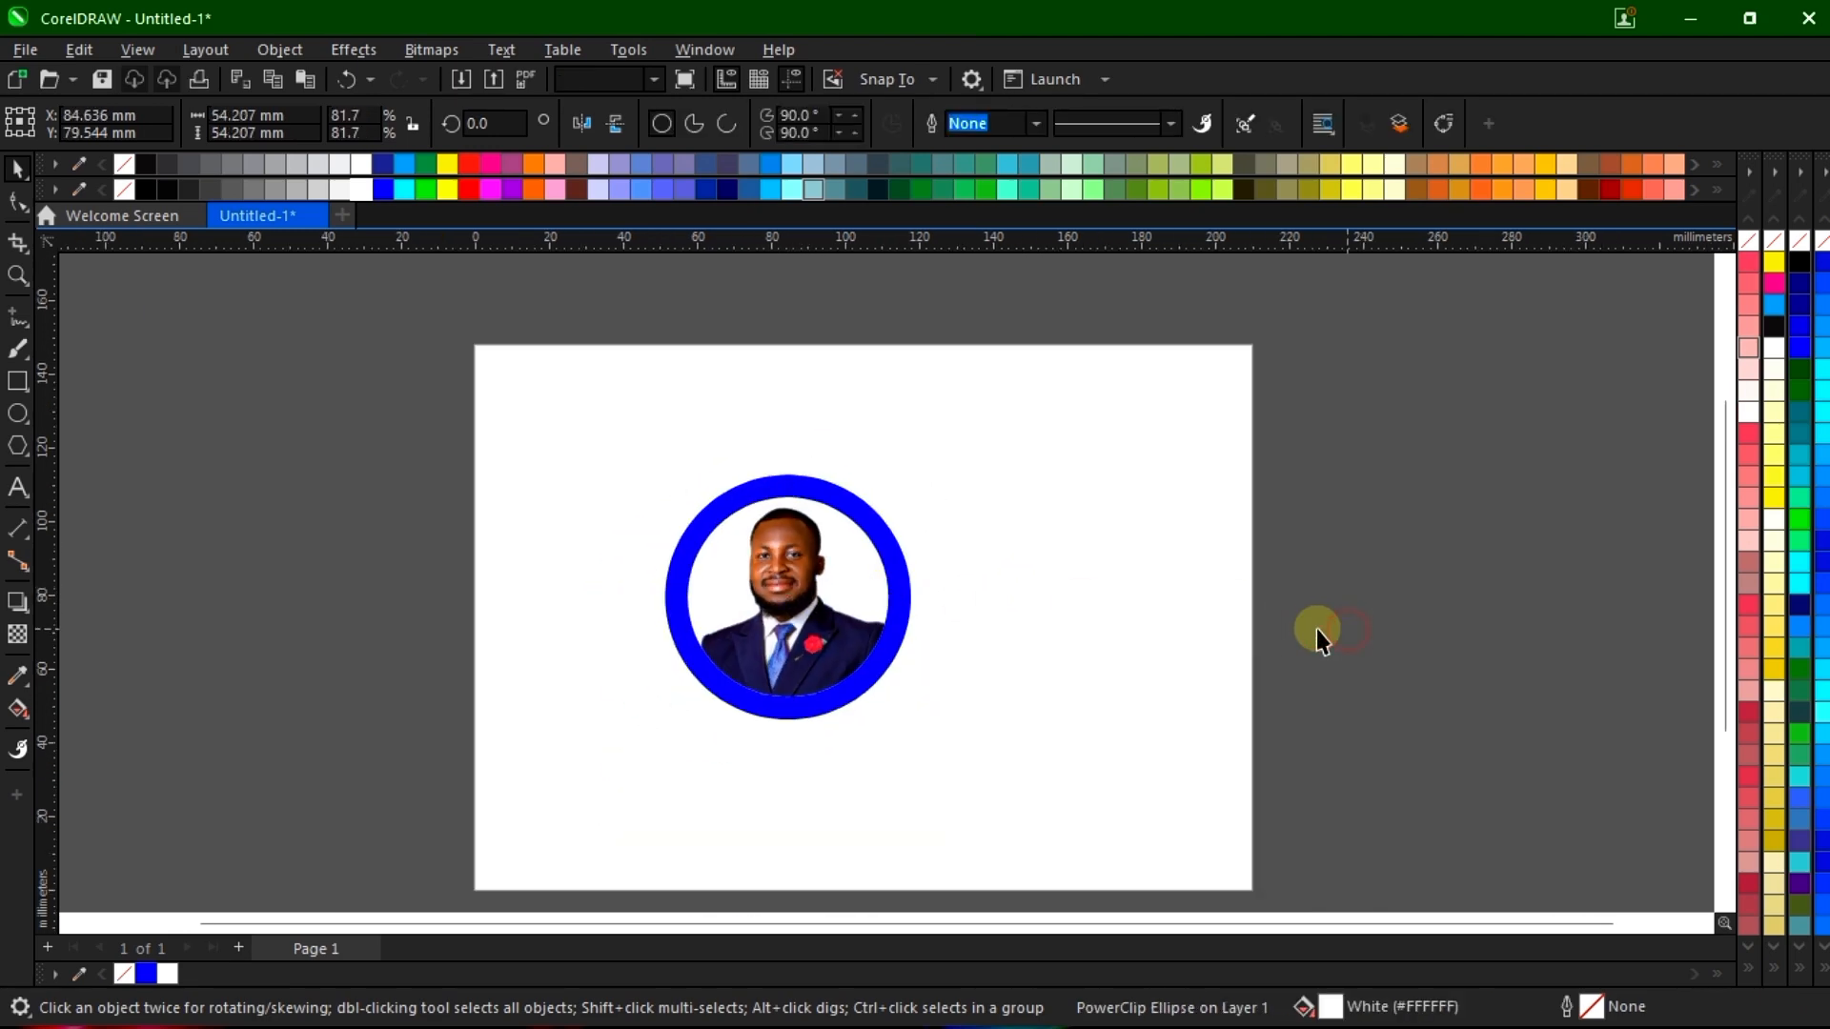
Reopen the PowerClip for editing, shift the photo right and slightly down to about X 92.6, Y 52.8 mm, and finish editing
scroll(798, 668, "up", 2)
scroll(799, 667, "up", 1)
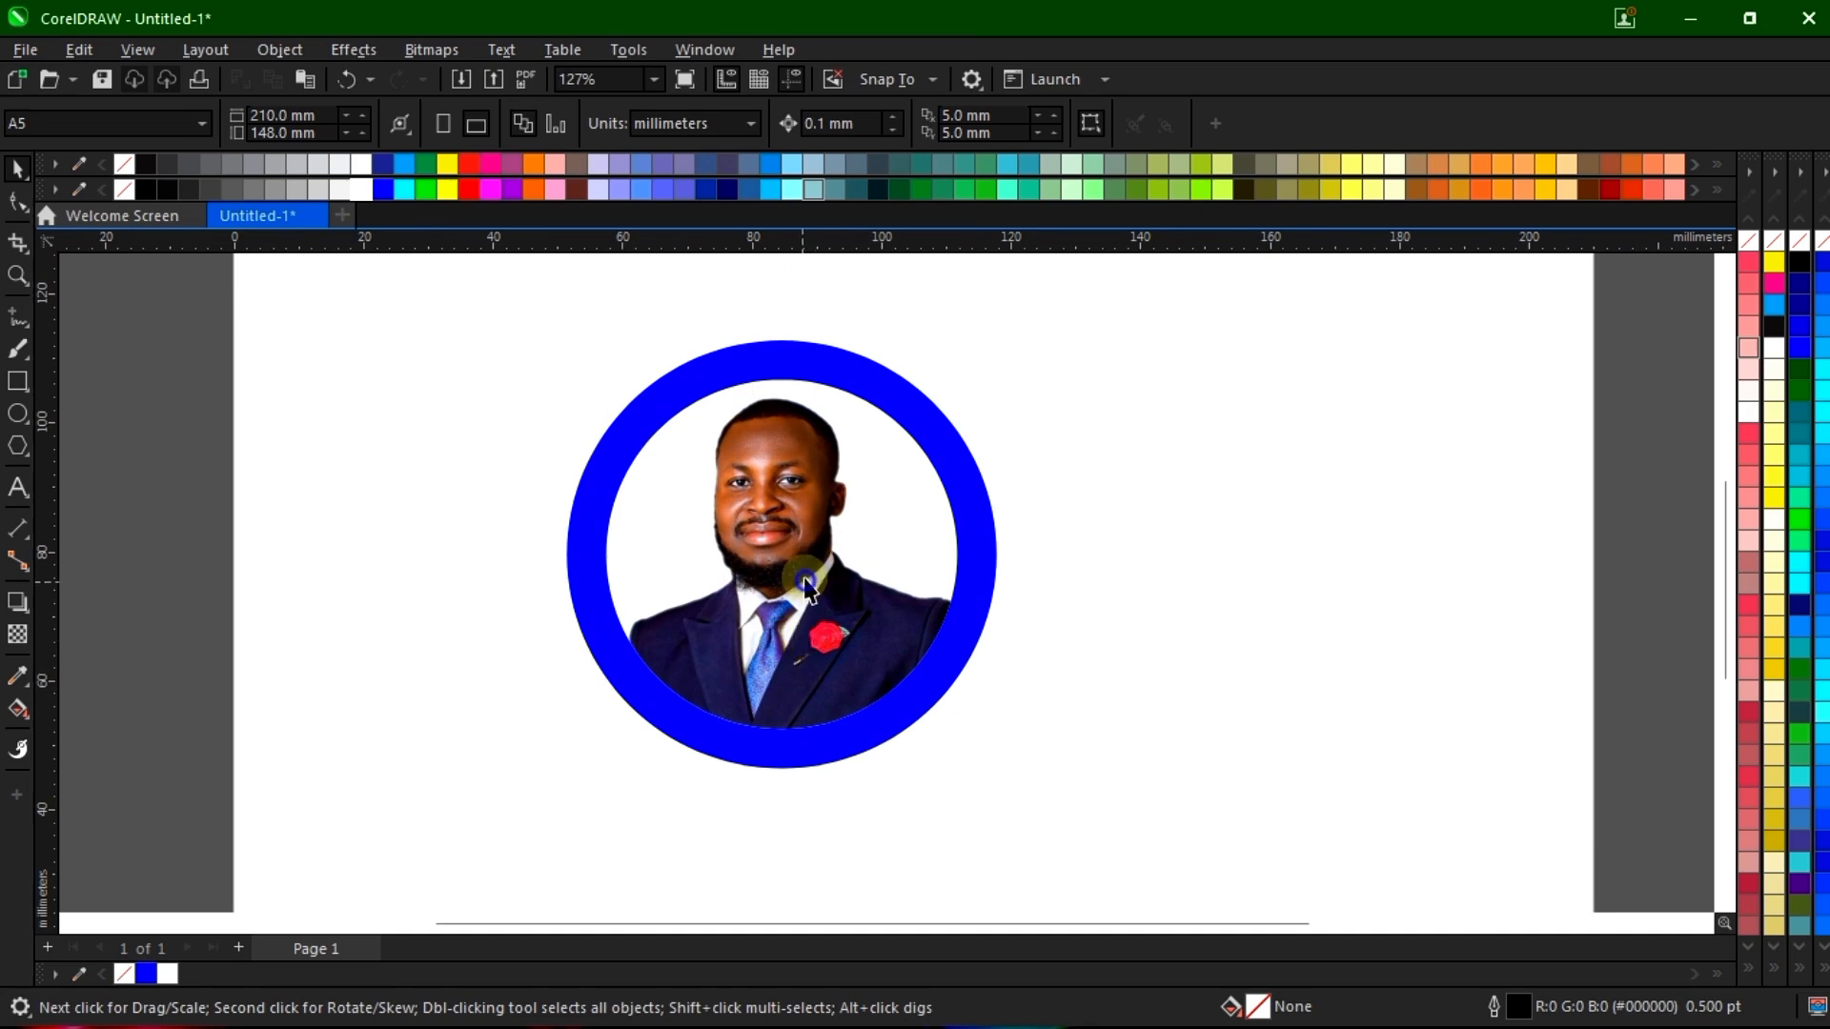
left_click(806, 629)
right_click(810, 584)
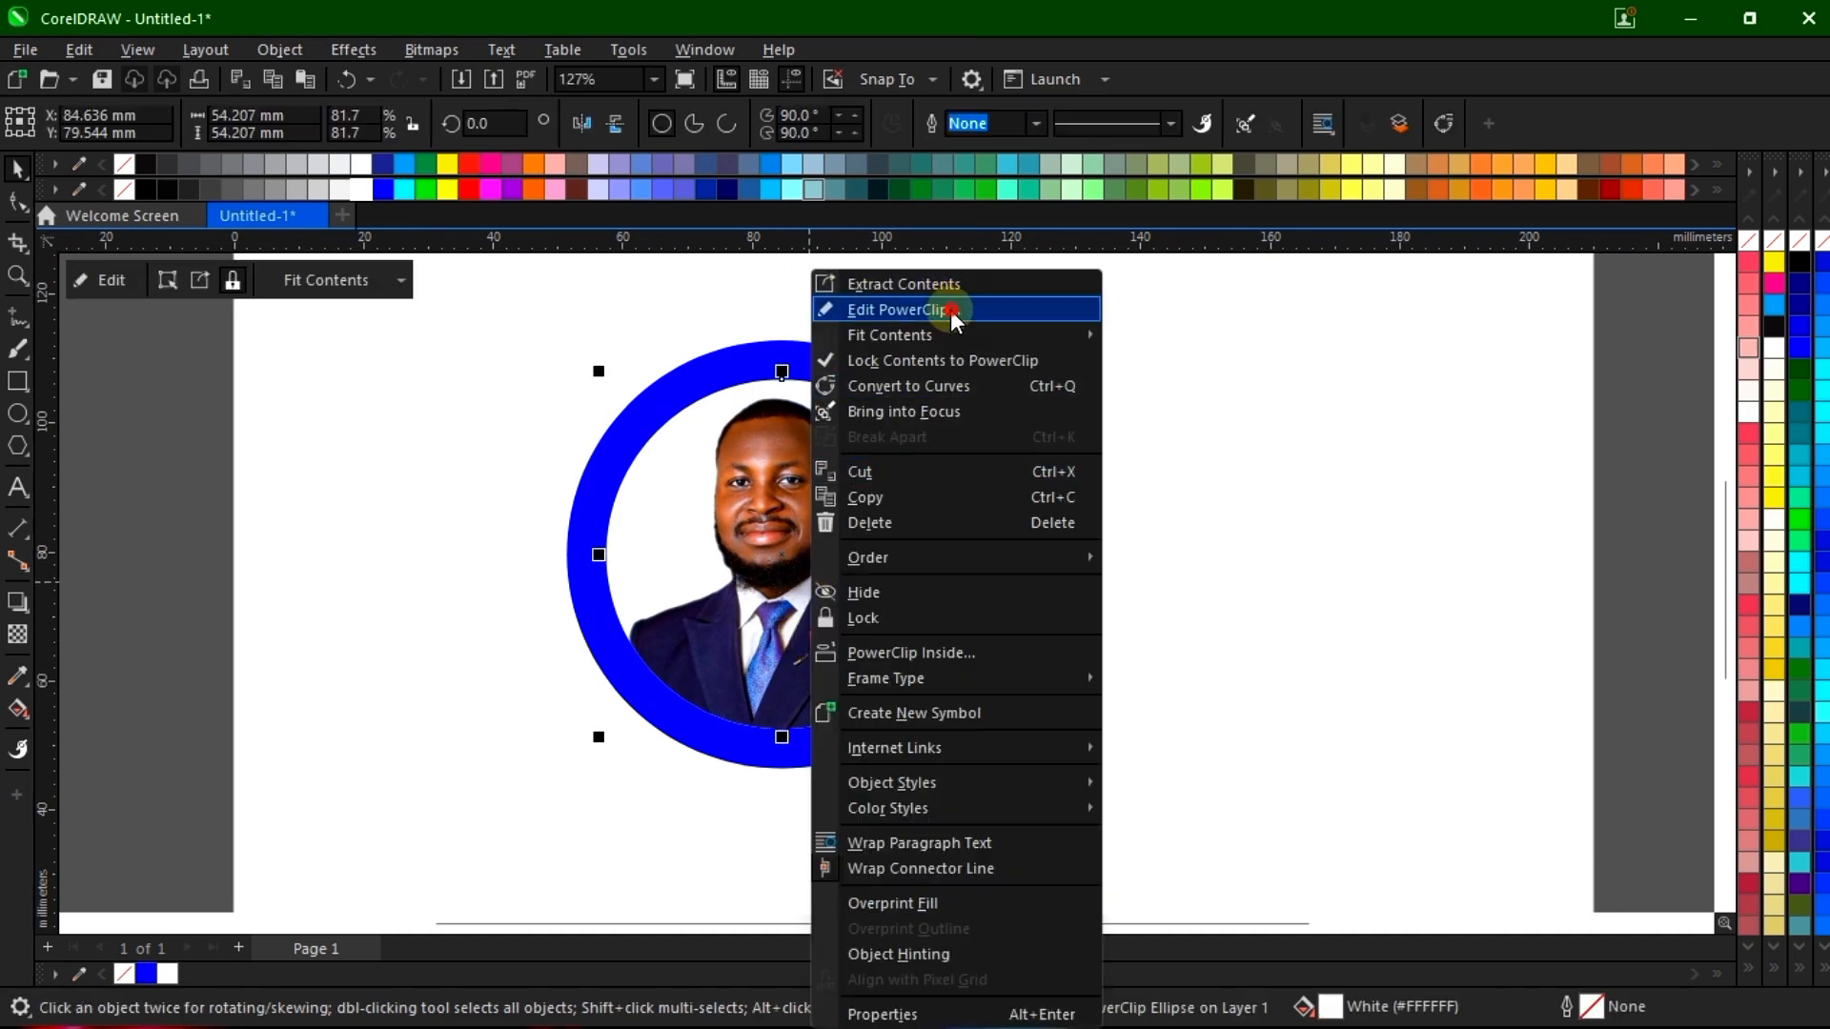
left_click(951, 310)
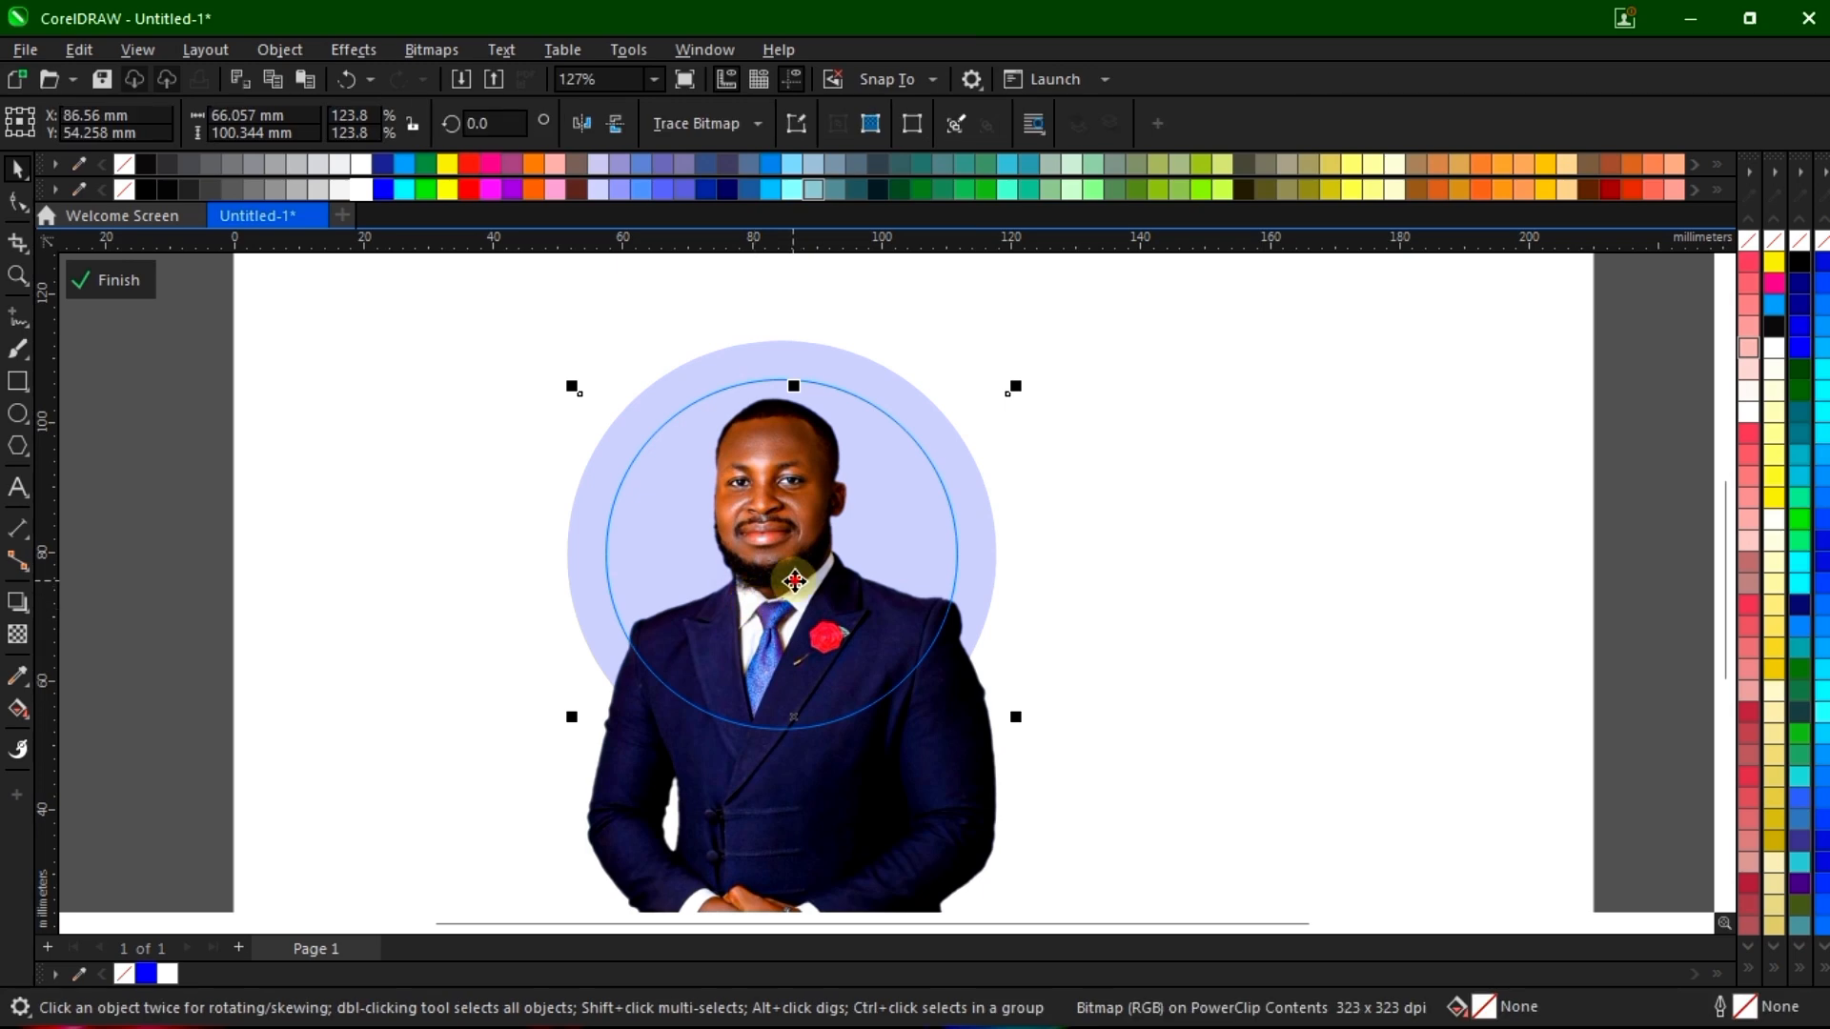
mouse_move(790, 574)
left_mouse_down()
mouse_move(842, 571)
mouse_move(824, 569)
left_mouse_up()
left_click(109, 280)
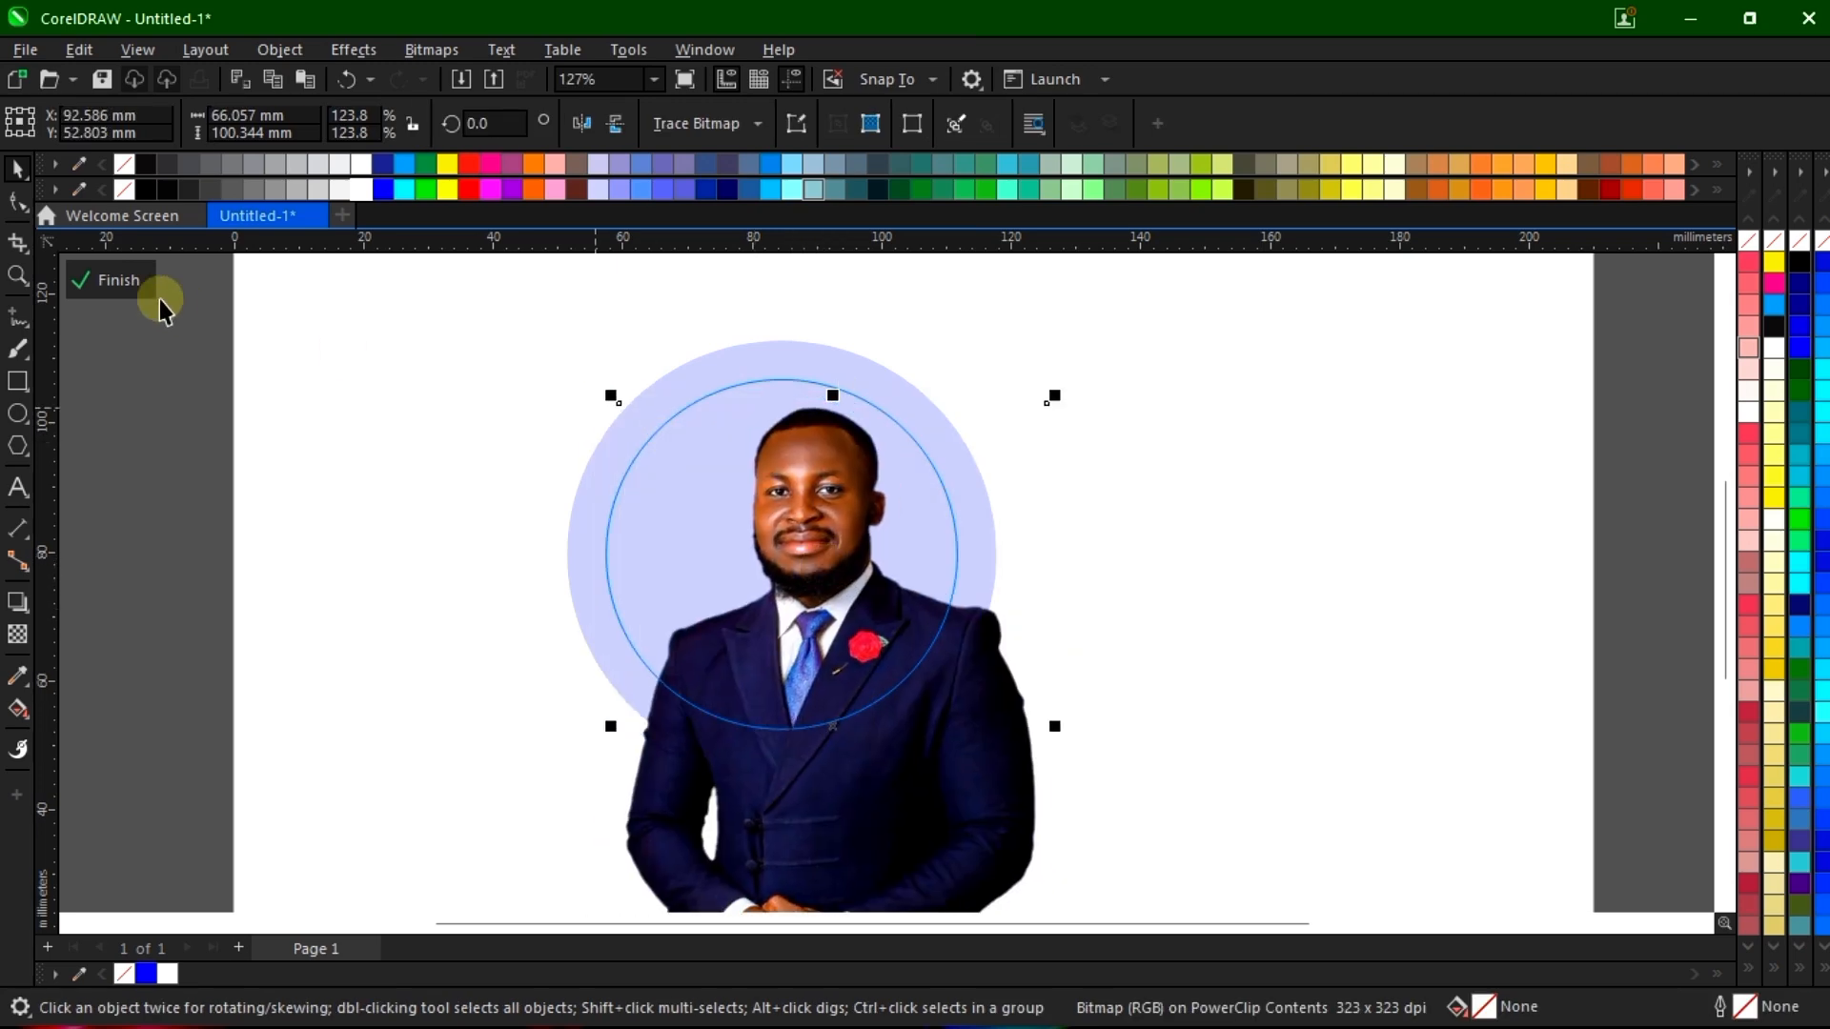
left_click(1064, 583)
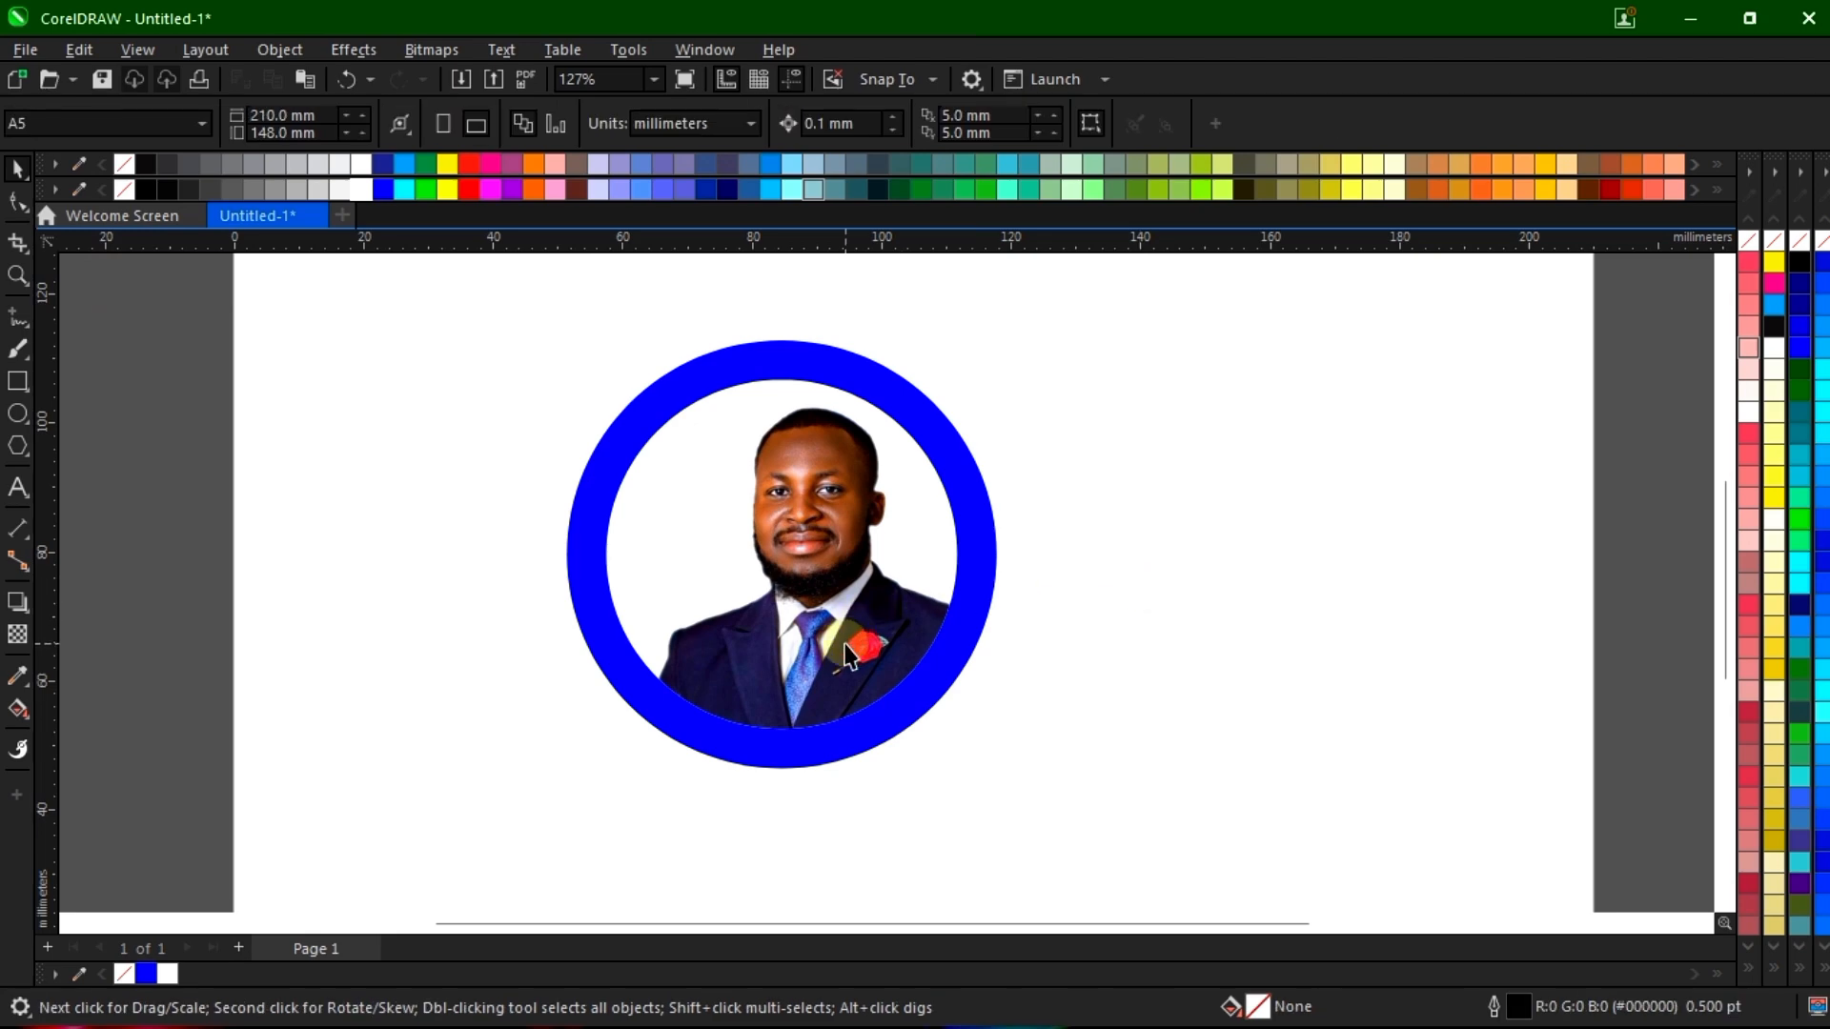
Select the photo directly within its frame, without opening the PowerClip, and move it left to about X 85.7, Y 52.1 mm
scroll(843, 518, "up", 3)
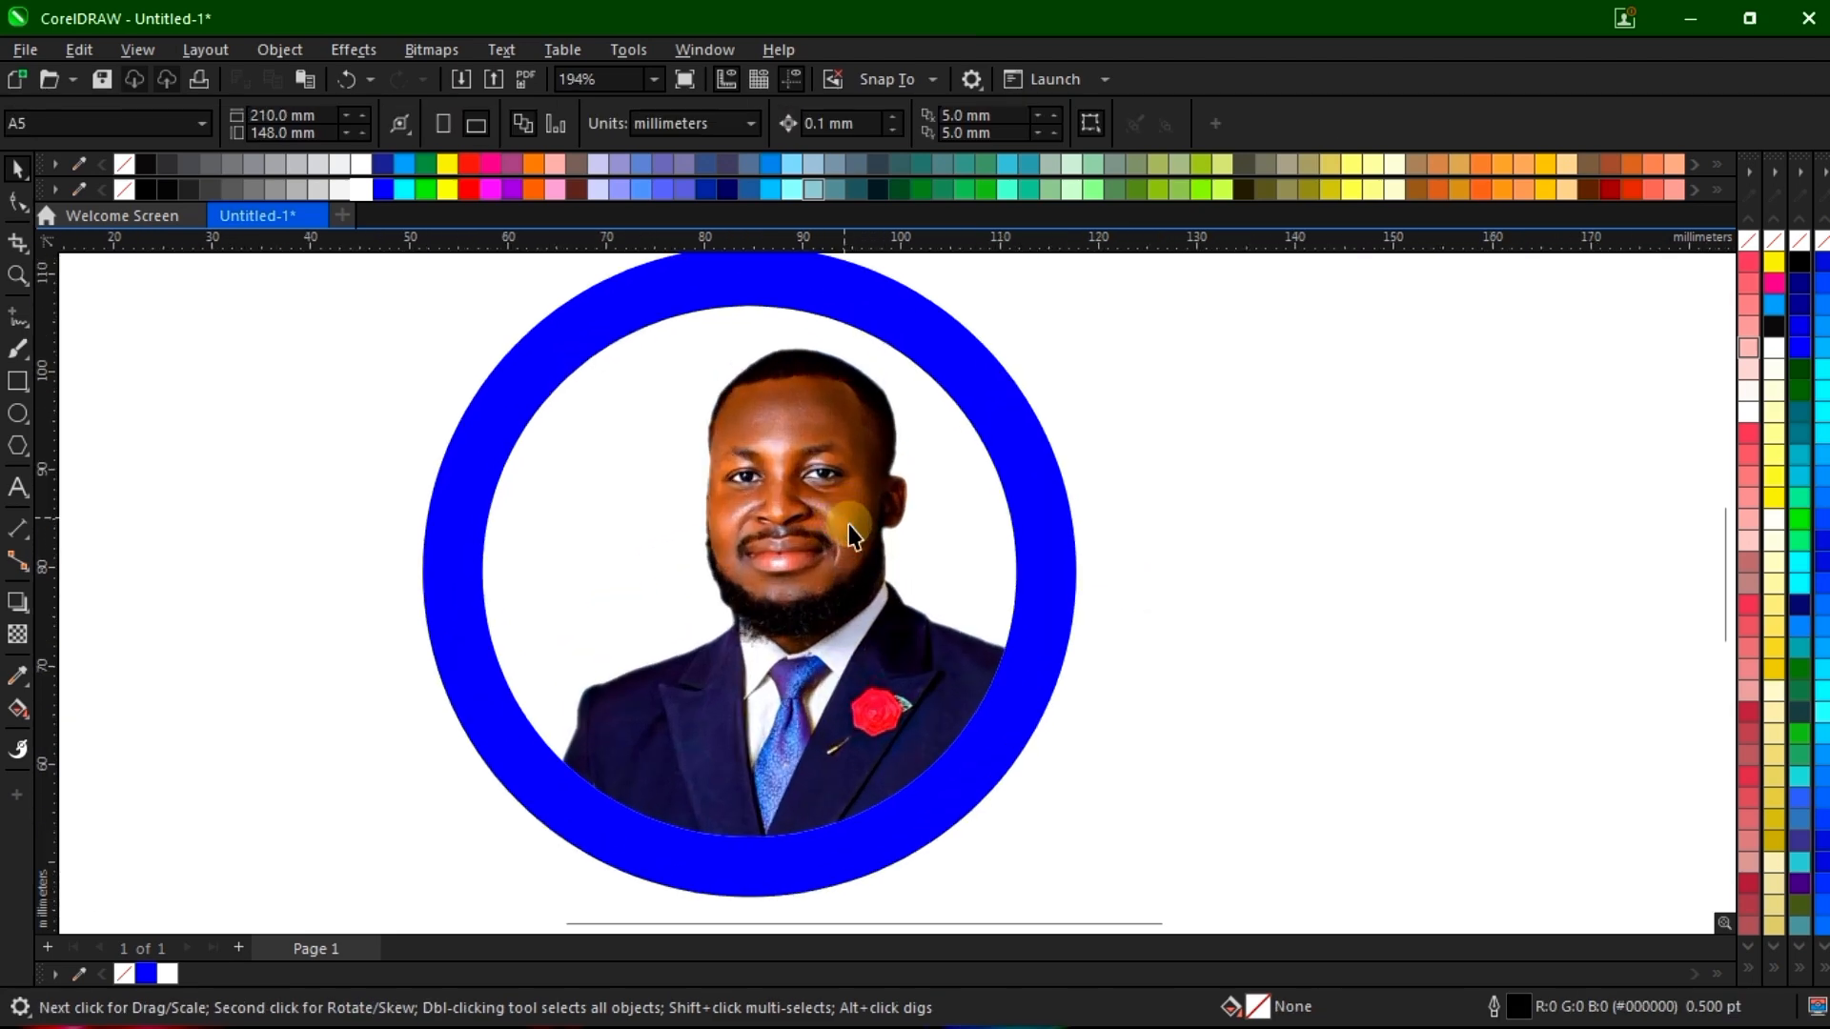
scroll(913, 586, "down", 2)
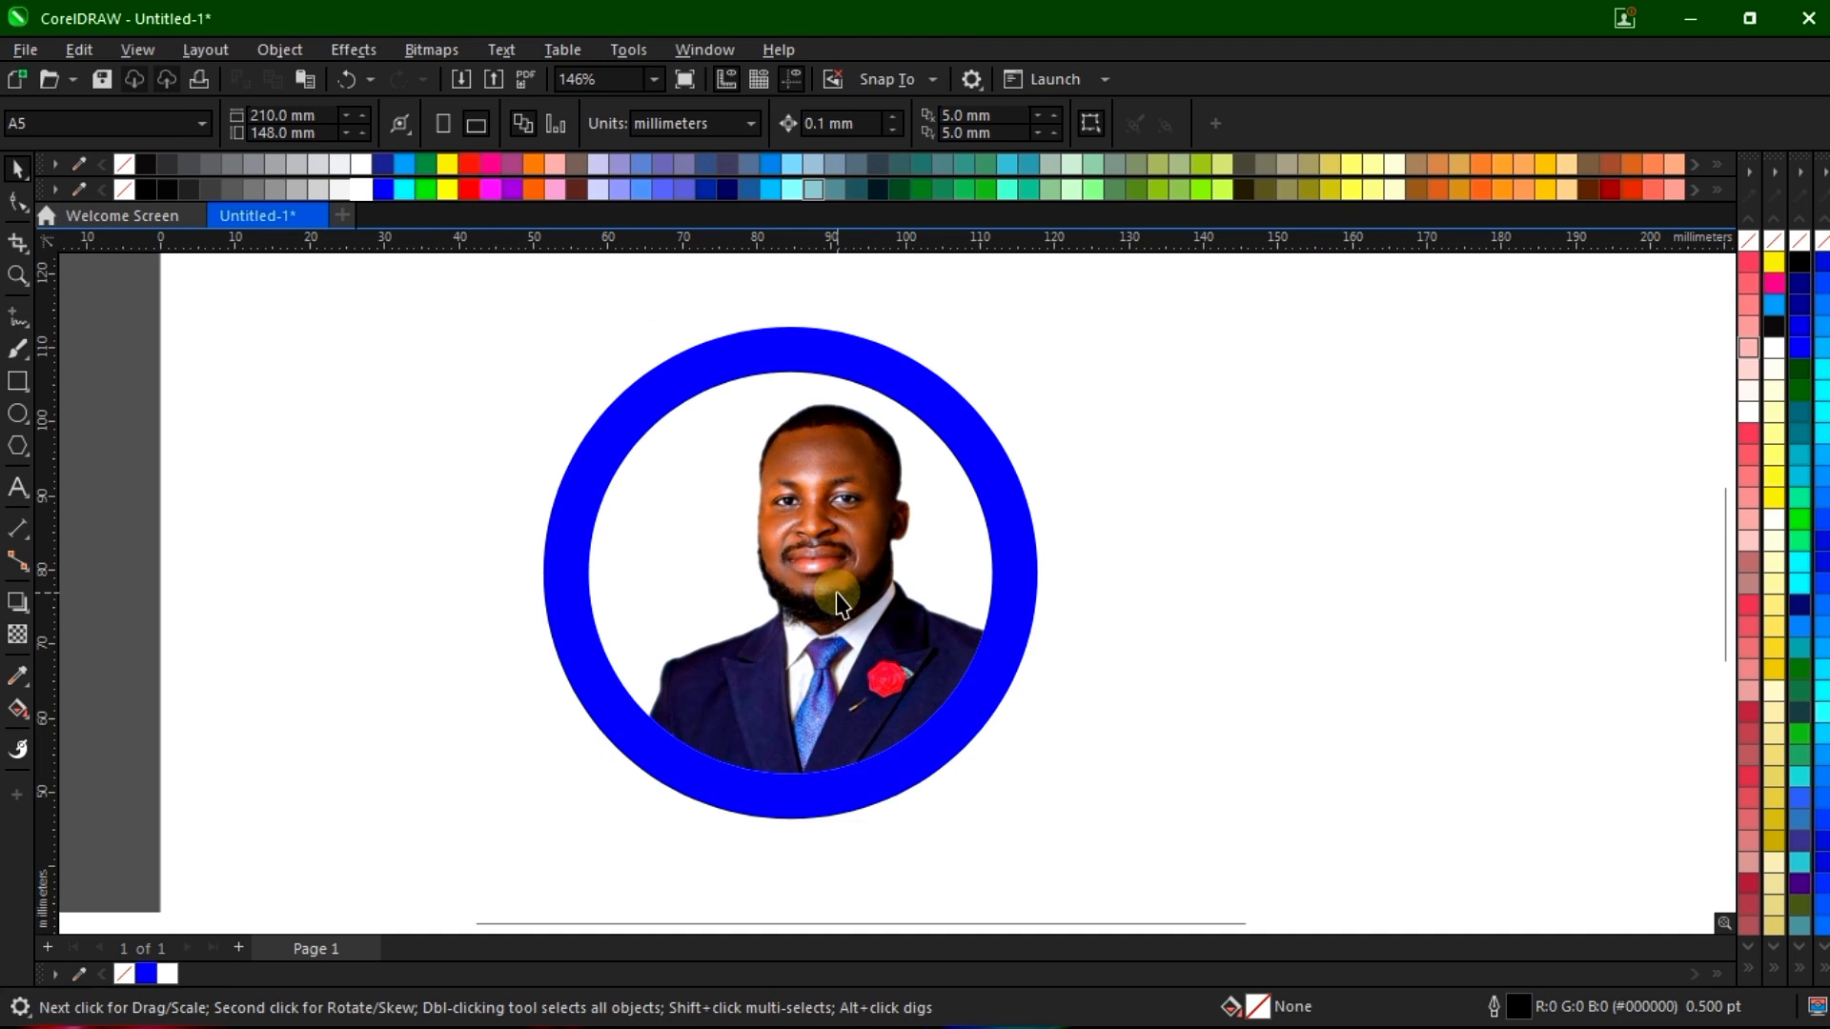
left_click(849, 529)
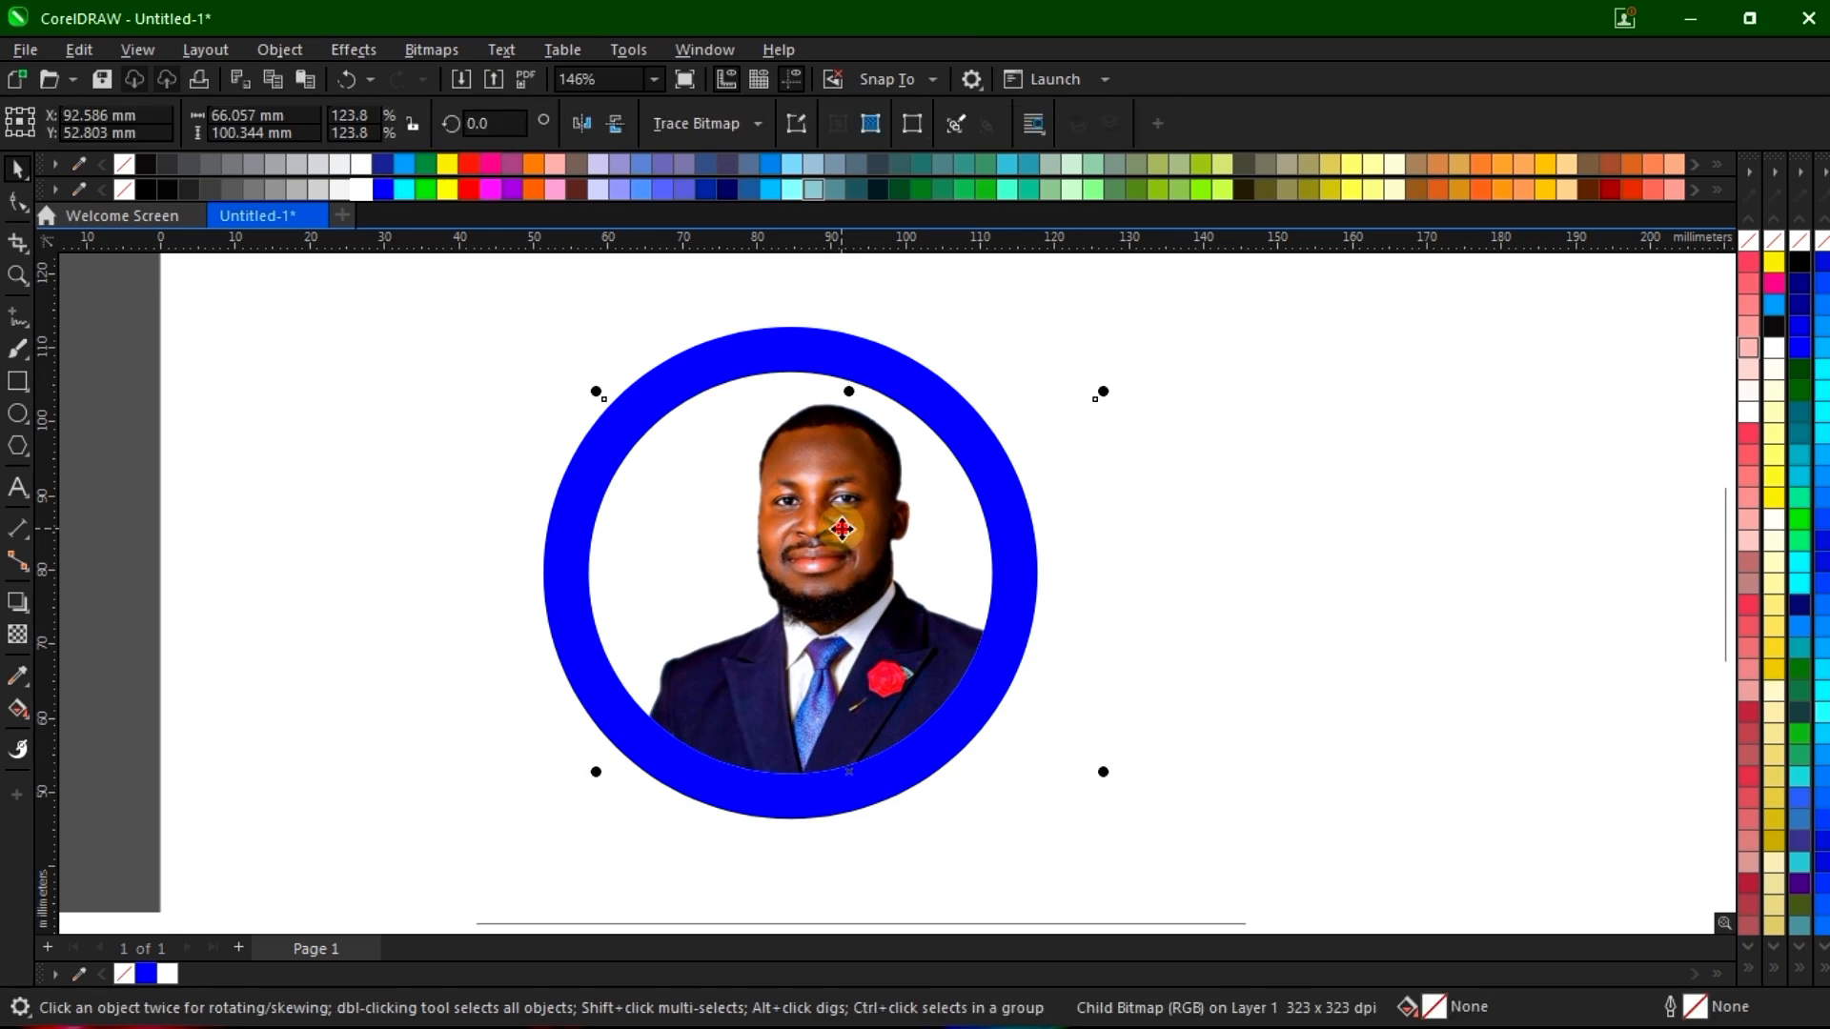
left_click_drag(842, 529, 828, 467)
left_click(812, 531)
scroll(874, 421, "down", 1)
scroll(874, 420, "down", 2)
Enlarge the clipped photo to about 130.5% and nudge it slightly right and down within the circle
scroll(891, 453, "up", 1)
scroll(936, 440, "up", 1)
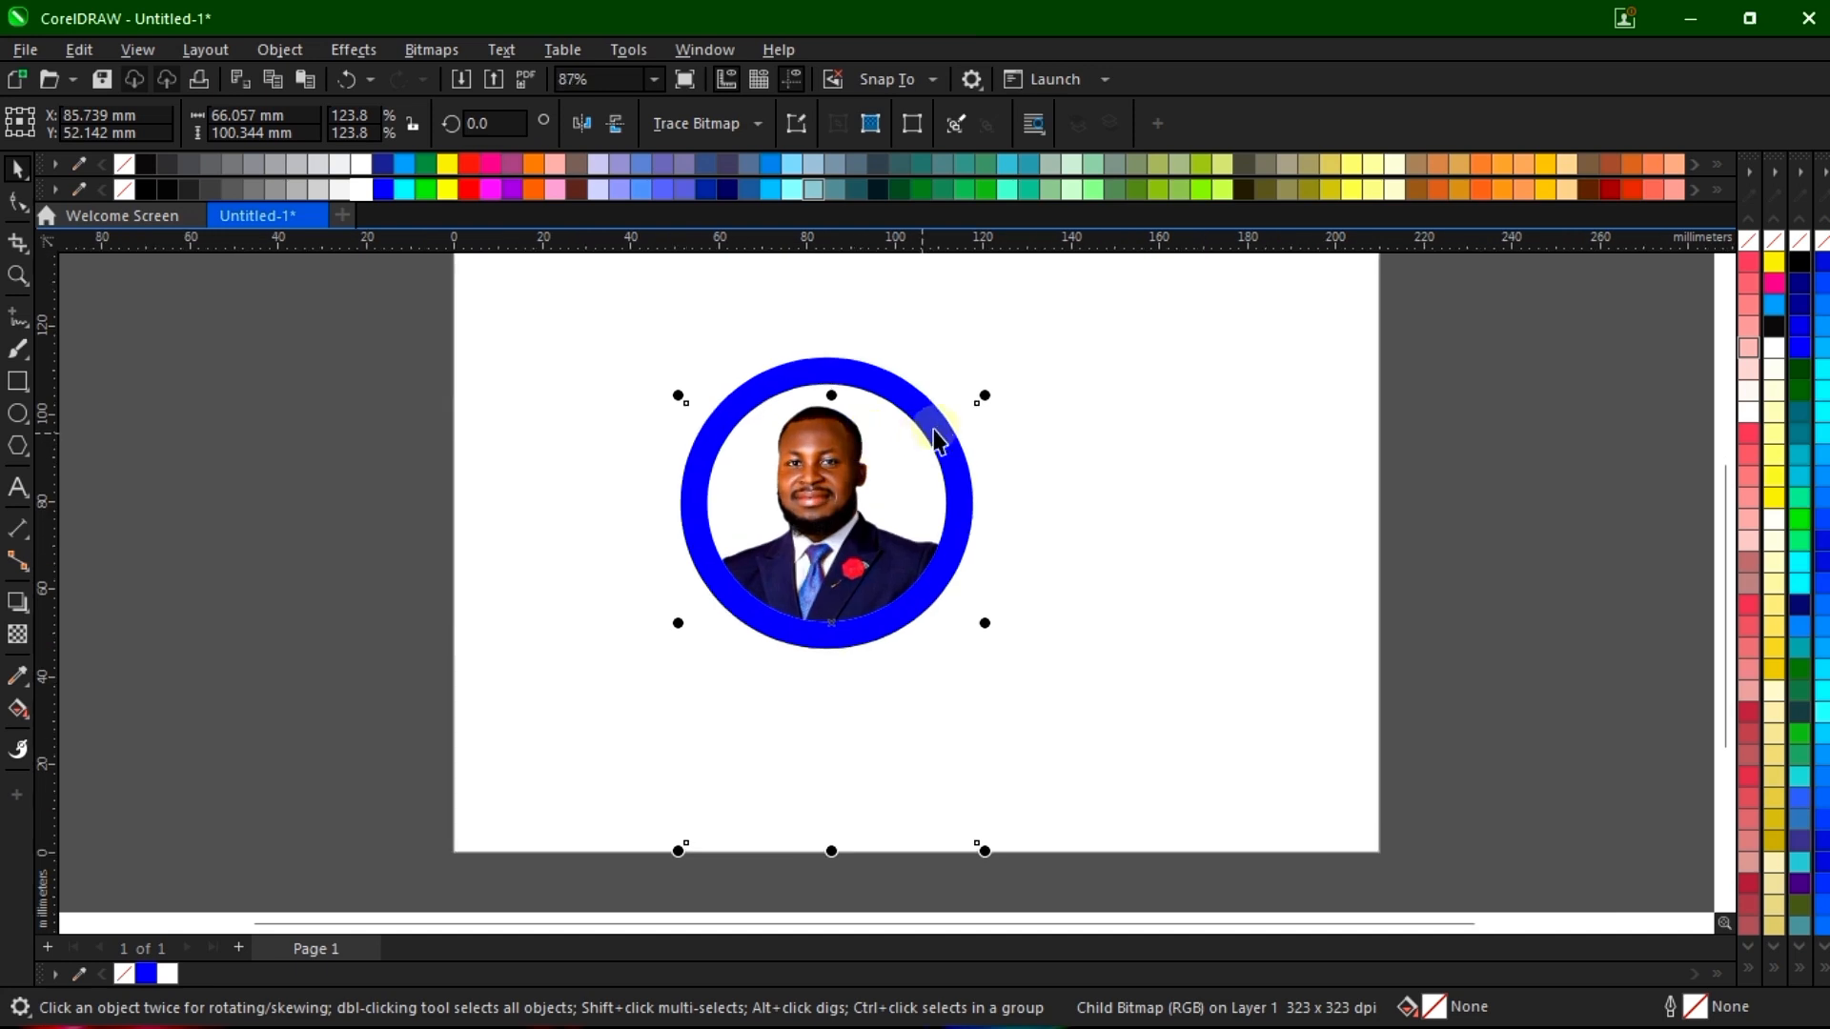
left_click_drag(992, 399, 991, 387)
scroll(829, 433, "up", 2)
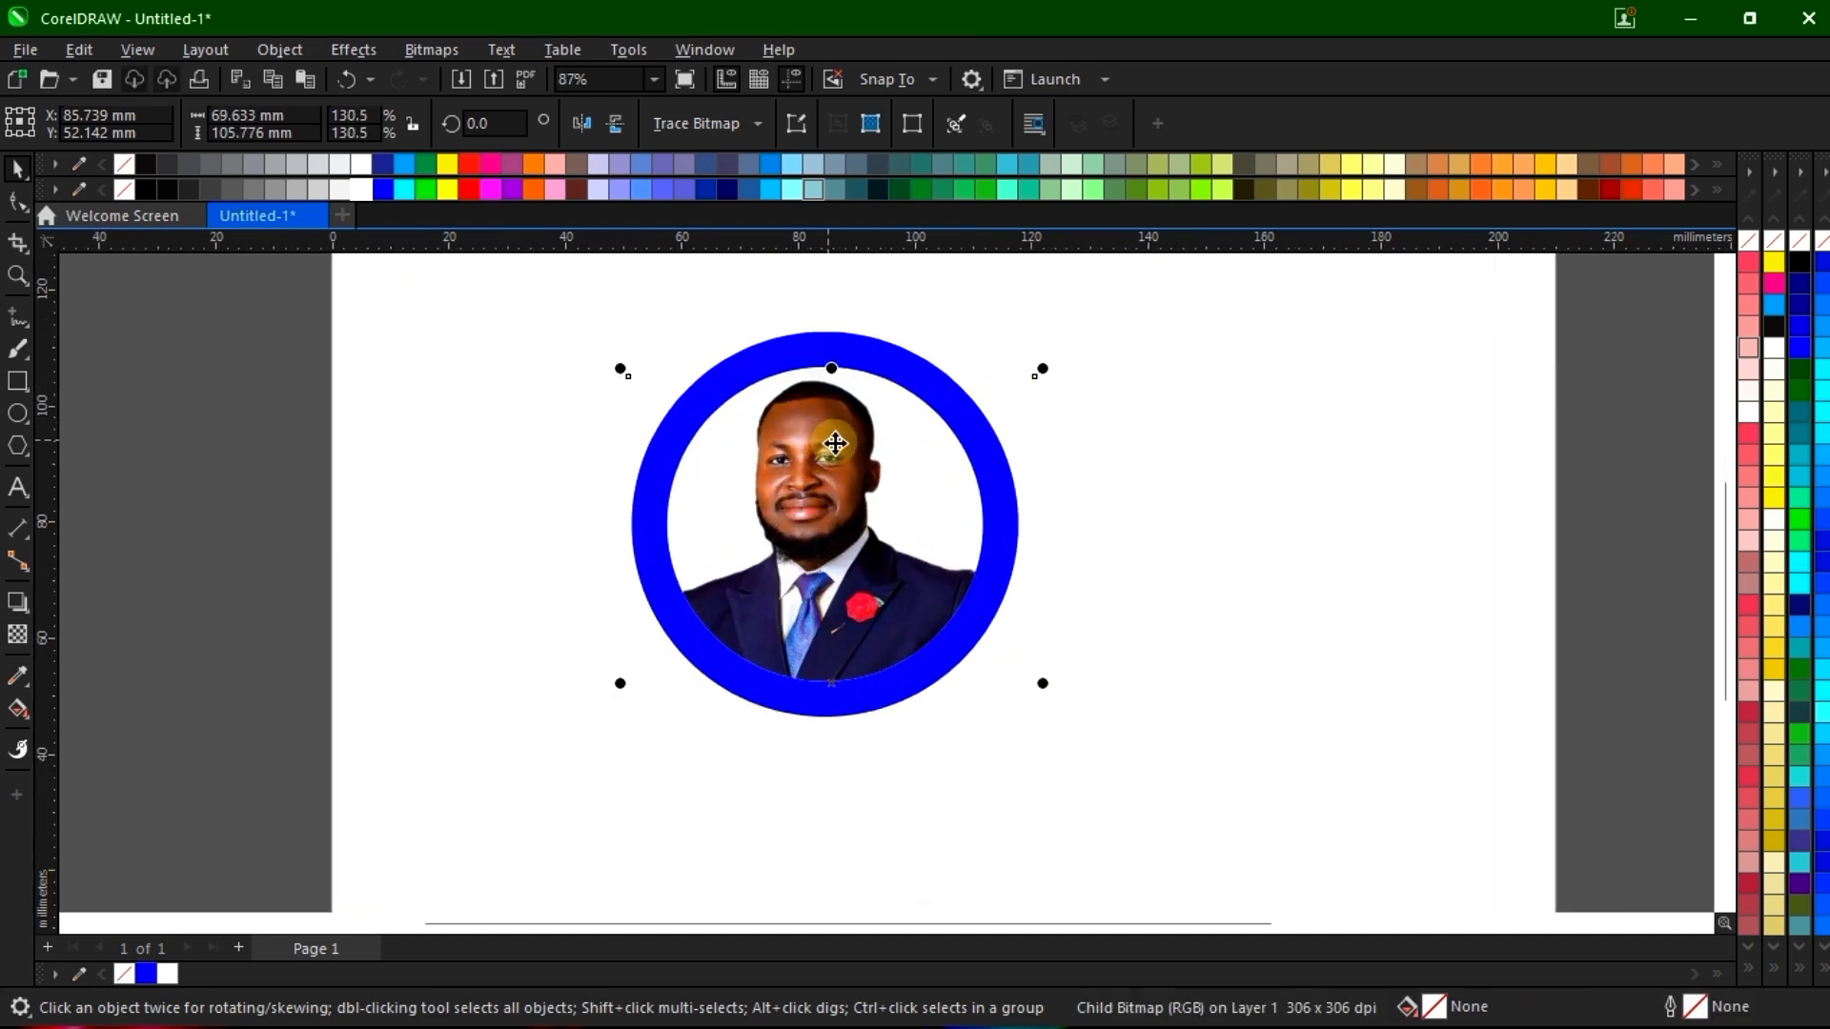
left_click_drag(845, 453, 851, 458)
scroll(851, 459, "down", 3)
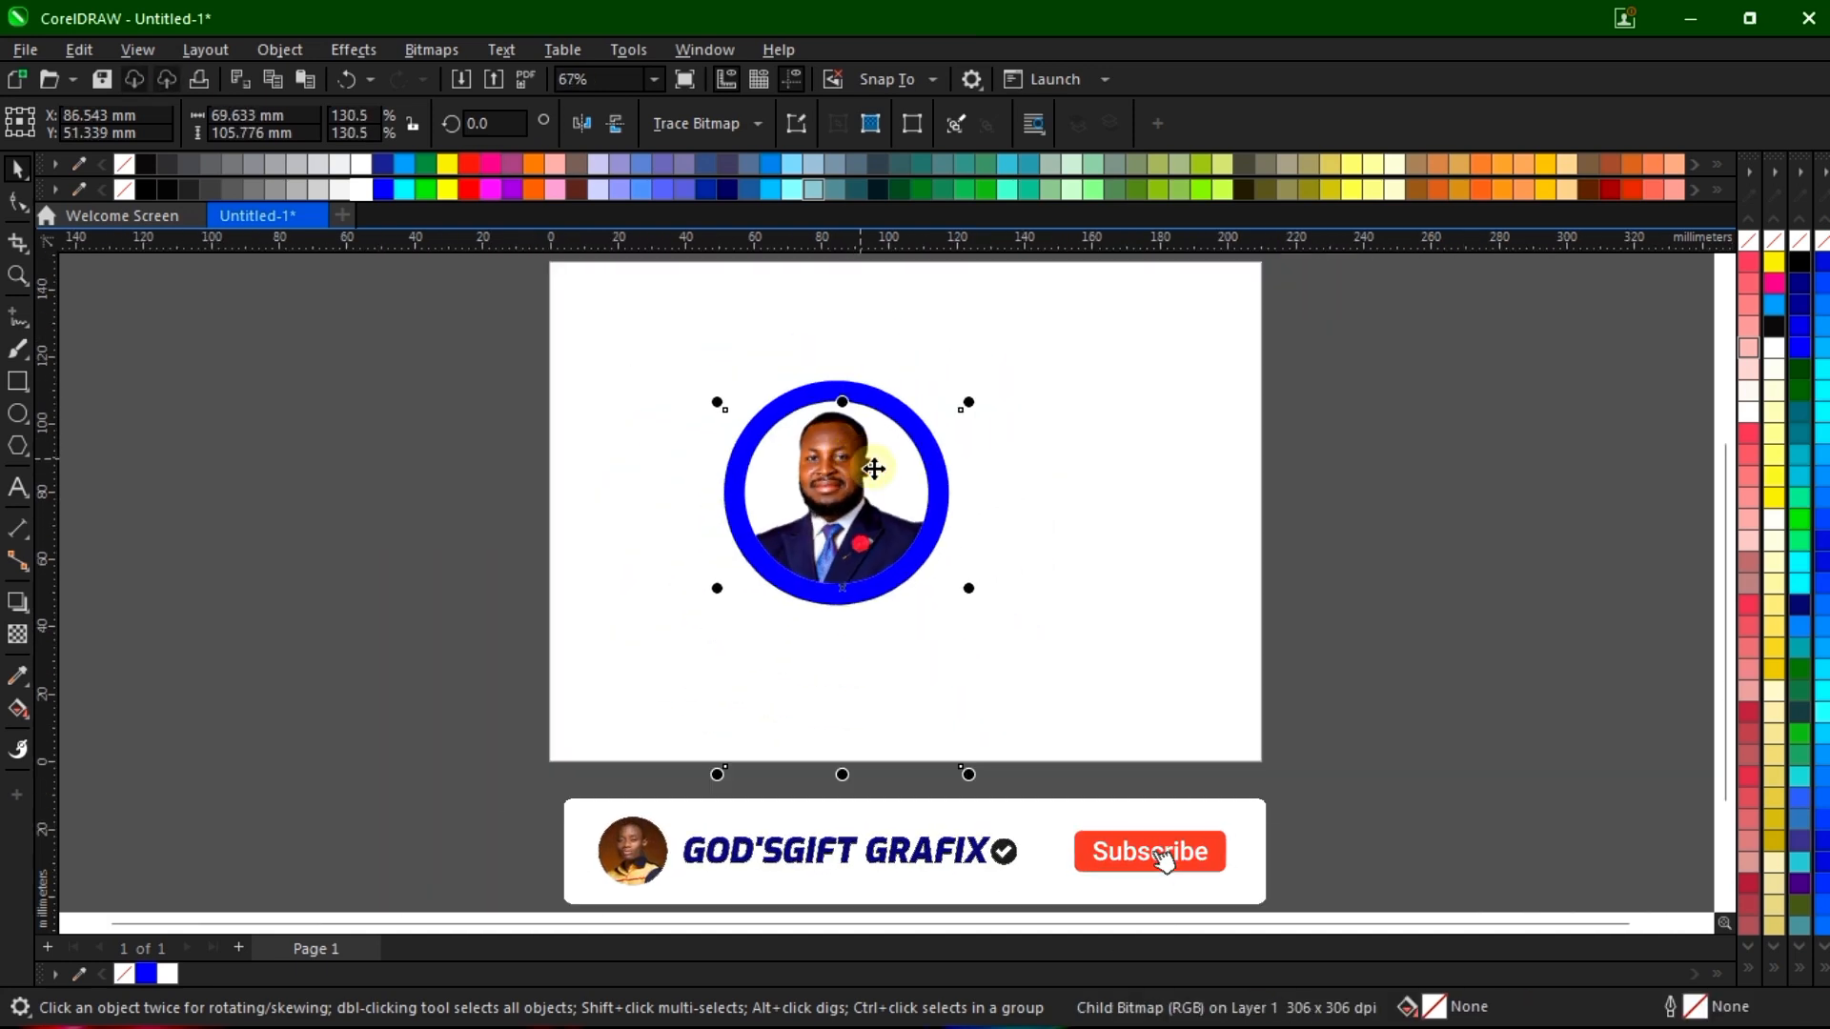
left_click(1075, 498)
Extract the enlarged photo from the circular frame and move it right of the ring to about X 162.2, Y 62.7 mm
scroll(875, 448, "up", 2)
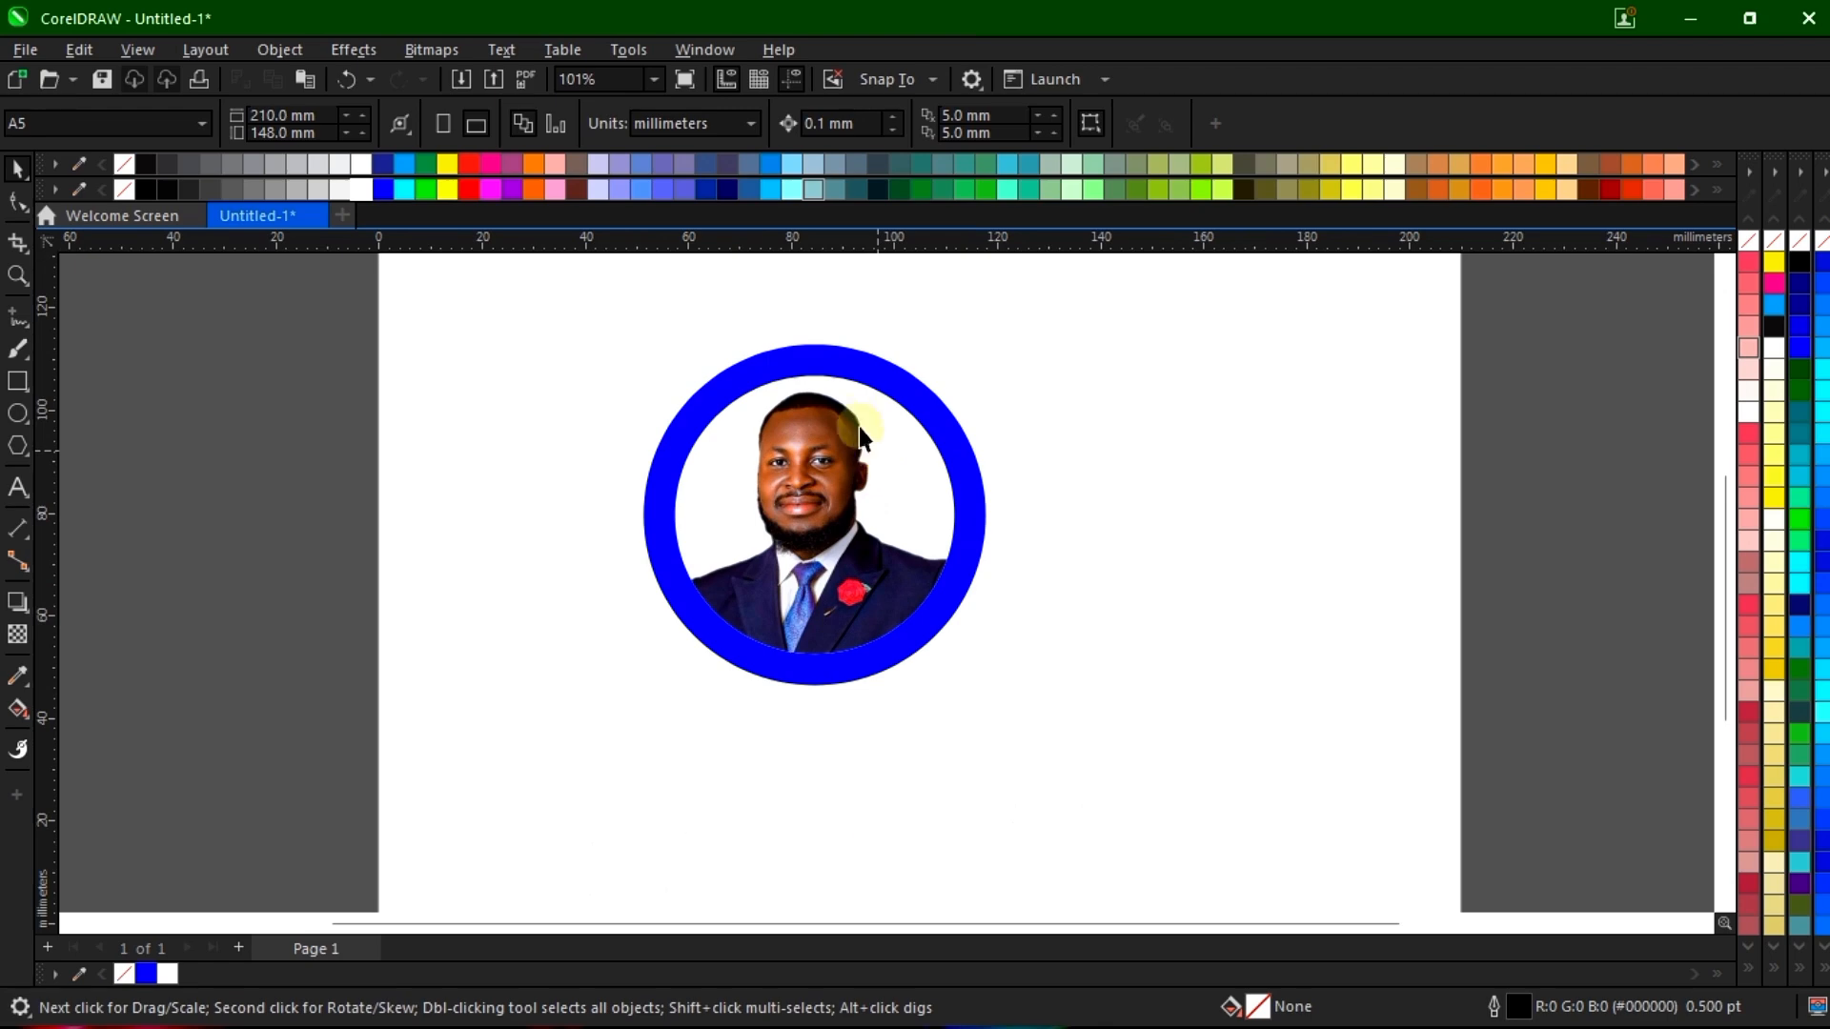
scroll(838, 386, "up", 1)
scroll(831, 376, "up", 1)
left_click(848, 494)
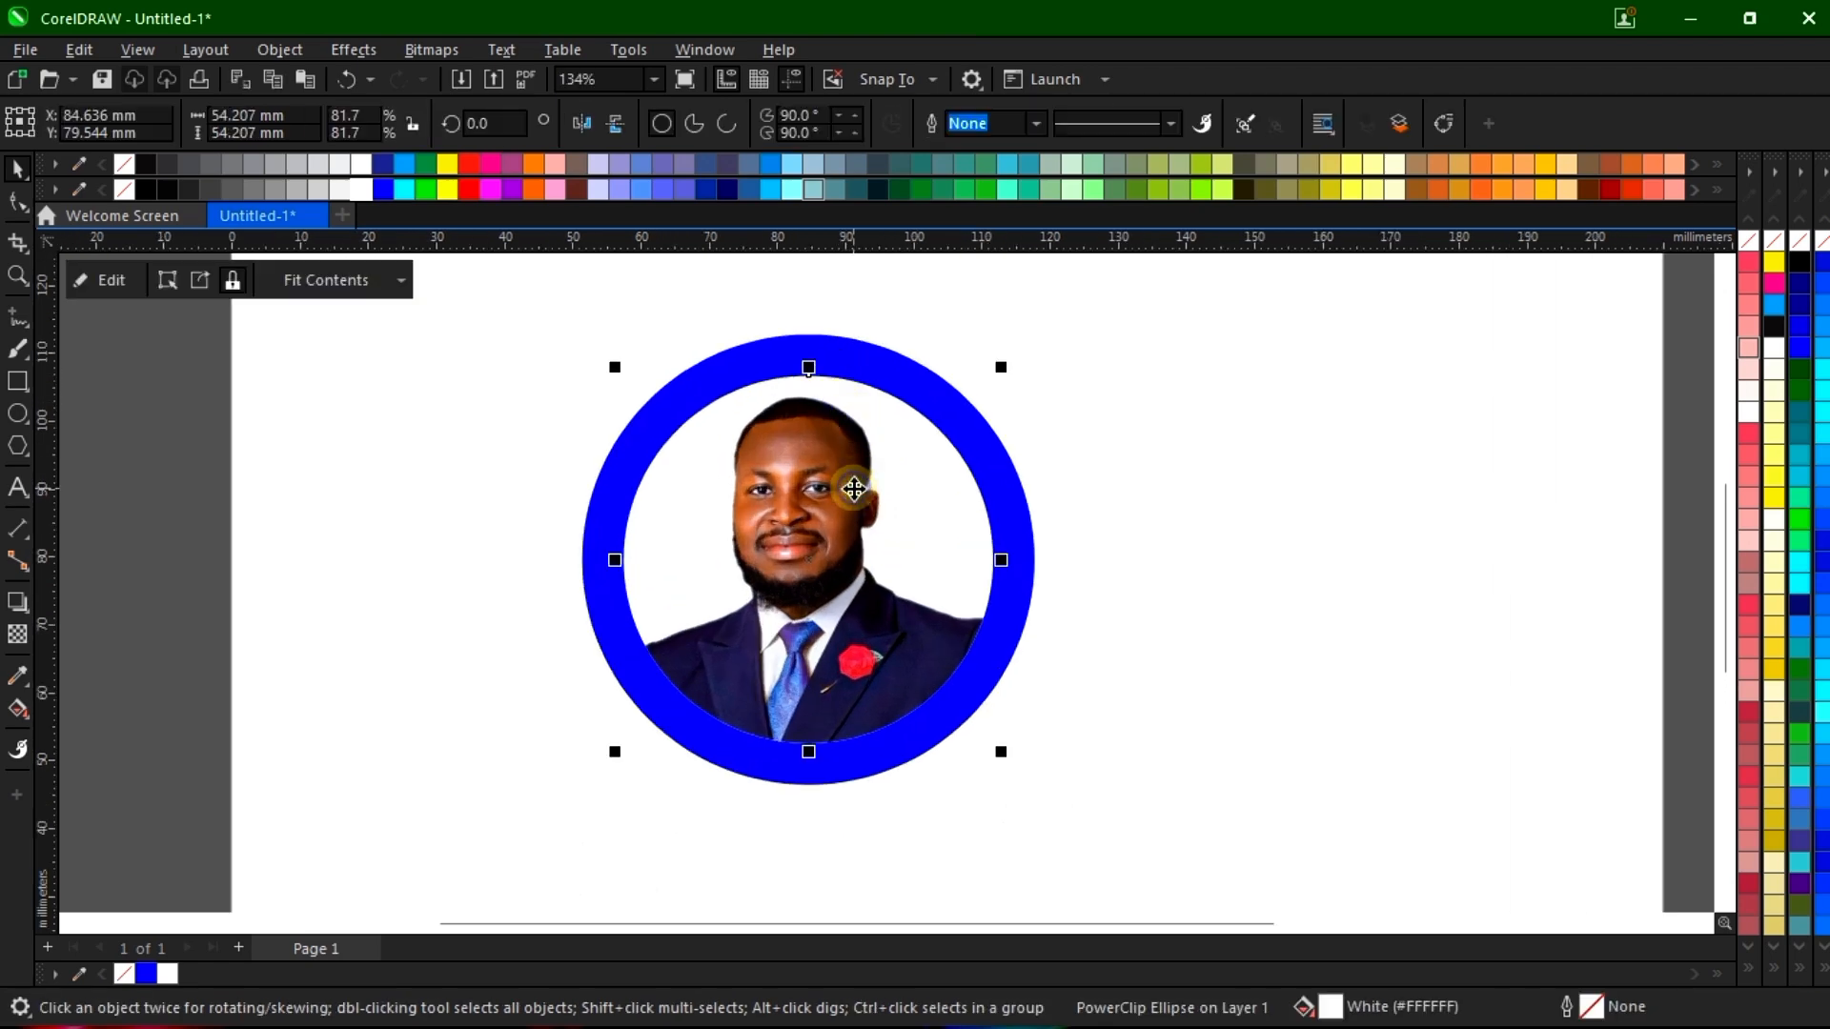
right_click(848, 494)
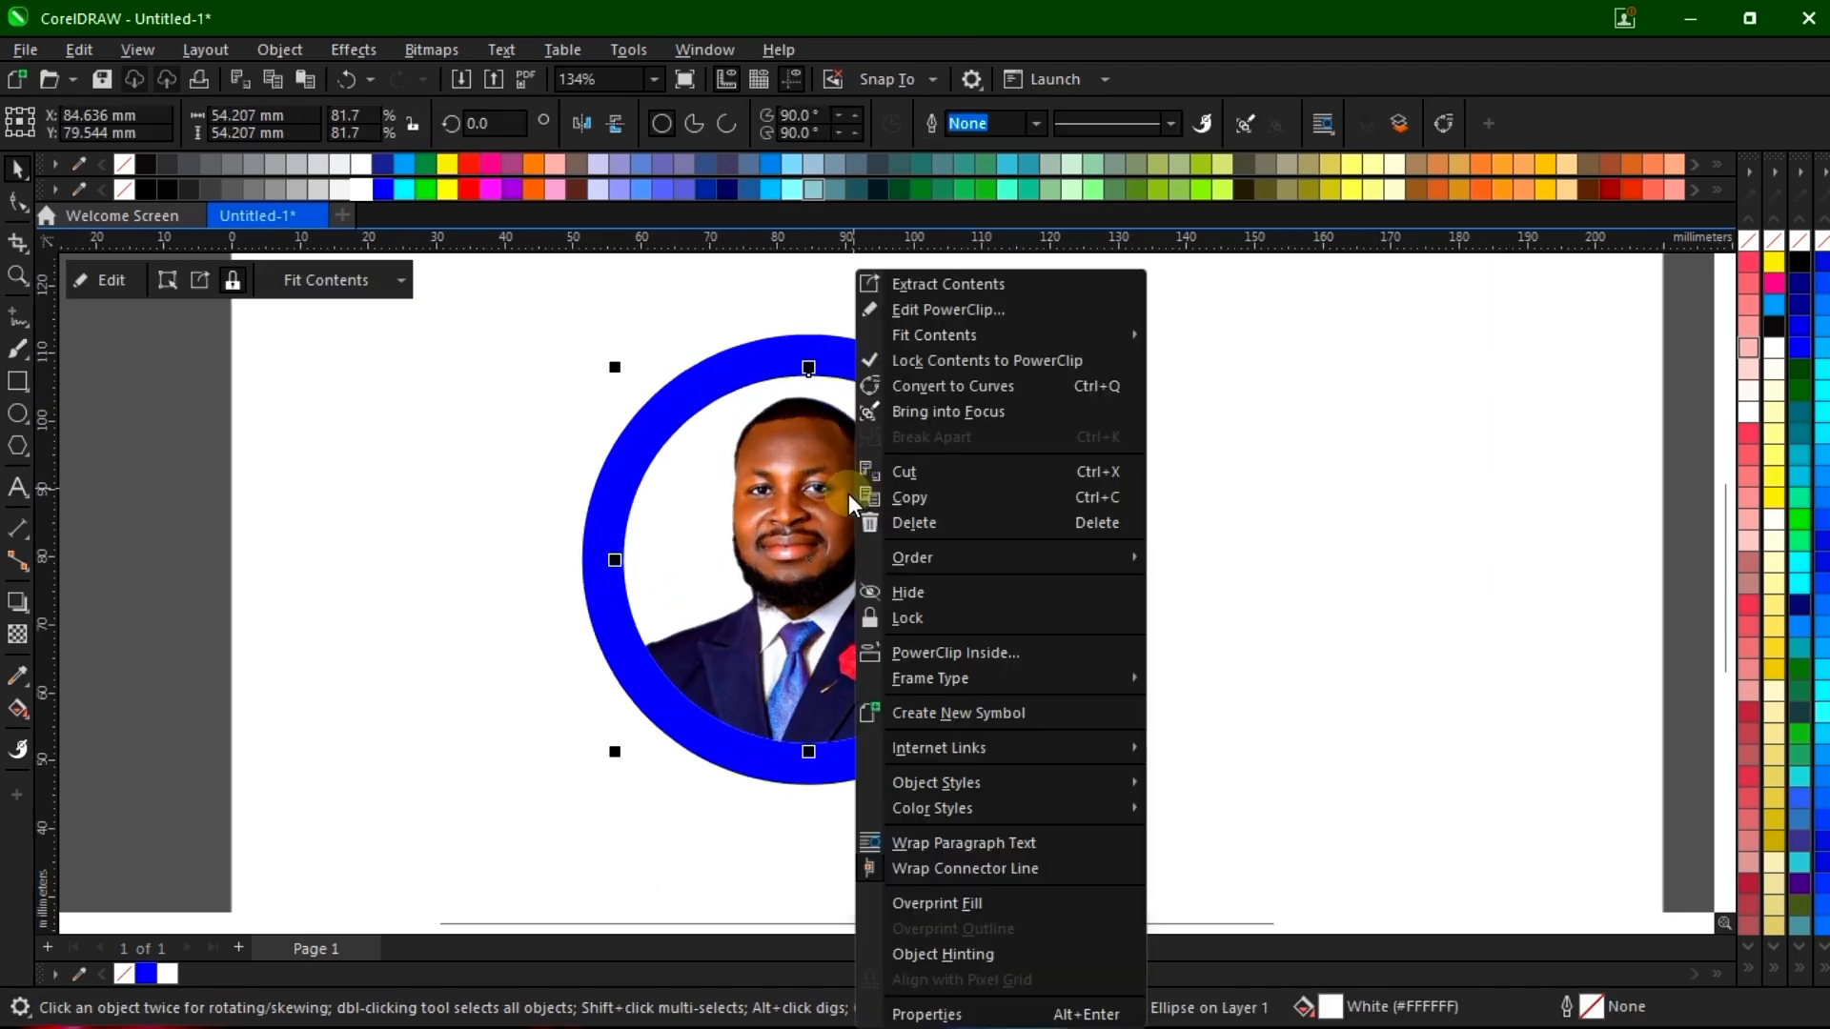
left_click(969, 284)
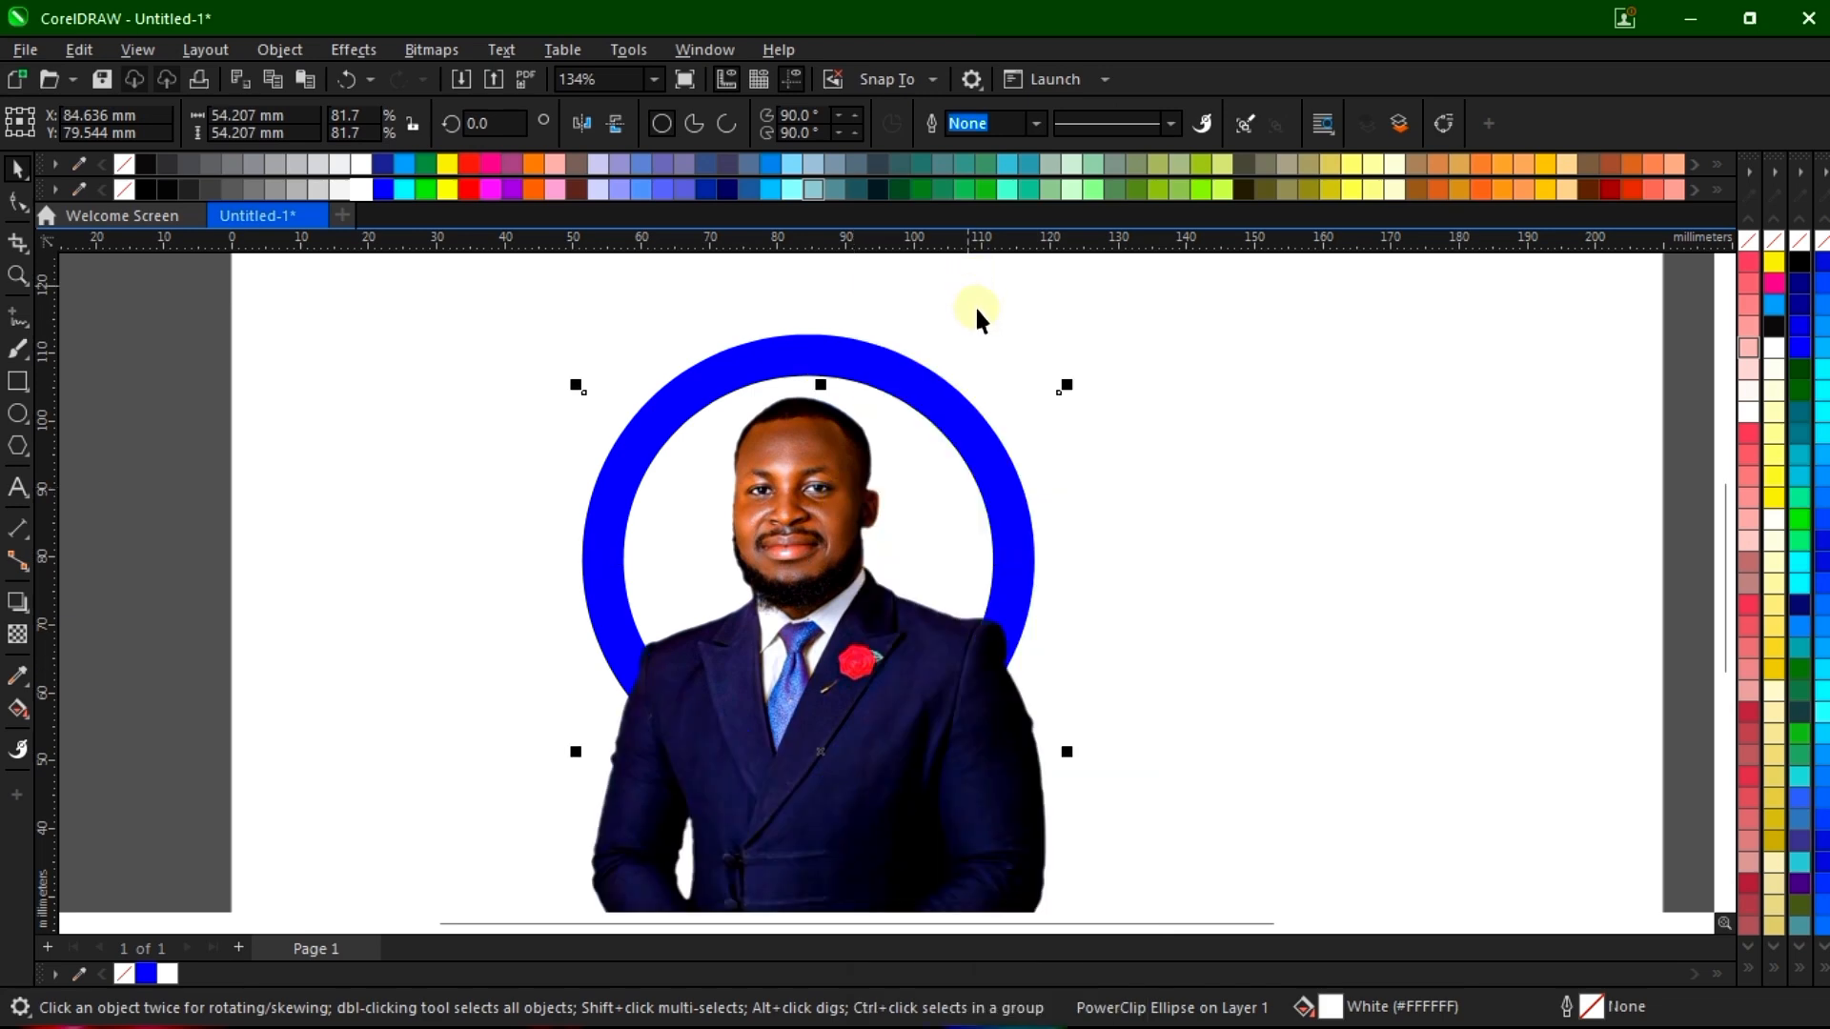
scroll(791, 562, "down", 3)
left_click_drag(796, 618, 1164, 592)
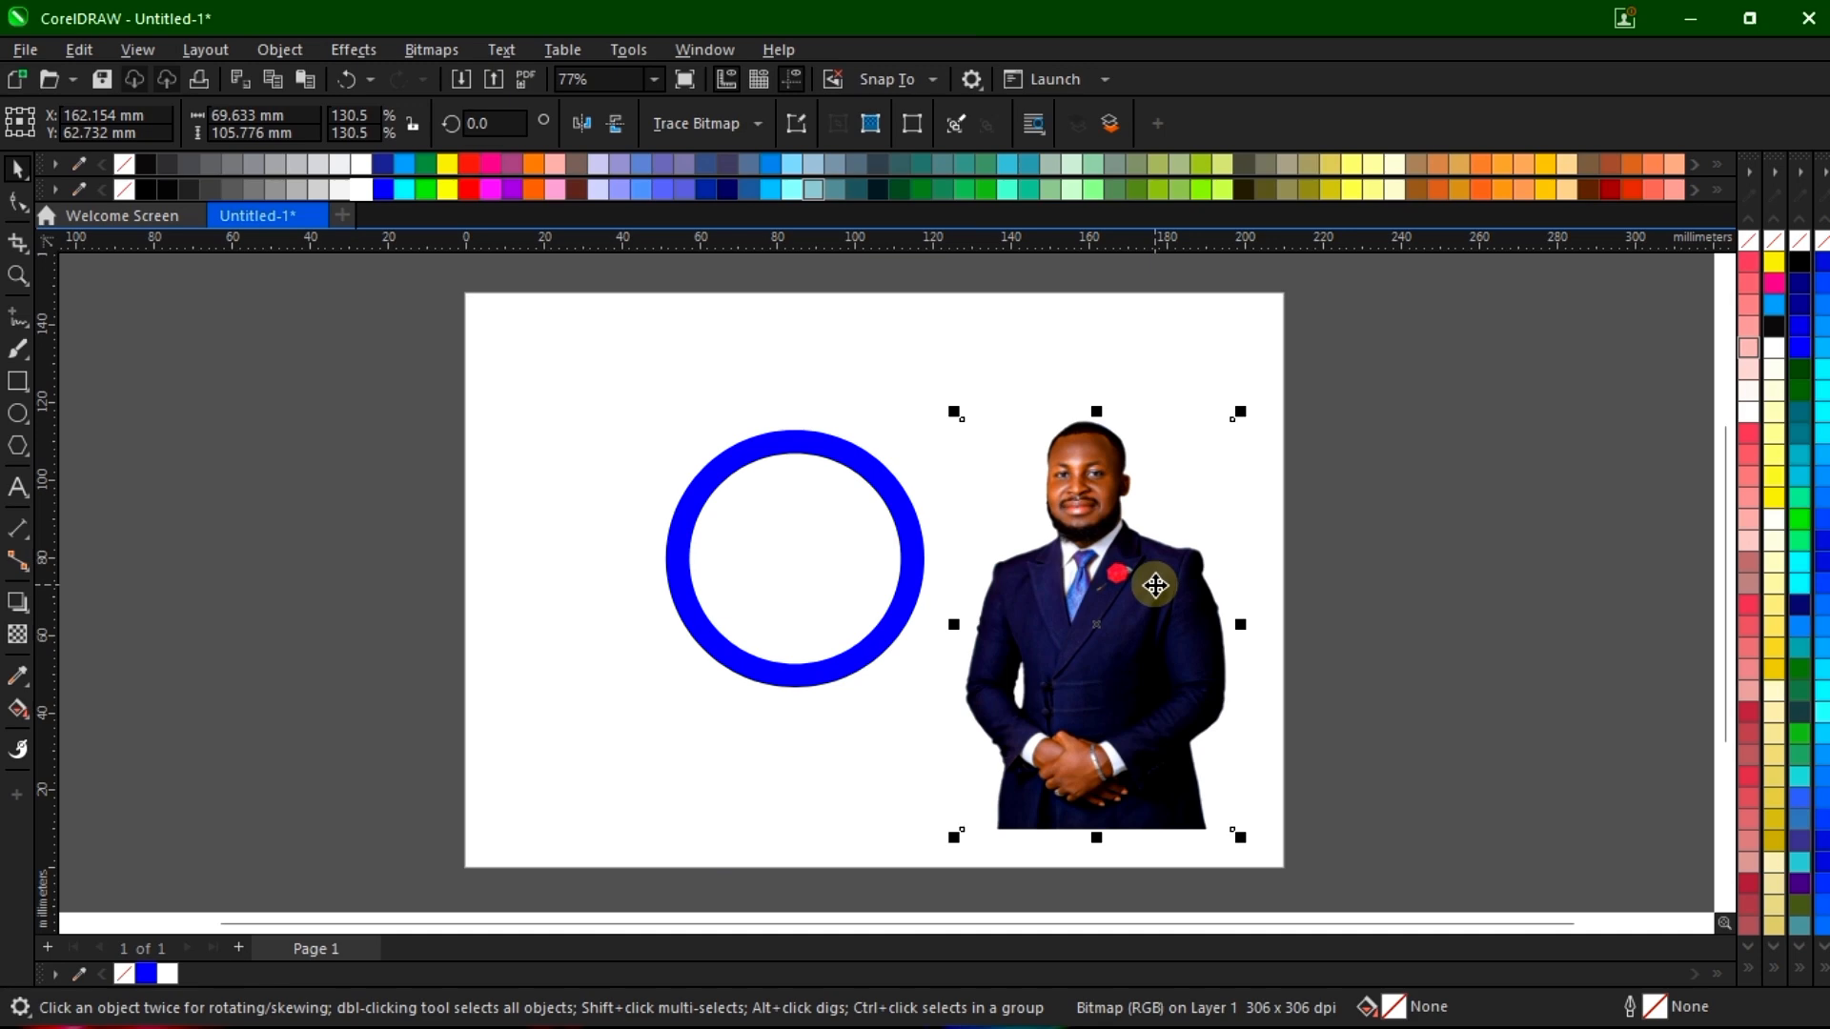
left_click(1427, 581)
Drop the photo onto the ring's inner circle and choose PowerClip Inside for the drop action
left_click(1078, 578)
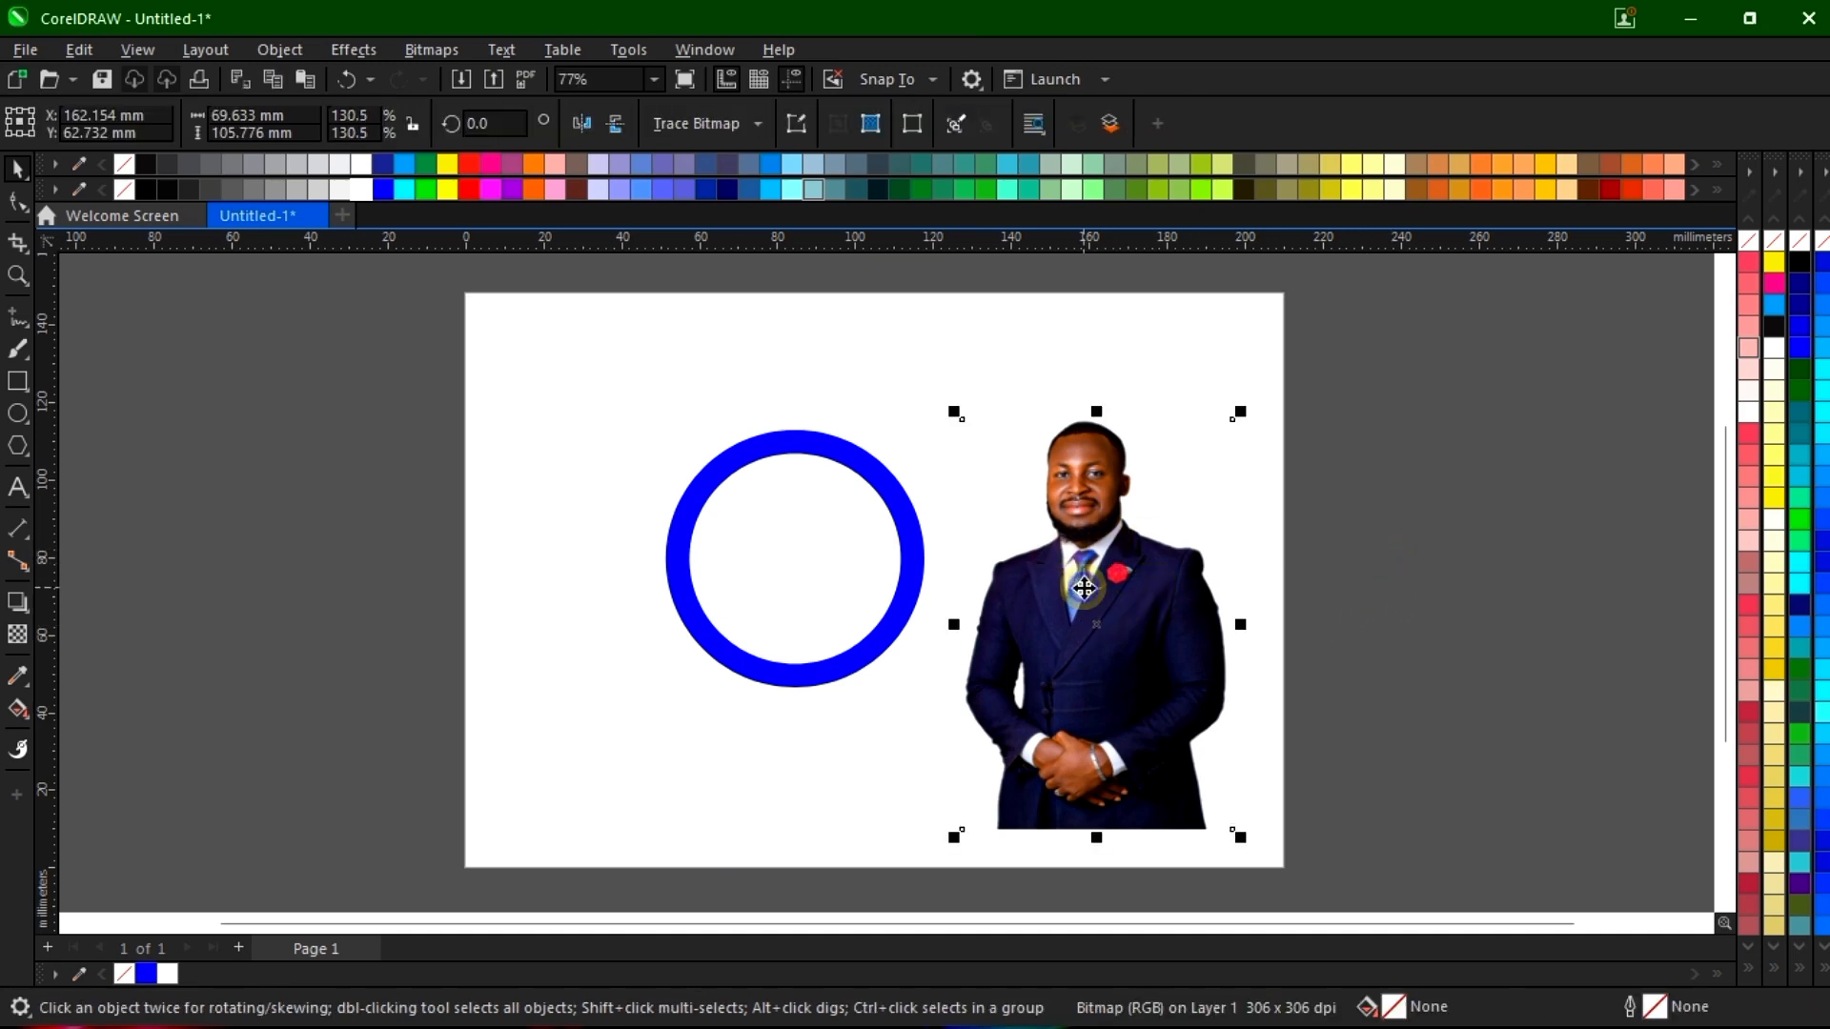
left_click_drag(1085, 590, 1087, 597)
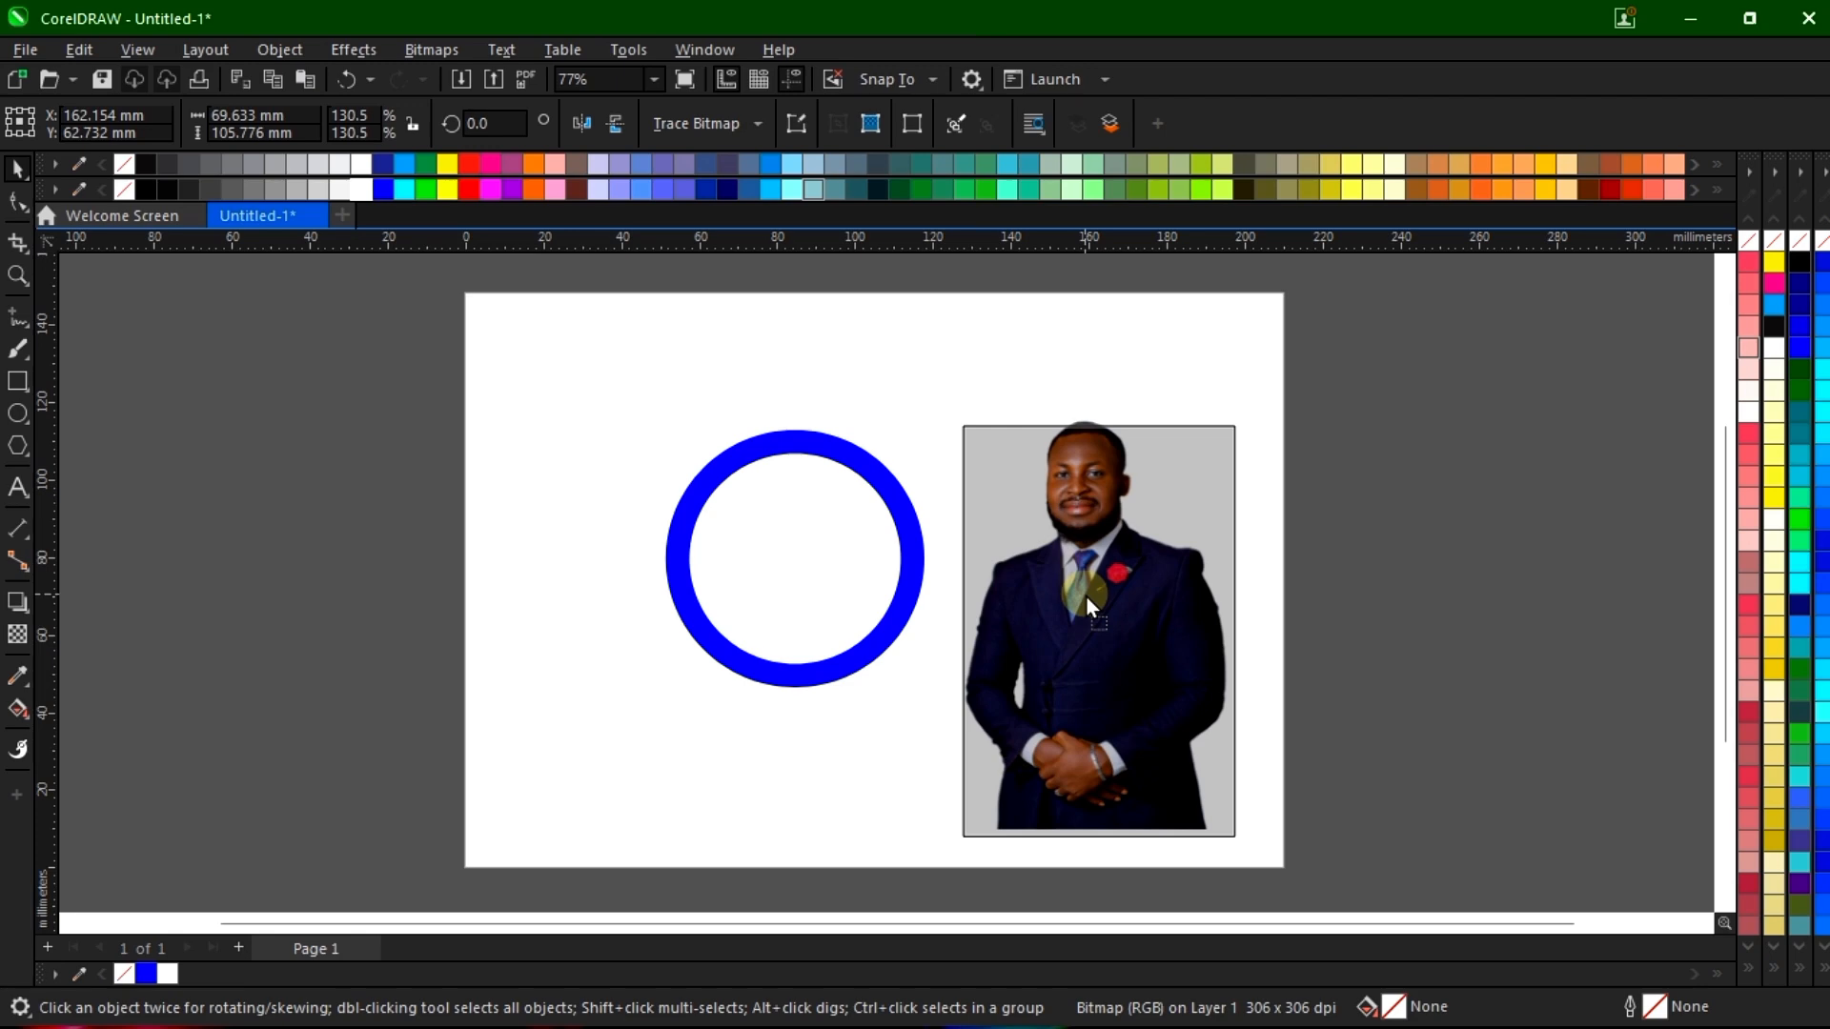
left_click_drag(1085, 597, 825, 558)
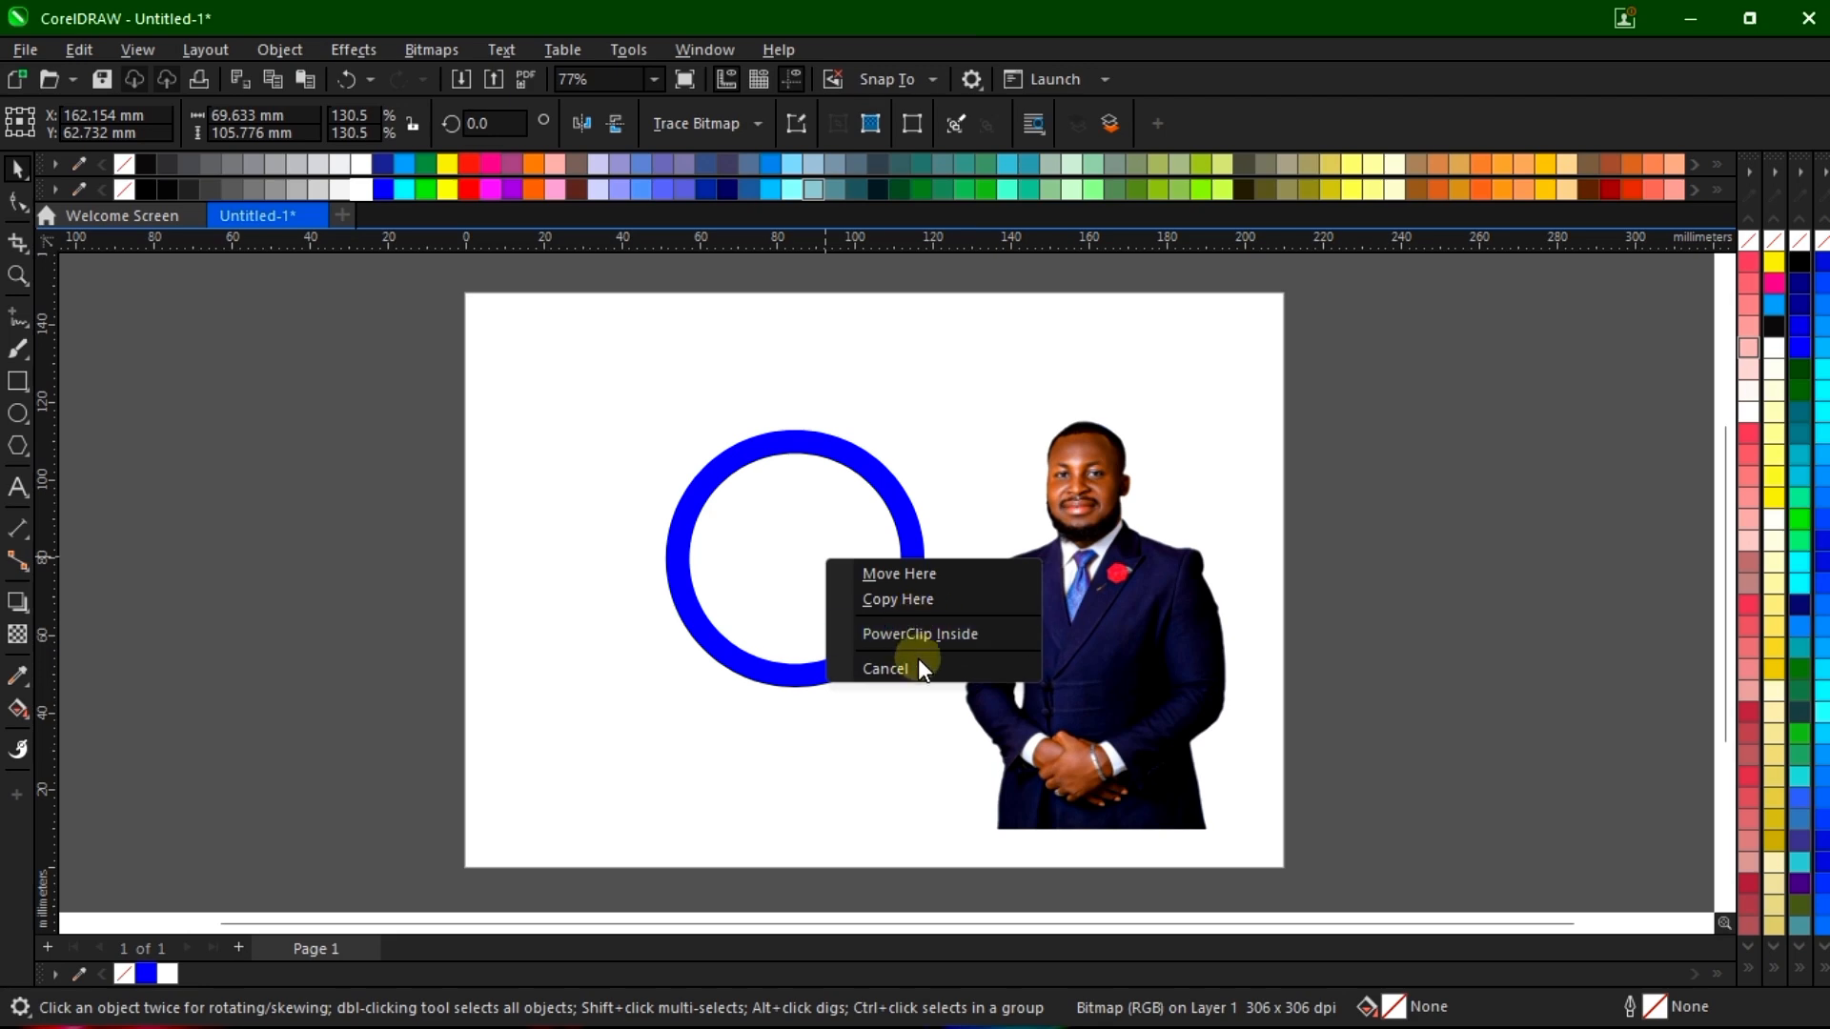
left_click(965, 632)
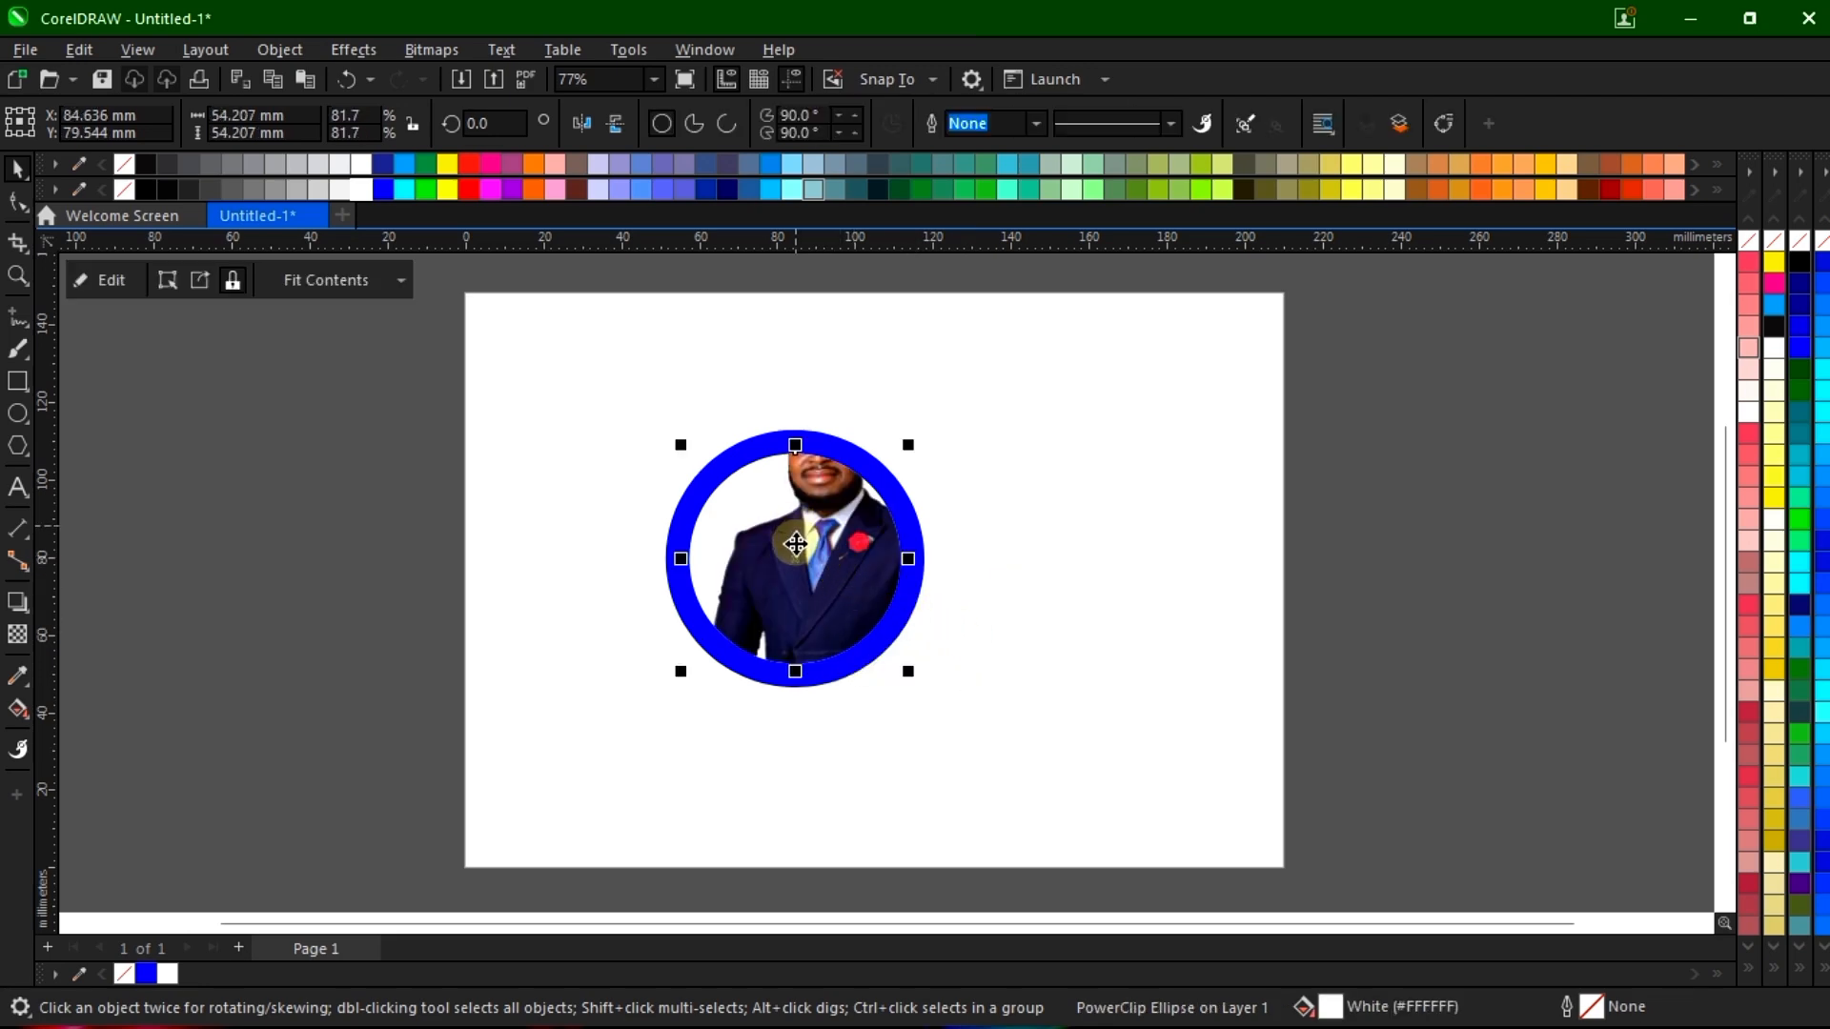
Select the photo directly within the frame and reposition it to about X 87.5, Y 52.4 mm, centring the head and shoulders
scroll(795, 543, "up", 2)
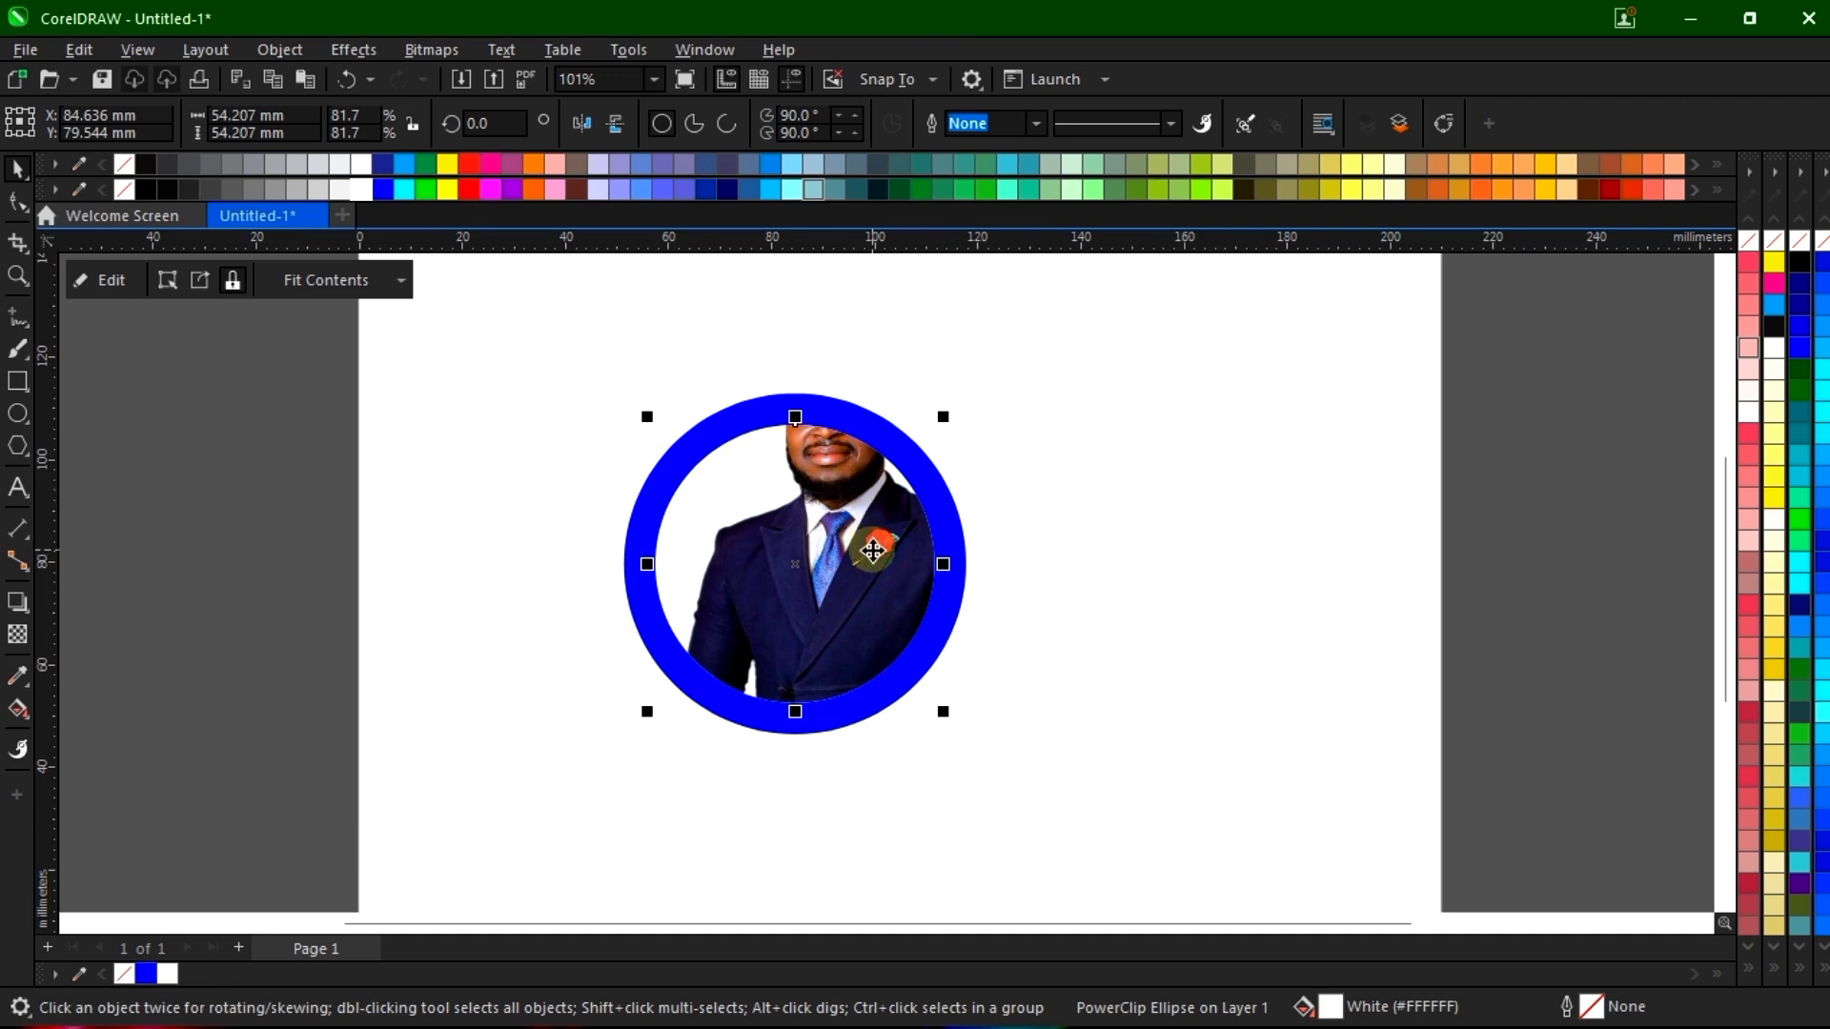
left_click(837, 560, "ctrl")
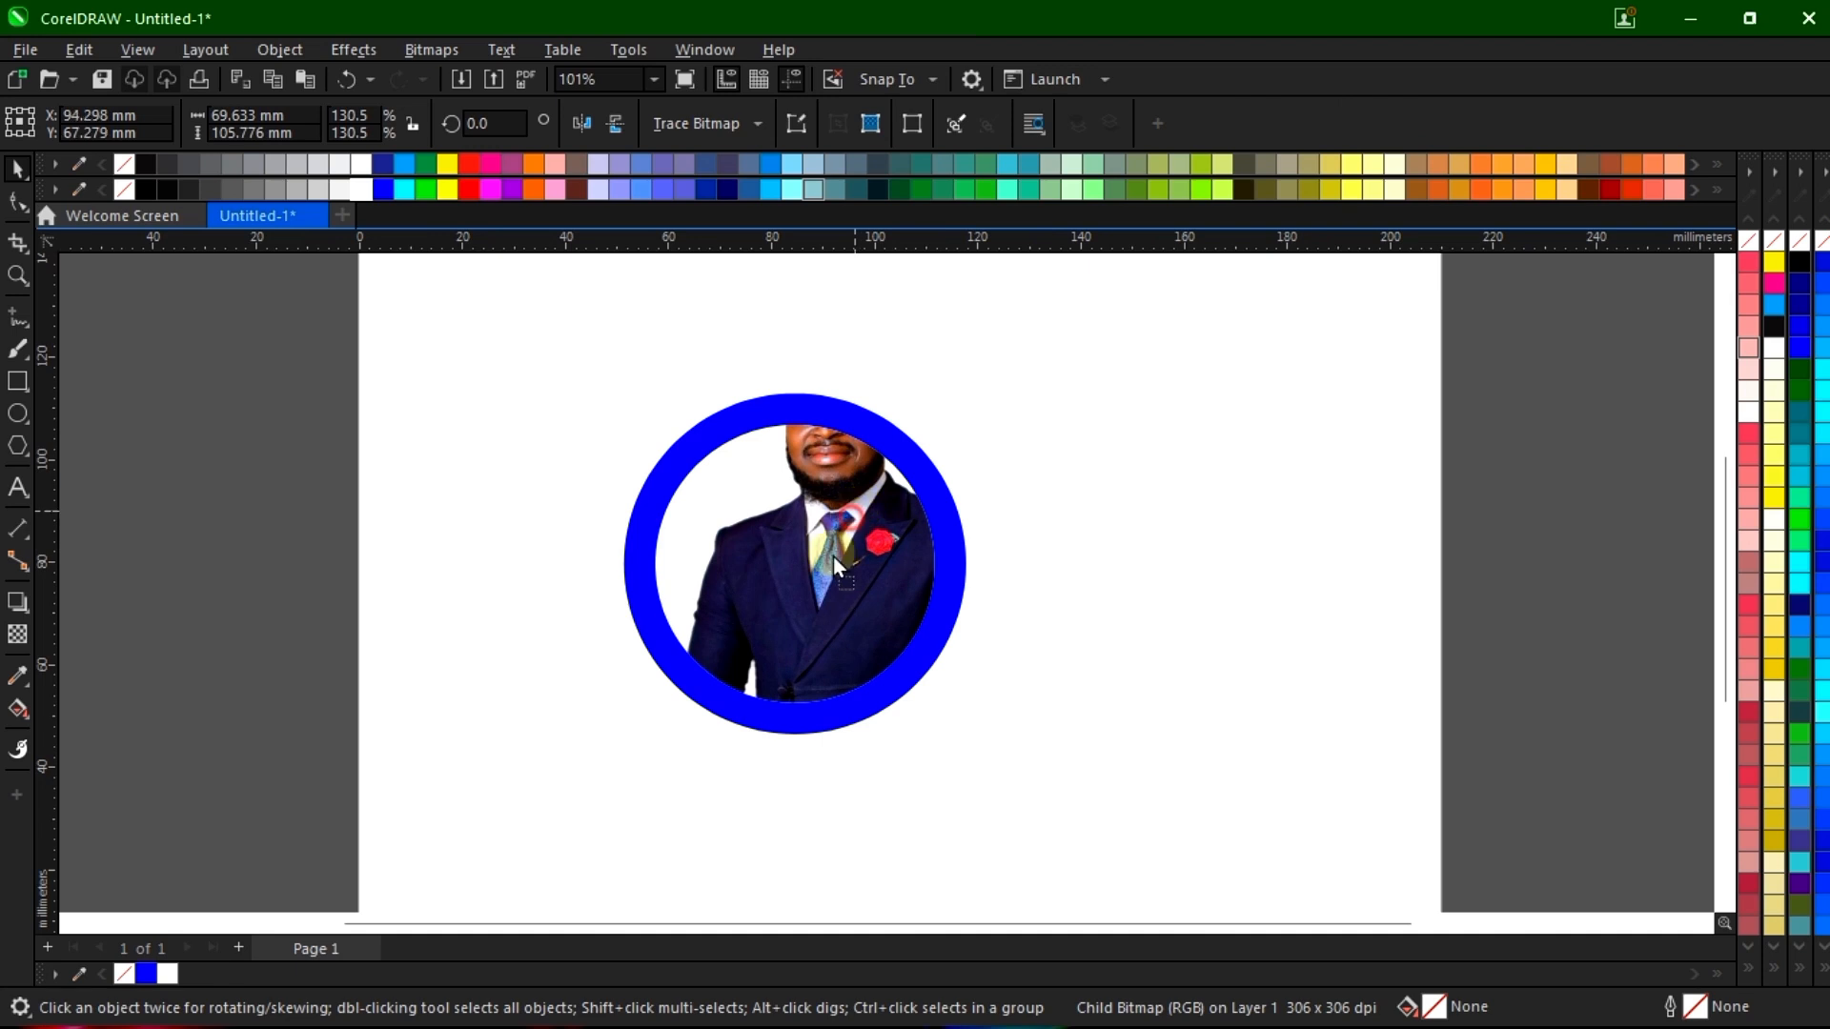
left_click_drag(853, 516, 807, 538)
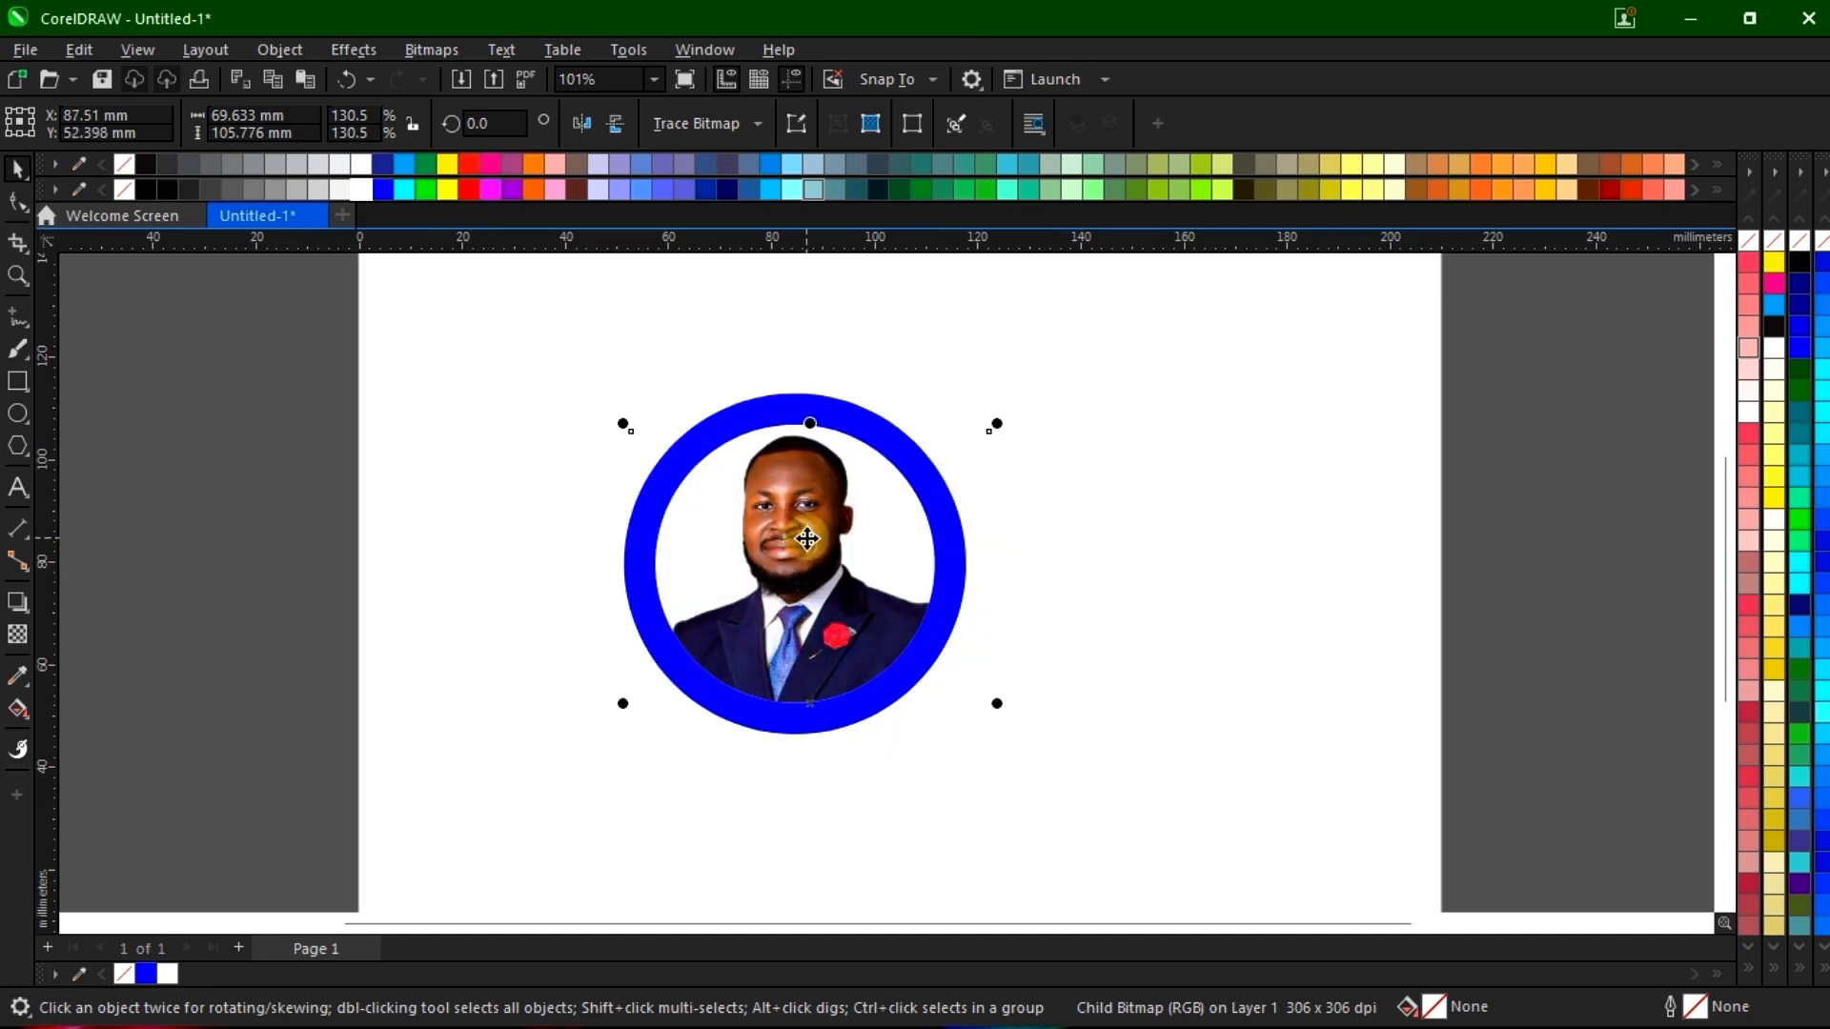
Draw a rectangle about 55.2 by 60.8 mm to the right of the blue ring
scroll(807, 538, "down", 1)
left_click(17, 381)
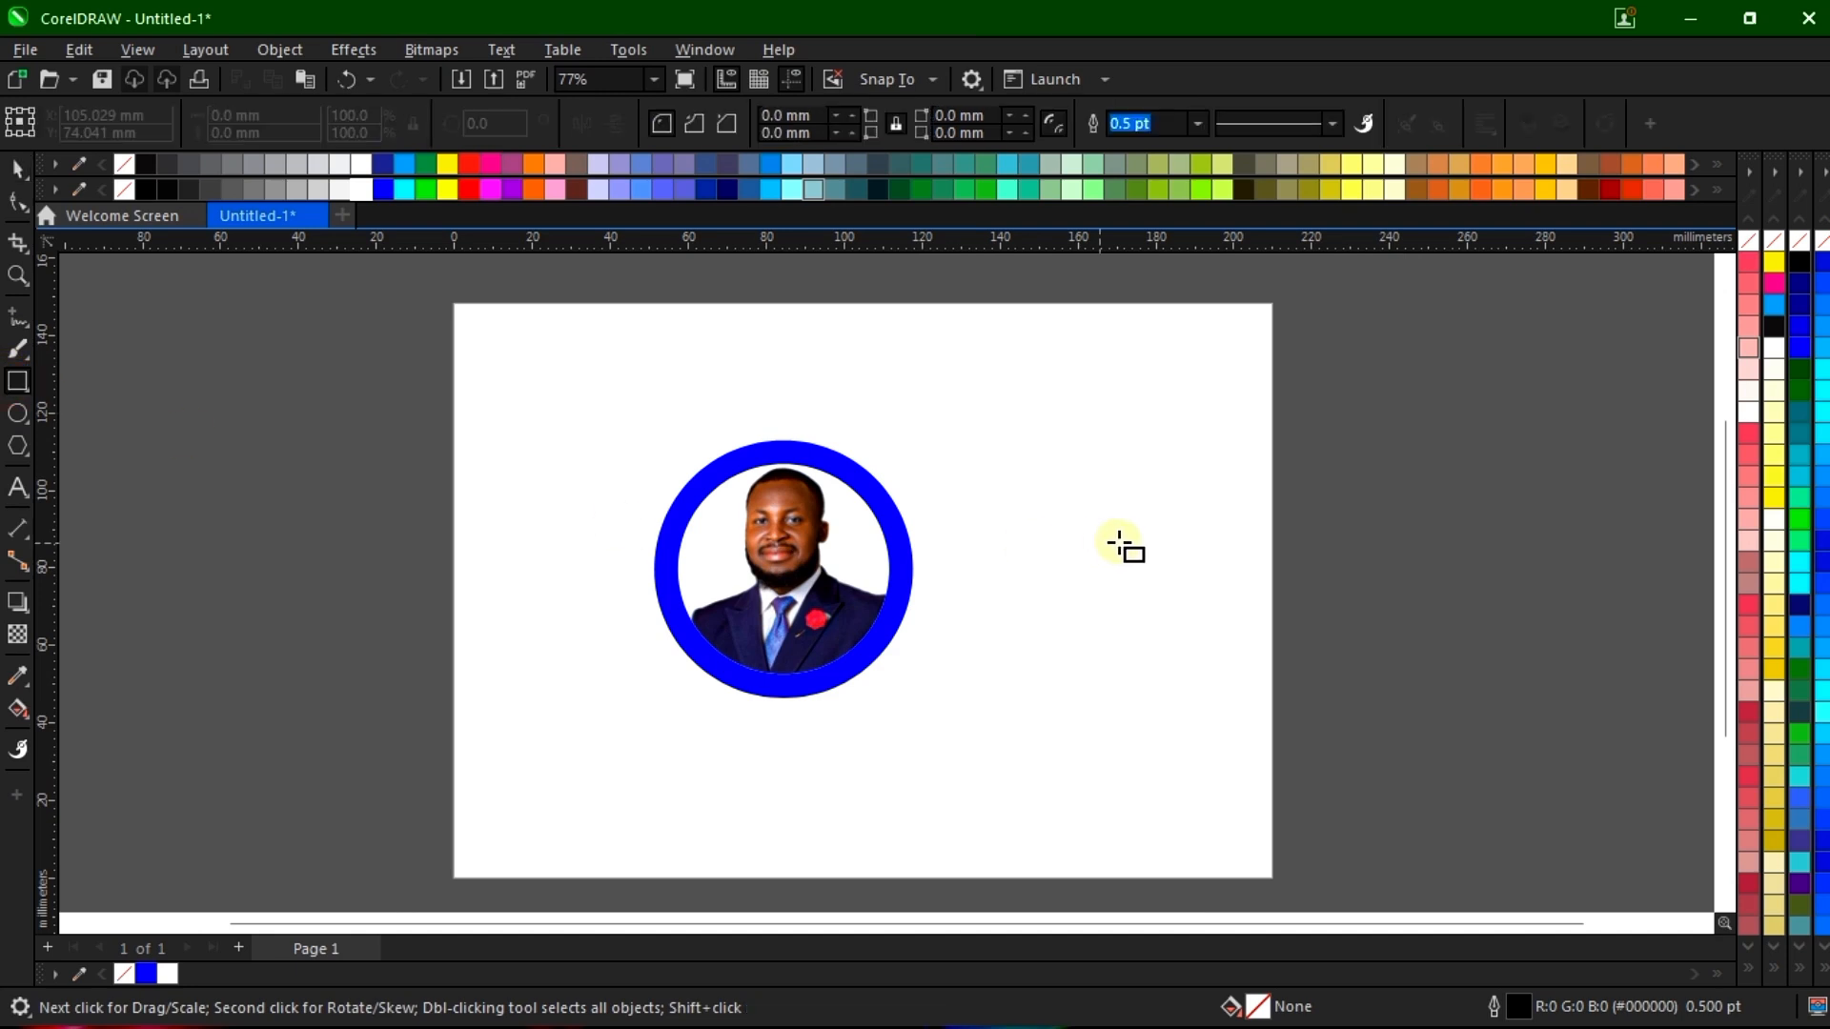
left_click_drag(957, 448, 1172, 684)
key("space")
Extract the photo from the circular frame and place it in the rectangle with PowerClip Inside
right_click(769, 550)
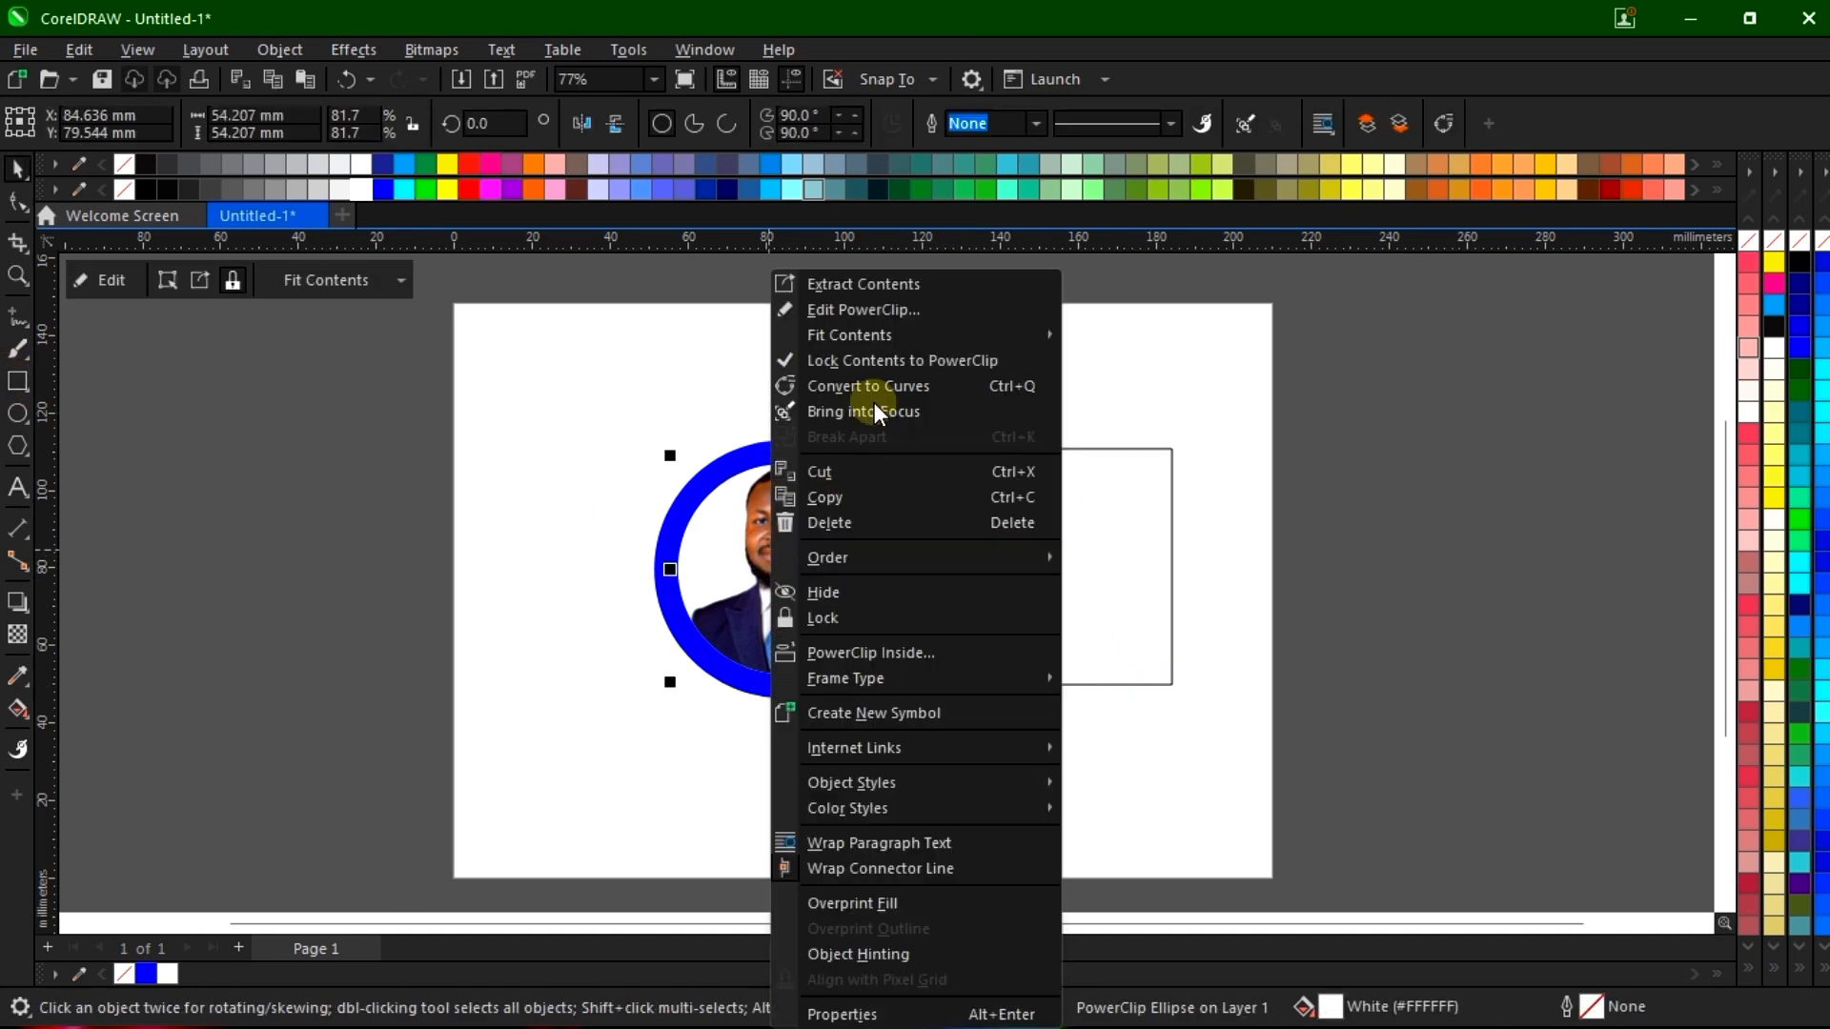
left_click(839, 284)
left_click_drag(868, 566, 1103, 580)
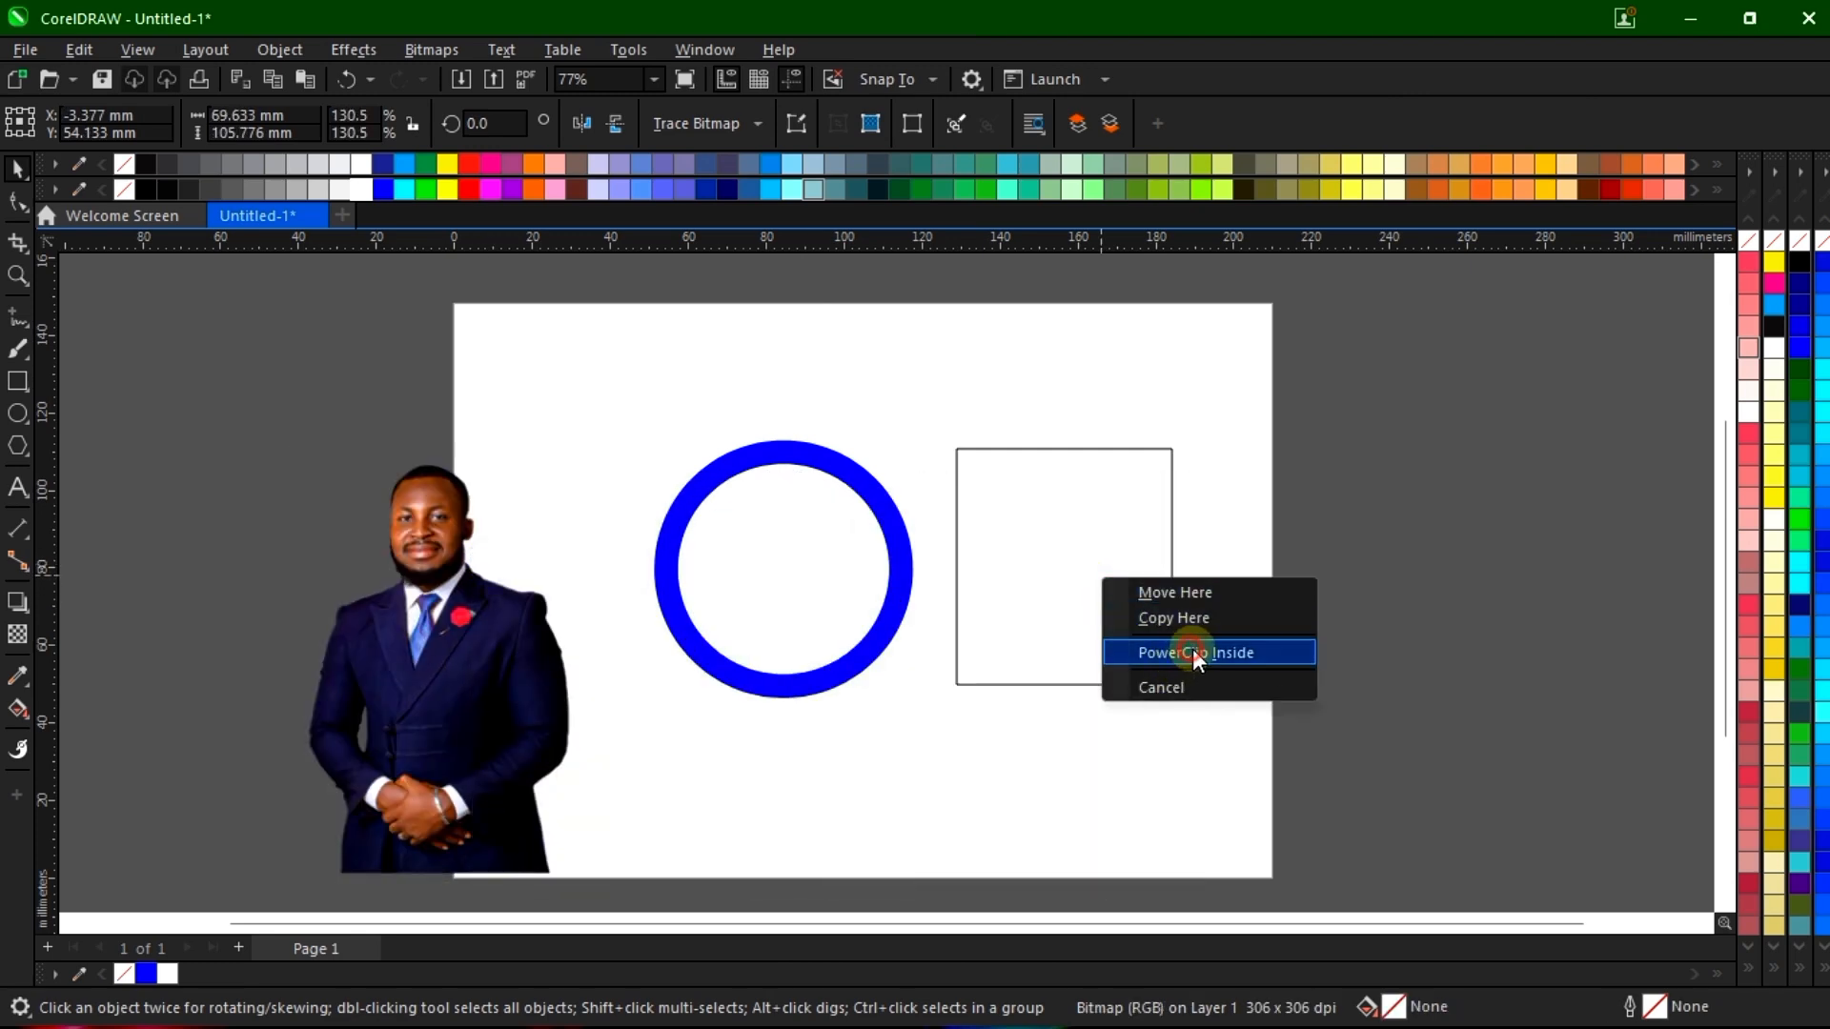
left_click(1192, 649)
Select the photo directly within the rectangle, enlarge it to about 140.1% and position it at about X 156.0, Y 51.4 mm
left_click(1110, 610, "ctrl")
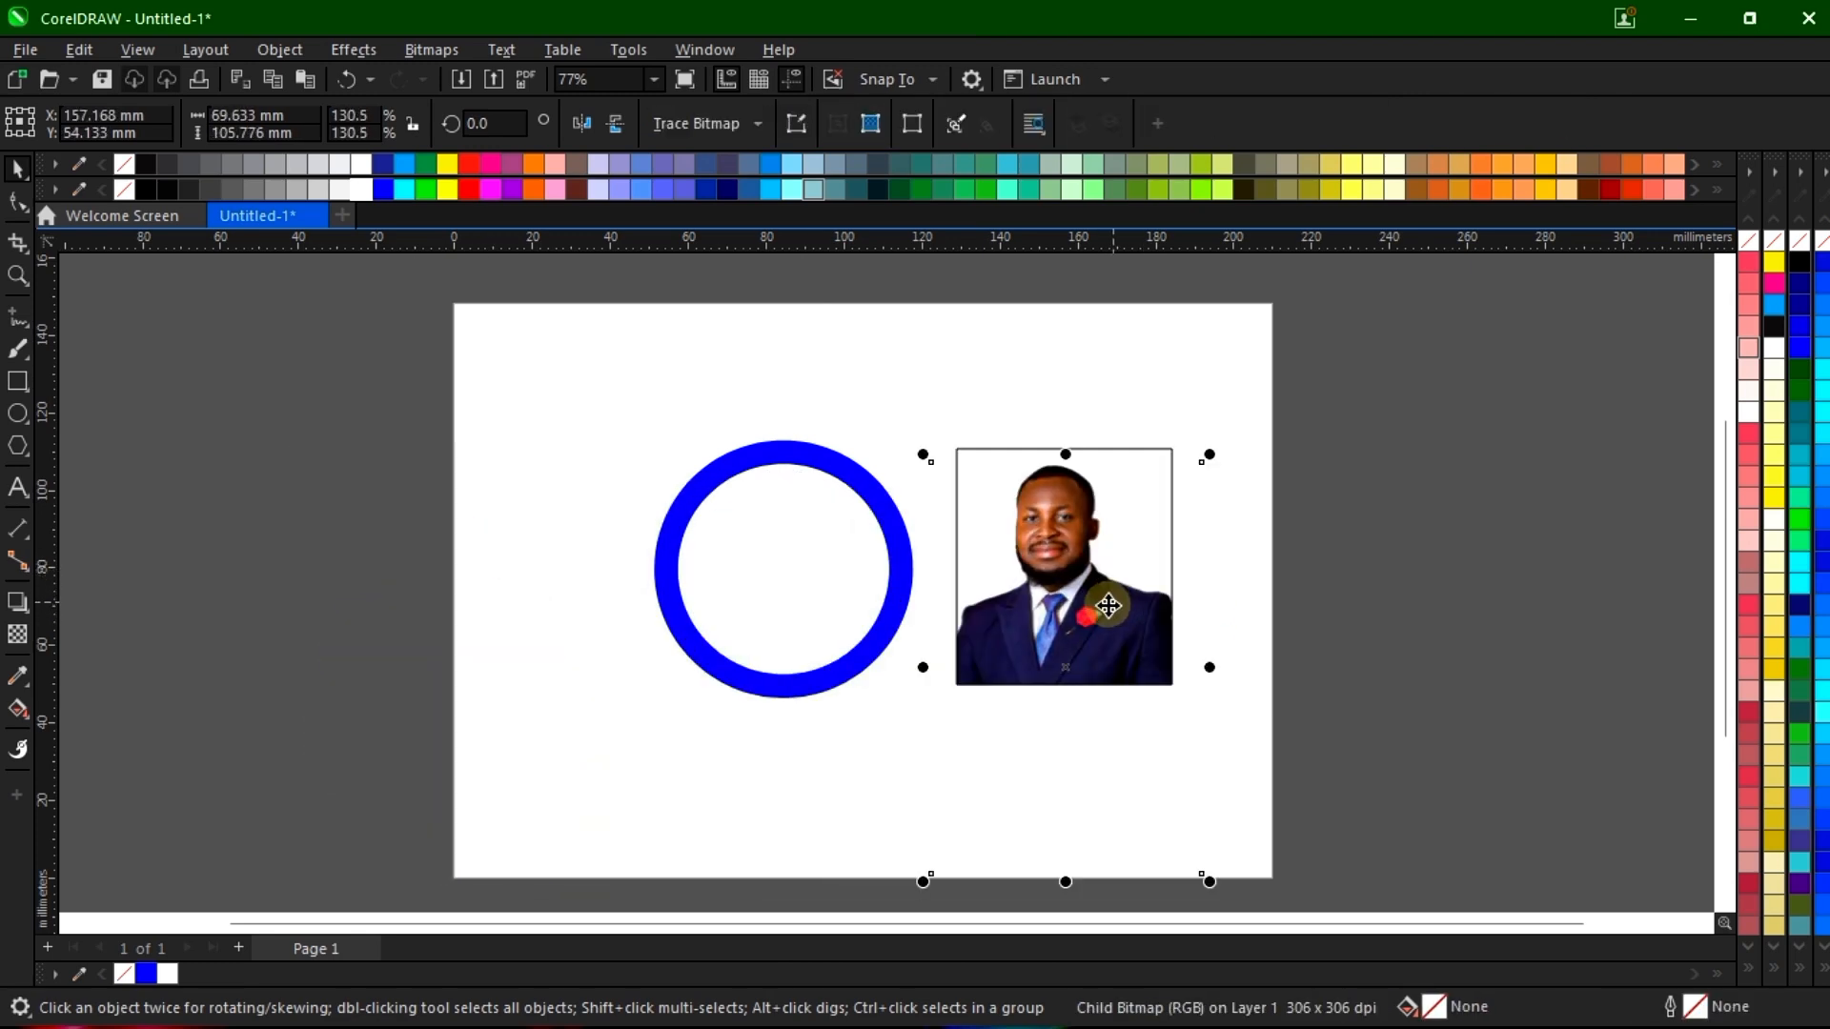
left_click_drag(1108, 606, 1102, 601)
left_click_drag(1201, 450, 1216, 438)
scroll(1054, 556, "up", 1)
left_click_drag(1066, 546, 1071, 565)
left_click(1070, 564)
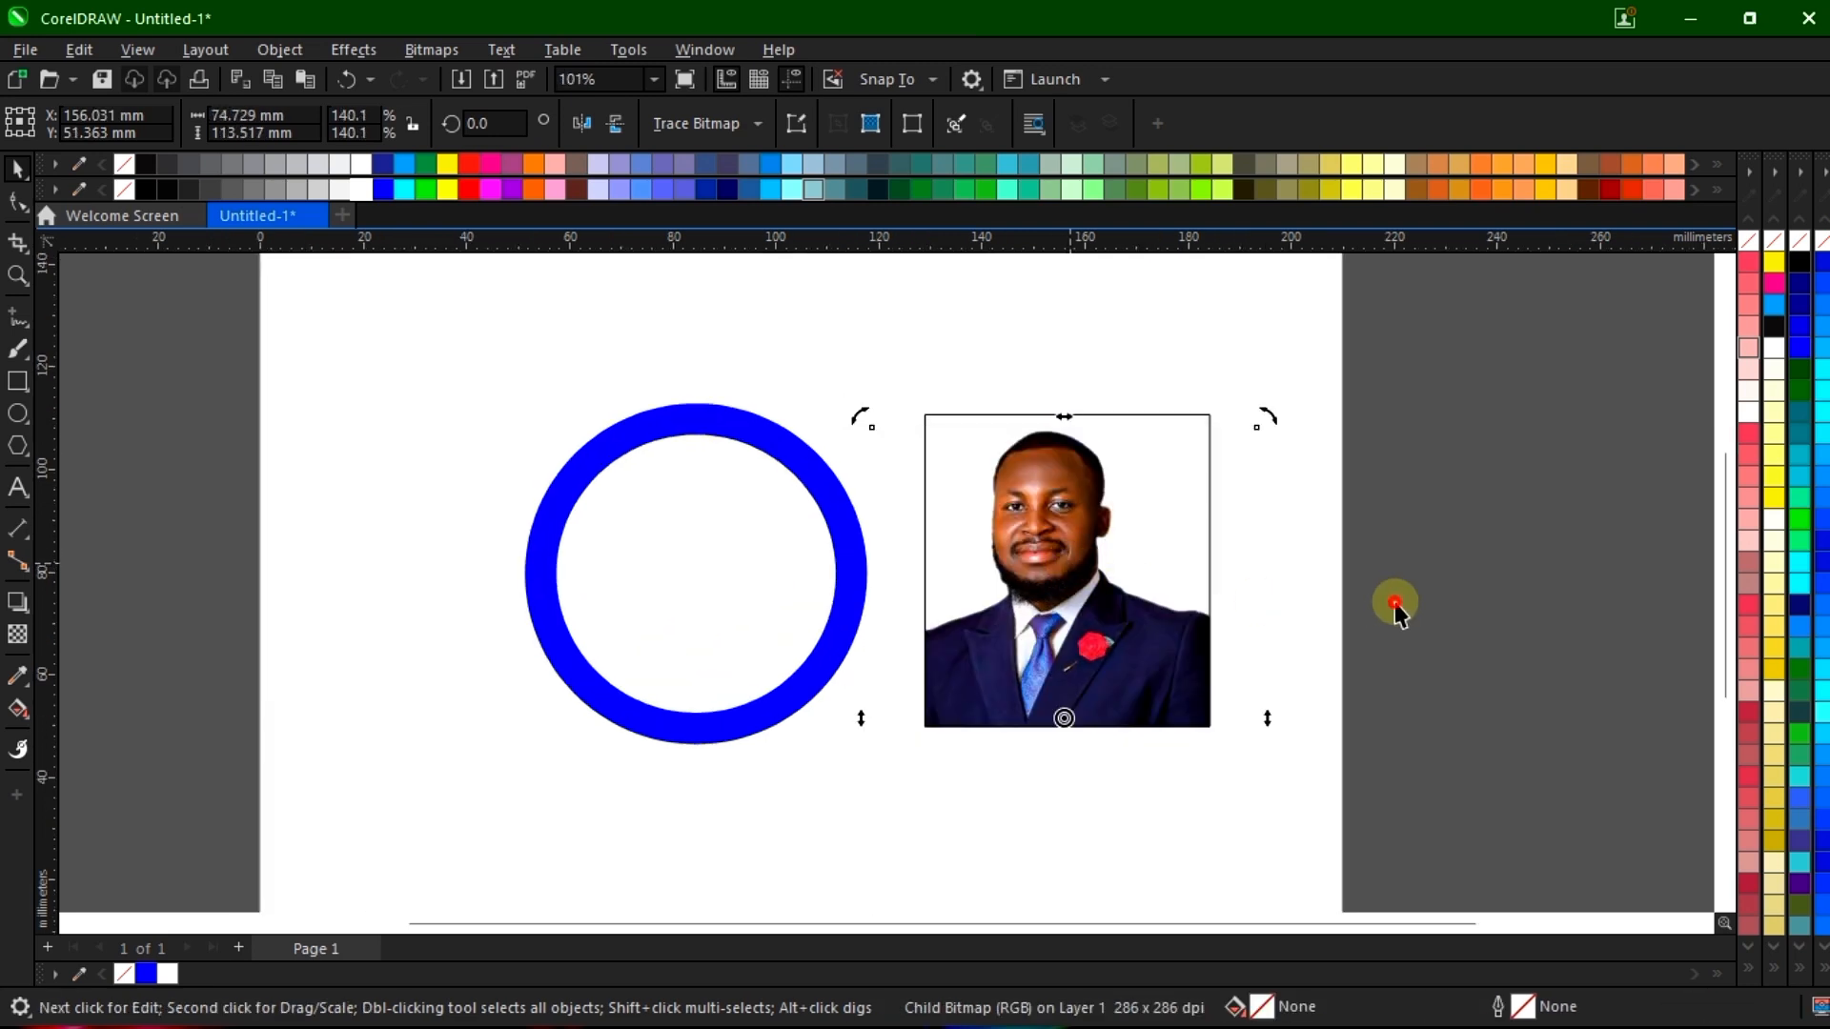
left_click(1392, 605)
Remove the rectangular frame's outline and fill it with red behind the photo
scroll(1187, 581, "down", 1)
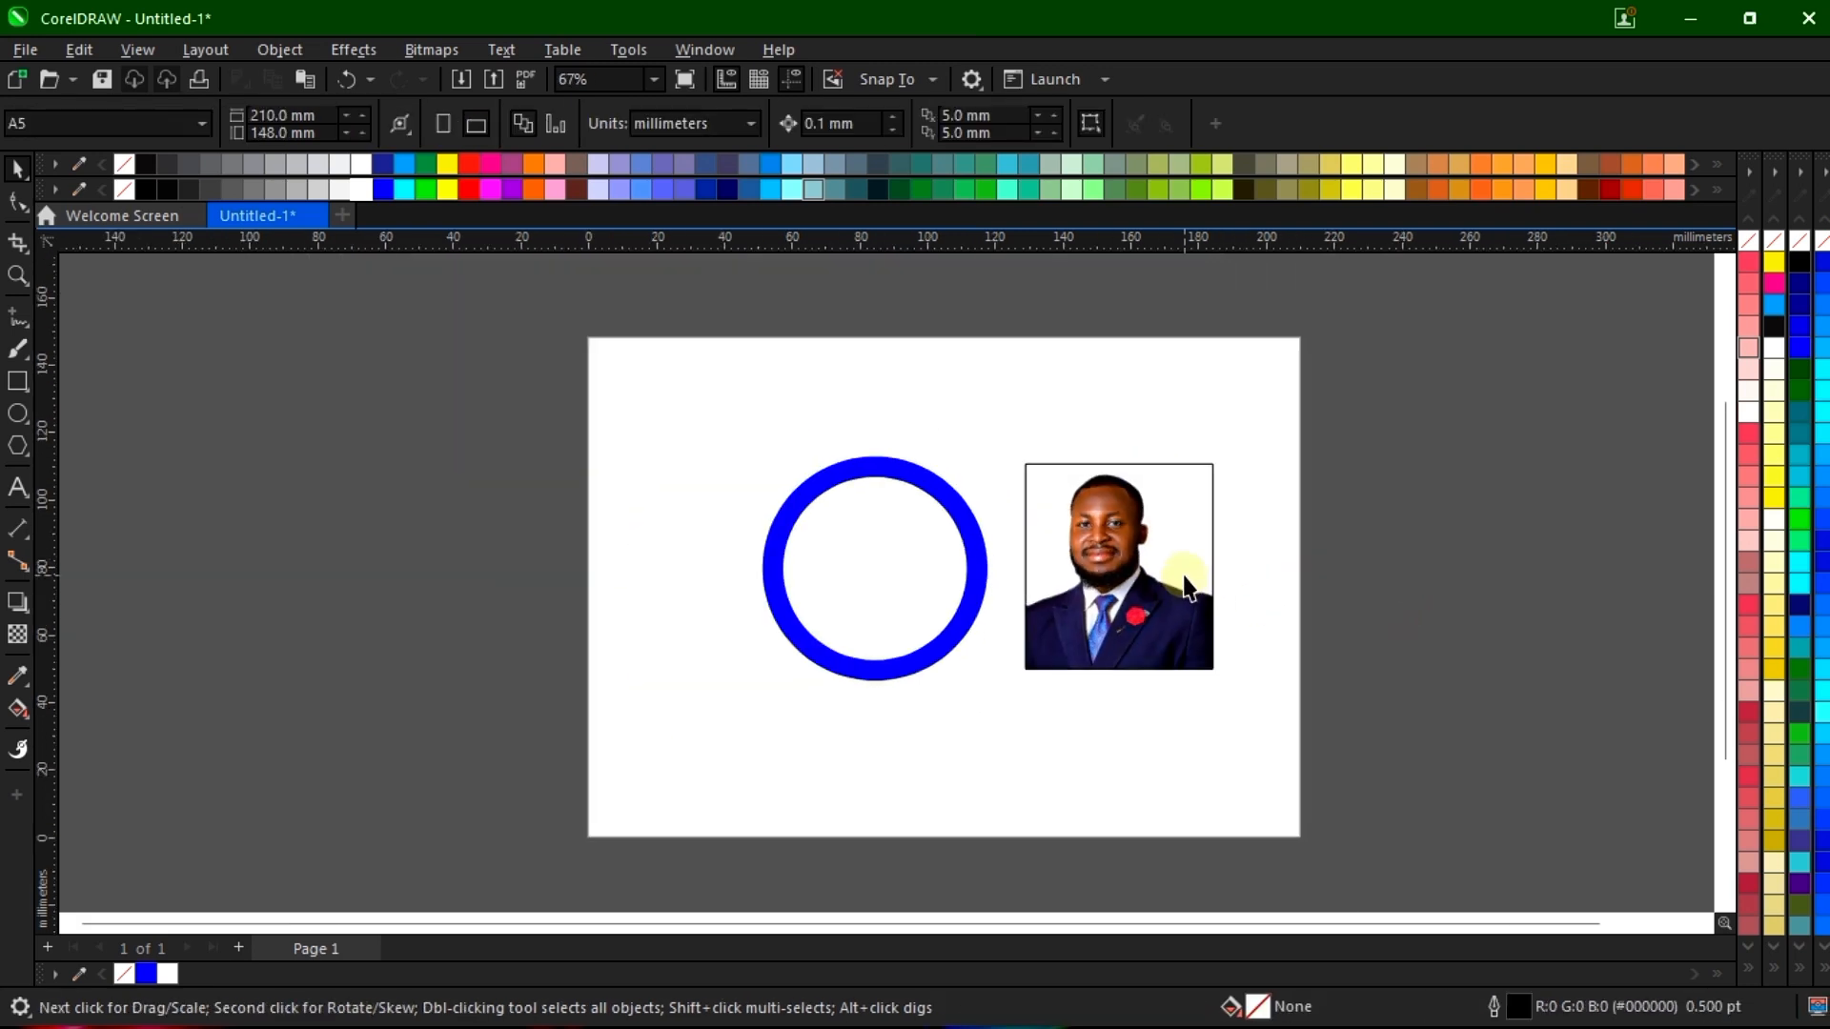
left_click(1209, 610)
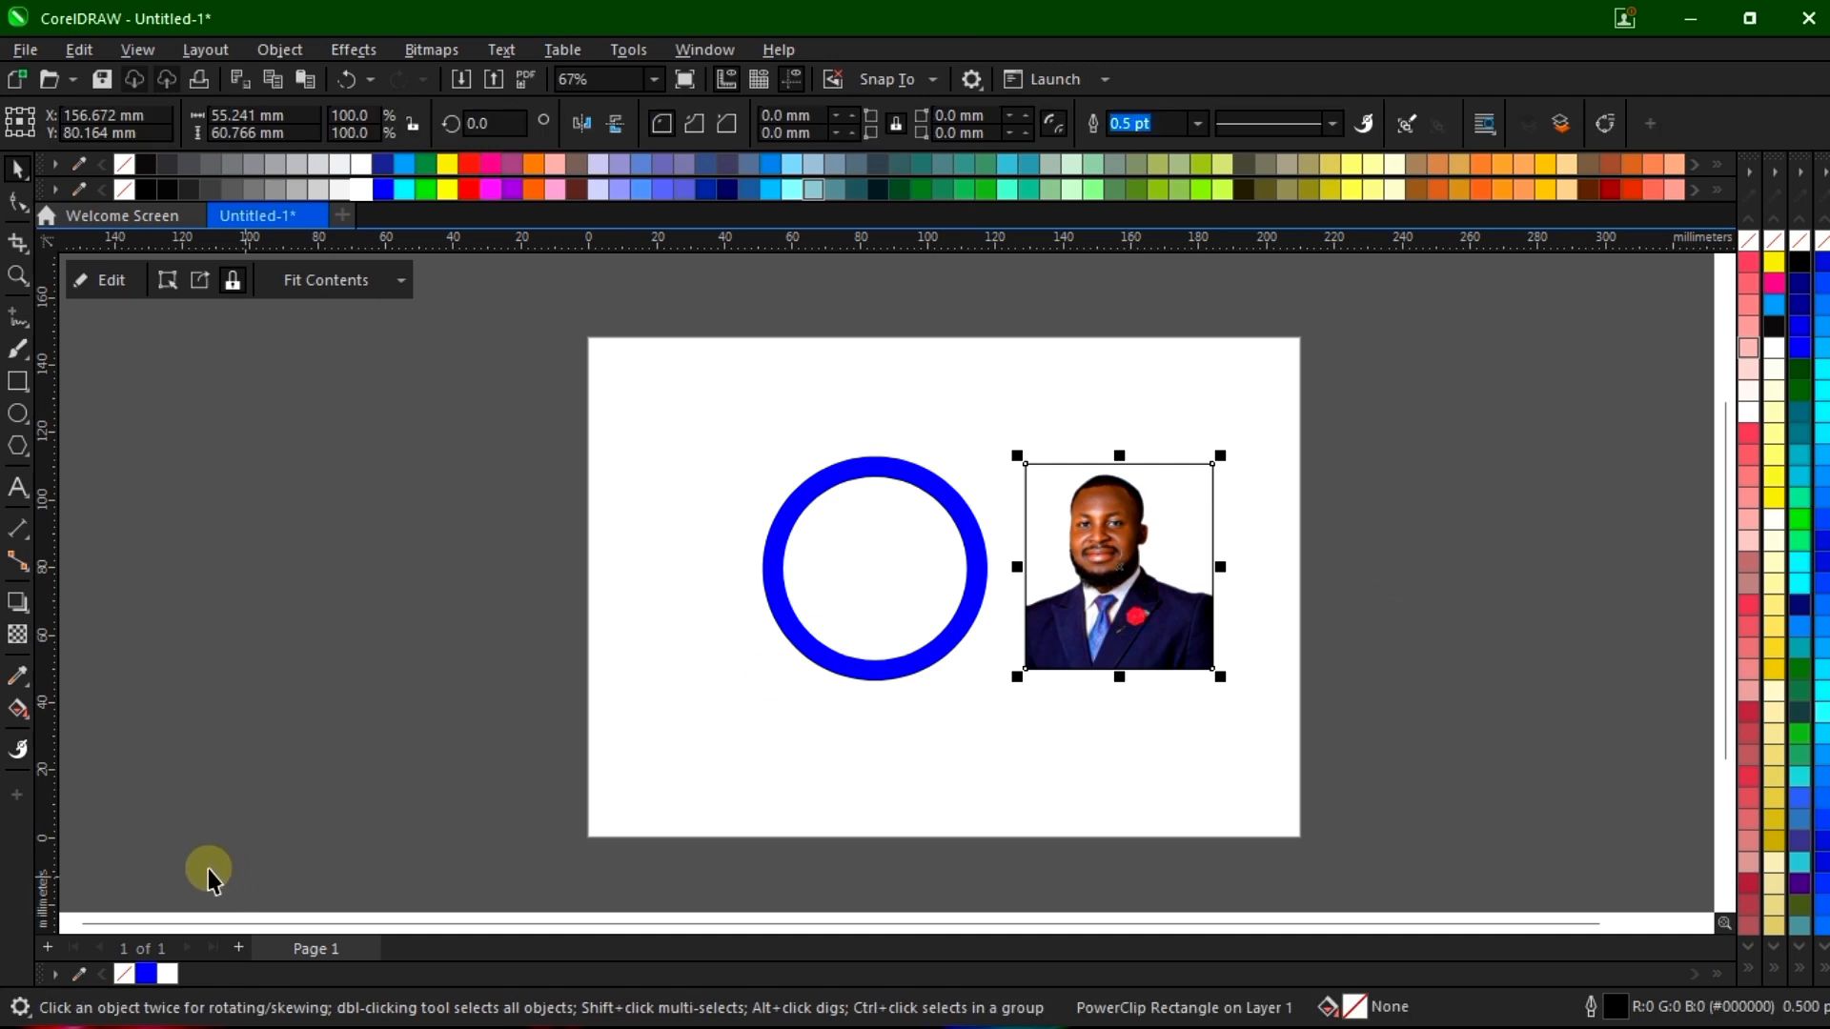
left_click(146, 973)
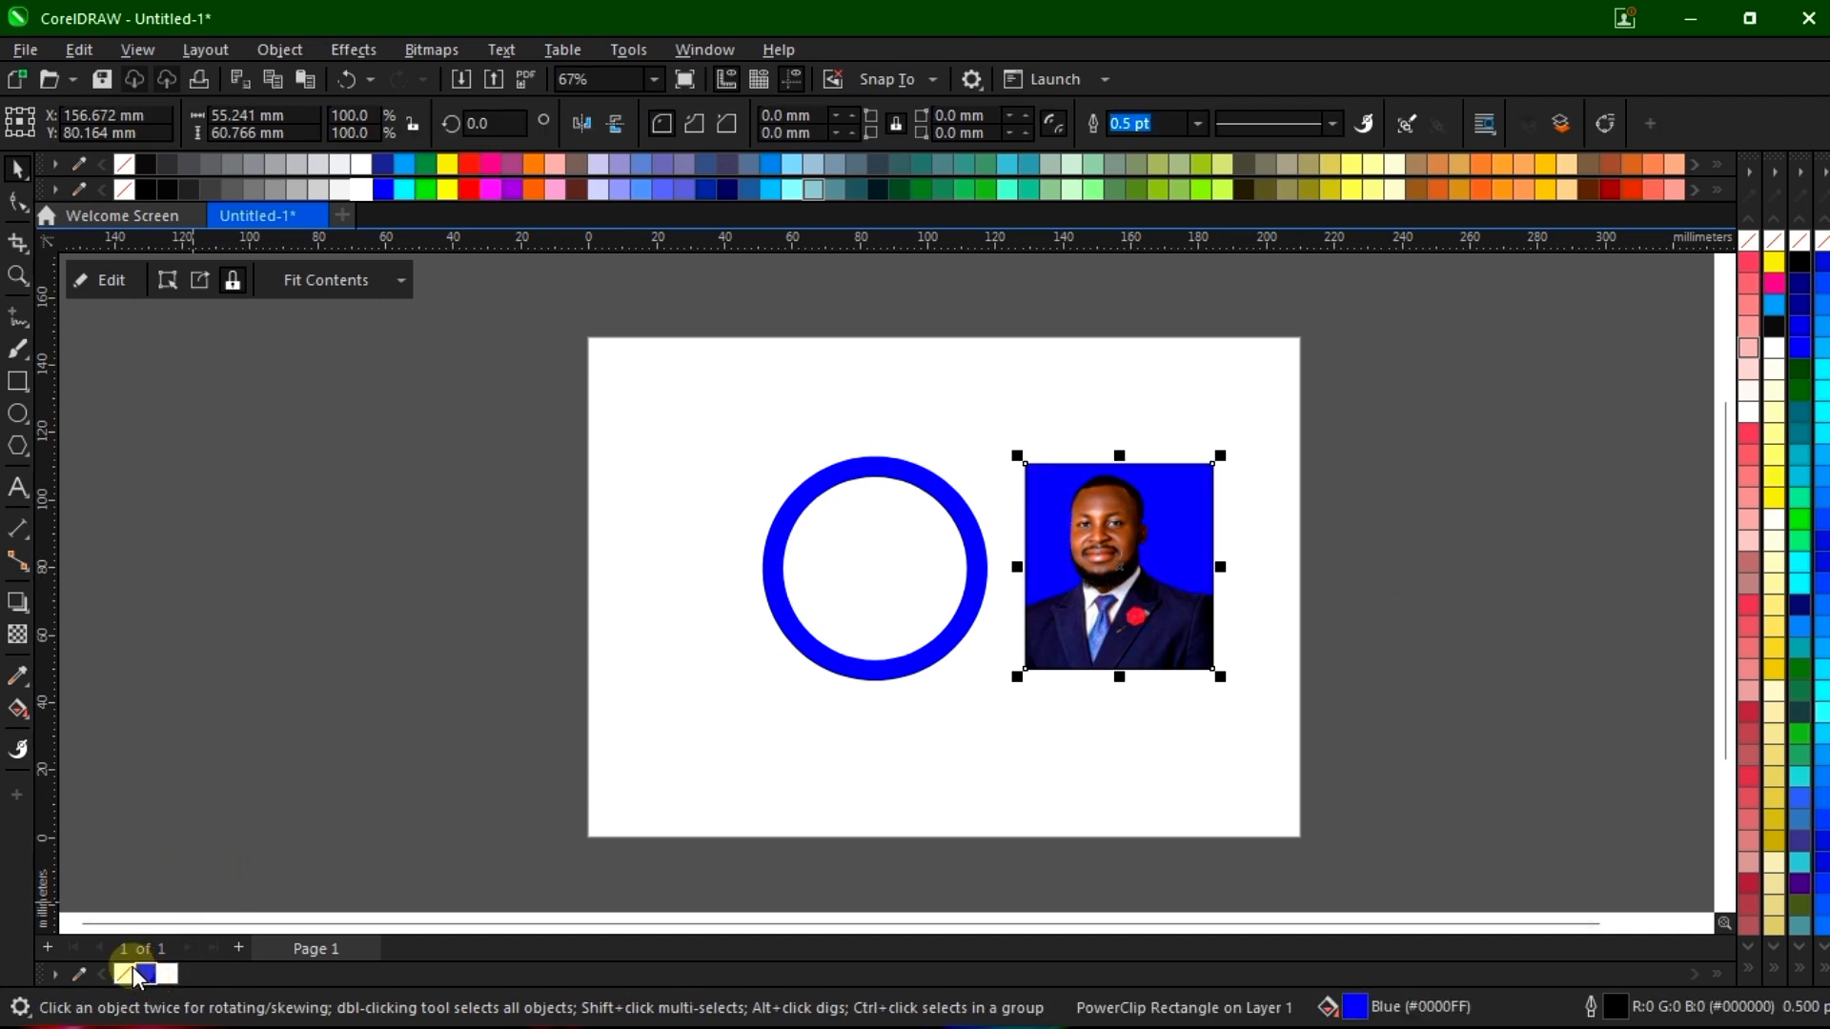
right_click(124, 973)
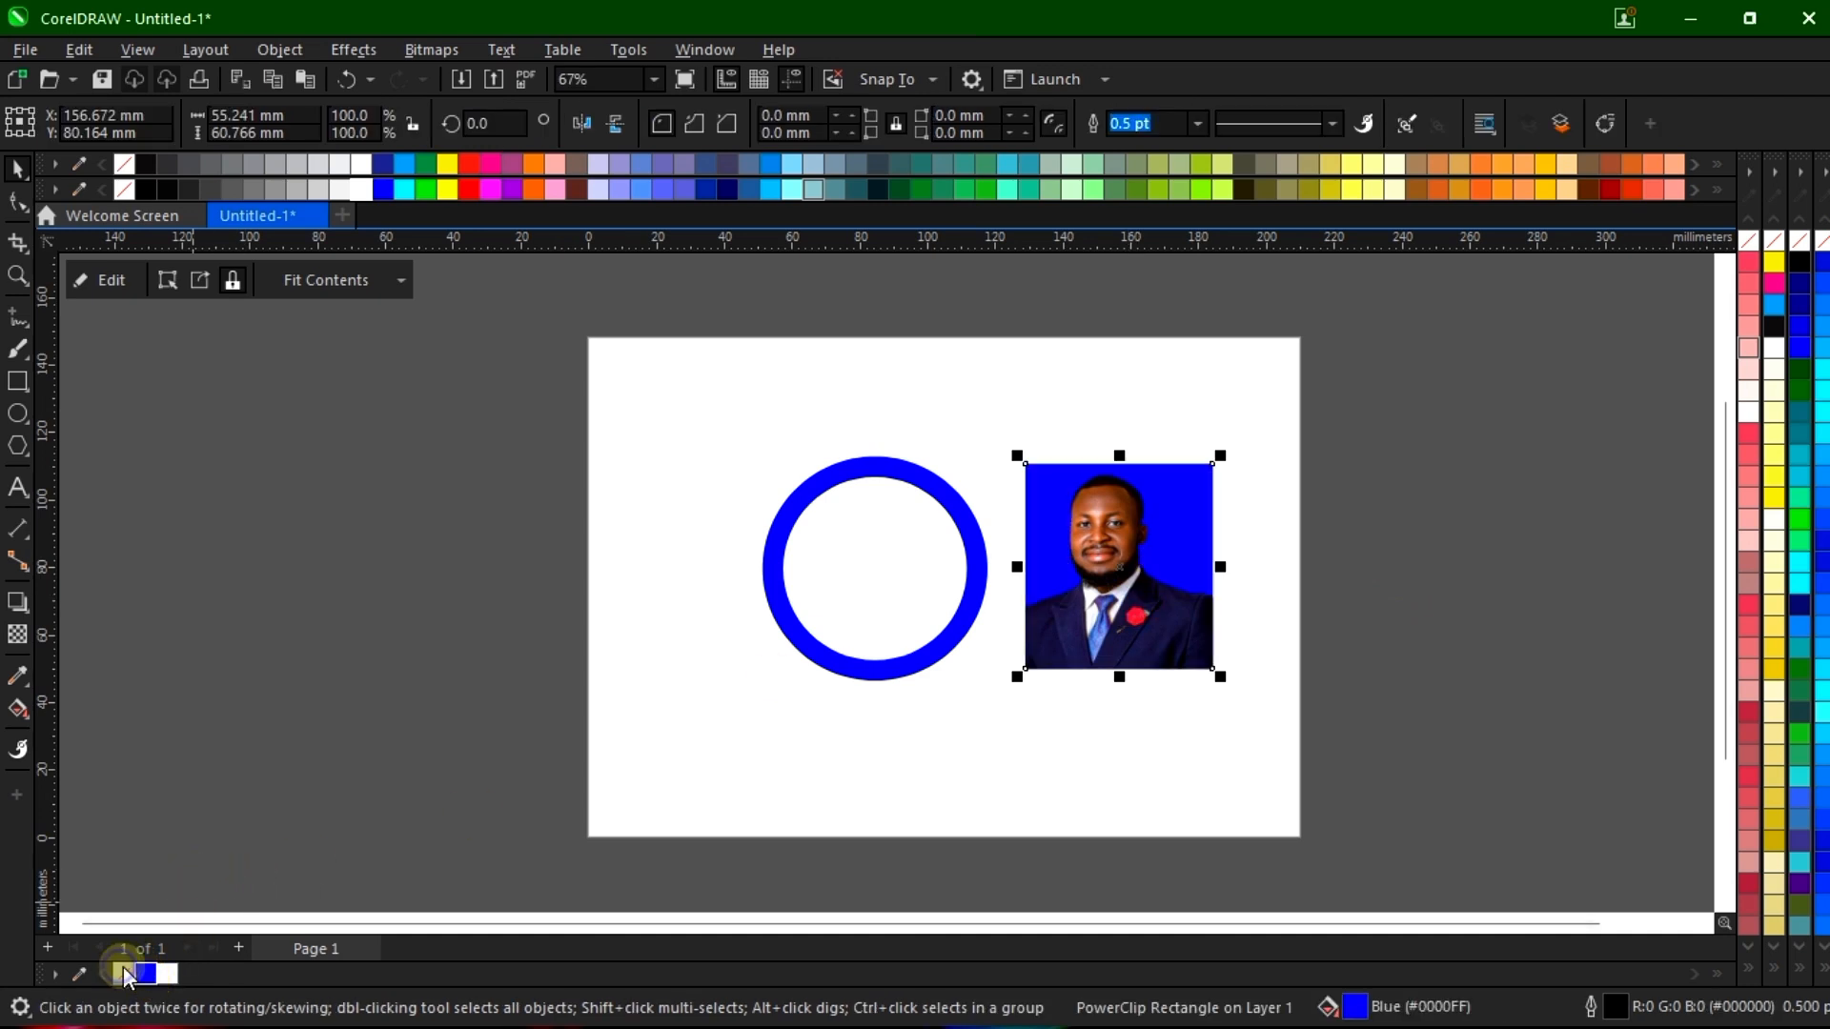
left_click(471, 189)
left_click(1266, 519)
scroll(1153, 557, "up", 3)
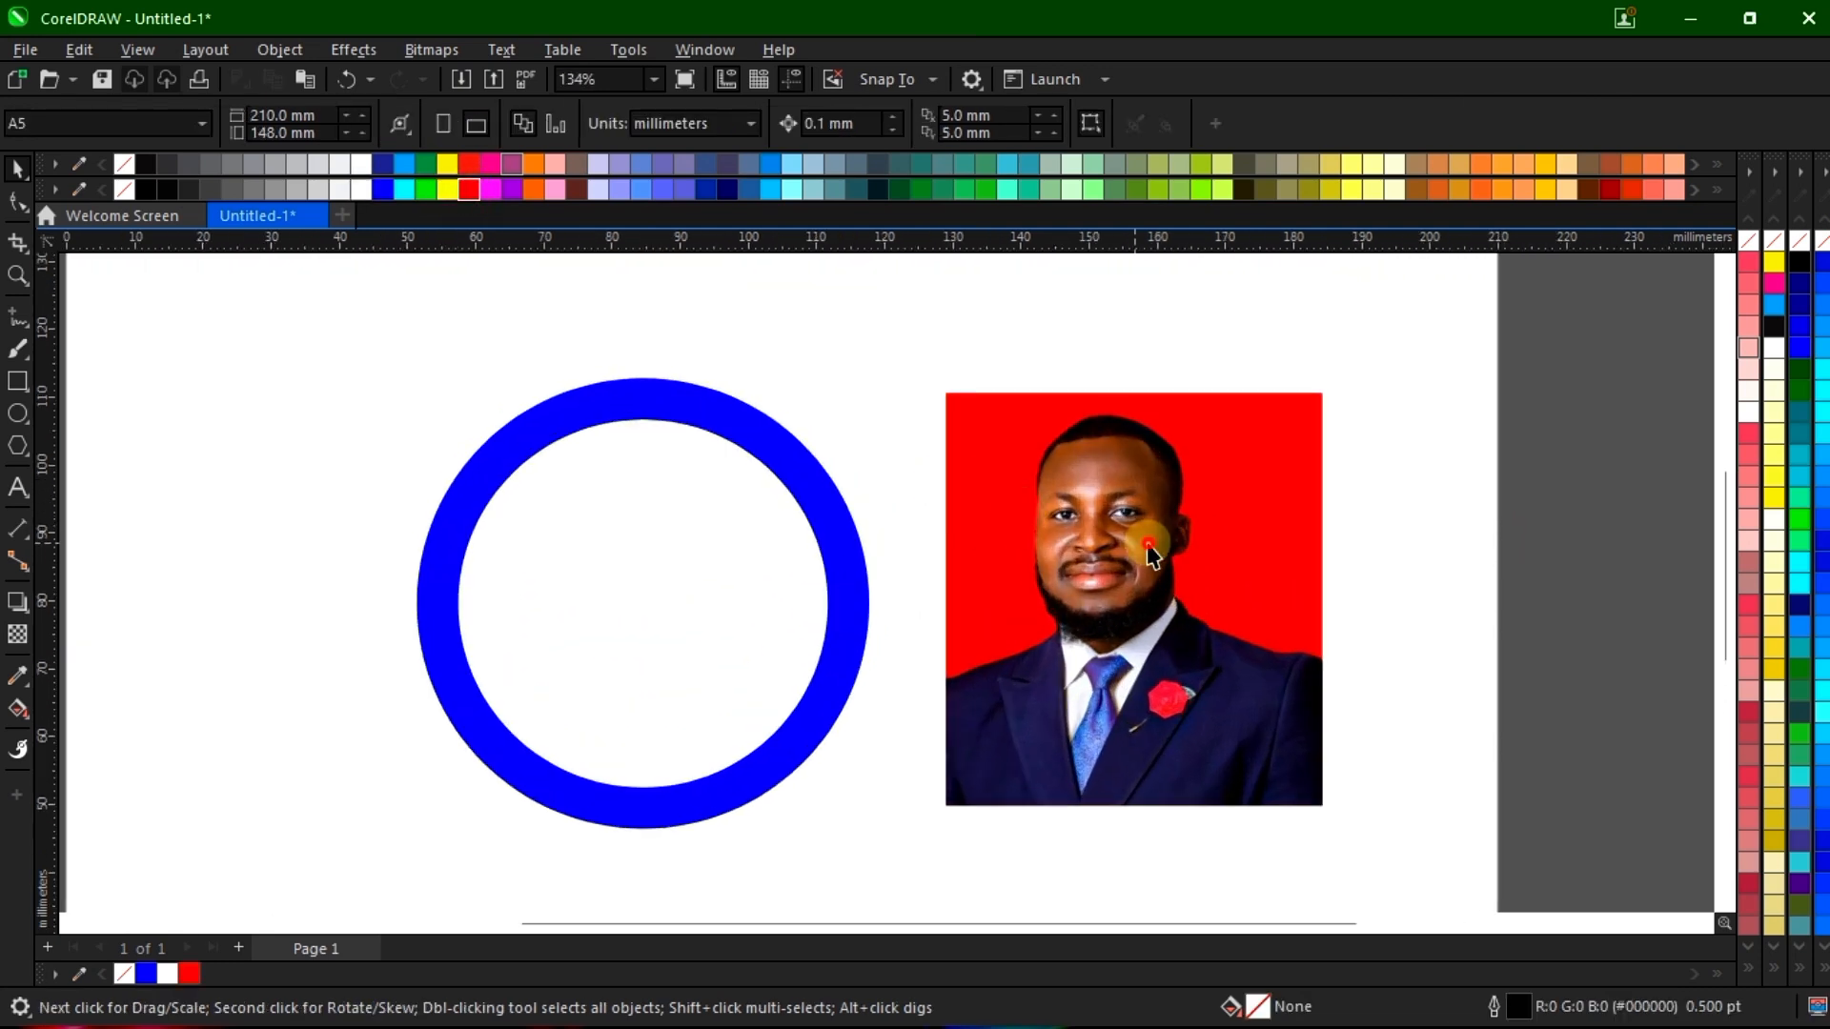
Reposition the photo directly within the red frame to about X 158.6, Y 50.0 mm
left_click(1148, 546)
left_click(1145, 658, "ctrl")
left_click_drag(1148, 659, 1167, 657)
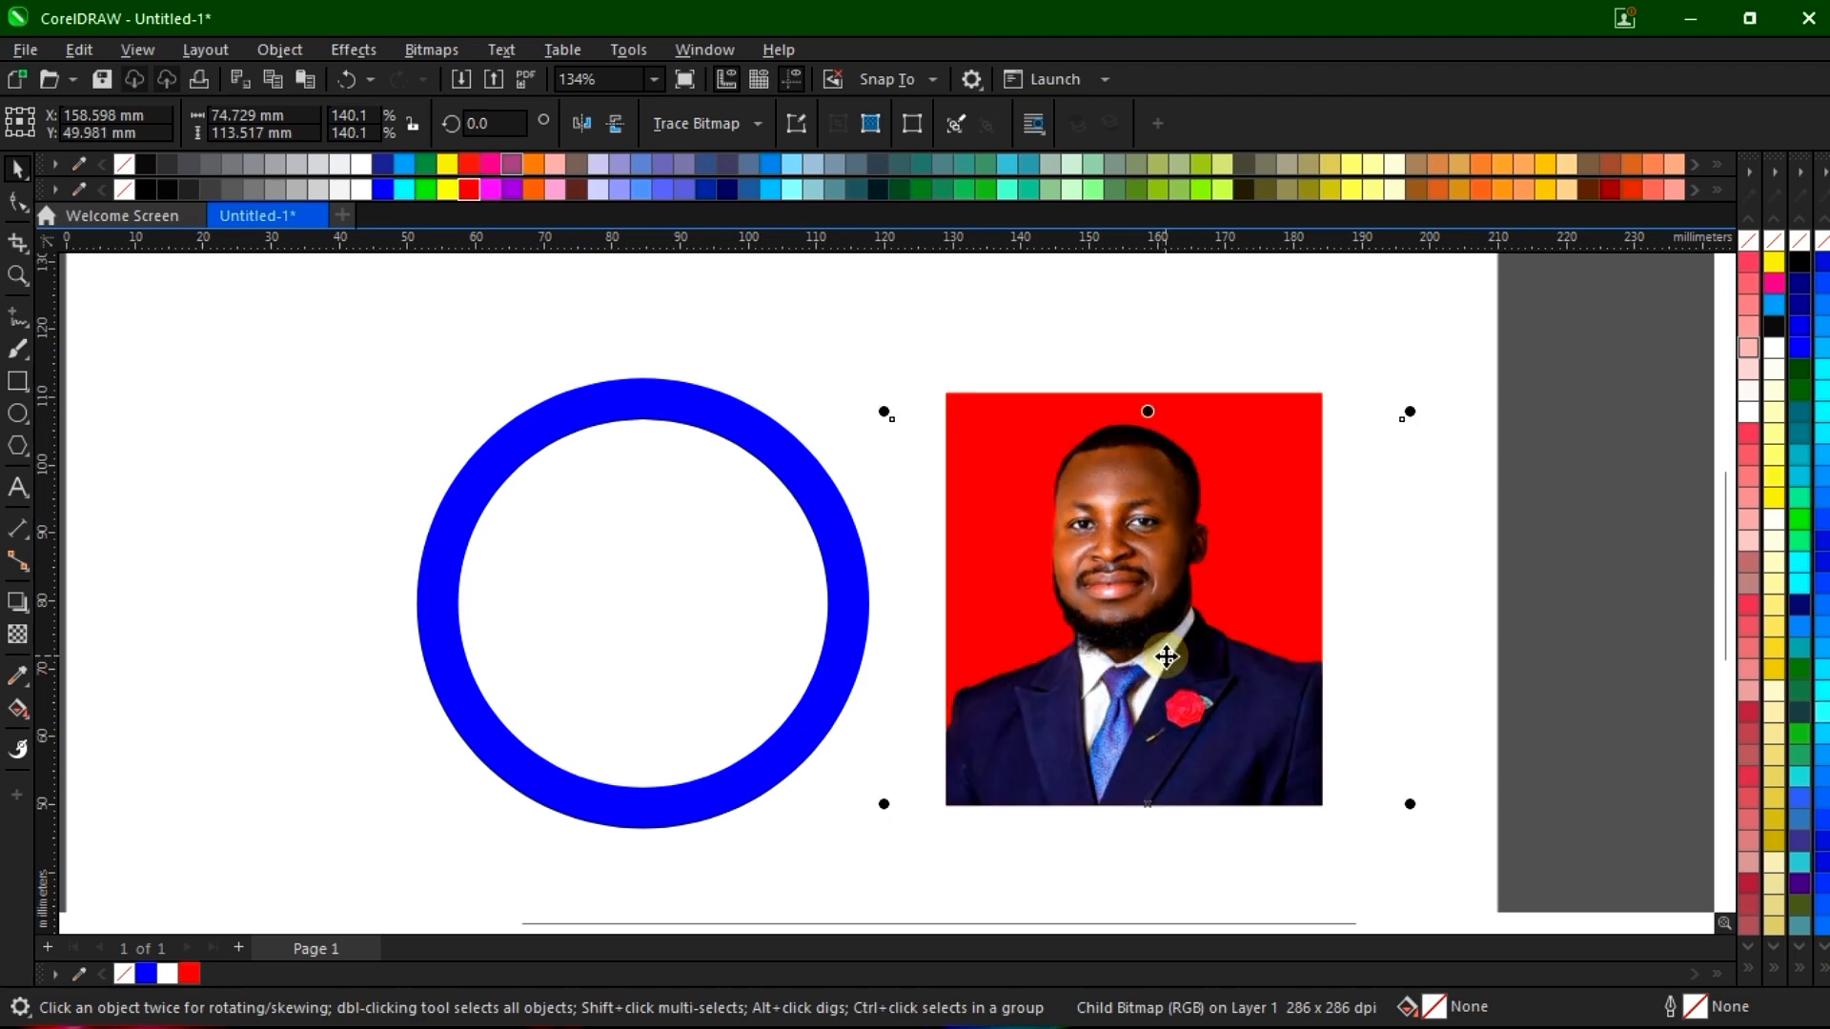
scroll(1167, 657, "down", 2)
left_click(1324, 634)
scroll(787, 789, "down", 3)
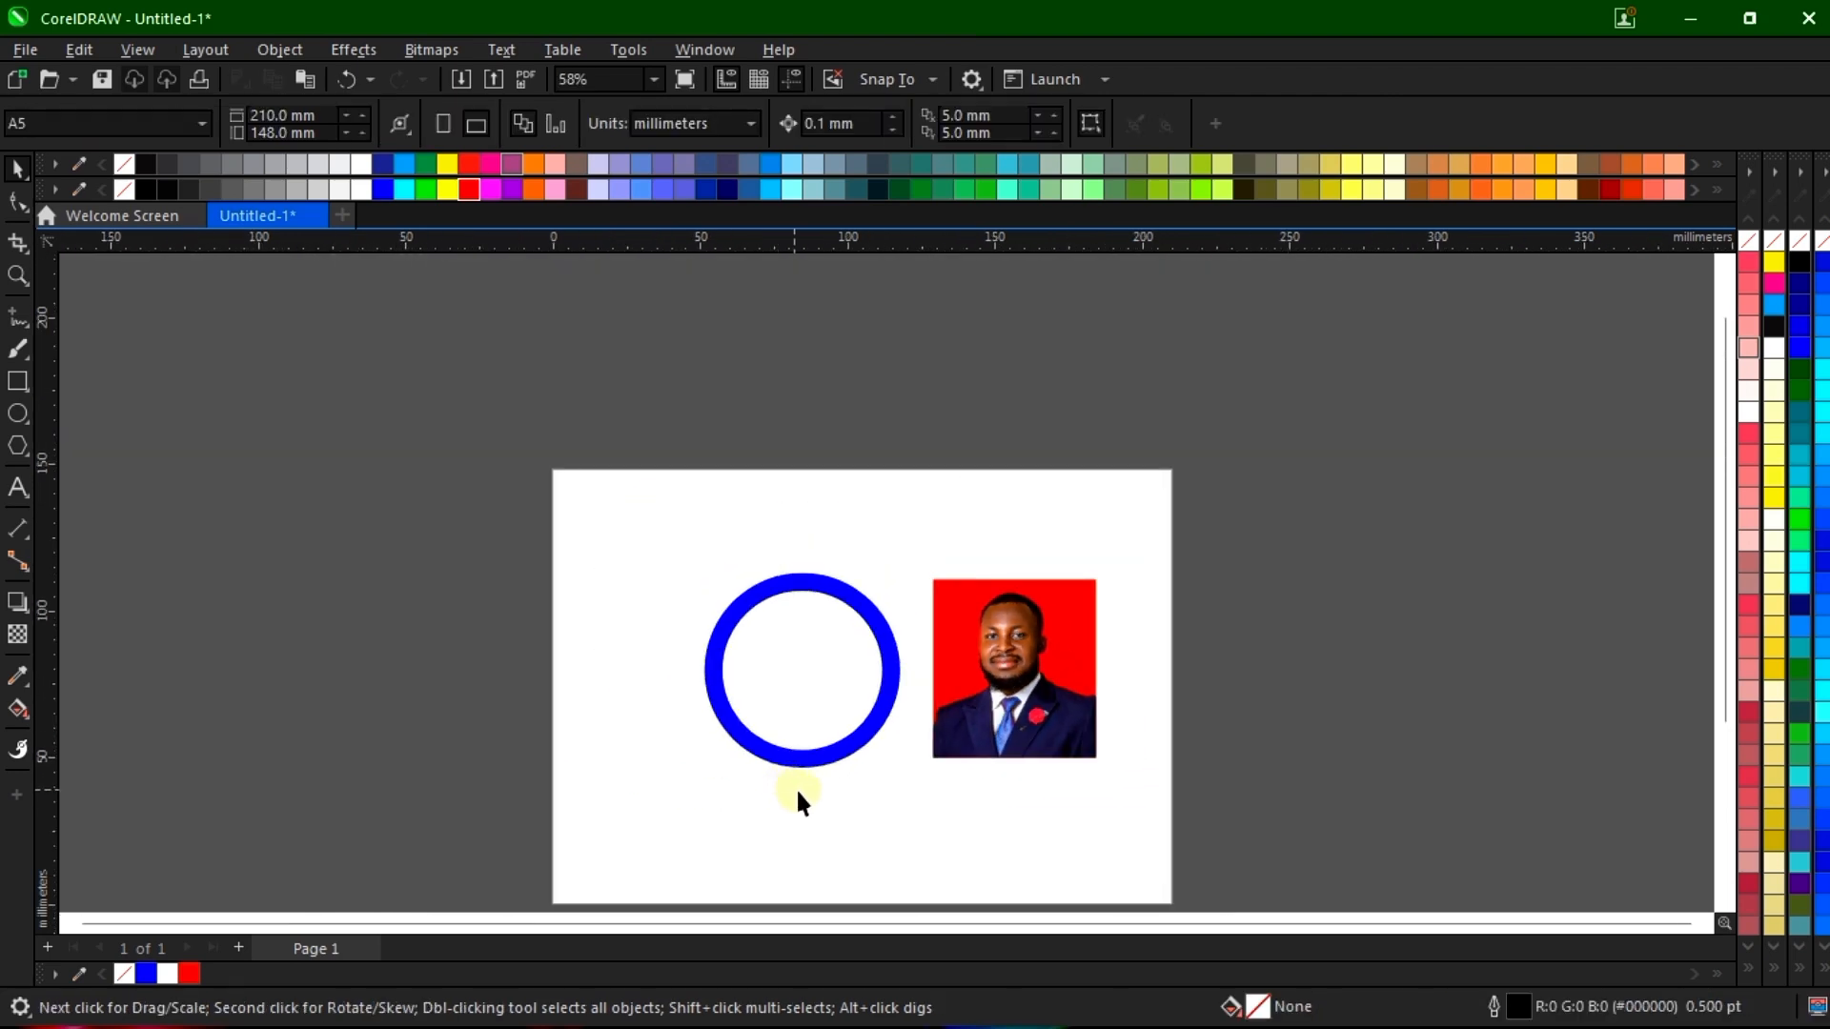
Extract the photo from the red rectangular frame and move it to the left side of the blue ring
scroll(899, 722, "up", 2)
left_click(1096, 683)
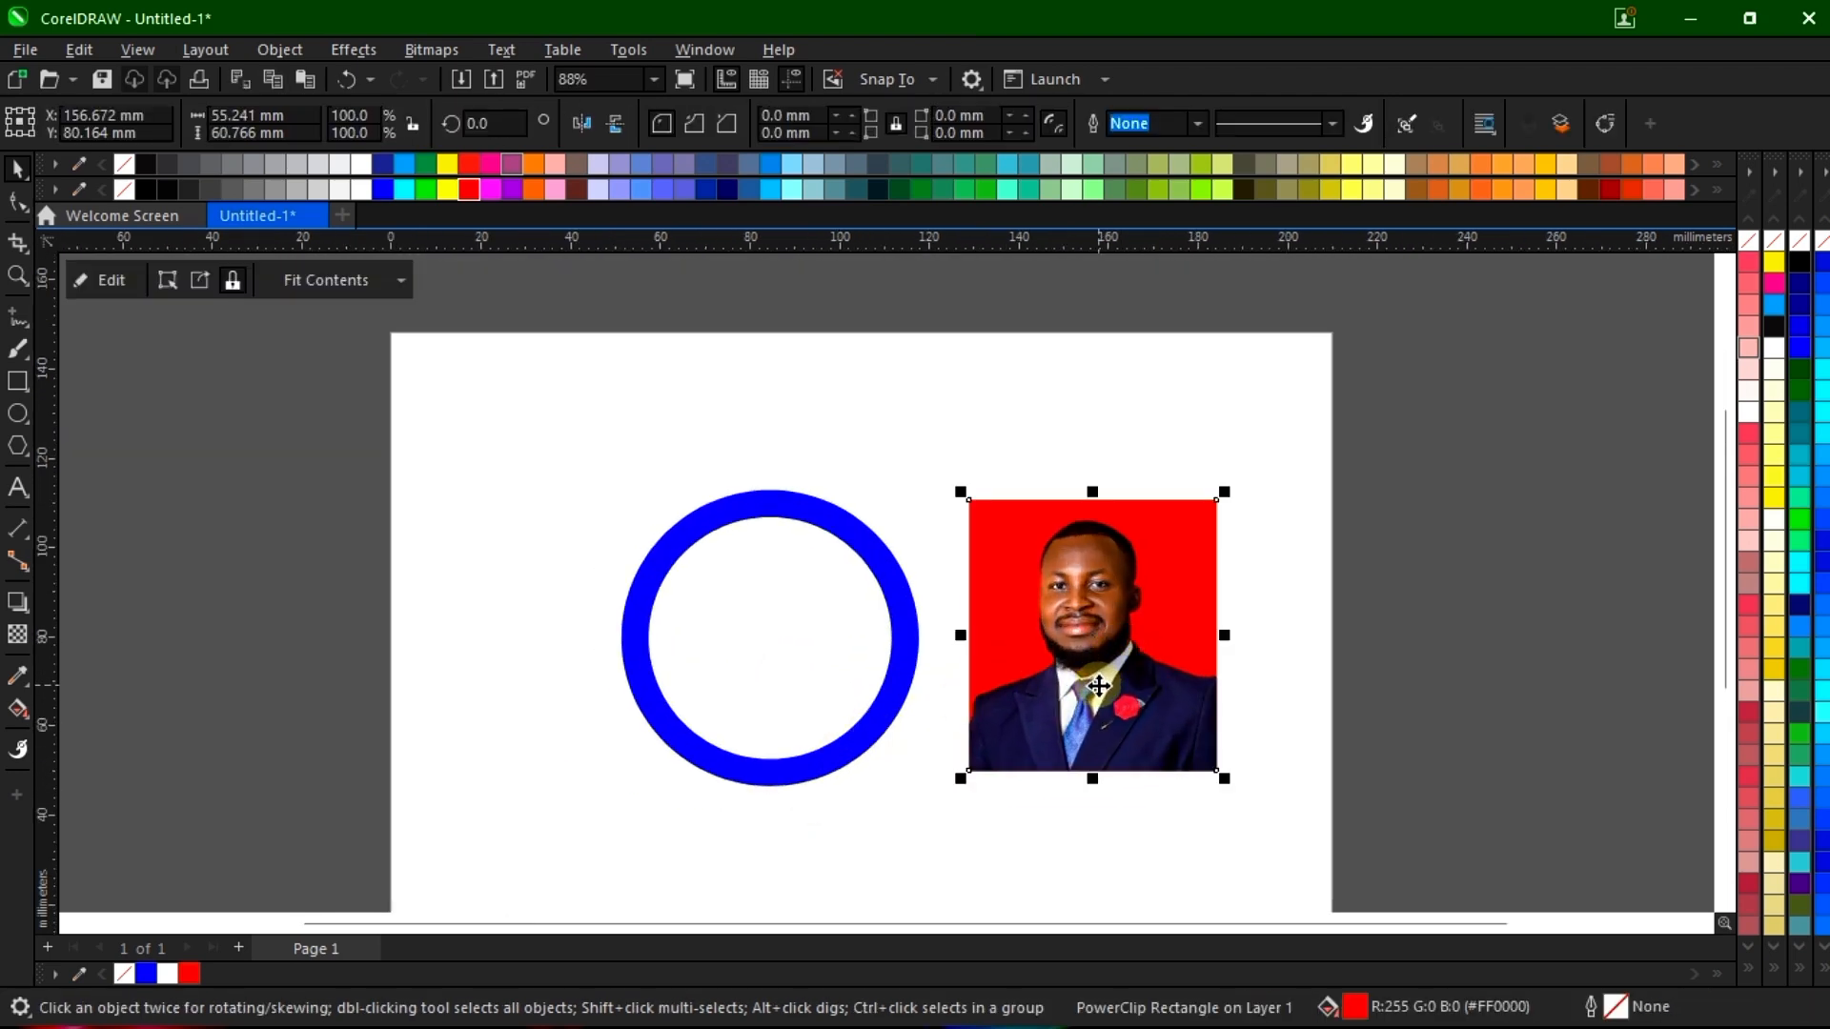
left_click(1429, 565)
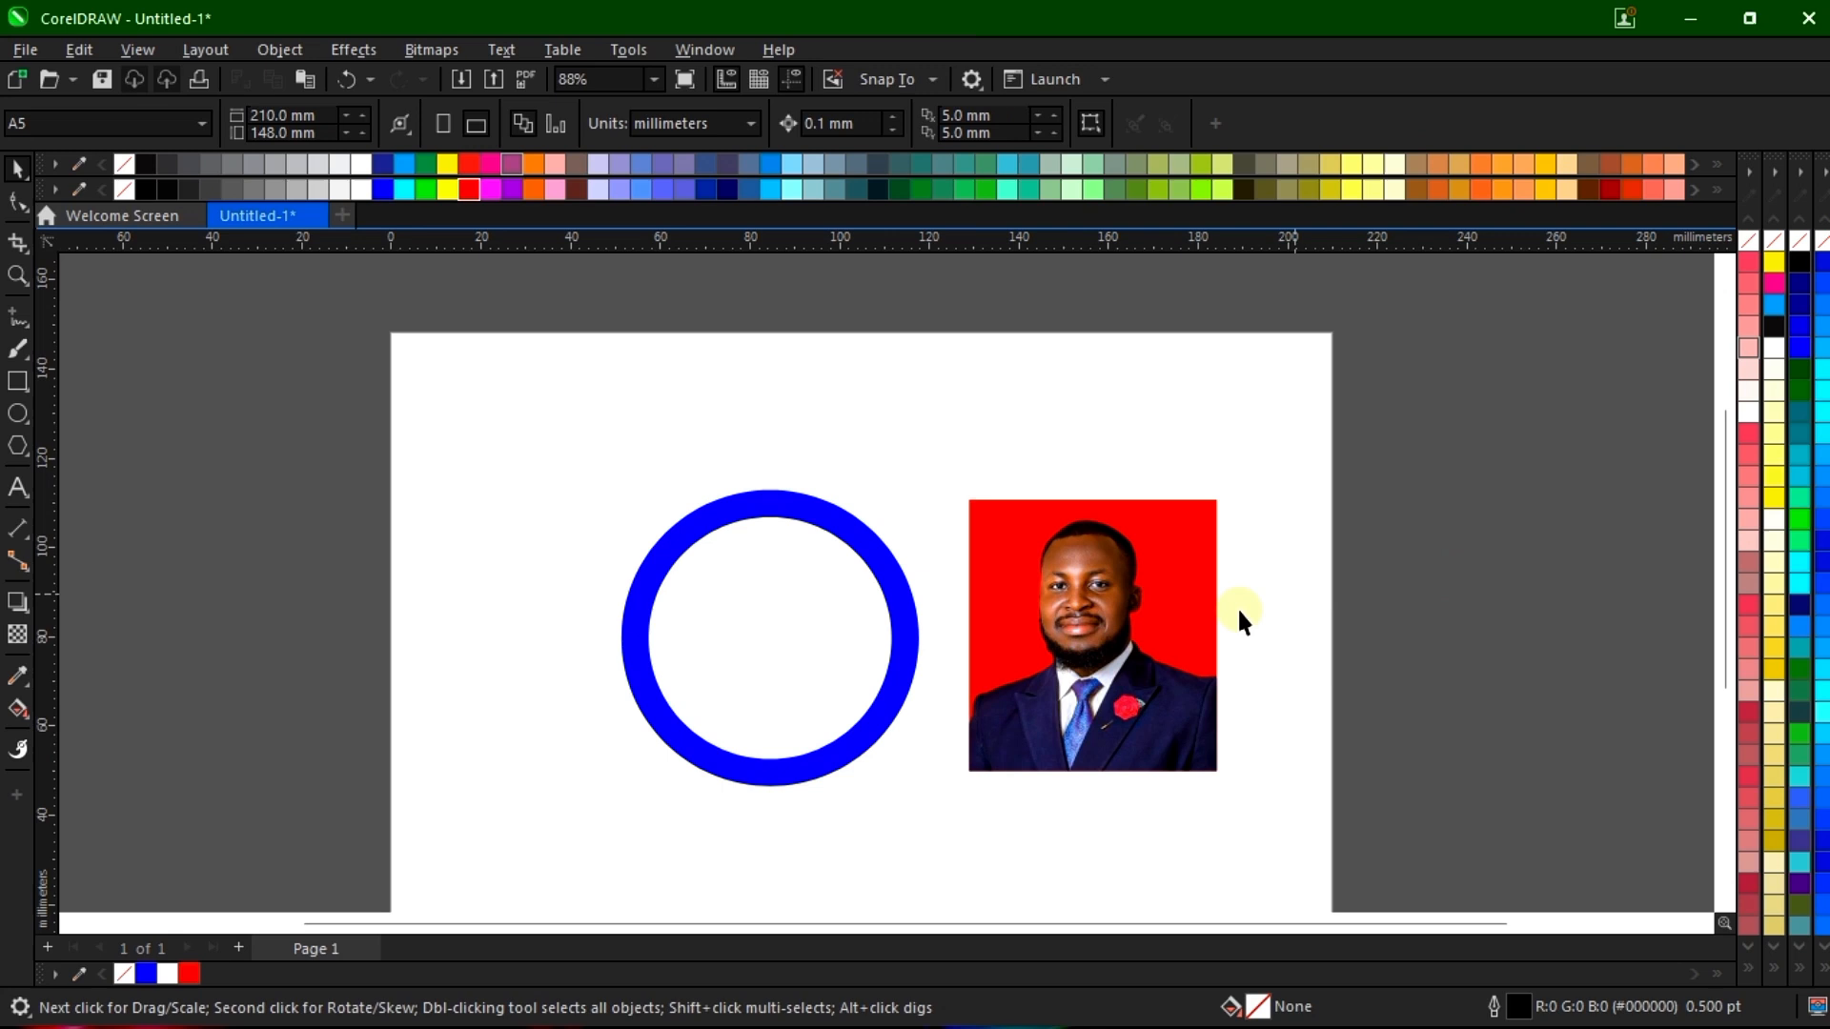
left_click(1088, 633)
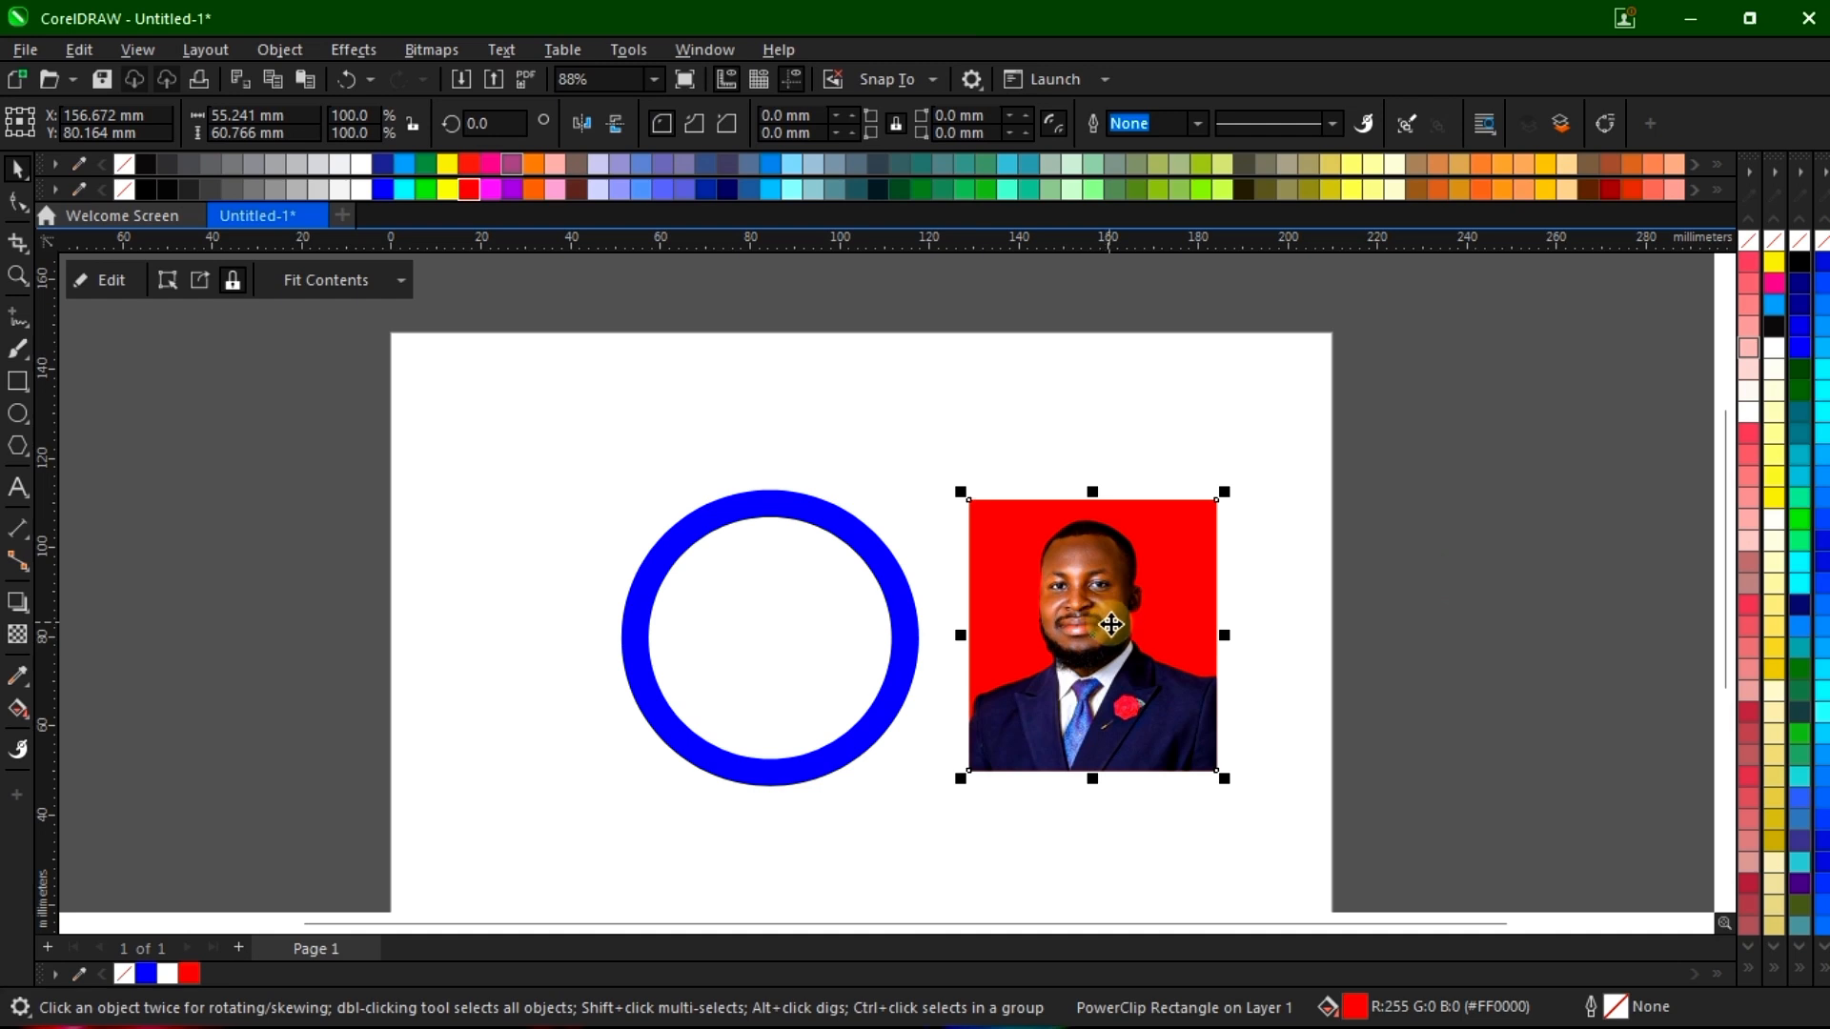
right_click(1106, 678)
left_click(1158, 282)
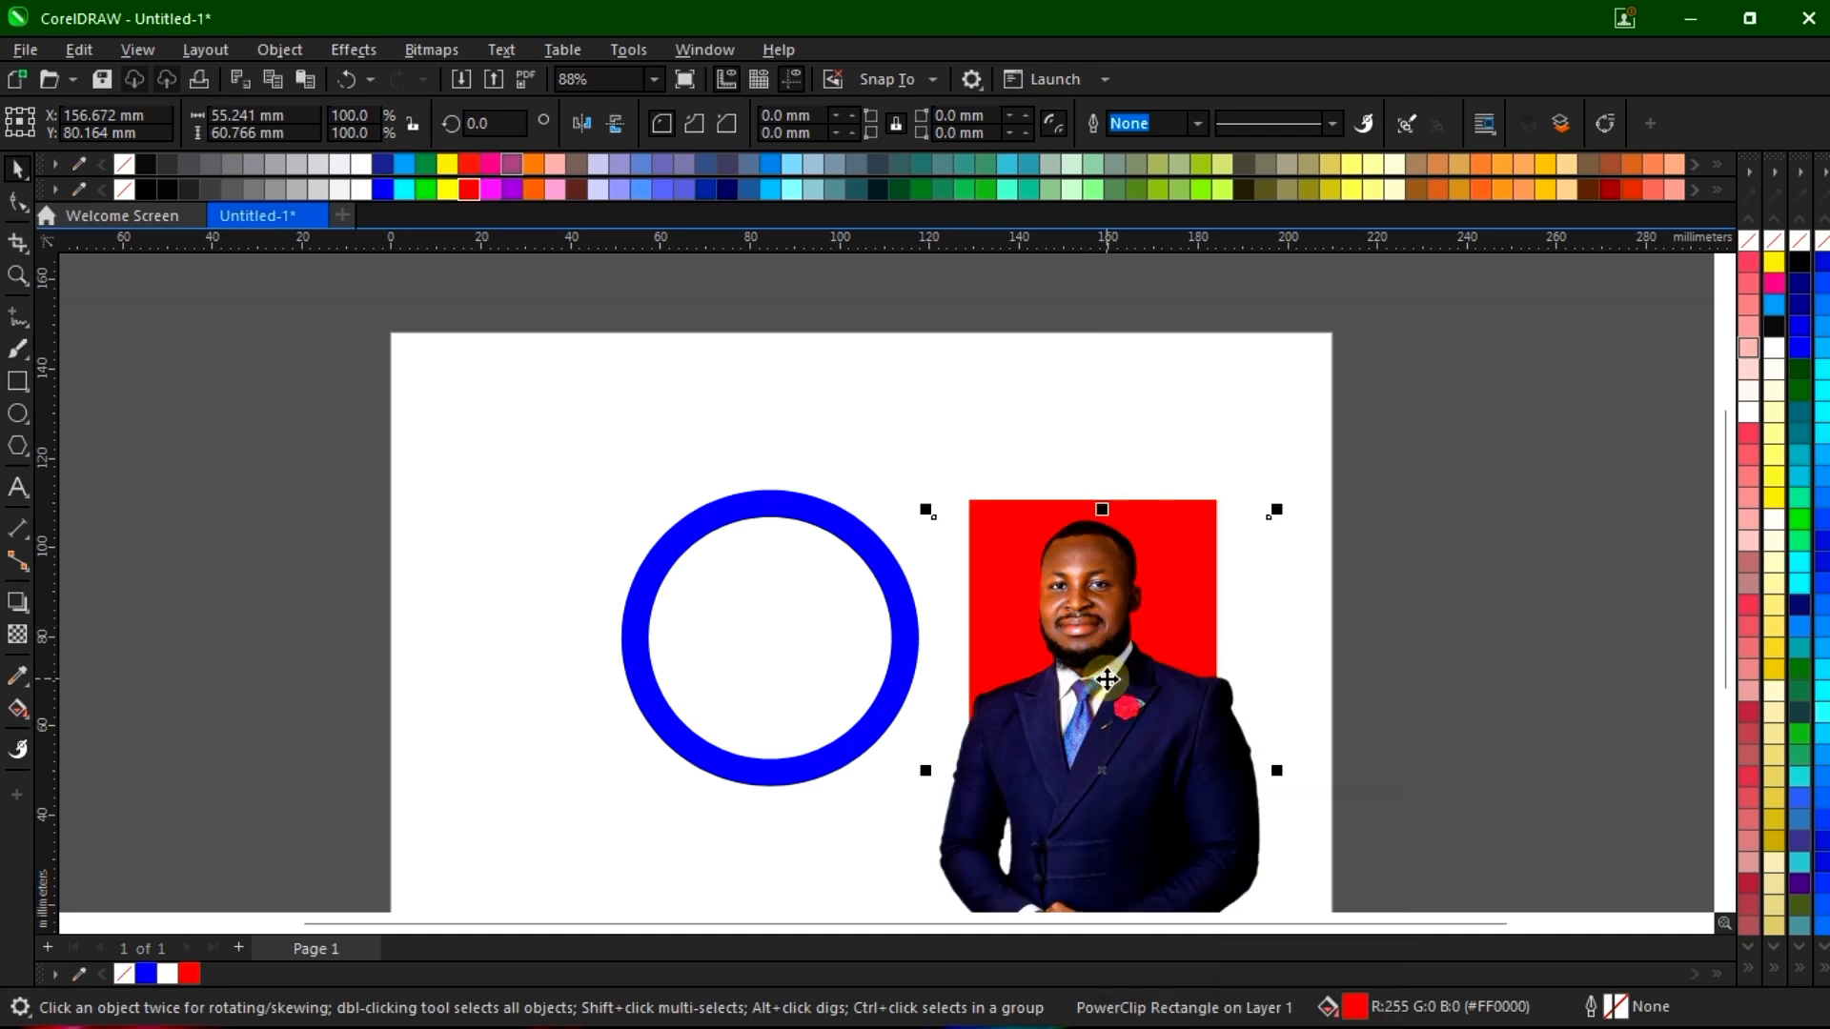
left_click_drag(1010, 636, 432, 621)
Delete the red rectangle and move the photo right of the ring to about X 167.7, Y 57.9 mm
left_click(1103, 633)
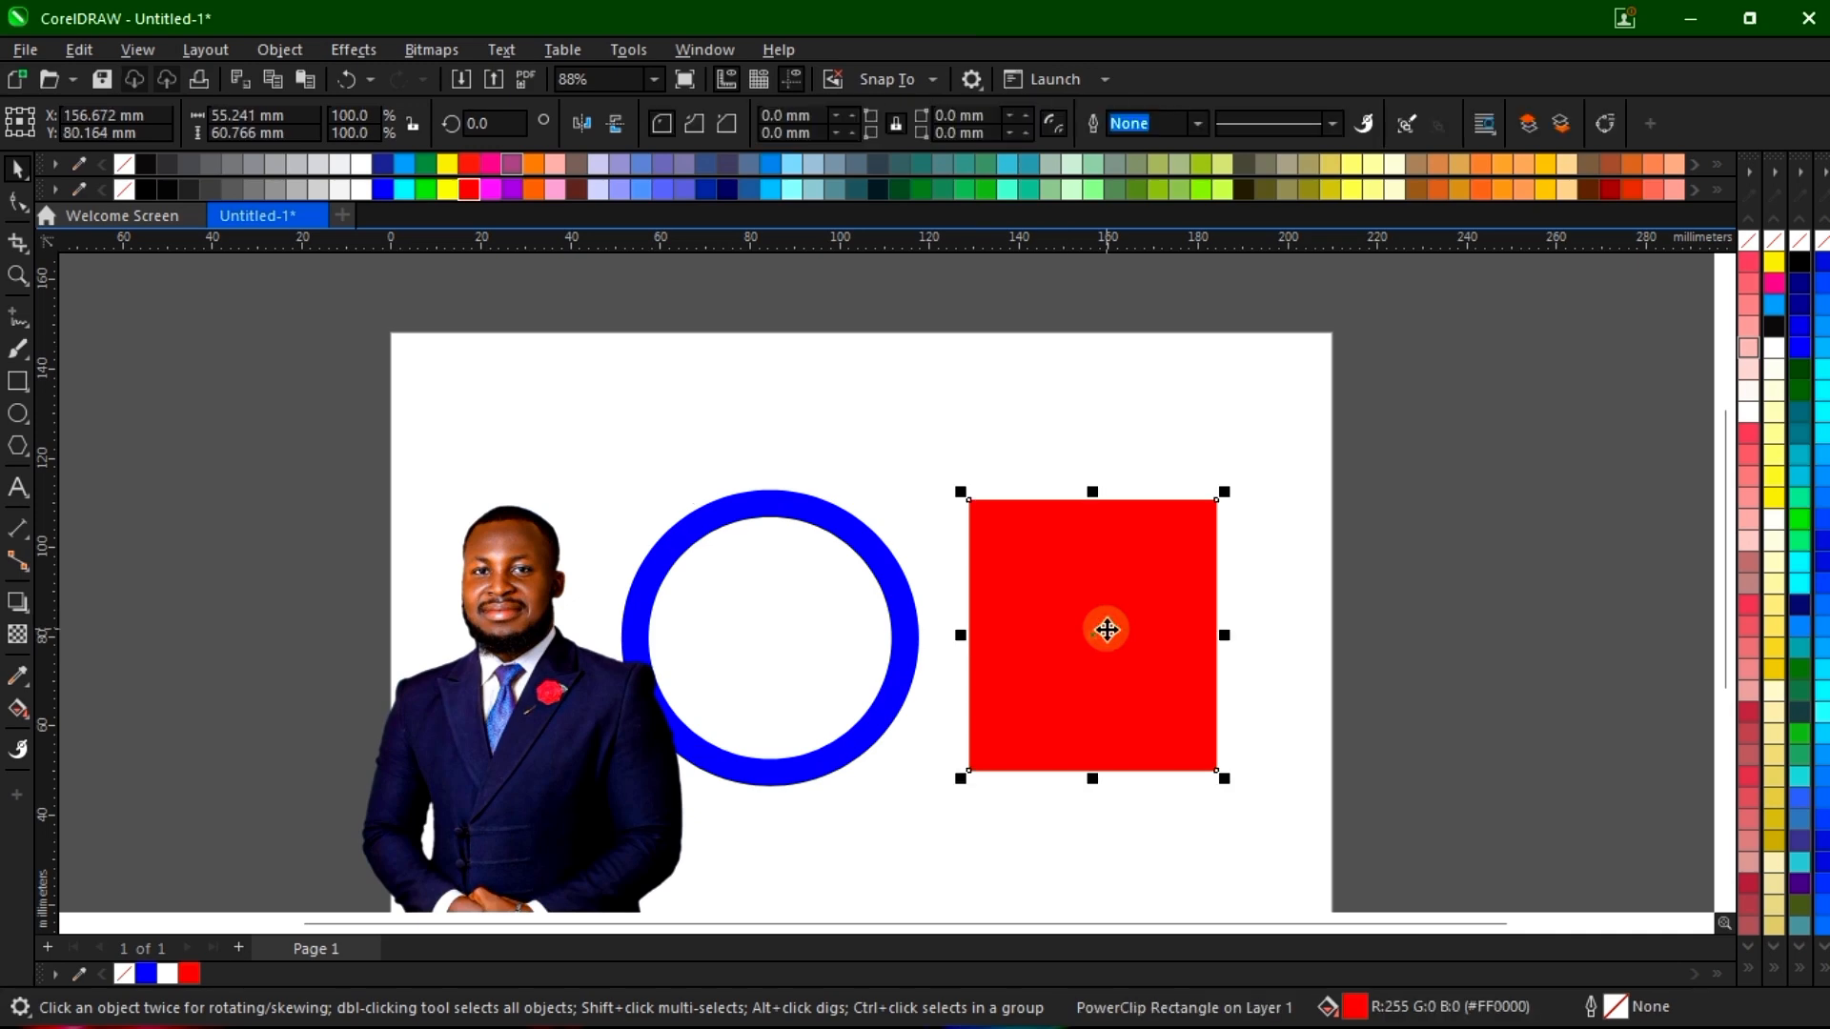
key("Delete")
left_click_drag(569, 721, 1577, 645)
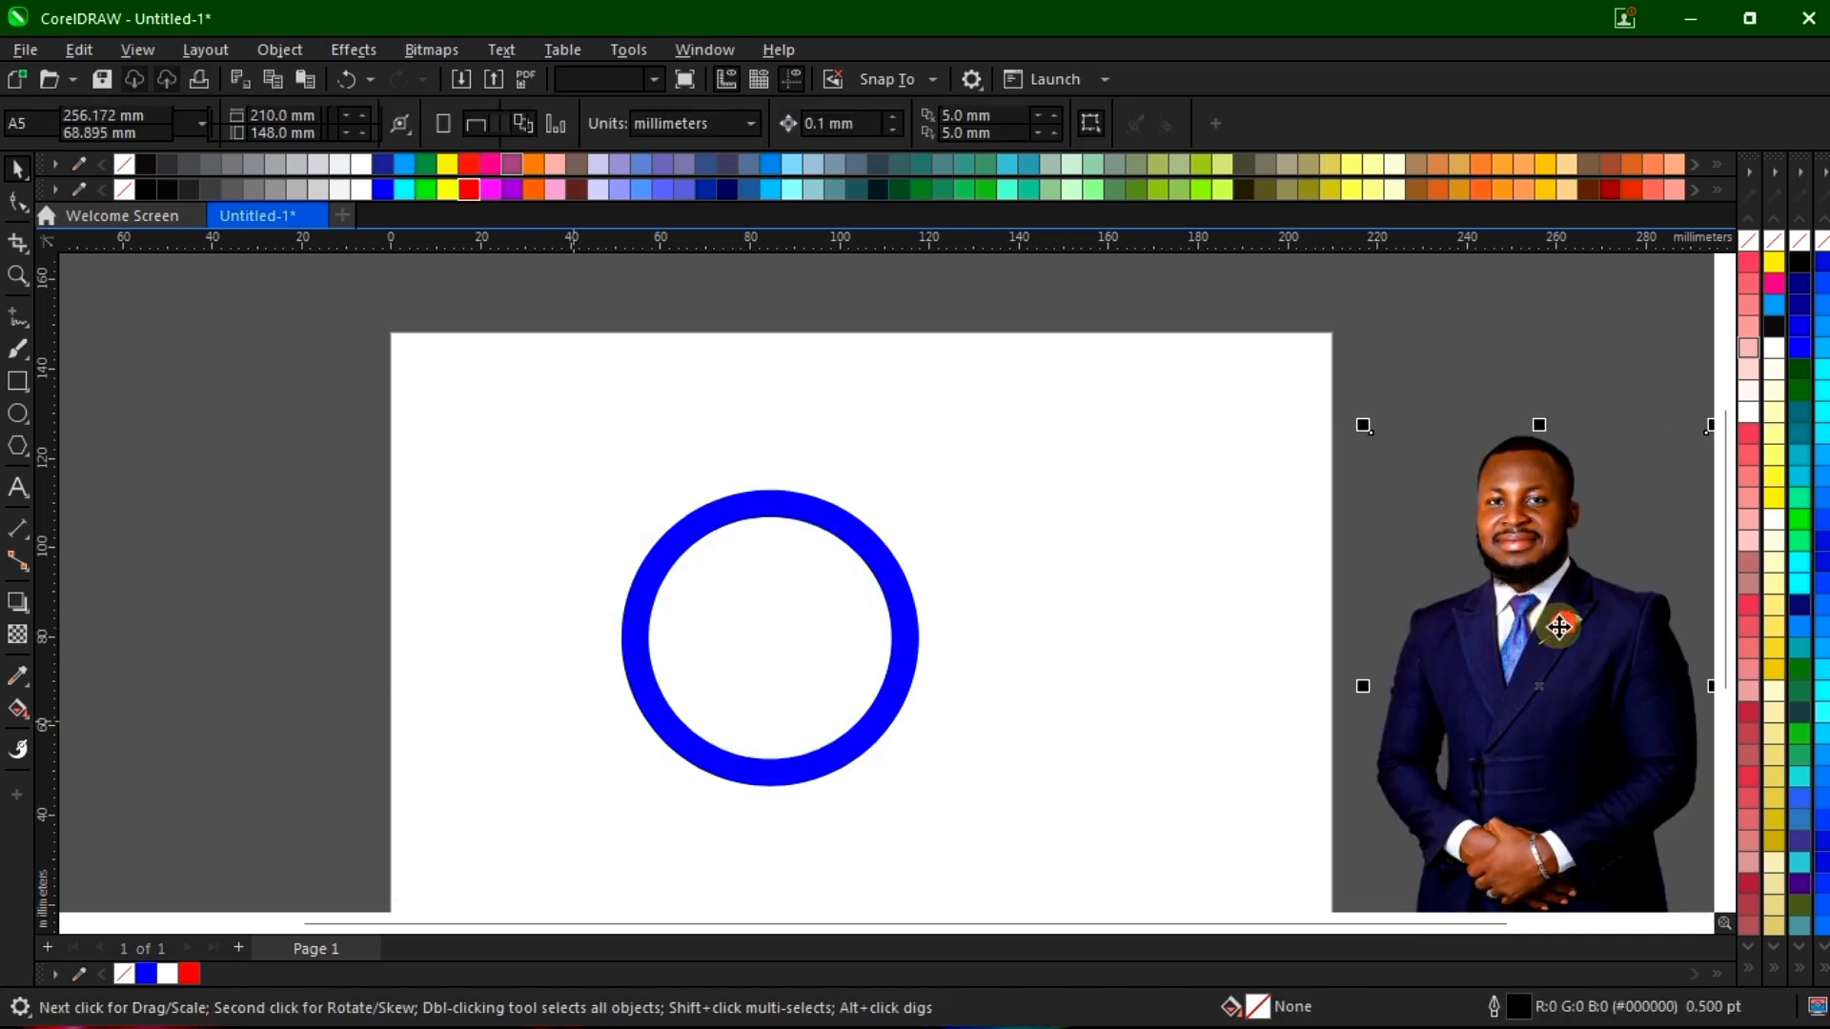
scroll(1236, 502, "down", 1)
scroll(1344, 563, "up", 3)
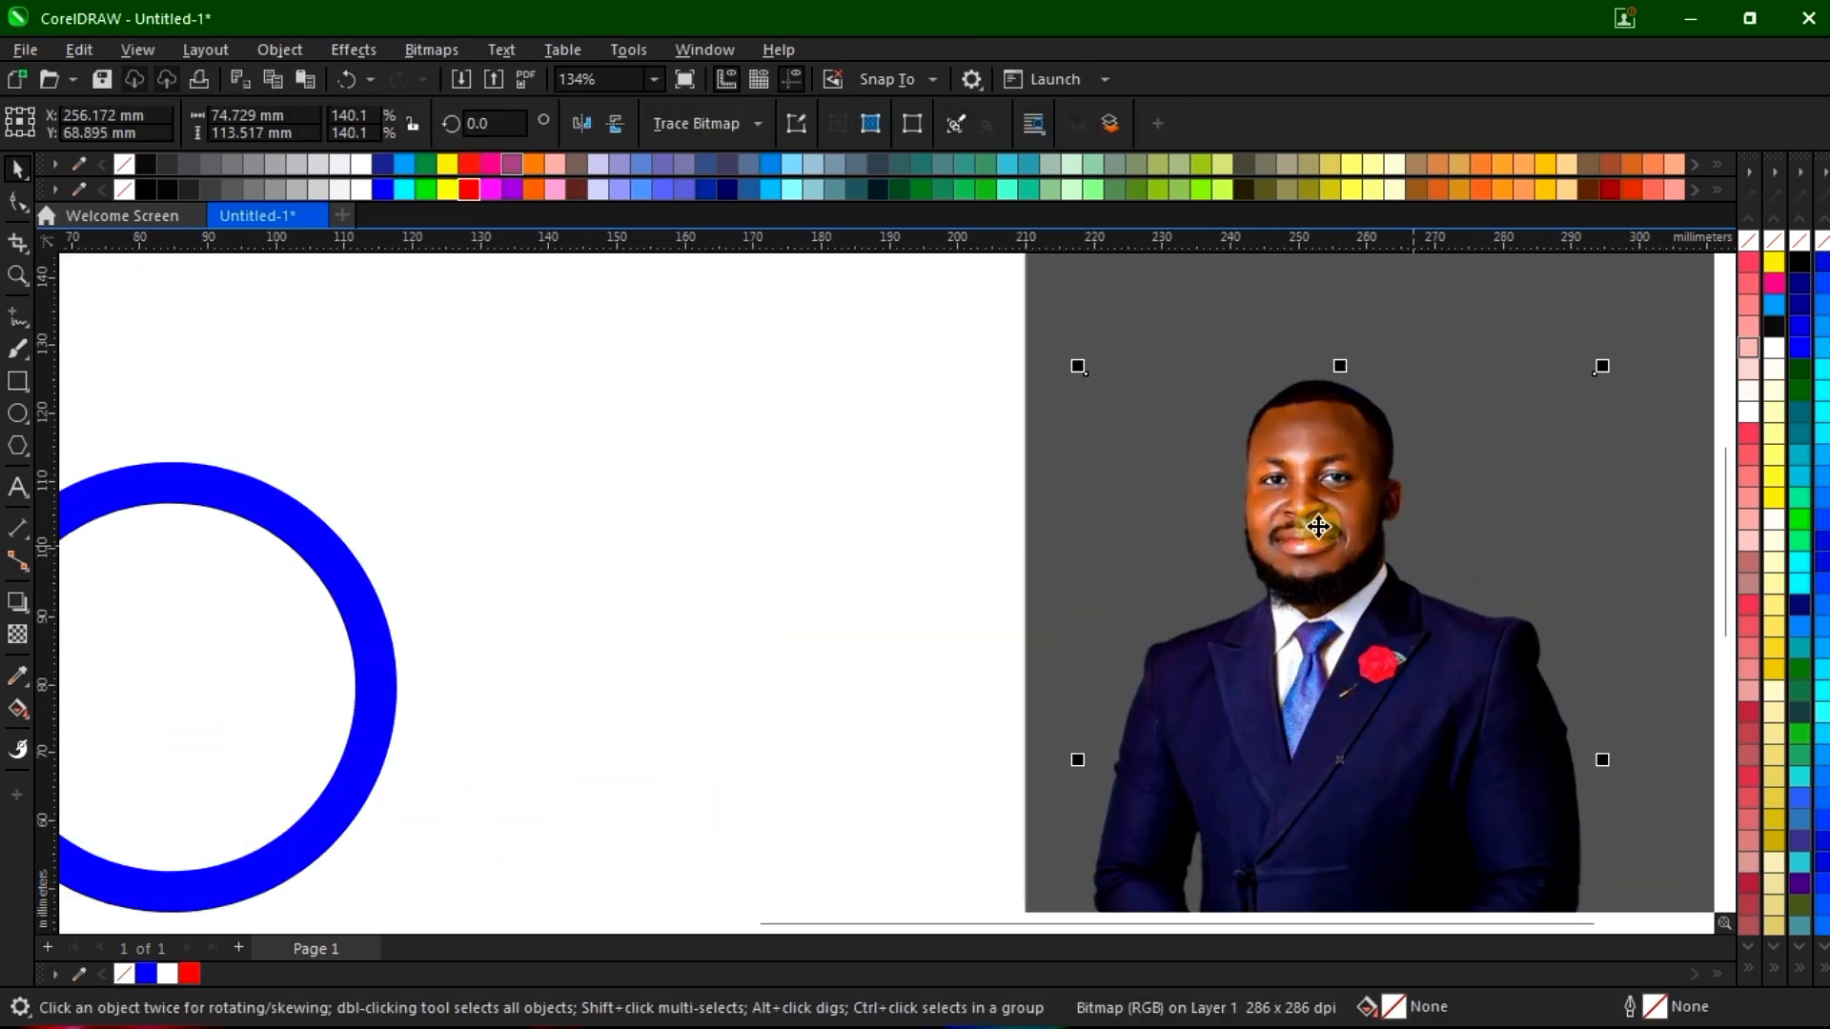
scroll(1541, 565, "down", 2)
left_click_drag(1541, 565, 1047, 556)
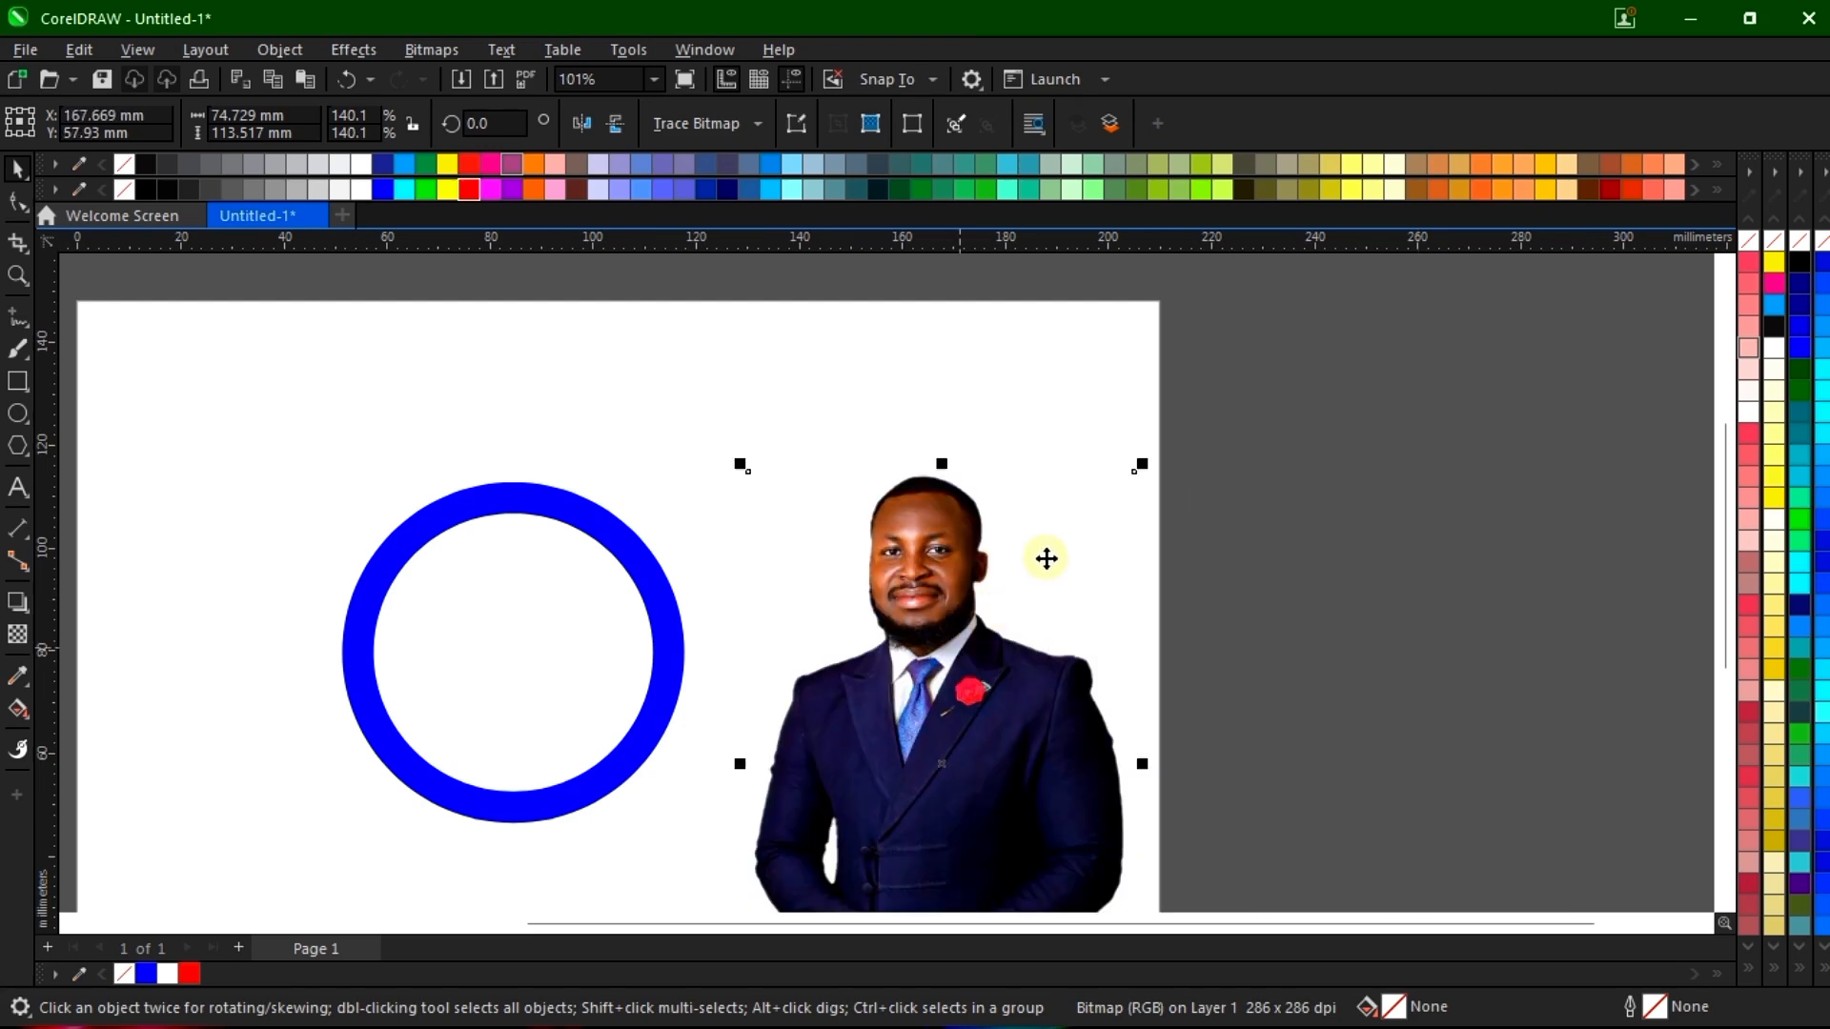
Drop the 140.1% photo onto the ring's inner circle and choose PowerClip Inside for it
scroll(1327, 637, "down", 1)
left_click(654, 695)
scroll(657, 700, "up", 2)
left_click(1139, 593)
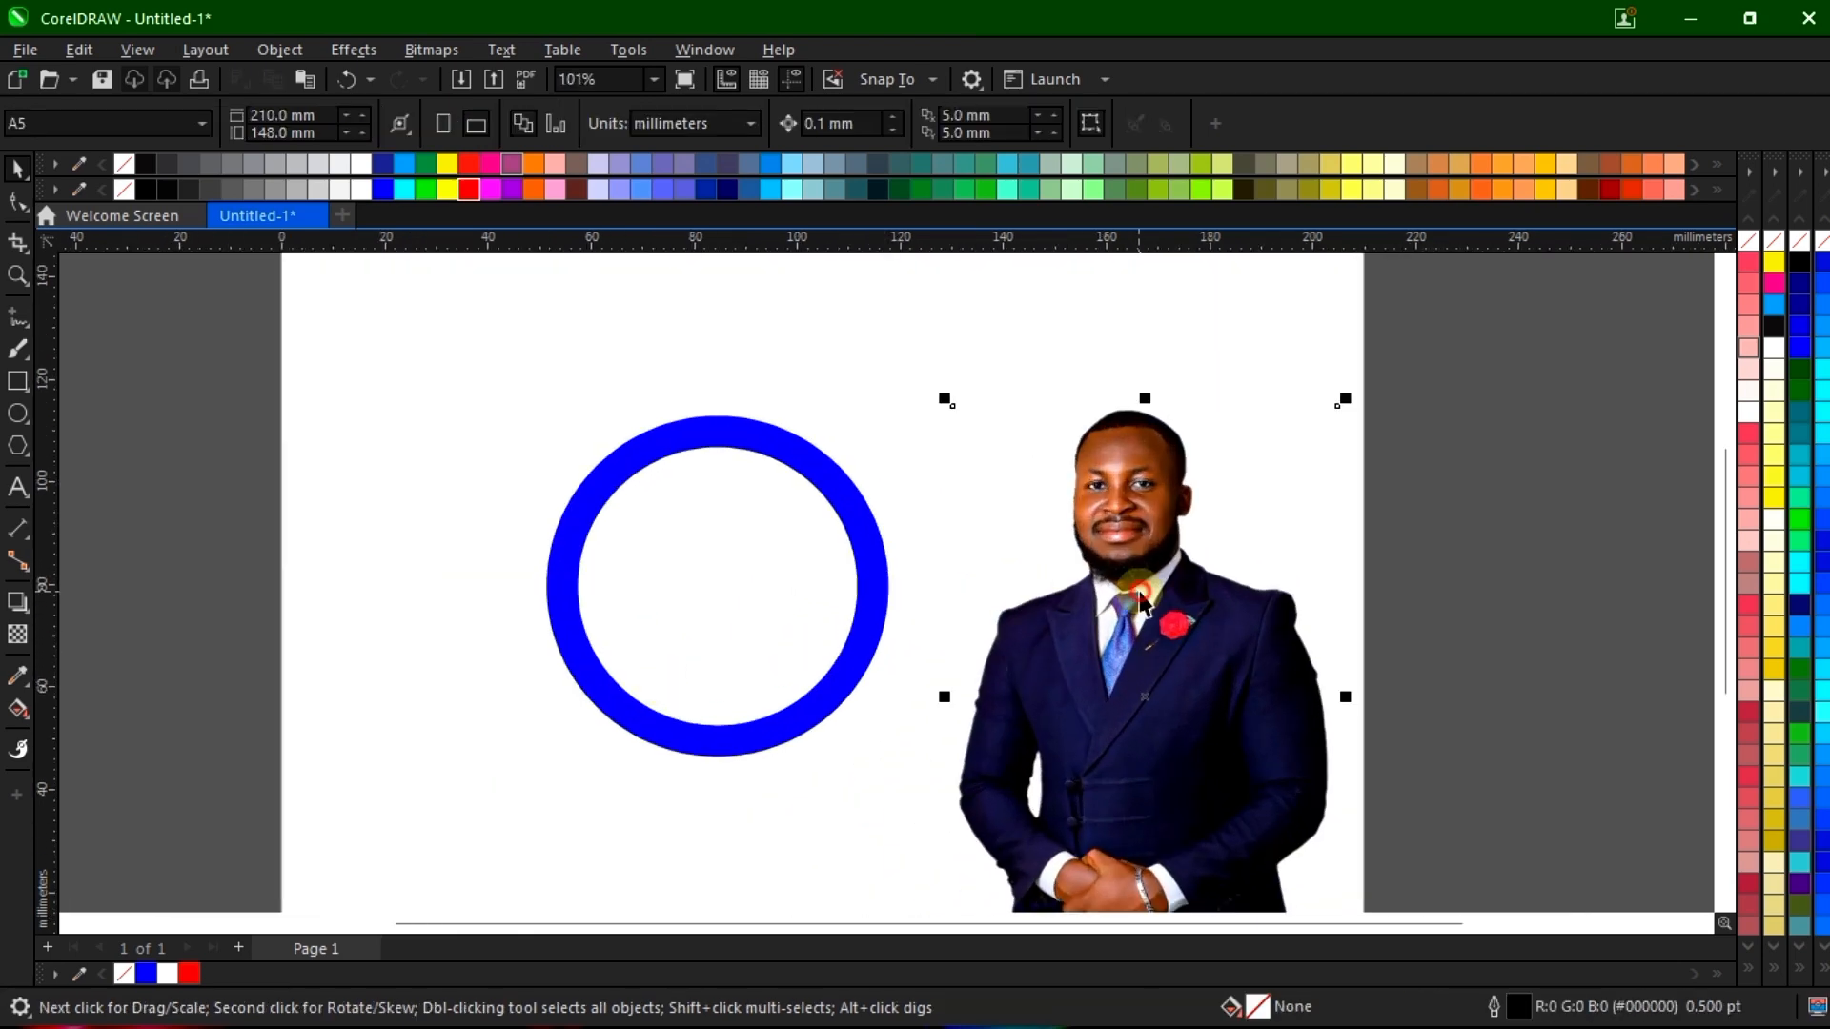
scroll(1211, 592, "down", 1)
left_click_drag(1134, 591, 775, 597)
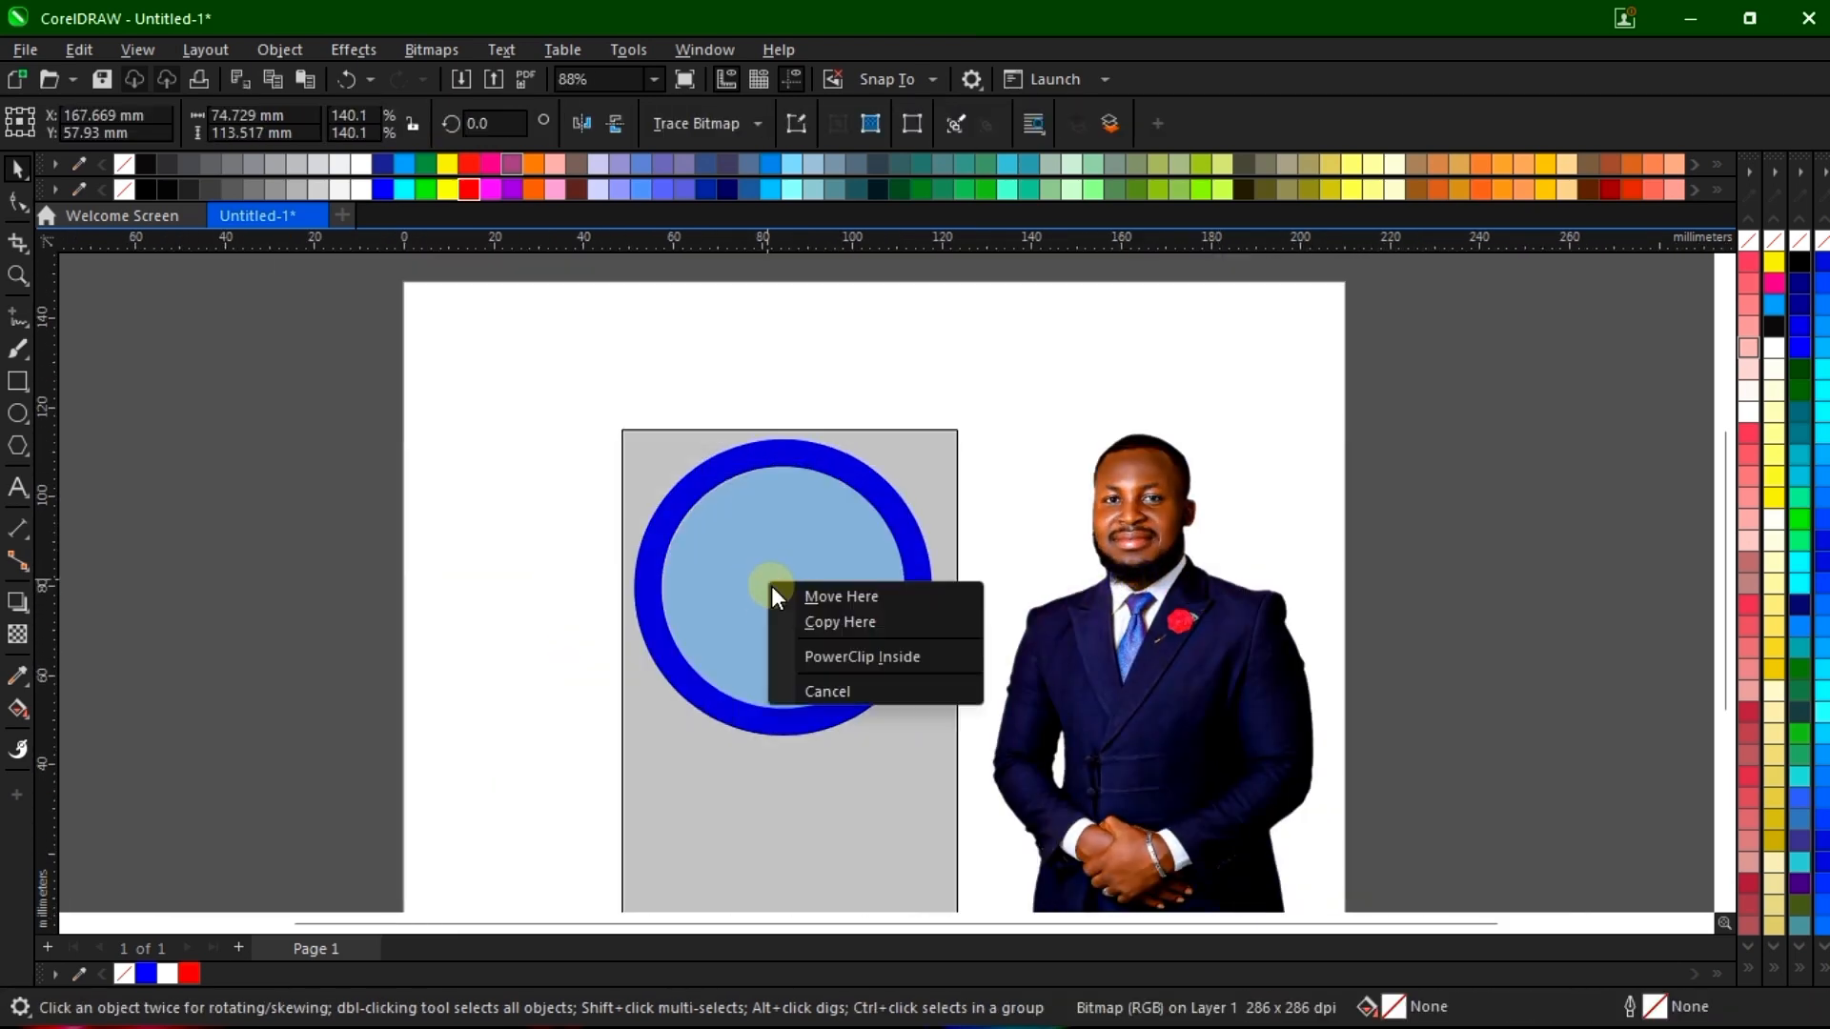
left_click(856, 658)
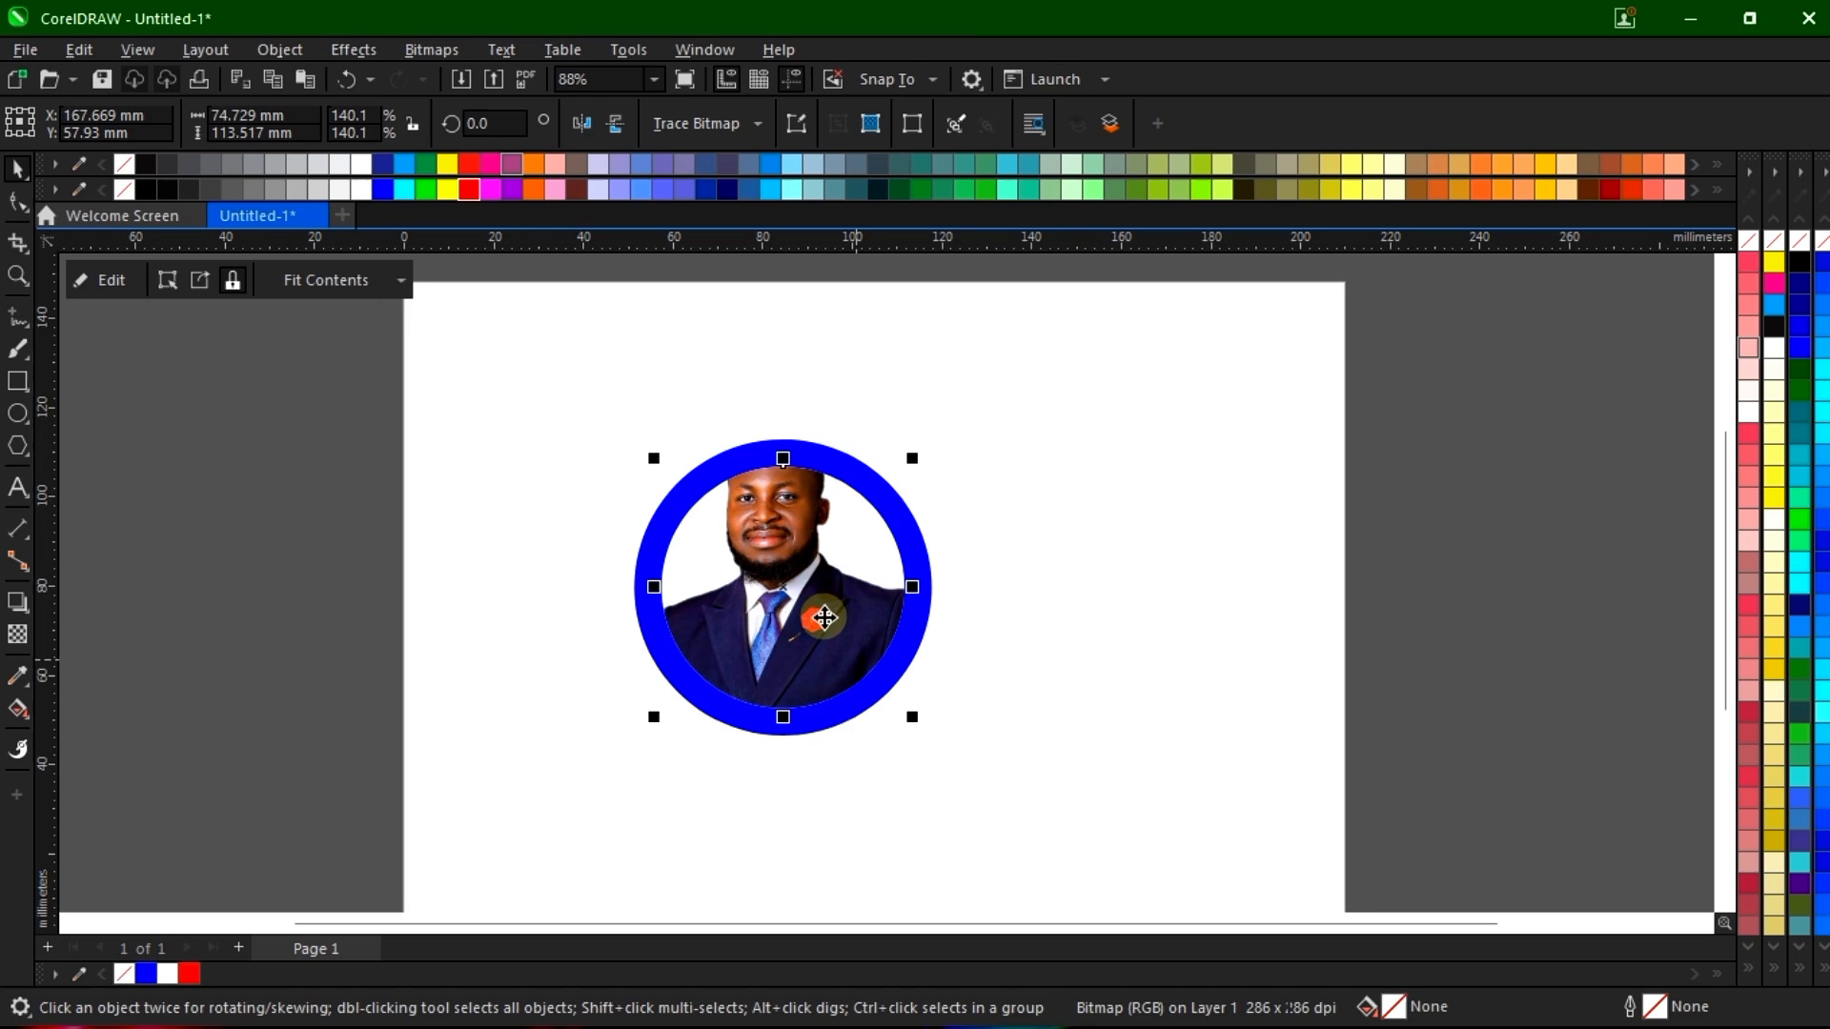
Open the circle's PowerClip contents for editing and move the photo to about X 86.9, Y 62.6 mm
left_click(795, 562, "ctrl")
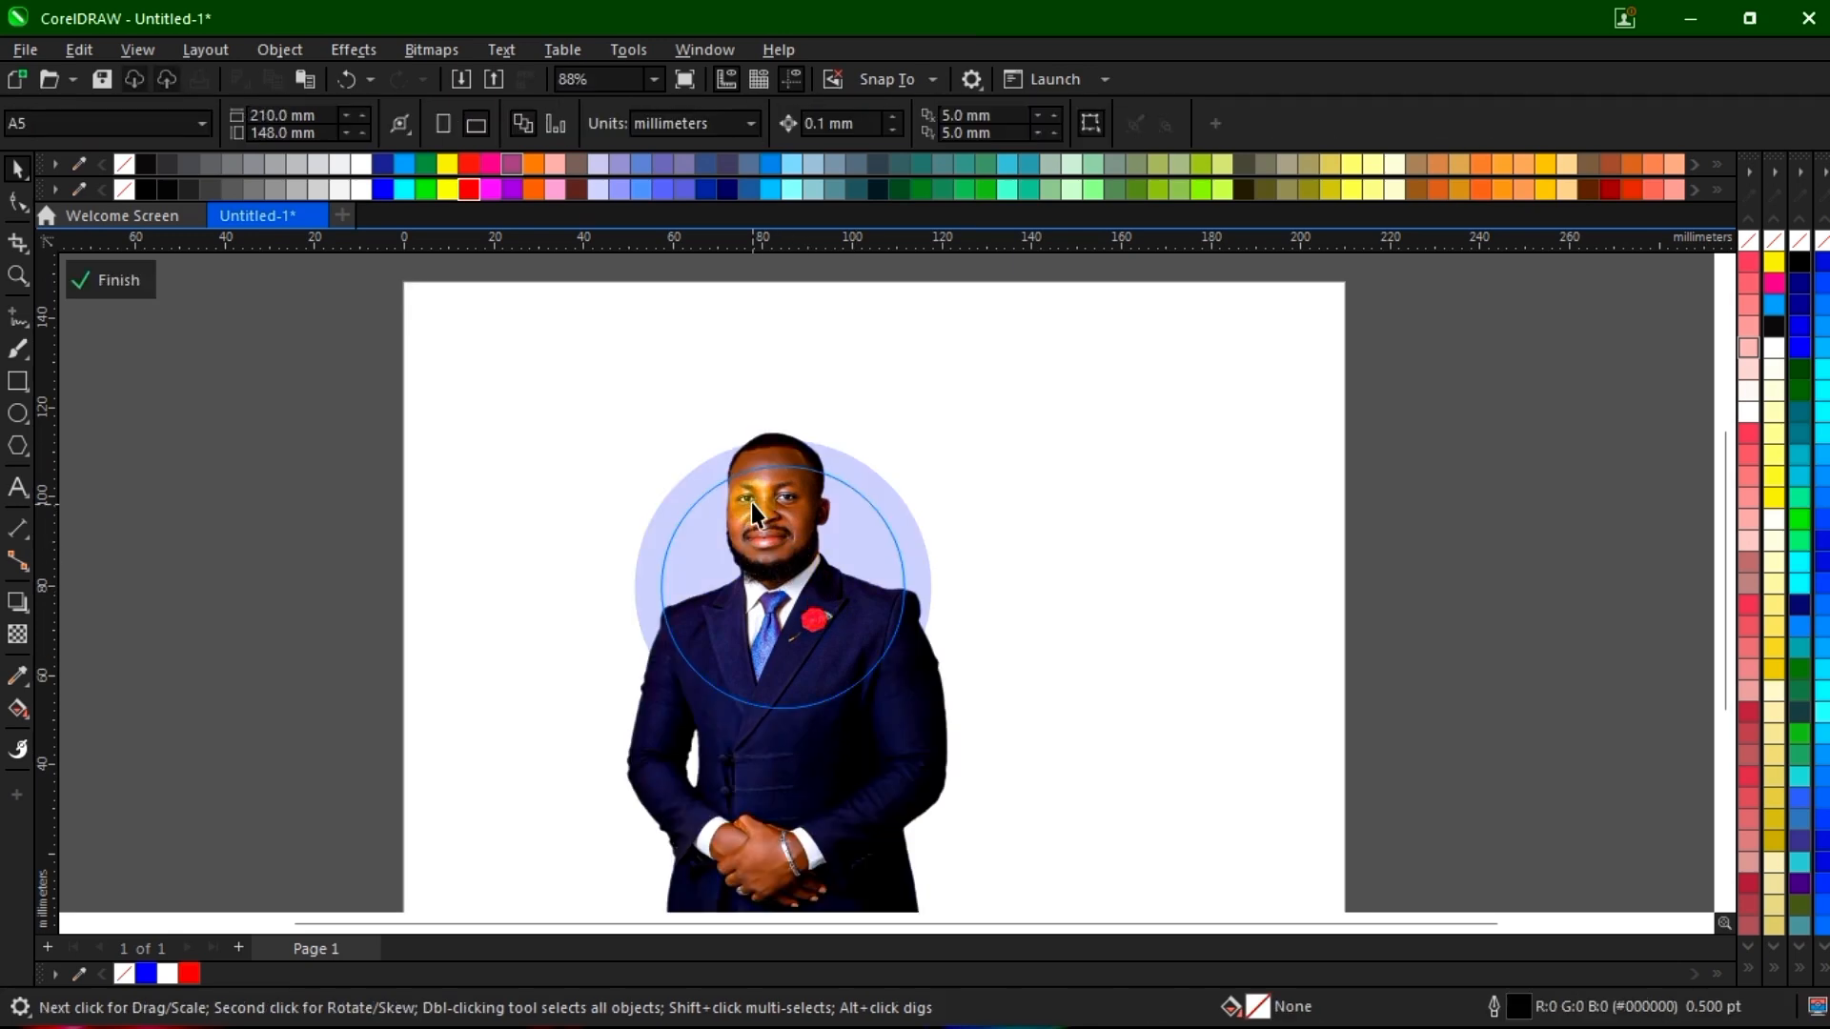
scroll(751, 502, "up", 1)
left_click(798, 562)
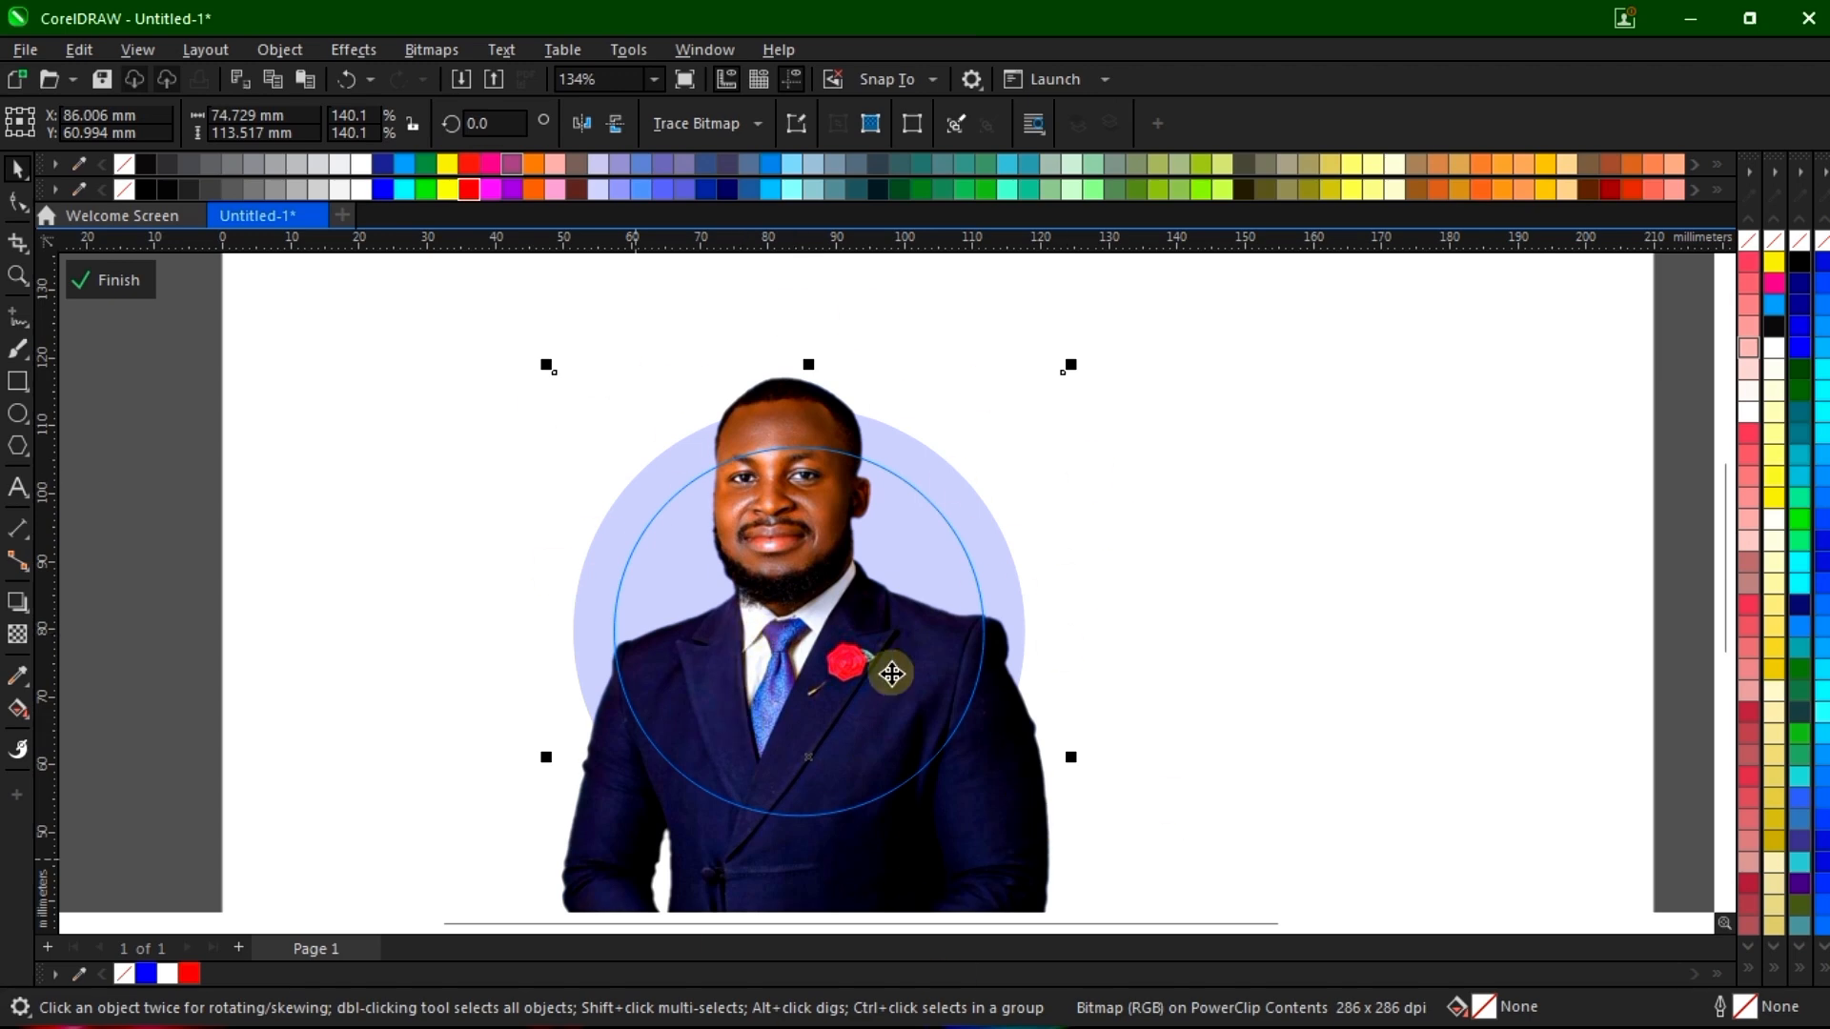
scroll(791, 420, "up", 1)
left_click_drag(772, 456, 799, 451)
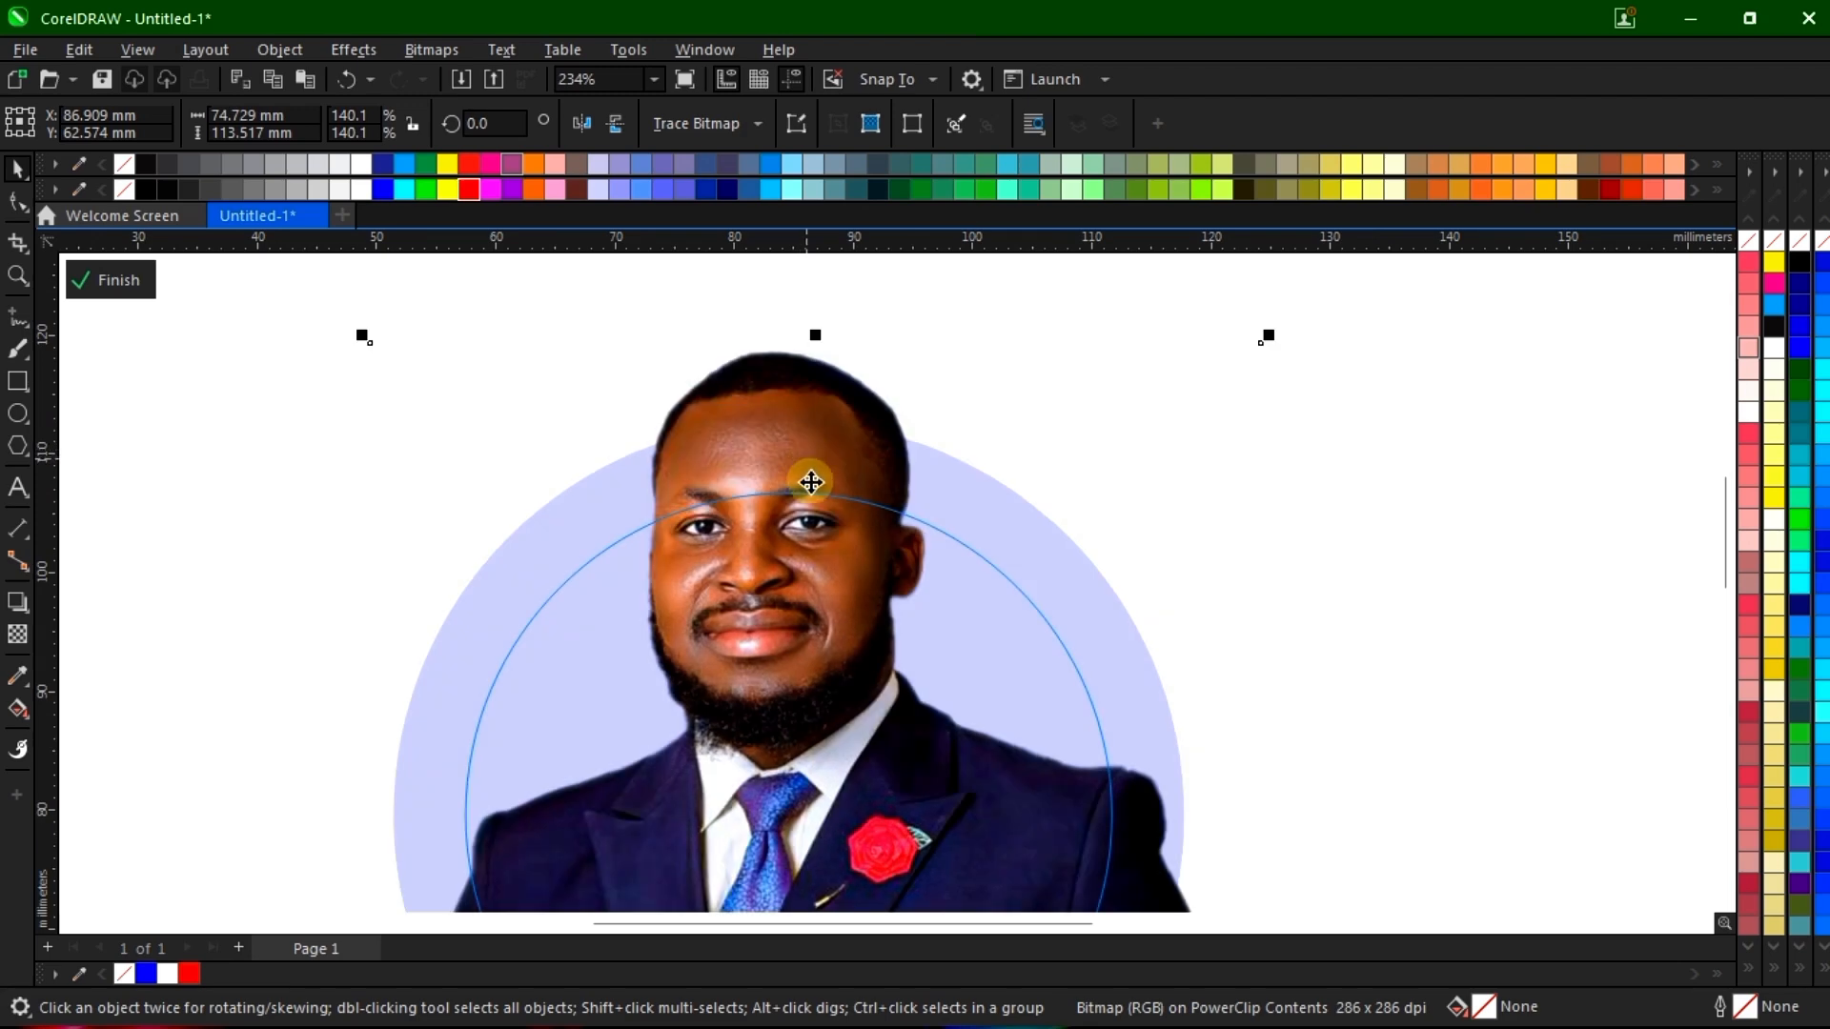
Nudge the photo up to about Y 63.4 mm and finish editing the PowerClip contents
scroll(811, 486, "down", 1)
scroll(813, 495, "down", 3)
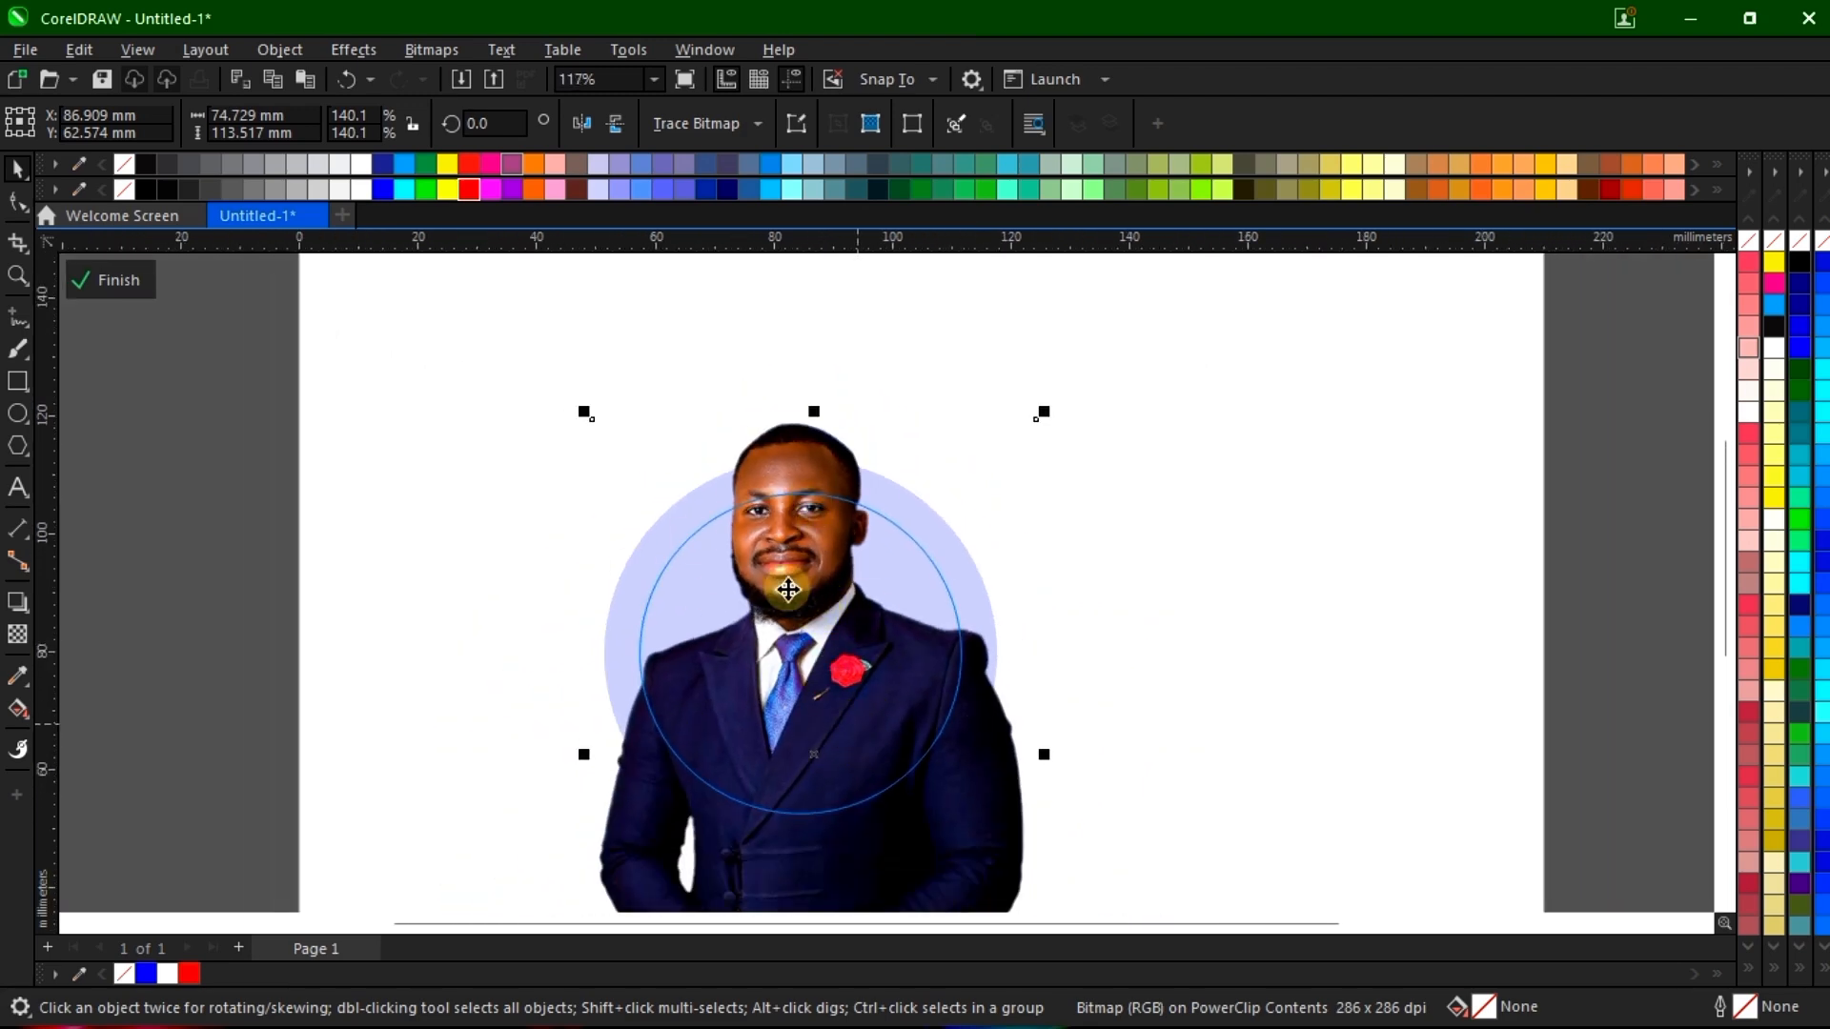
scroll(812, 615, "up", 1)
left_click_drag(815, 613, 816, 607)
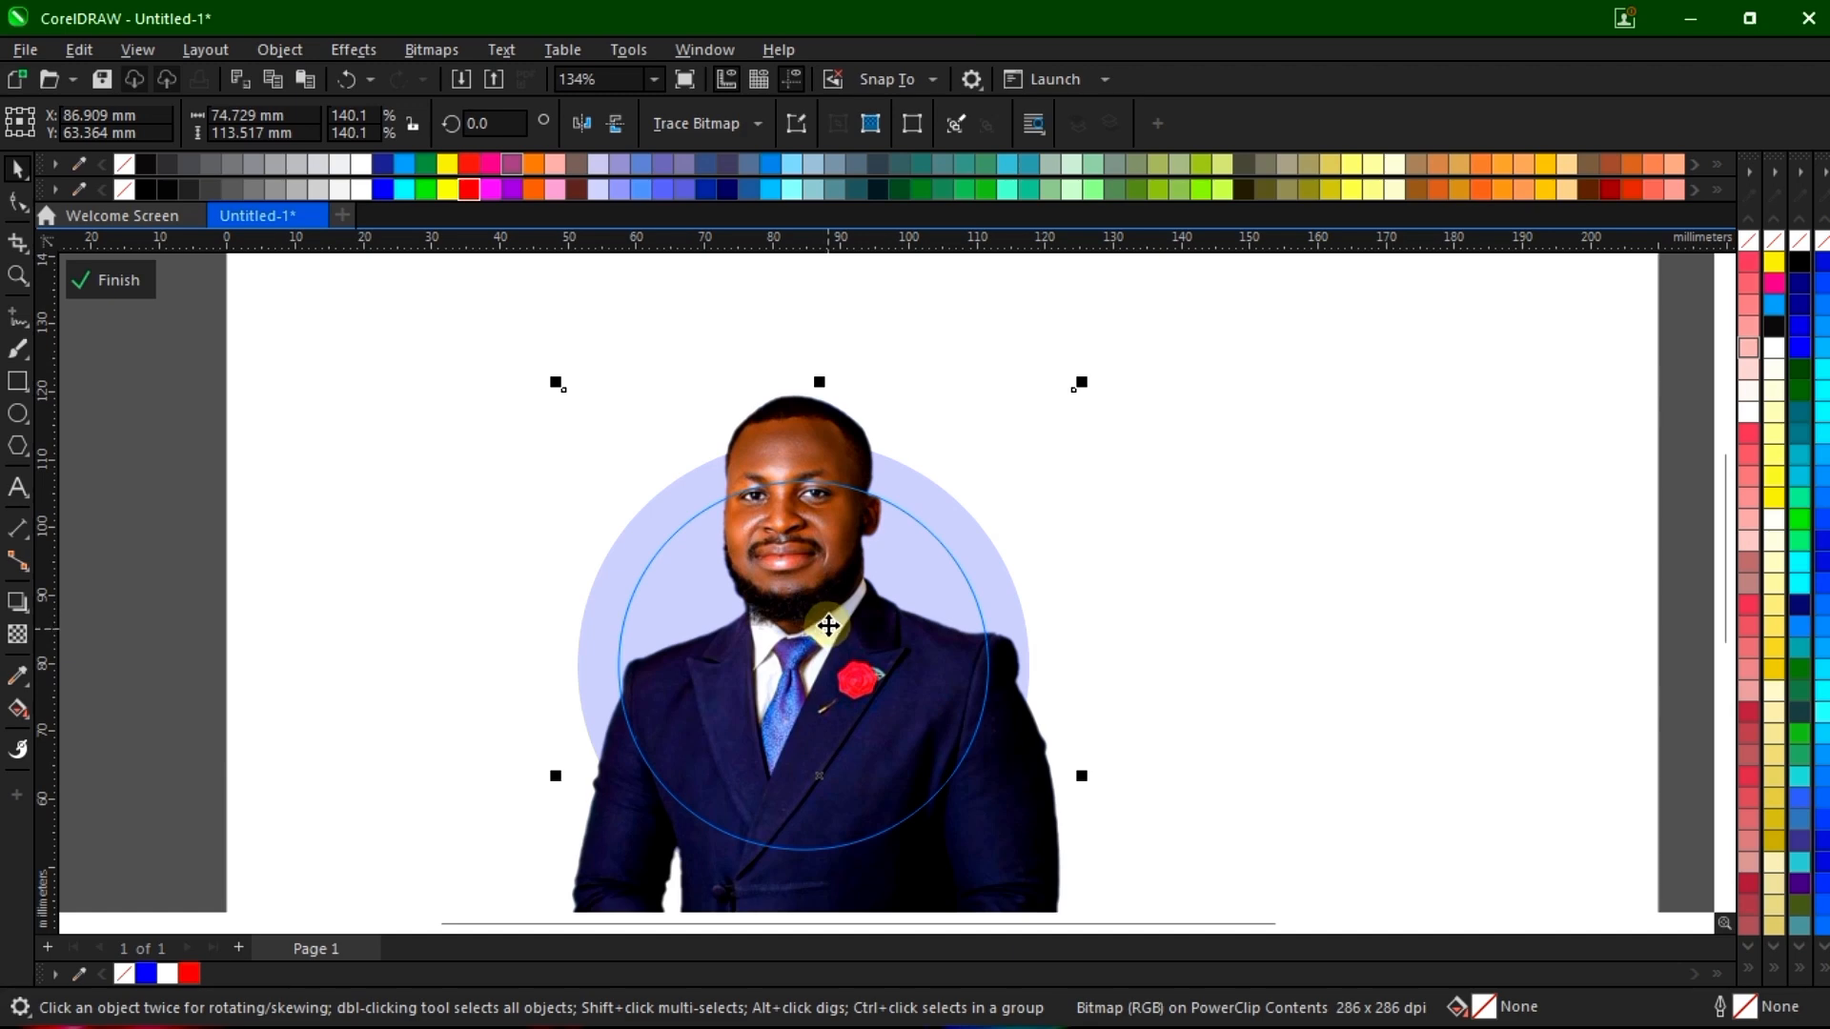
scroll(945, 507, "up", 7)
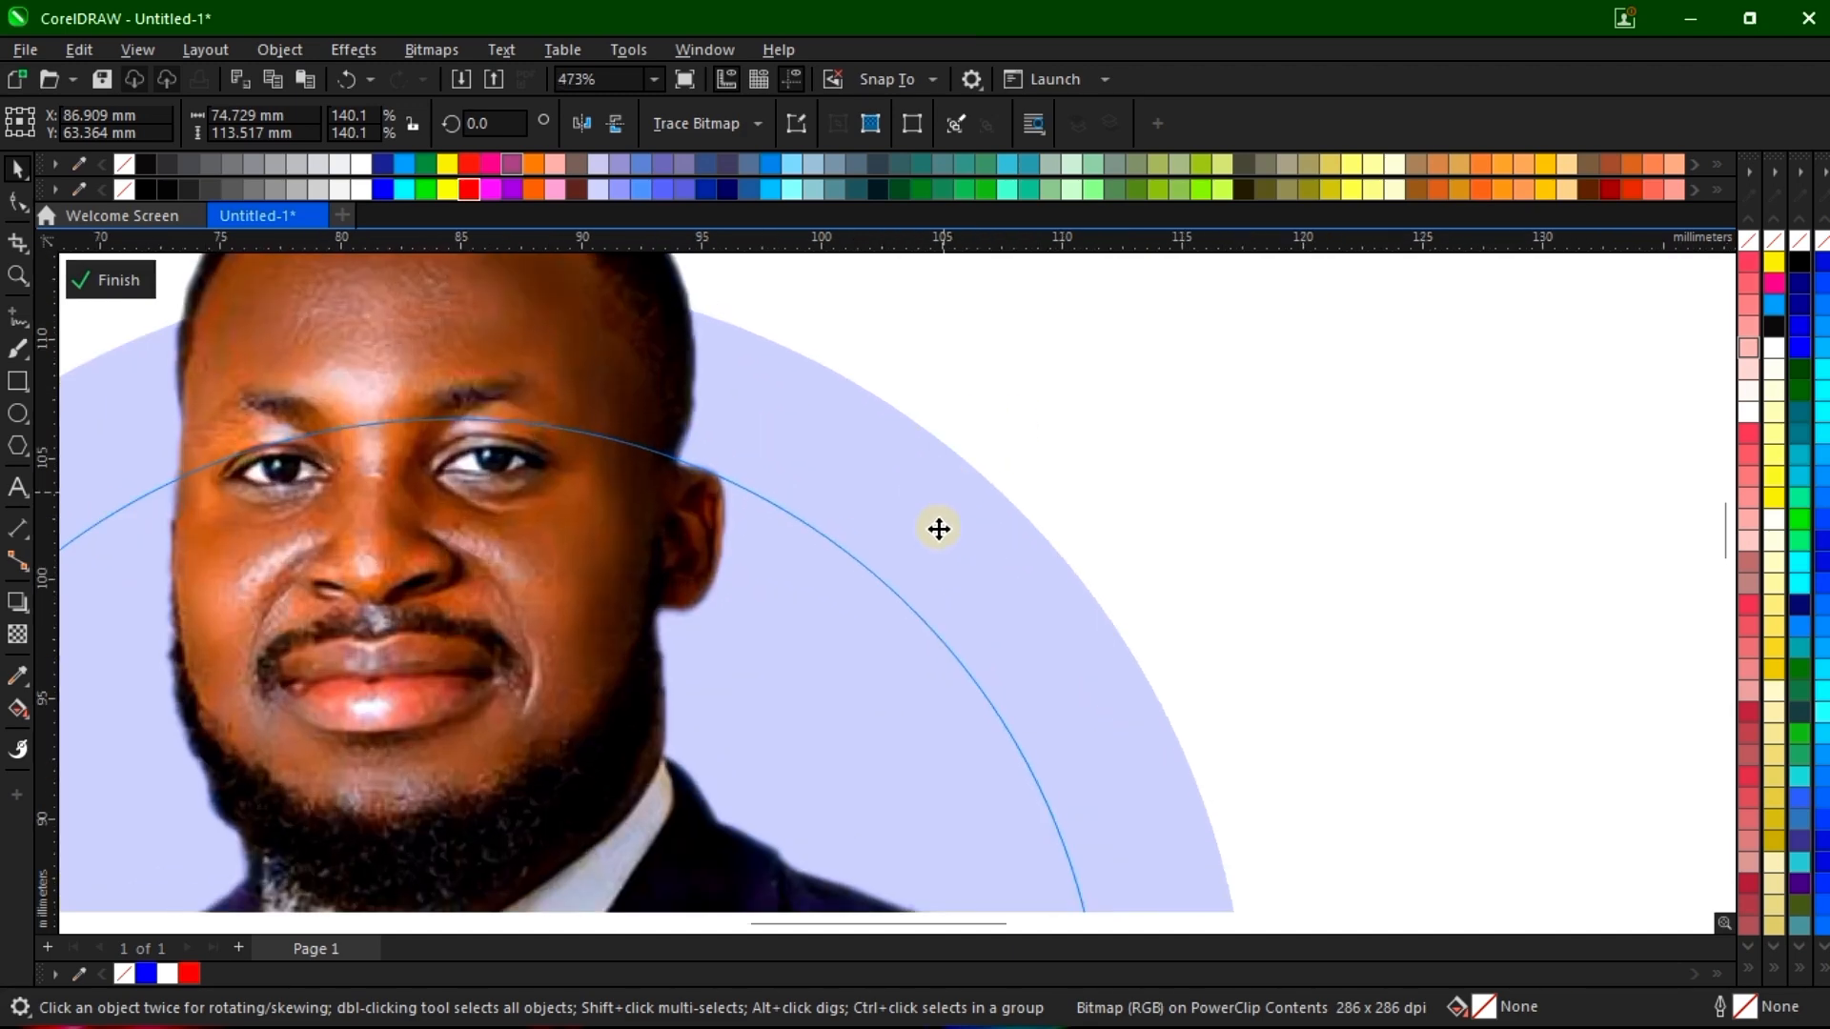
scroll(559, 435, "down", 7)
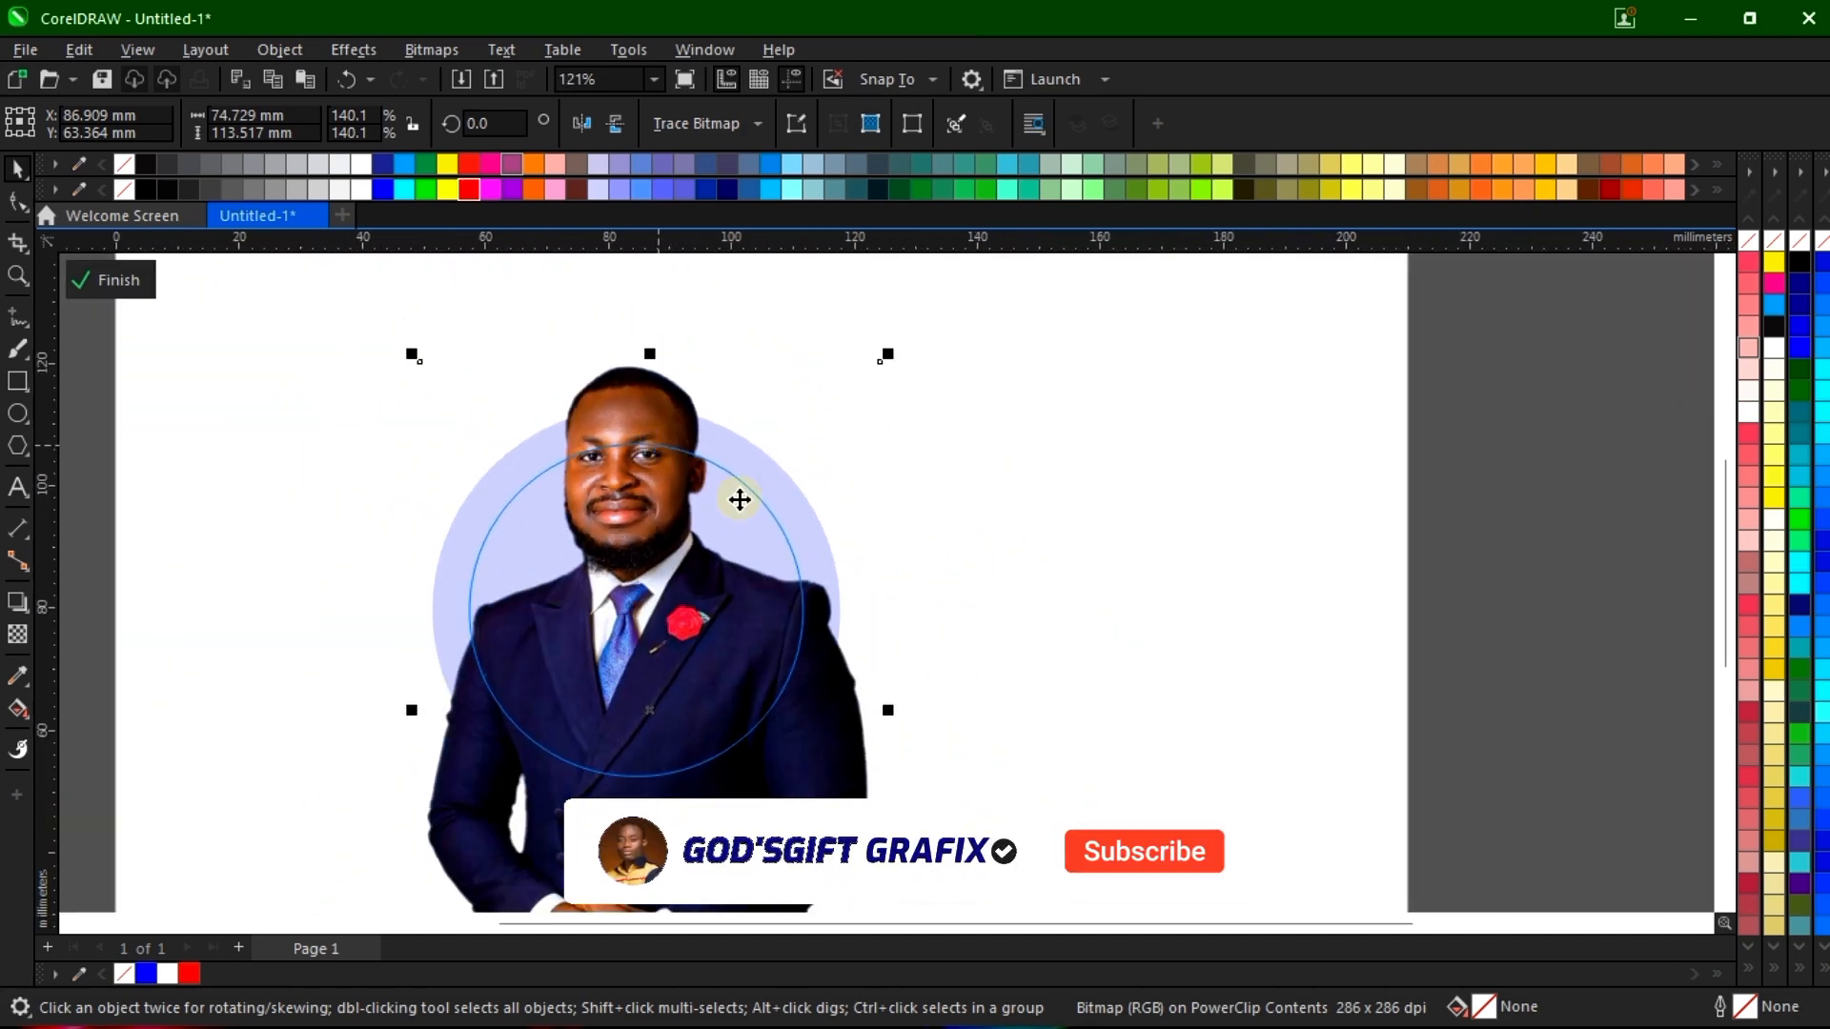
scroll(910, 562, "down", 3)
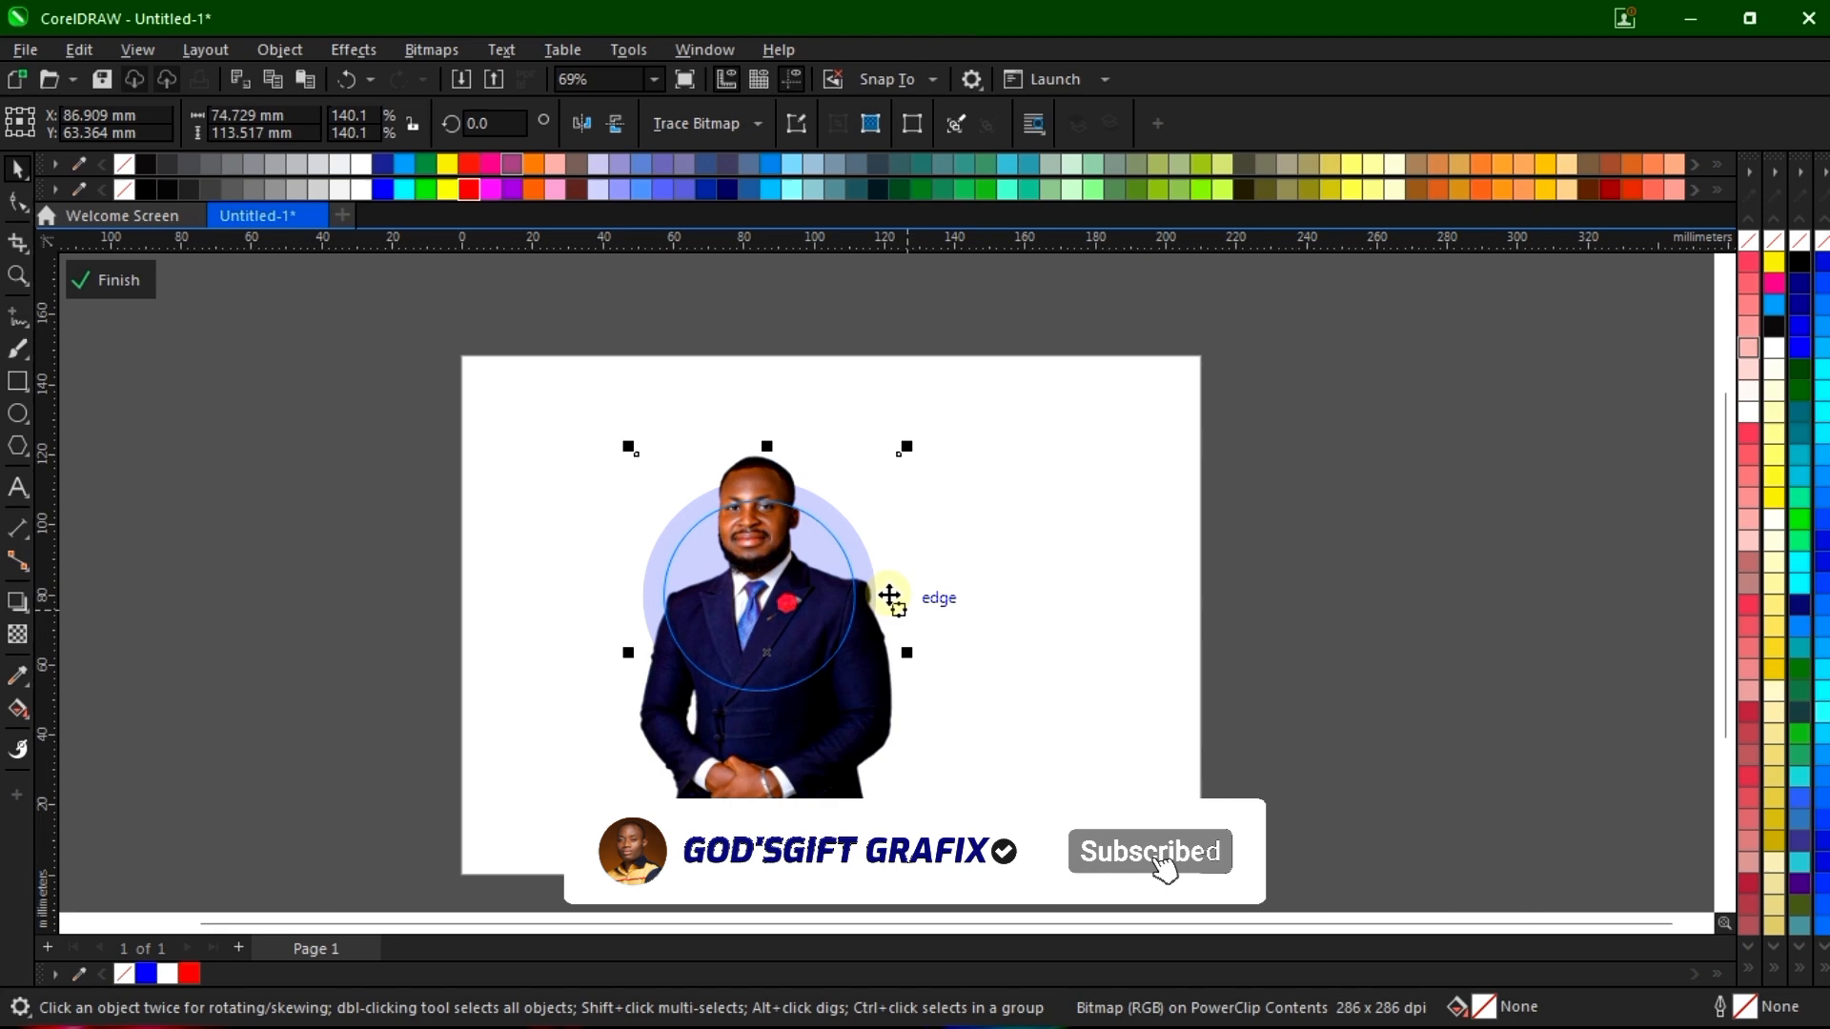
left_click(994, 591, "ctrl")
left_click(999, 577)
Open the circle's PowerClip contents to examine the part of the head outside the frame, and finish editing
scroll(743, 572, "up", 5)
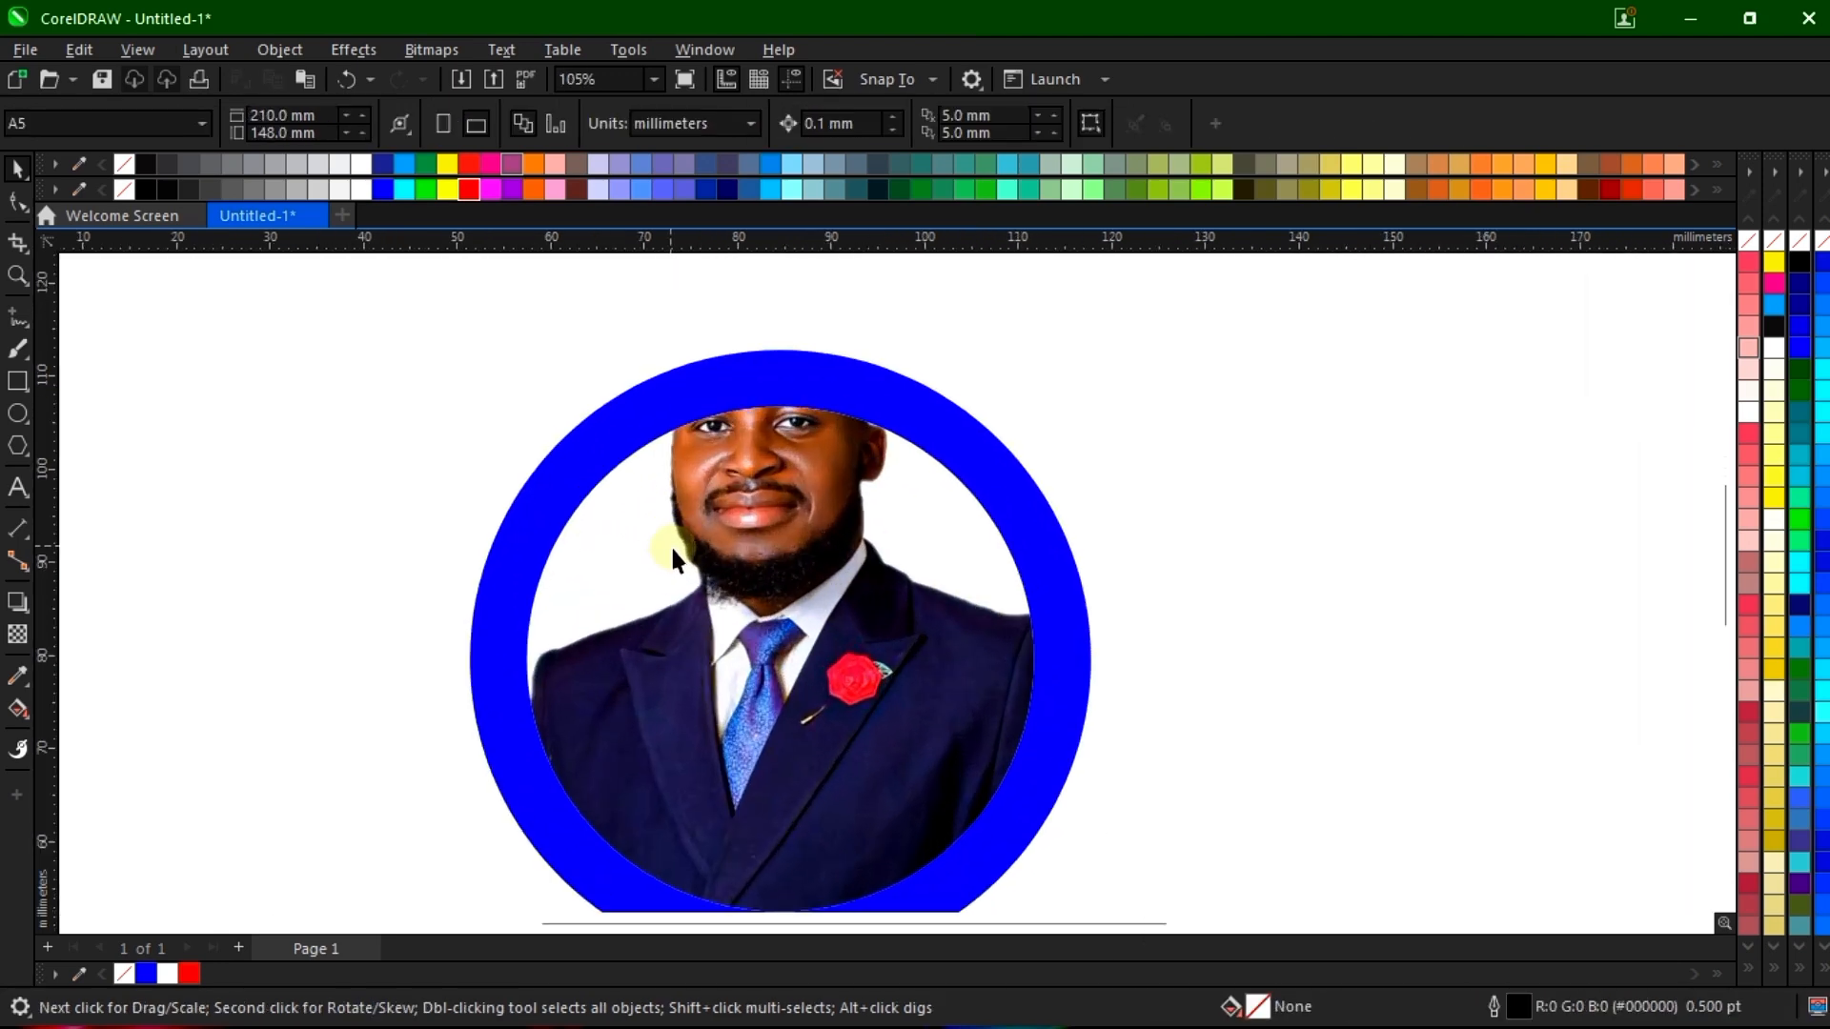
scroll(671, 550, "down", 2)
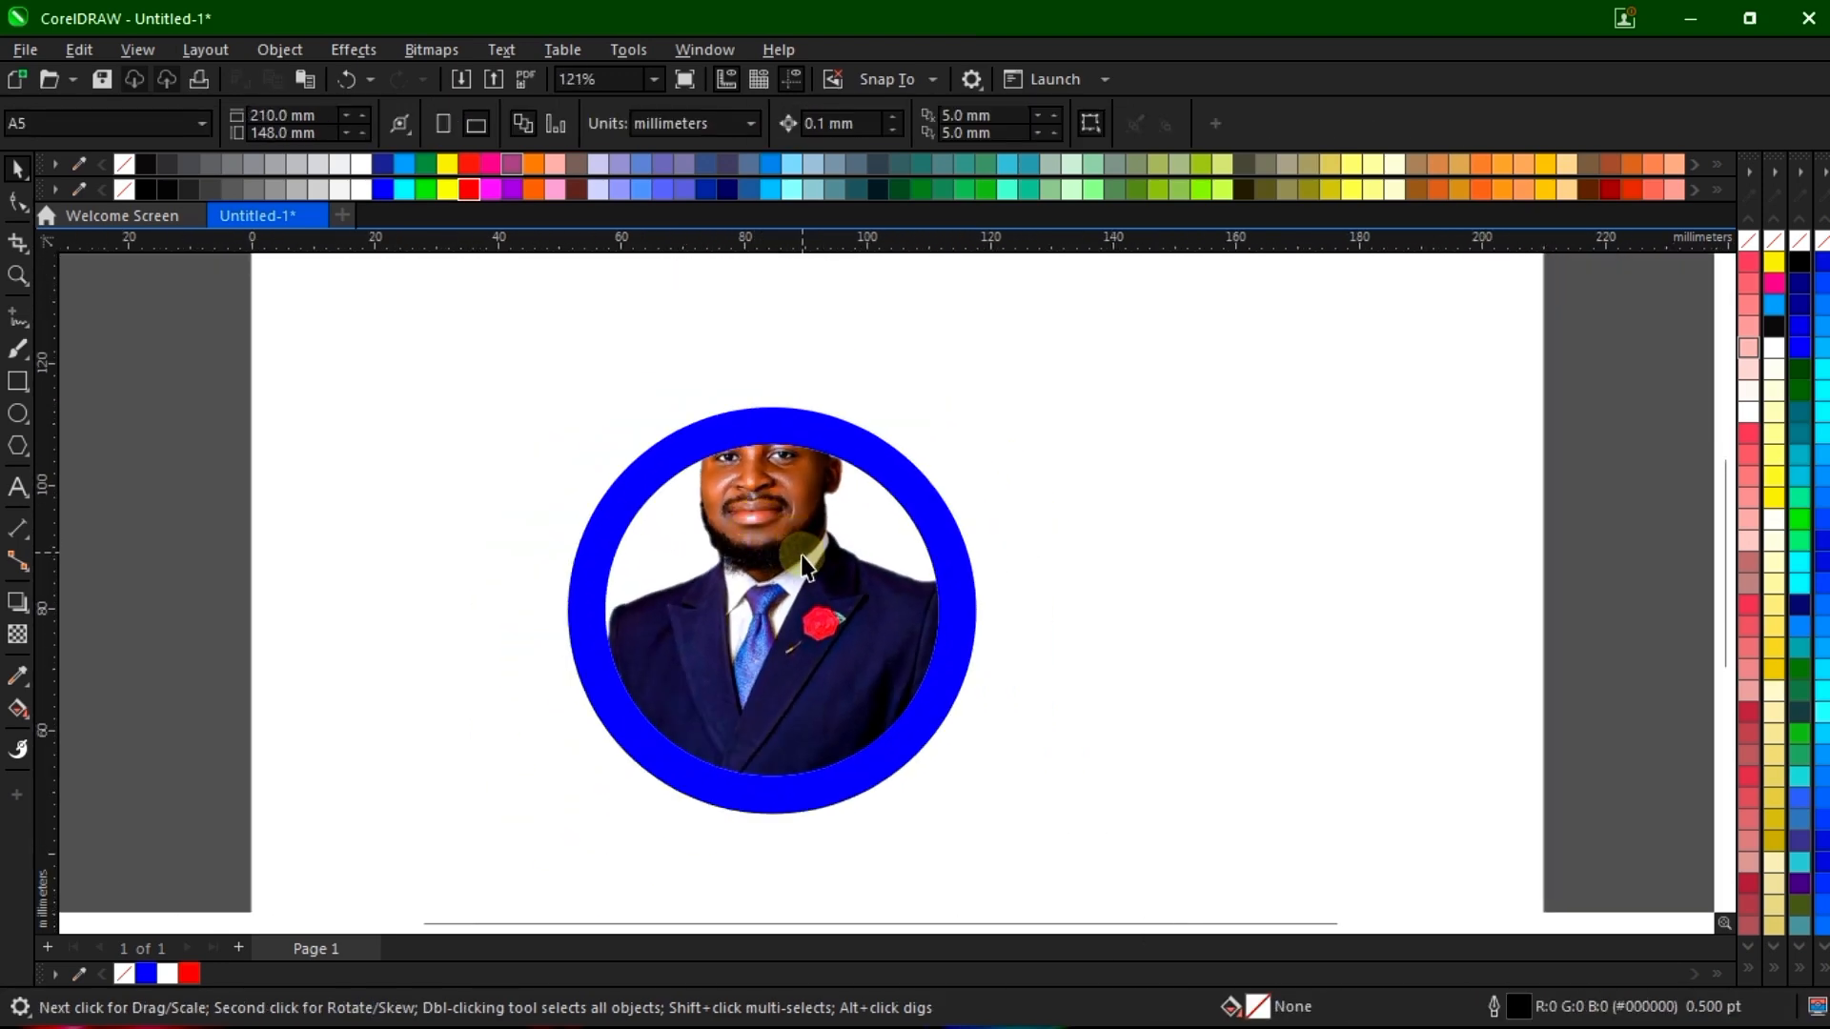
double_click(806, 560)
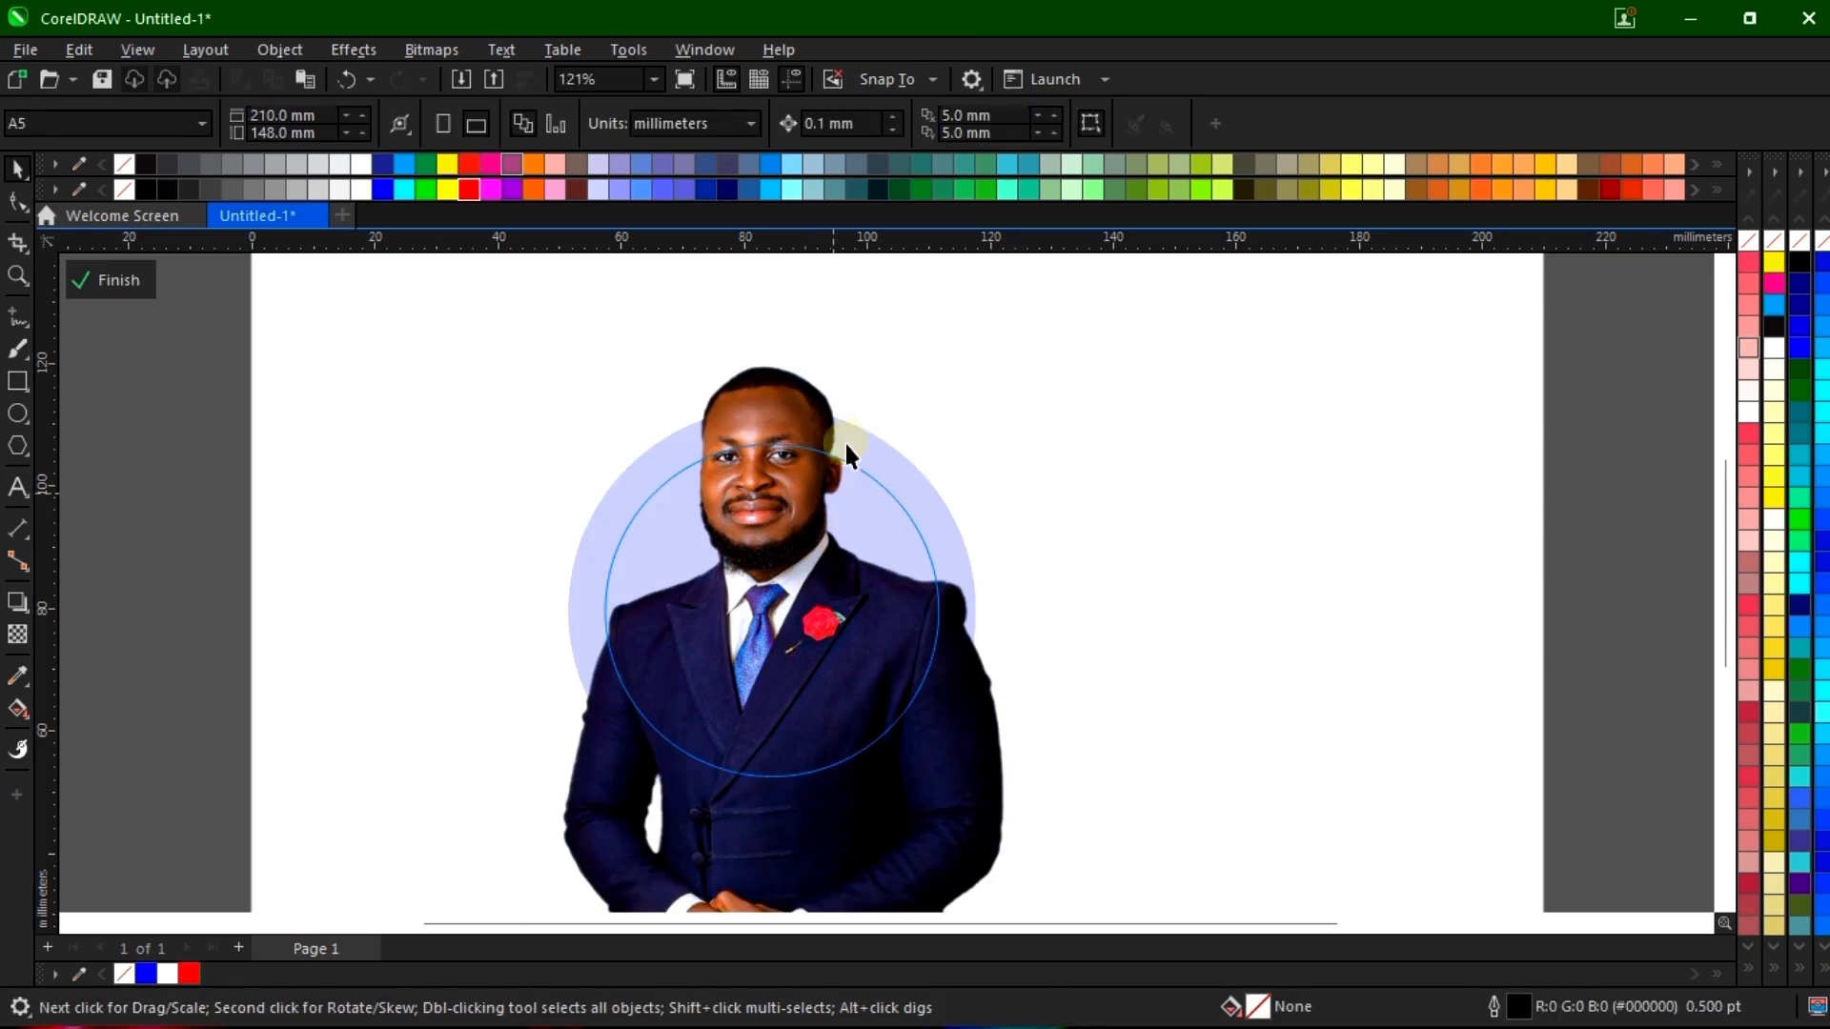
left_click(781, 410)
scroll(776, 407, "up", 4)
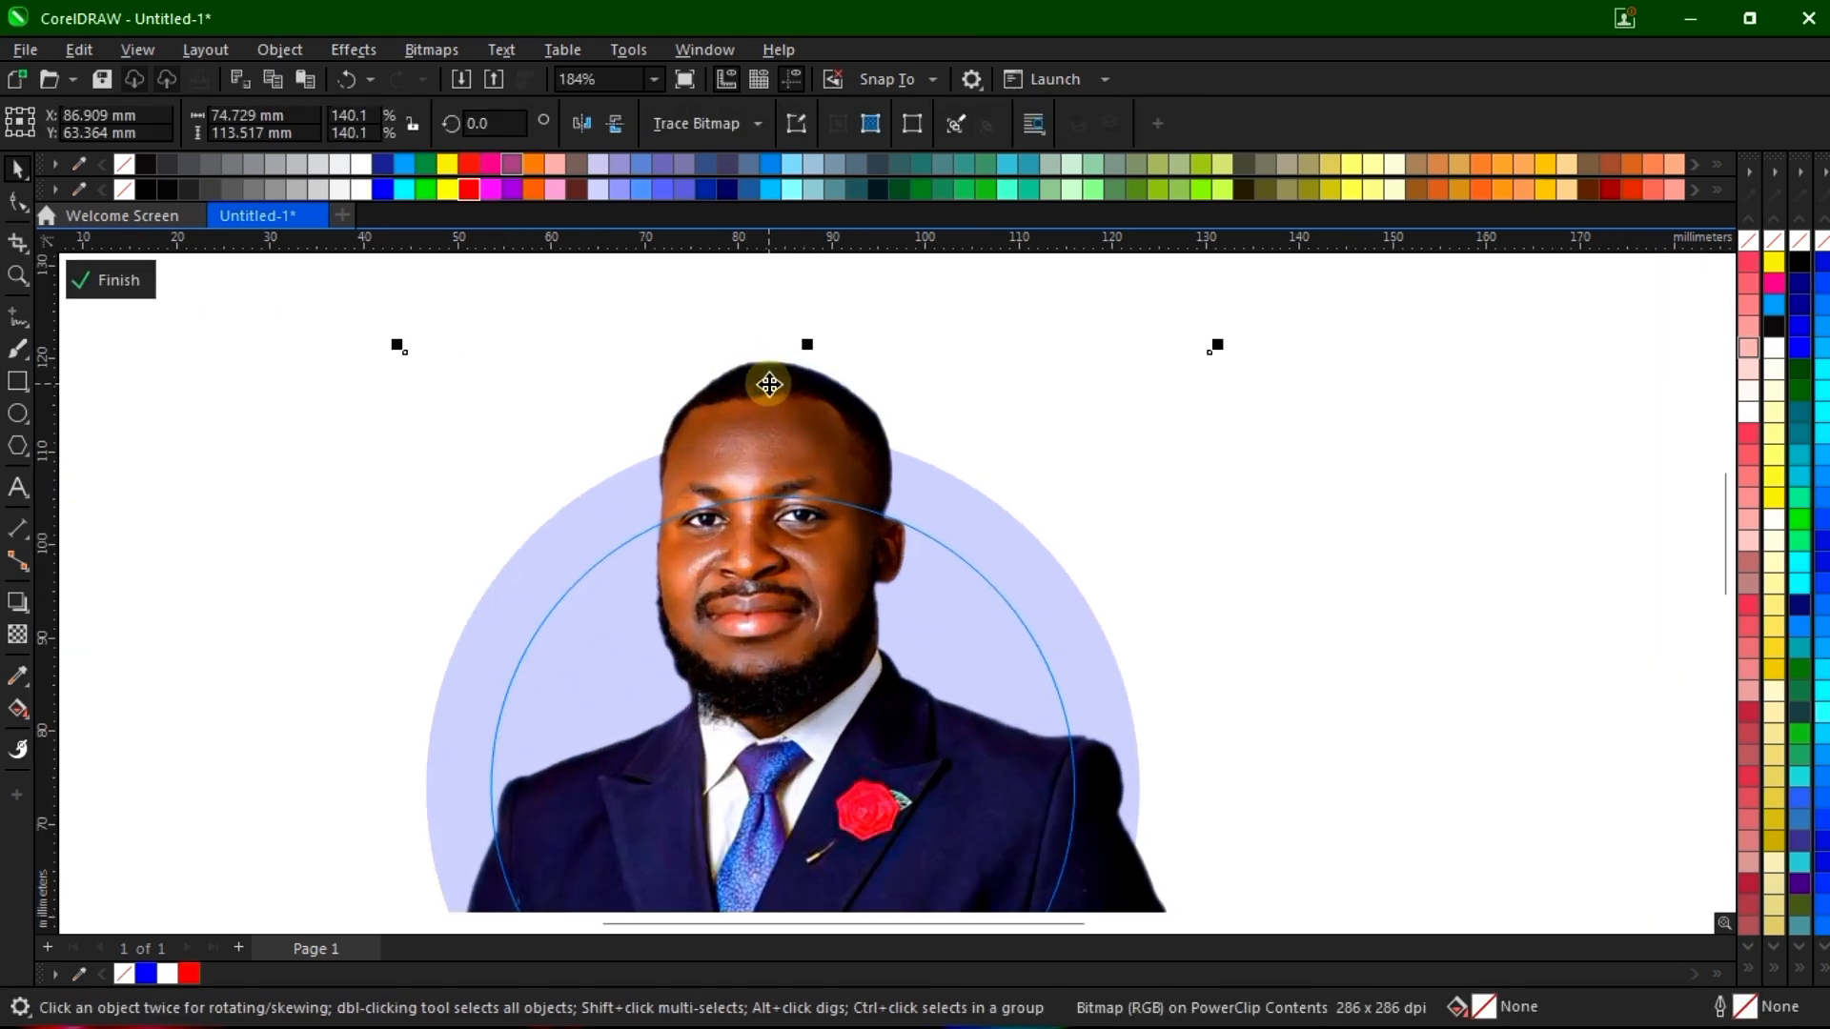
scroll(837, 453, "down", 3)
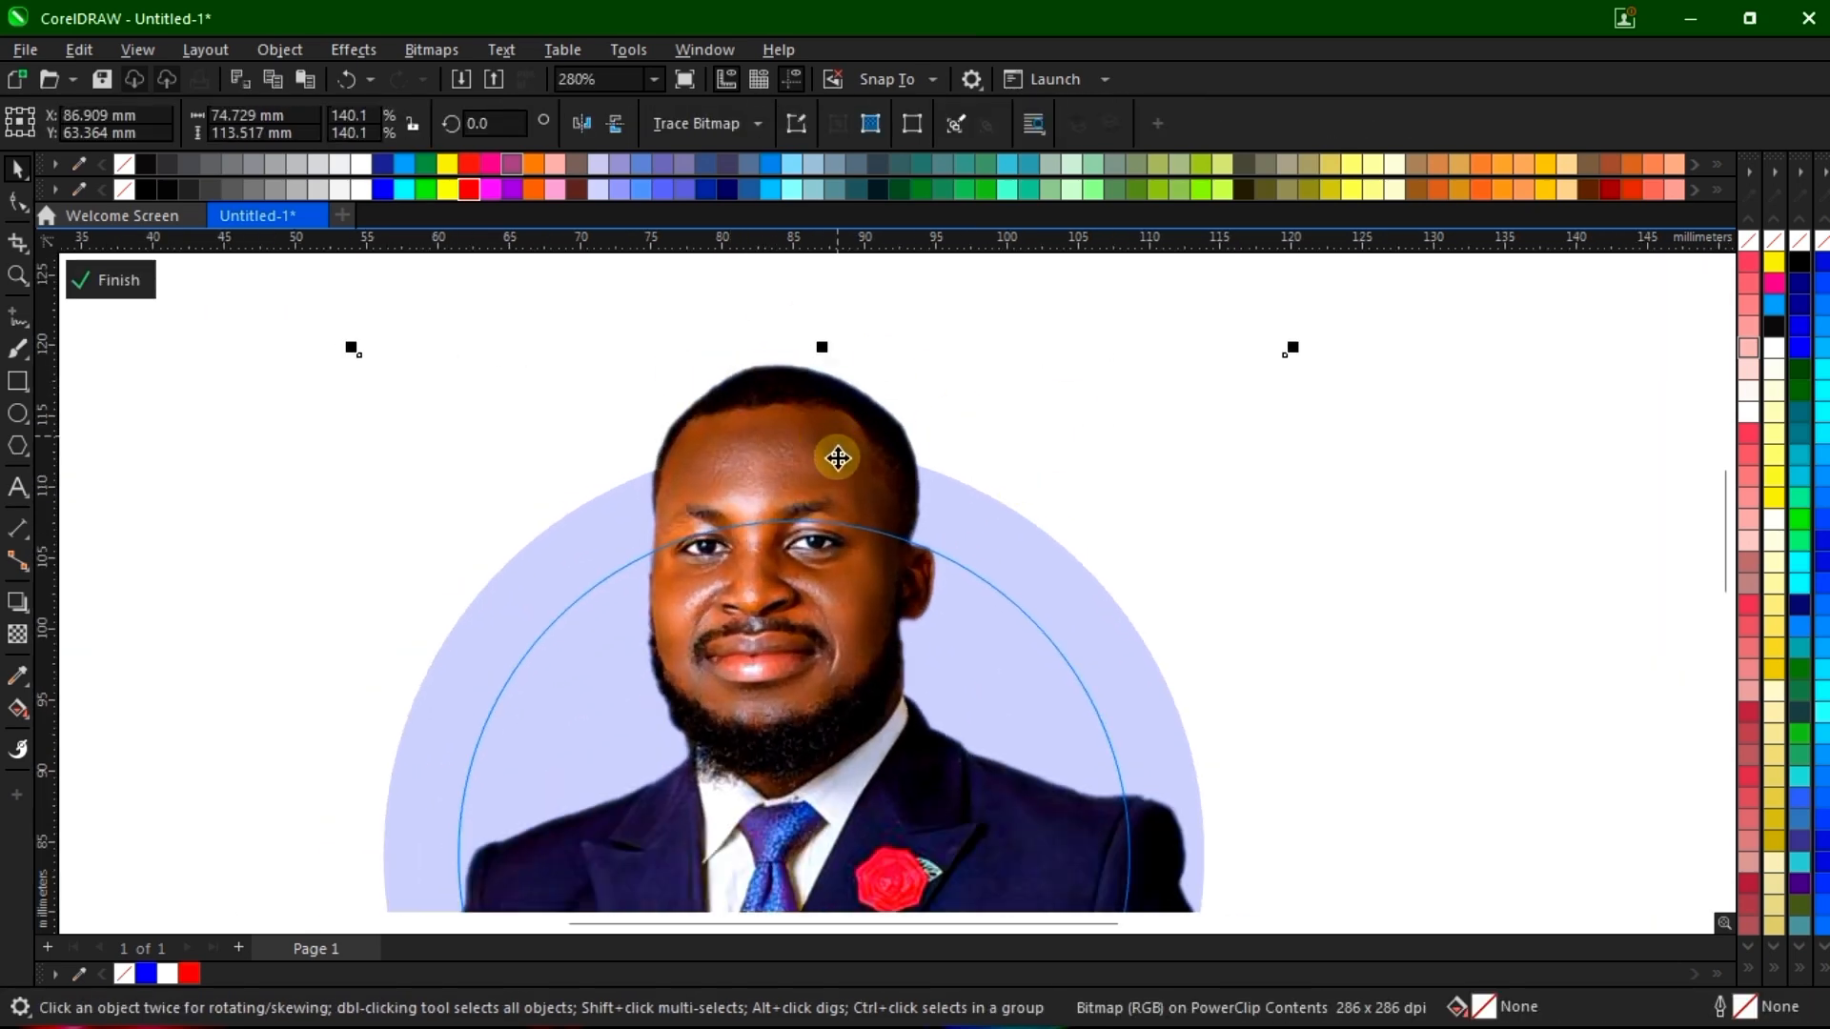
scroll(829, 487, "down", 2)
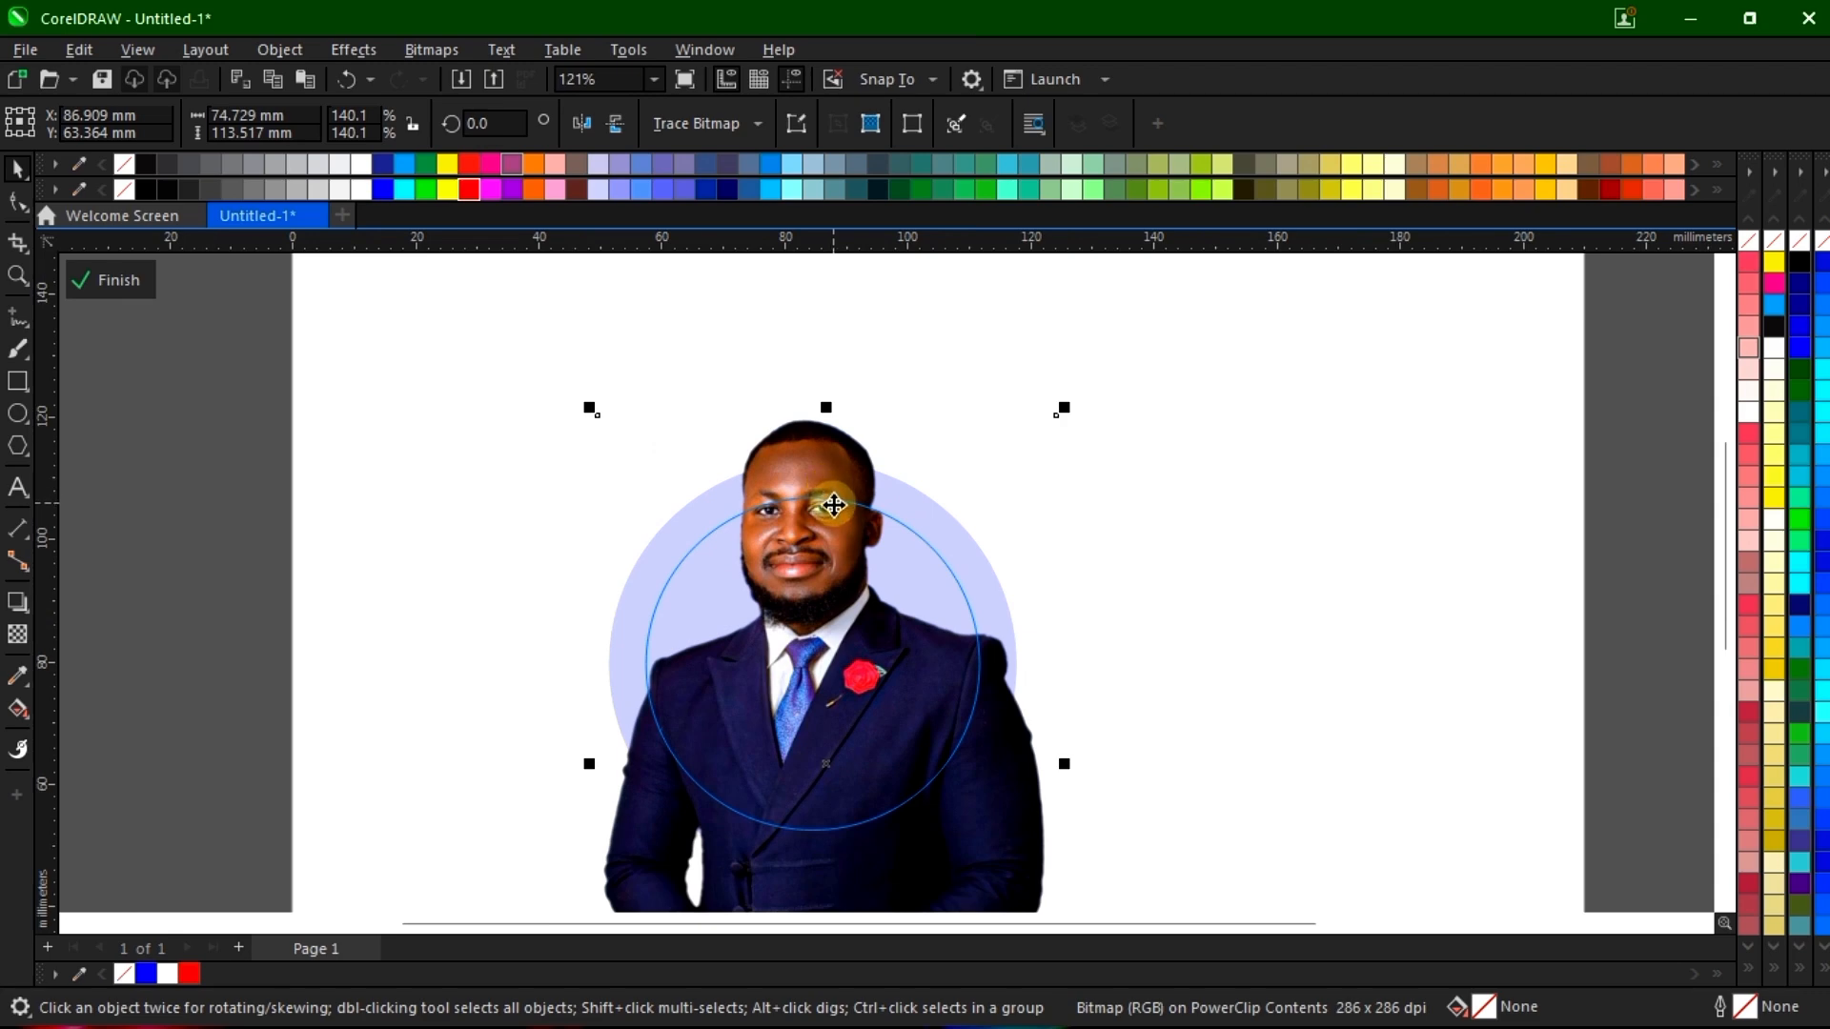
right_click(812, 646)
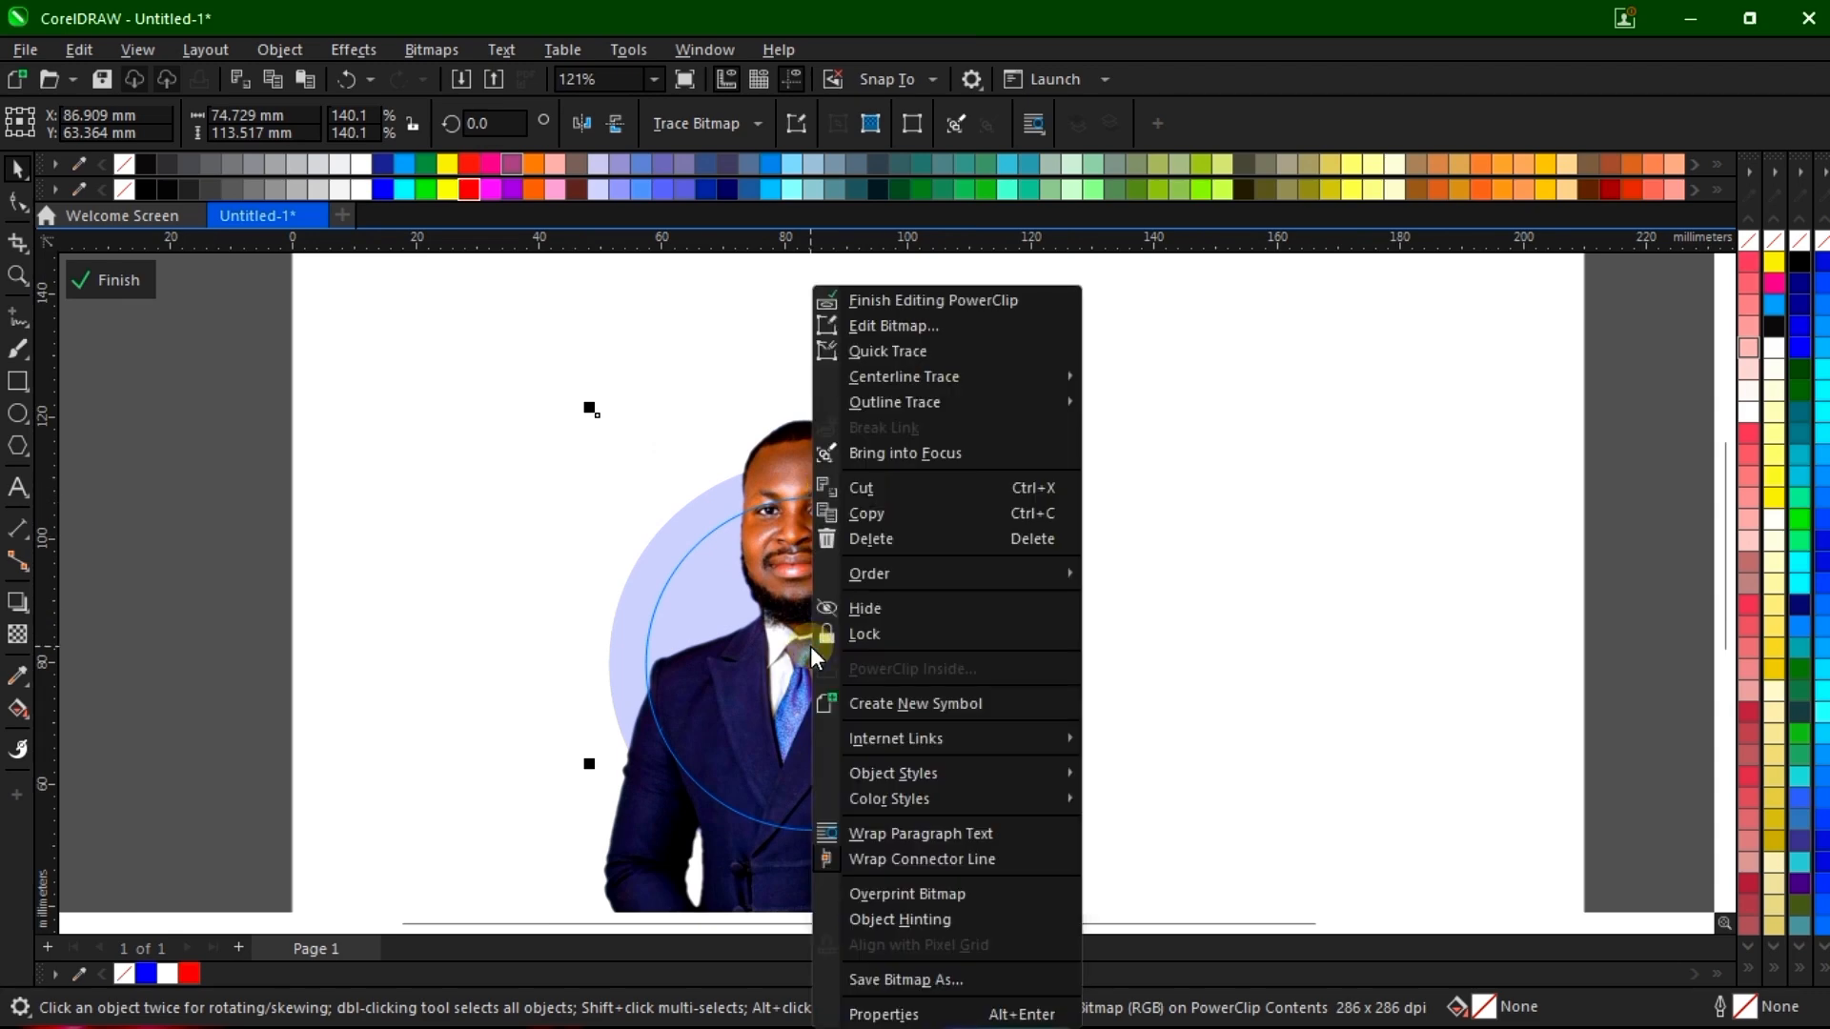
left_click(918, 300)
left_click(1140, 410)
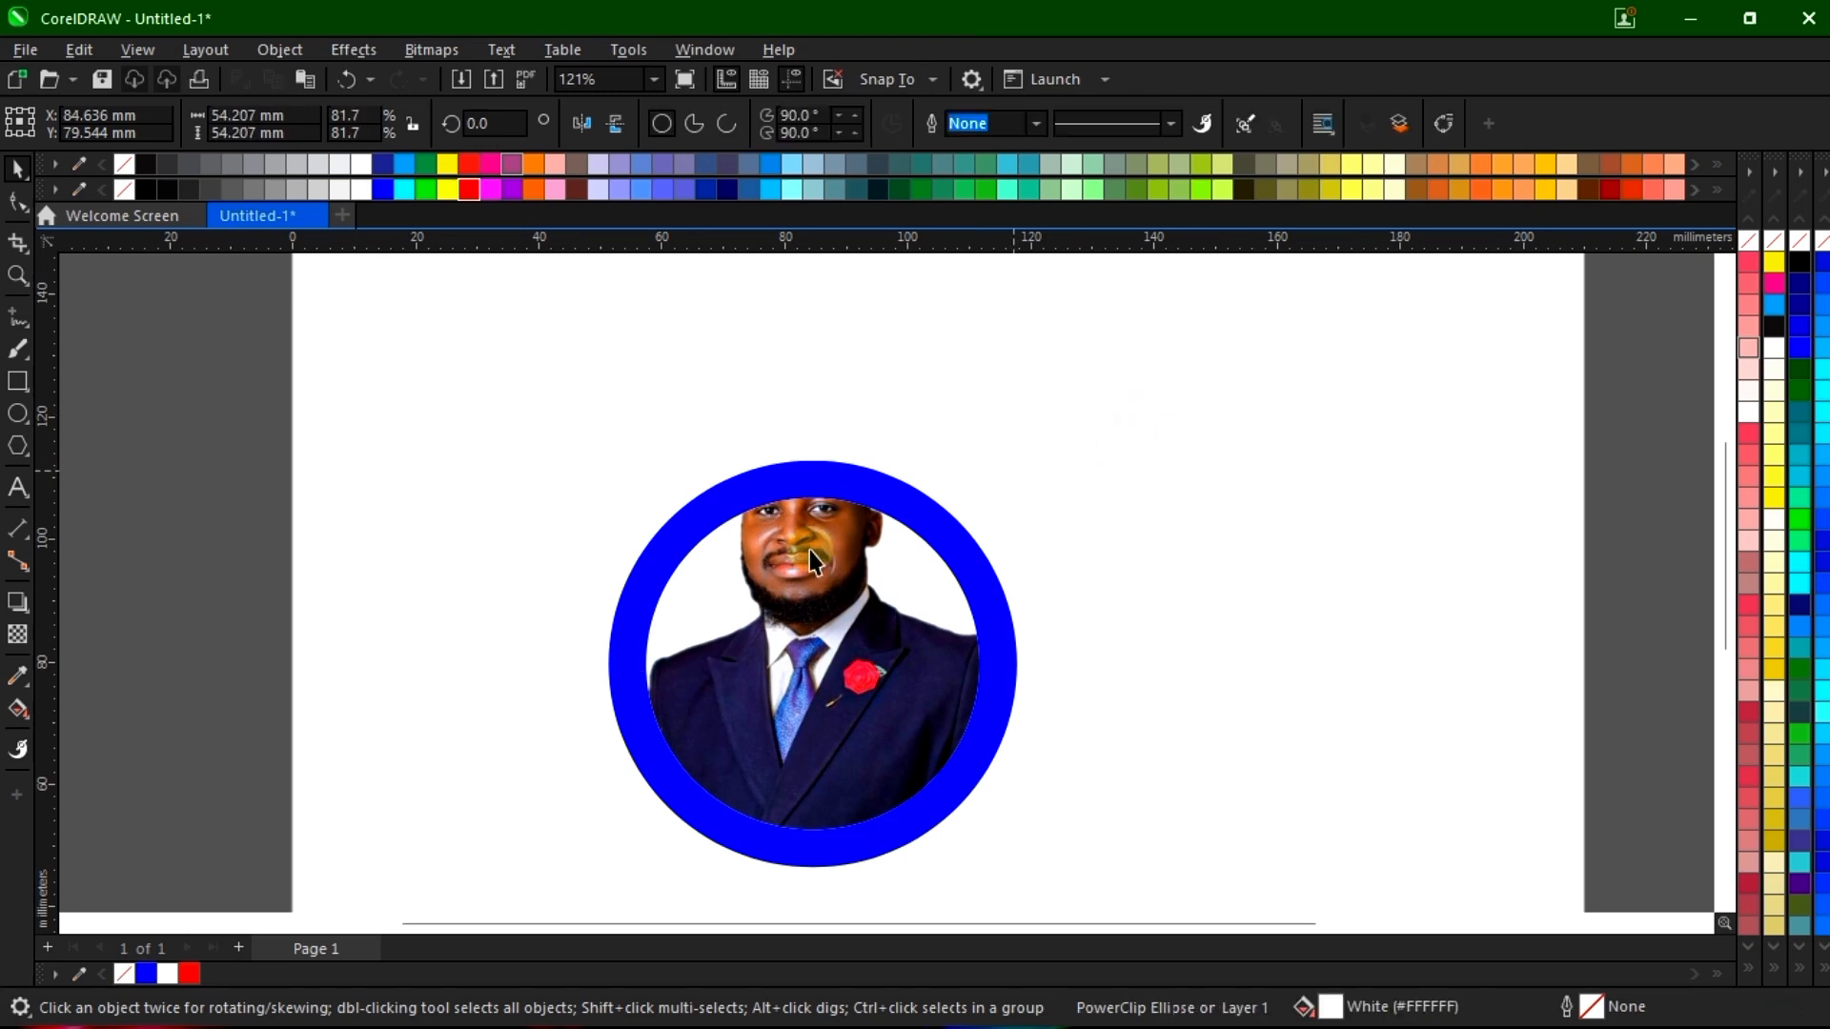
Open the circle's PowerClip contents for editing and copy the photo inside it
scroll(810, 550, "down", 2)
scroll(839, 584, "up", 1)
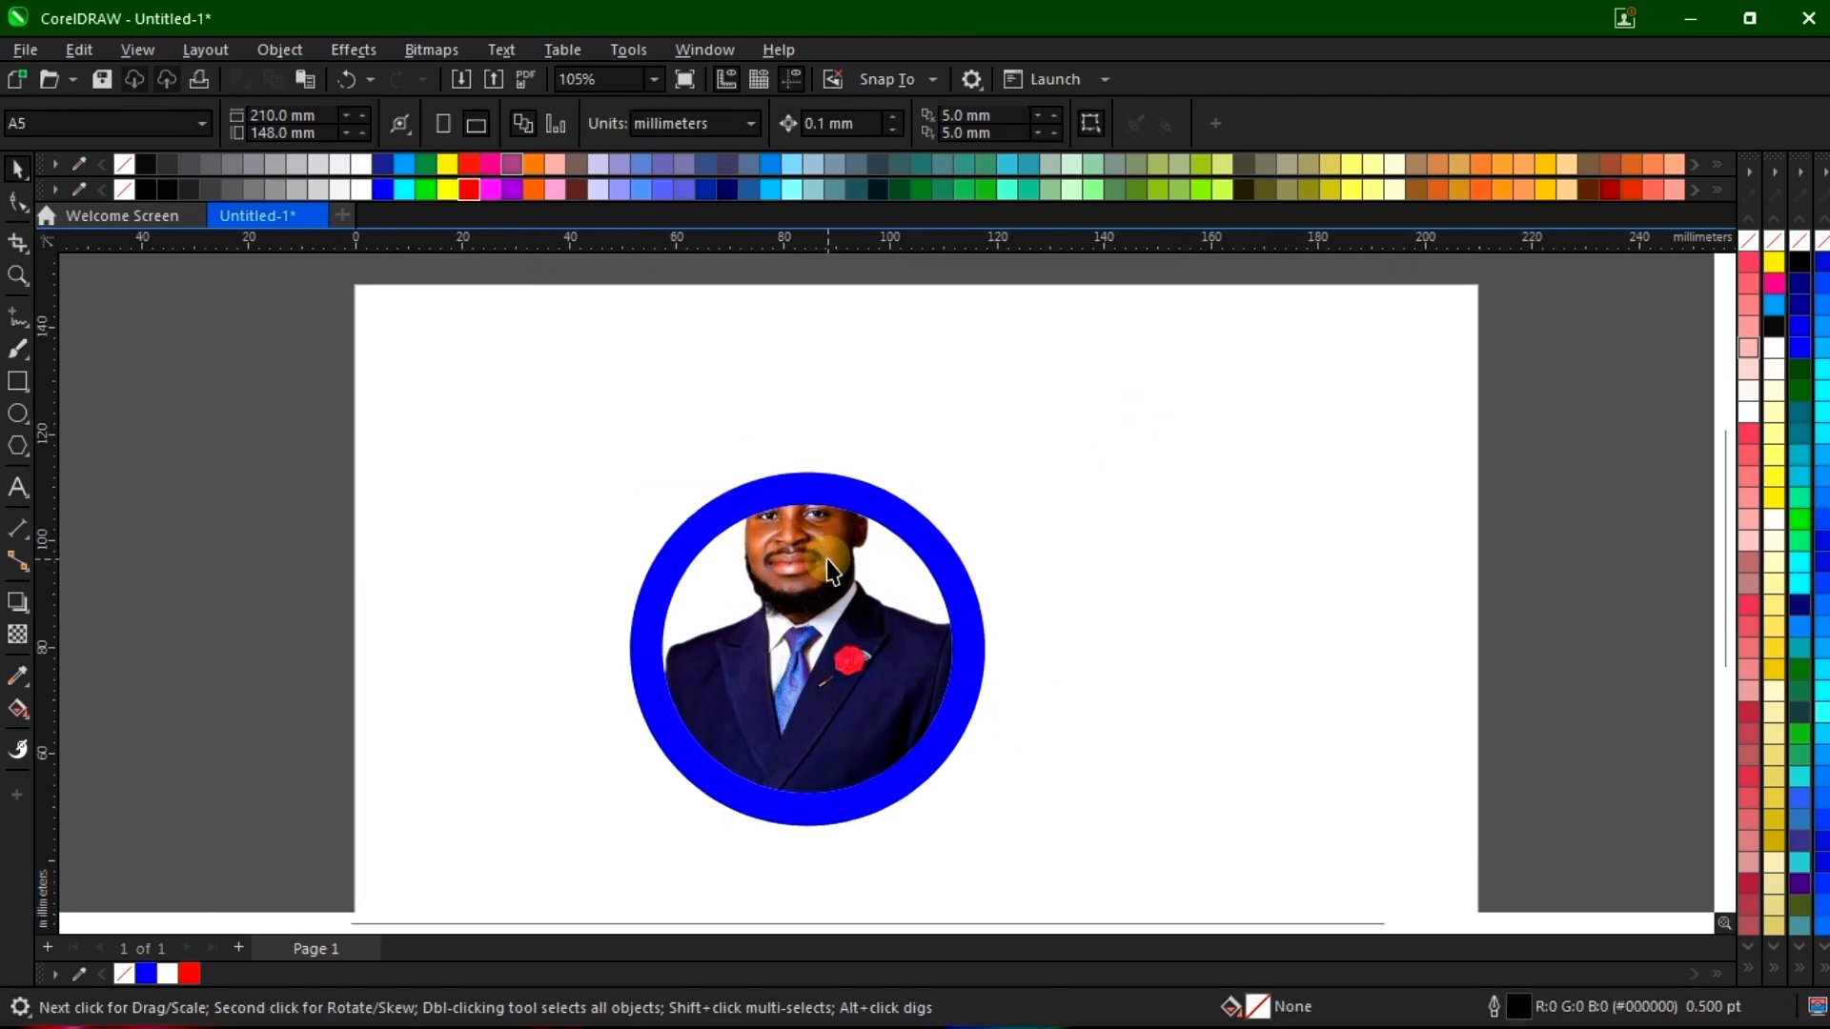
double_click(829, 569)
left_click(835, 482)
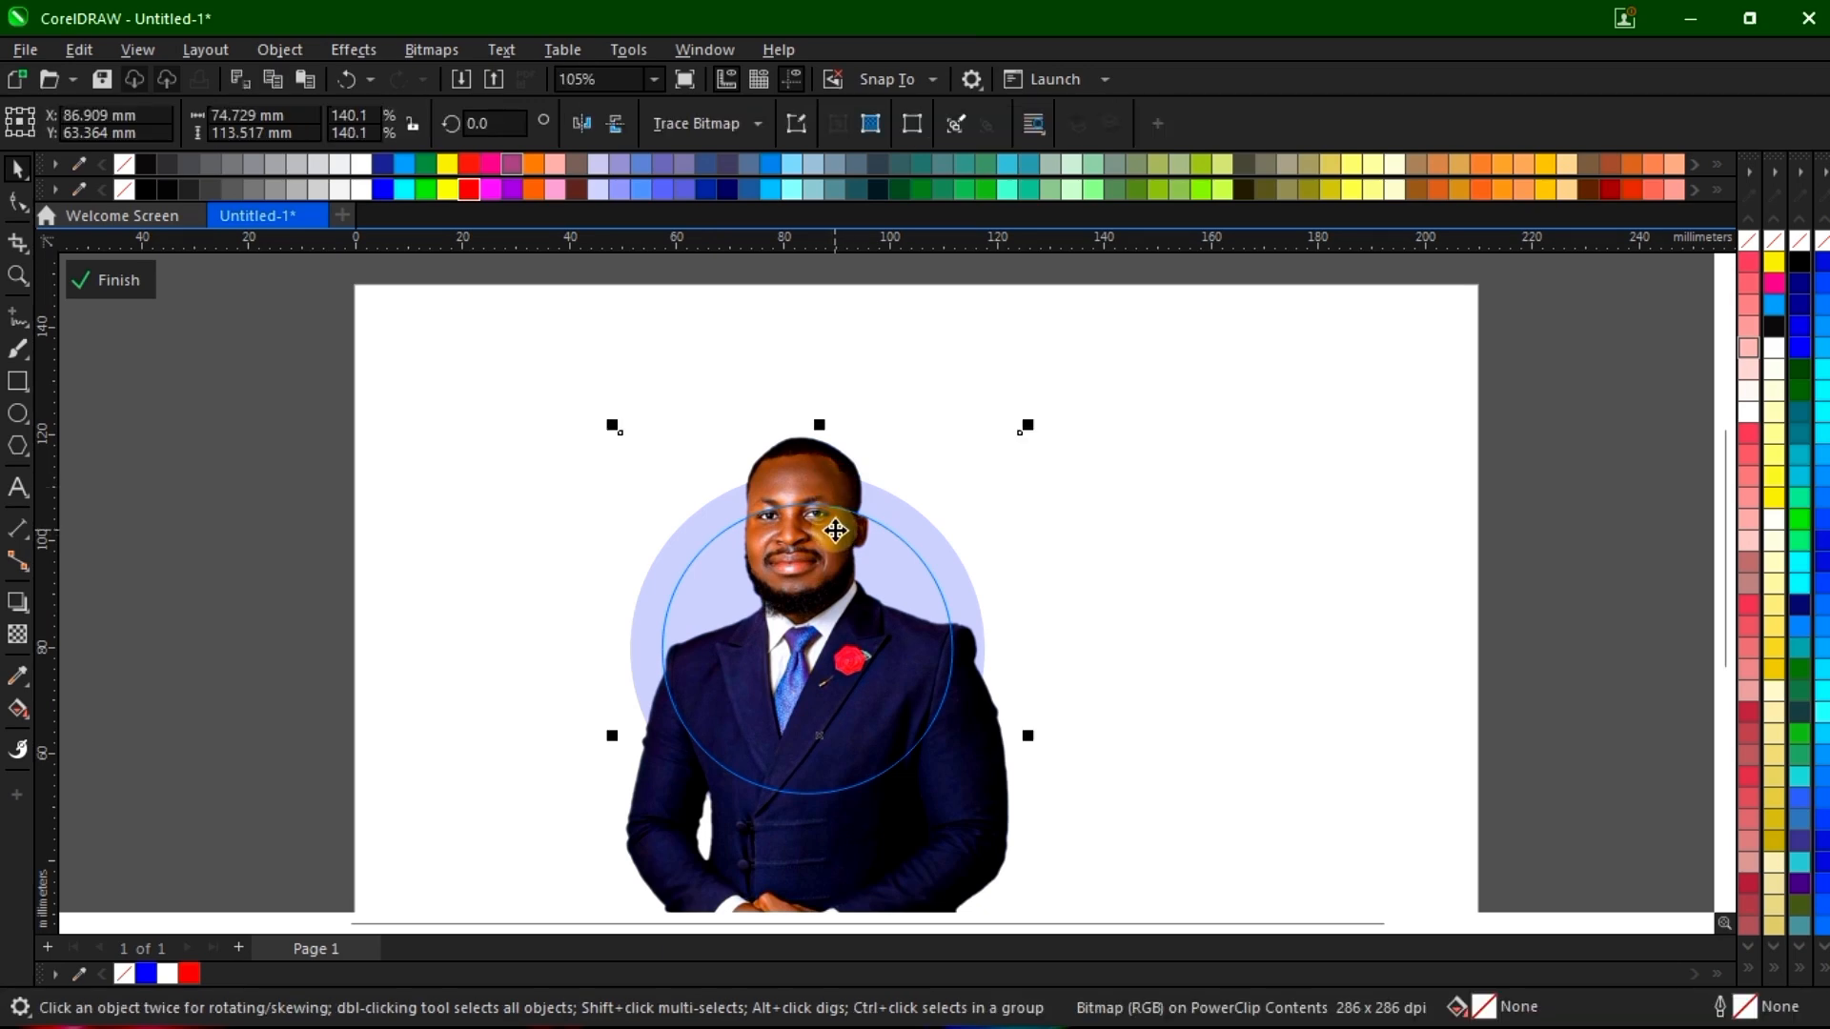
right_click(795, 536)
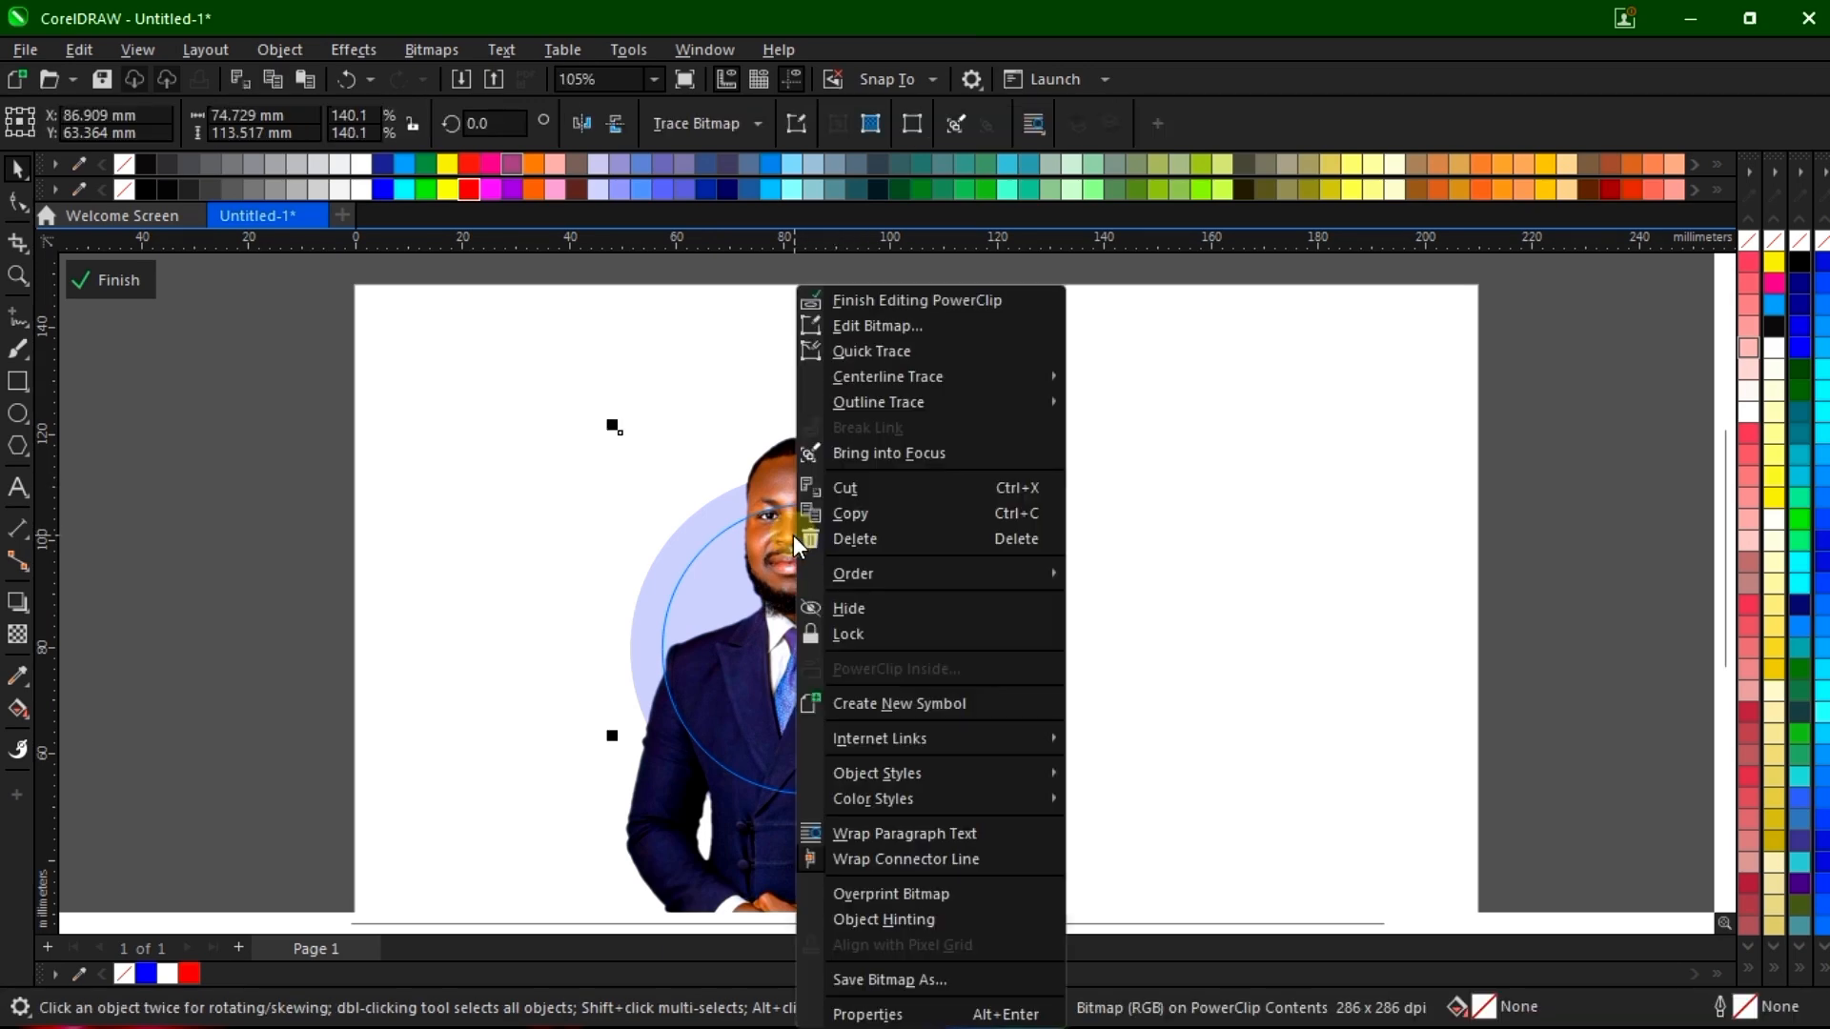
left_click(849, 513)
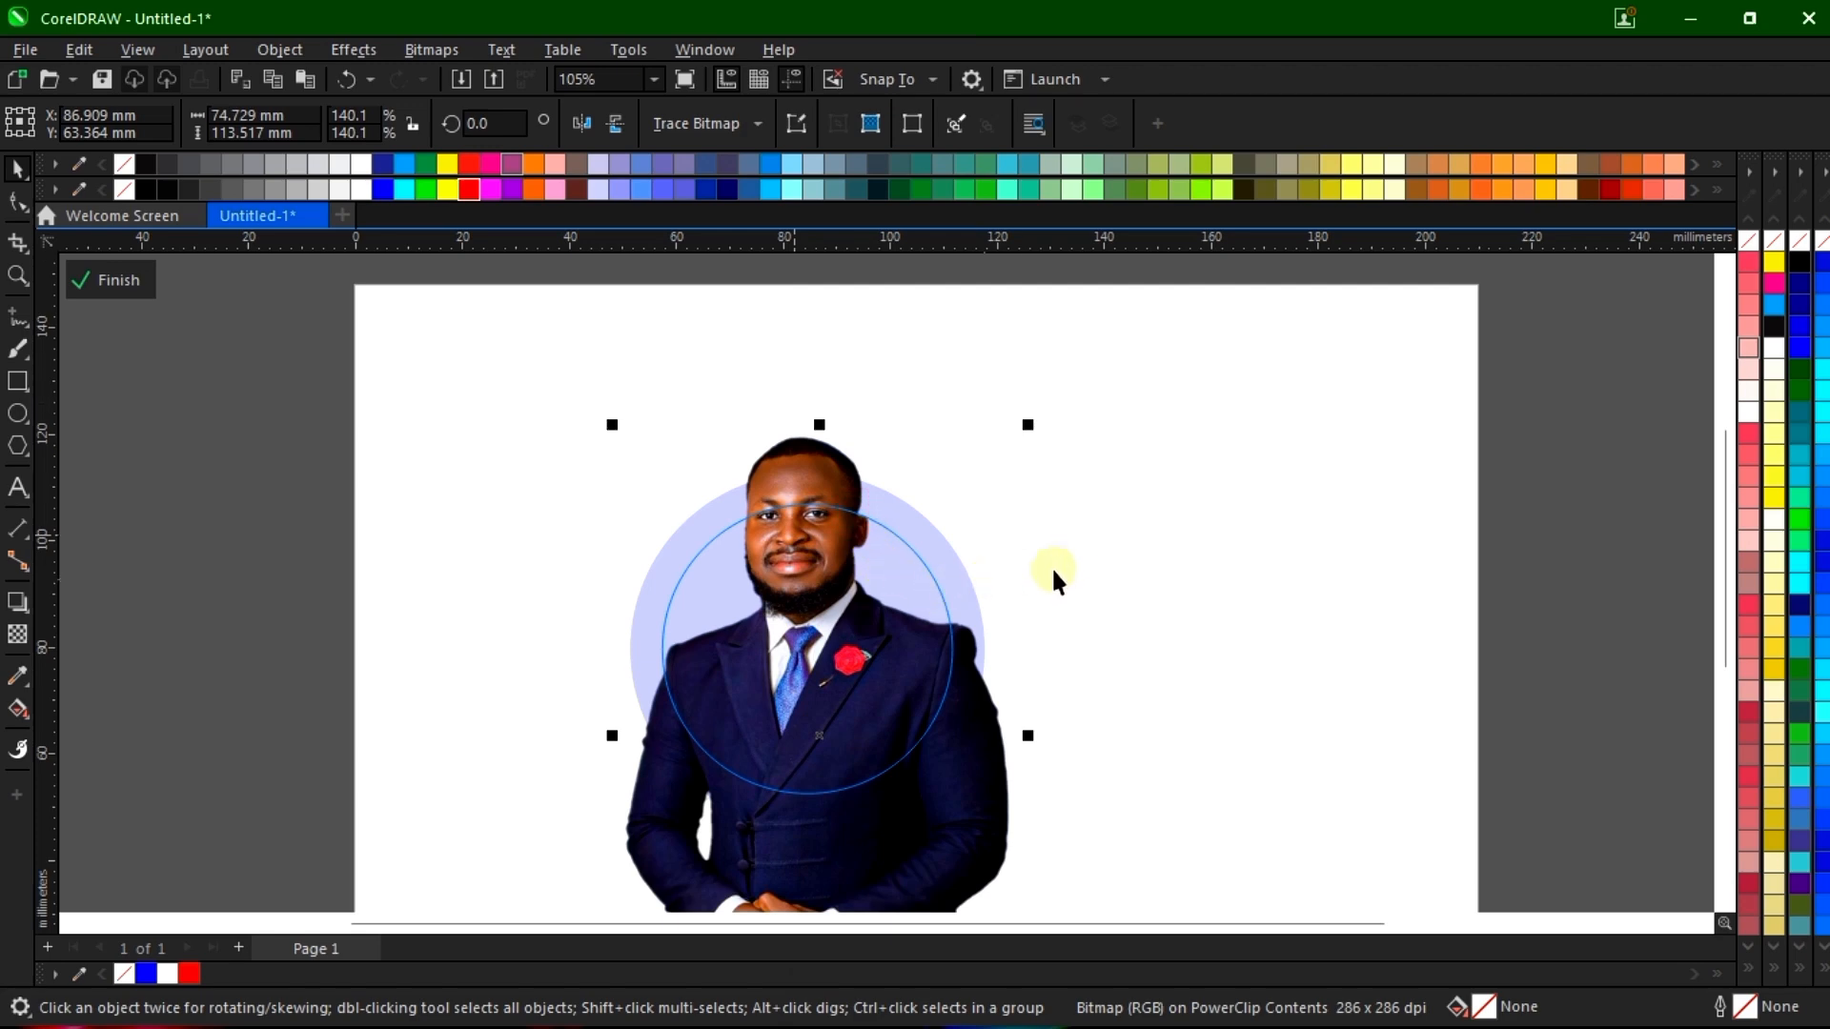
Finish editing the PowerClip contents and paste the copied photo onto the page over the ring
right_click(860, 561)
left_click(976, 301)
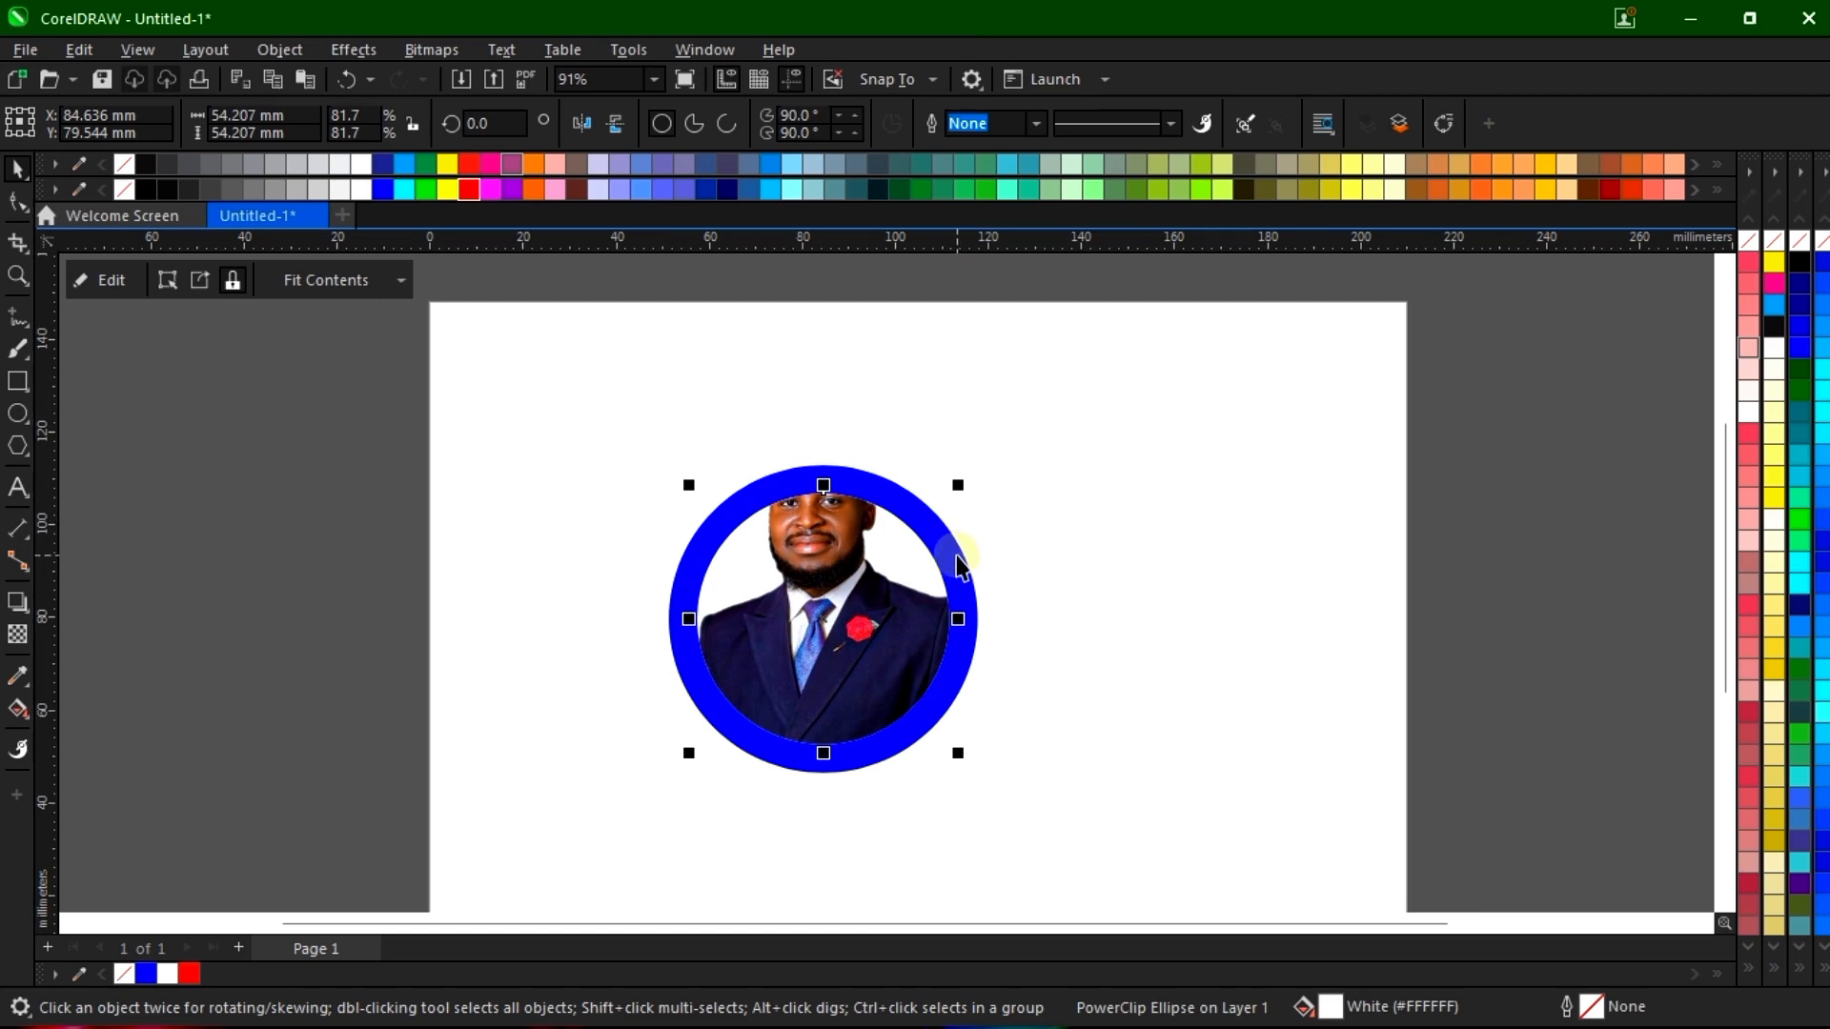
key("ctrl+v")
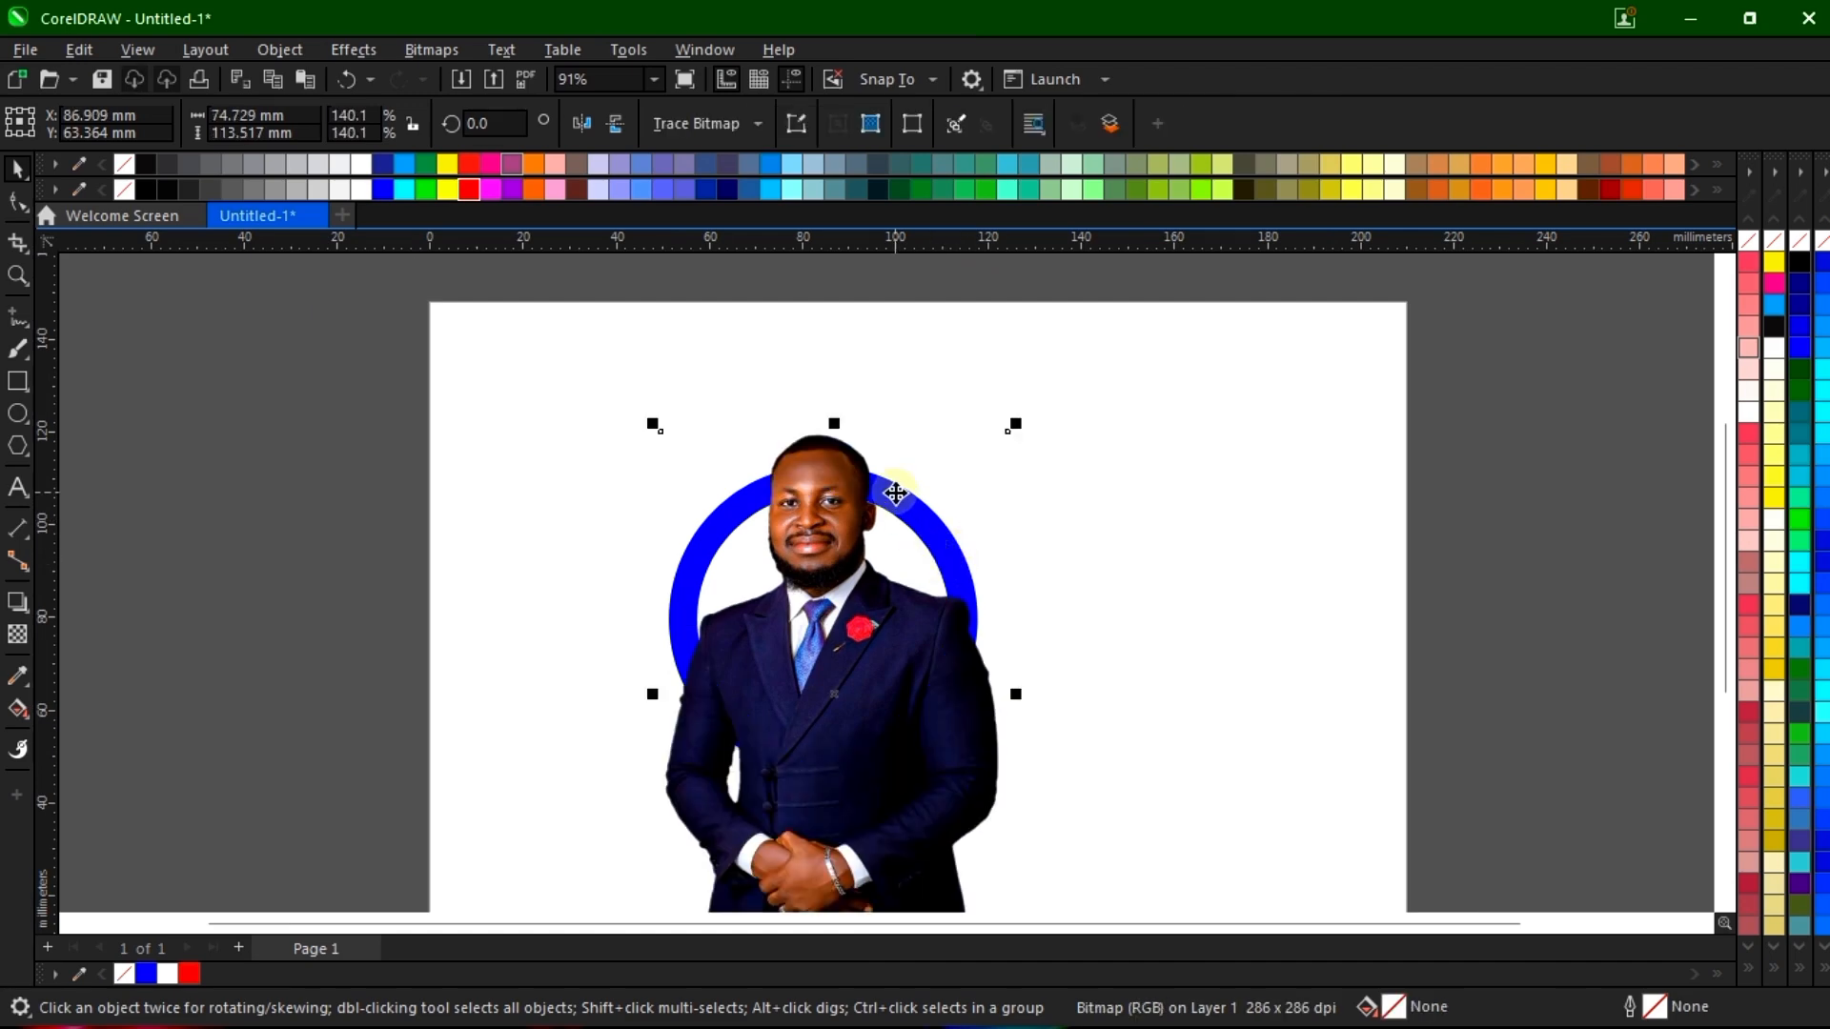
Crop the pasted photo with the Shape tool by raising its two bottom nodes to shoulder height, at about Y 81 mm
scroll(895, 493, "down", 2)
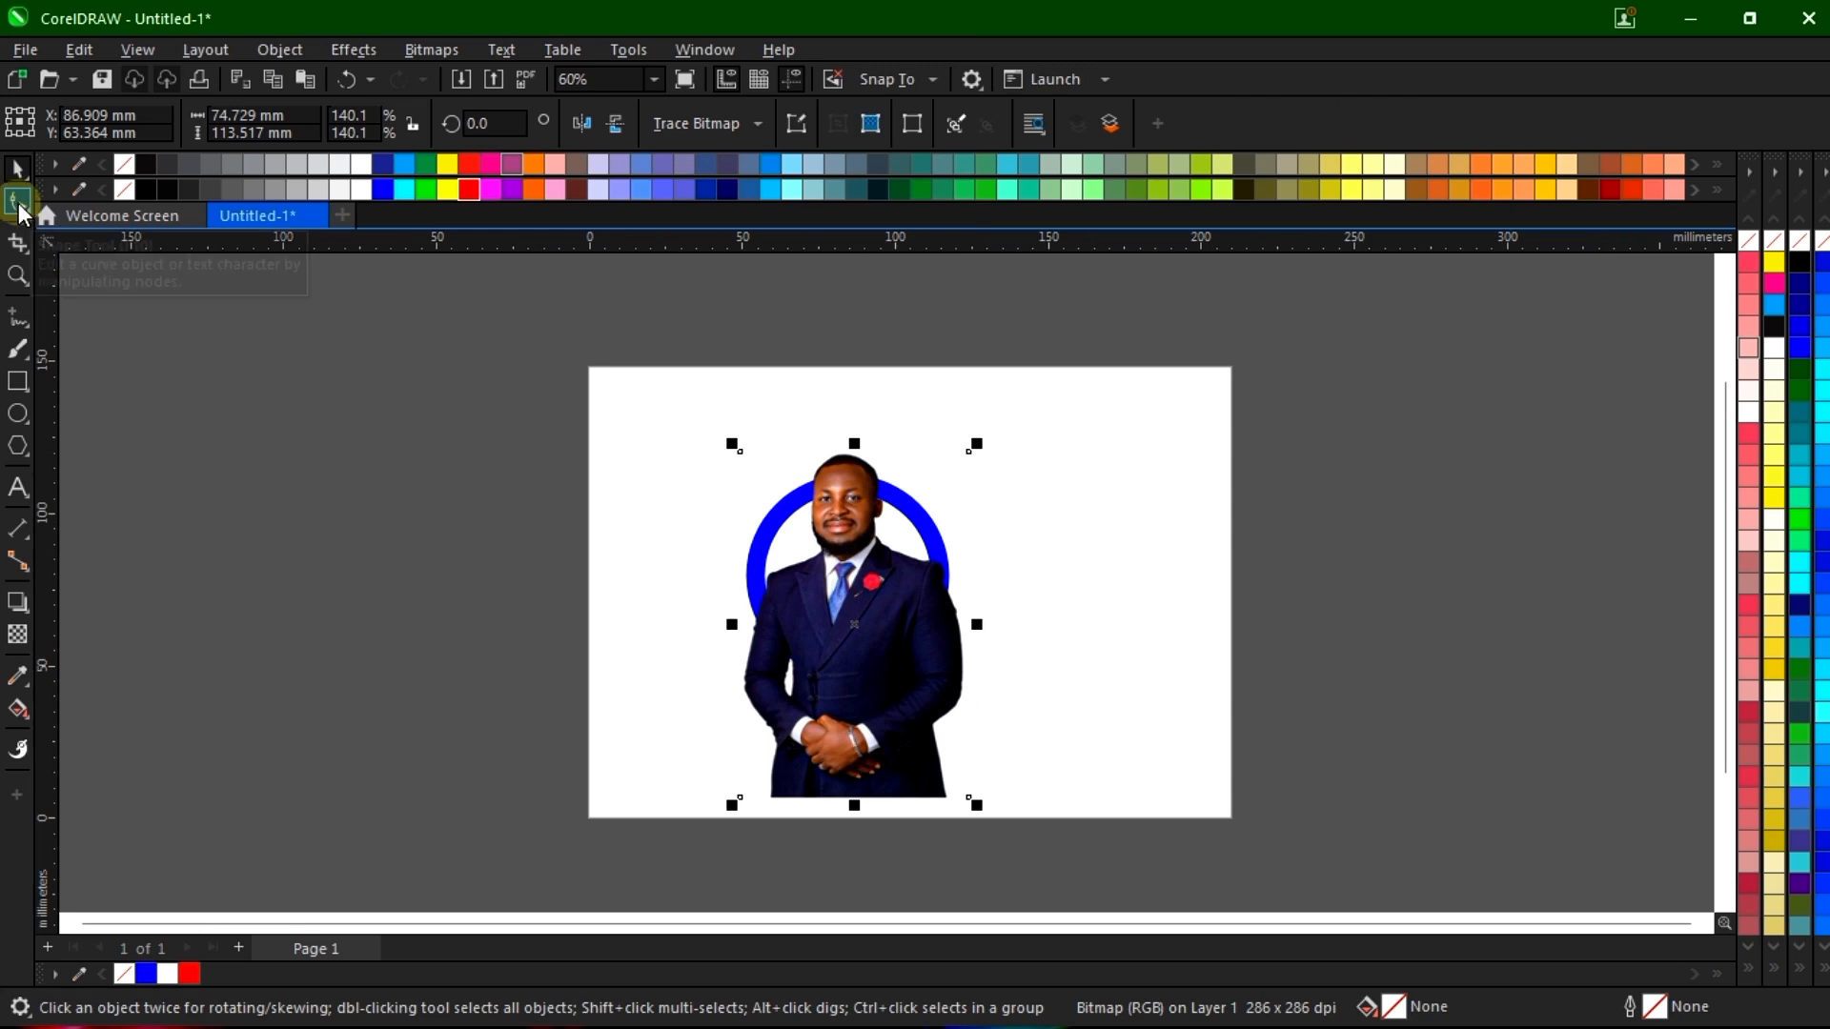
left_click(20, 208)
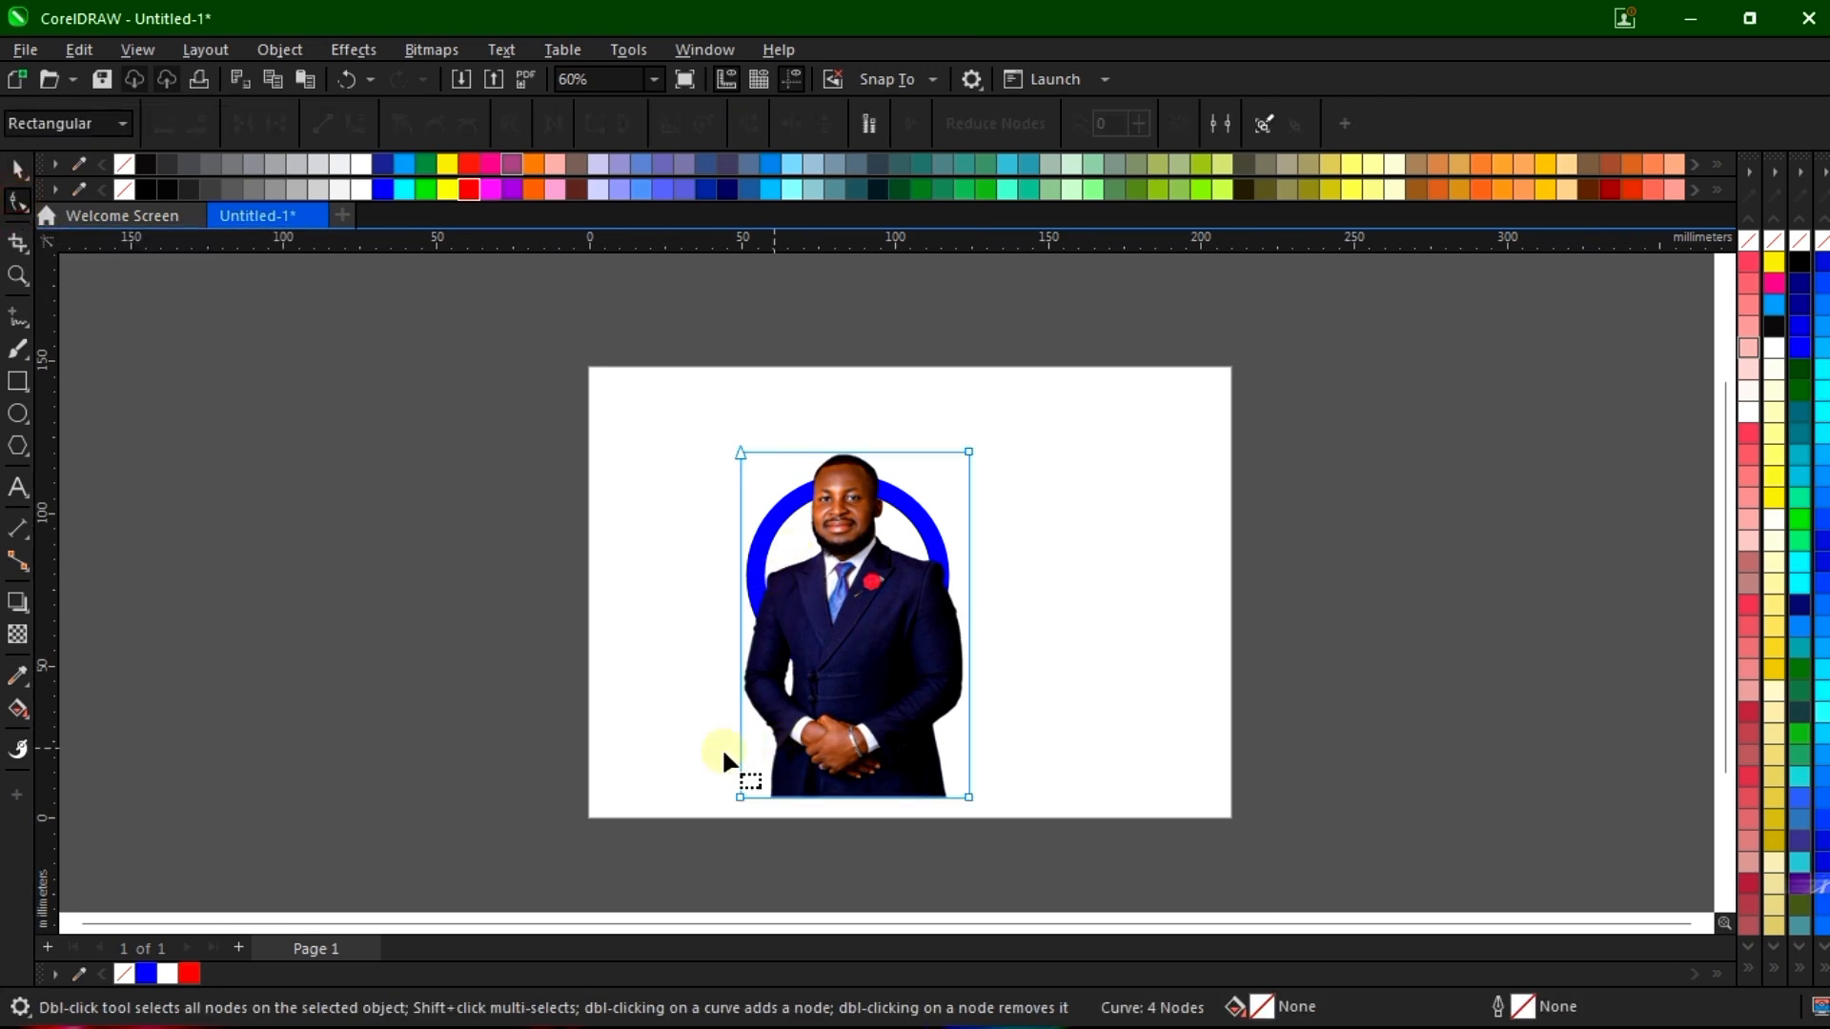
left_click_drag(679, 739, 1129, 870)
scroll(944, 758, "up", 1)
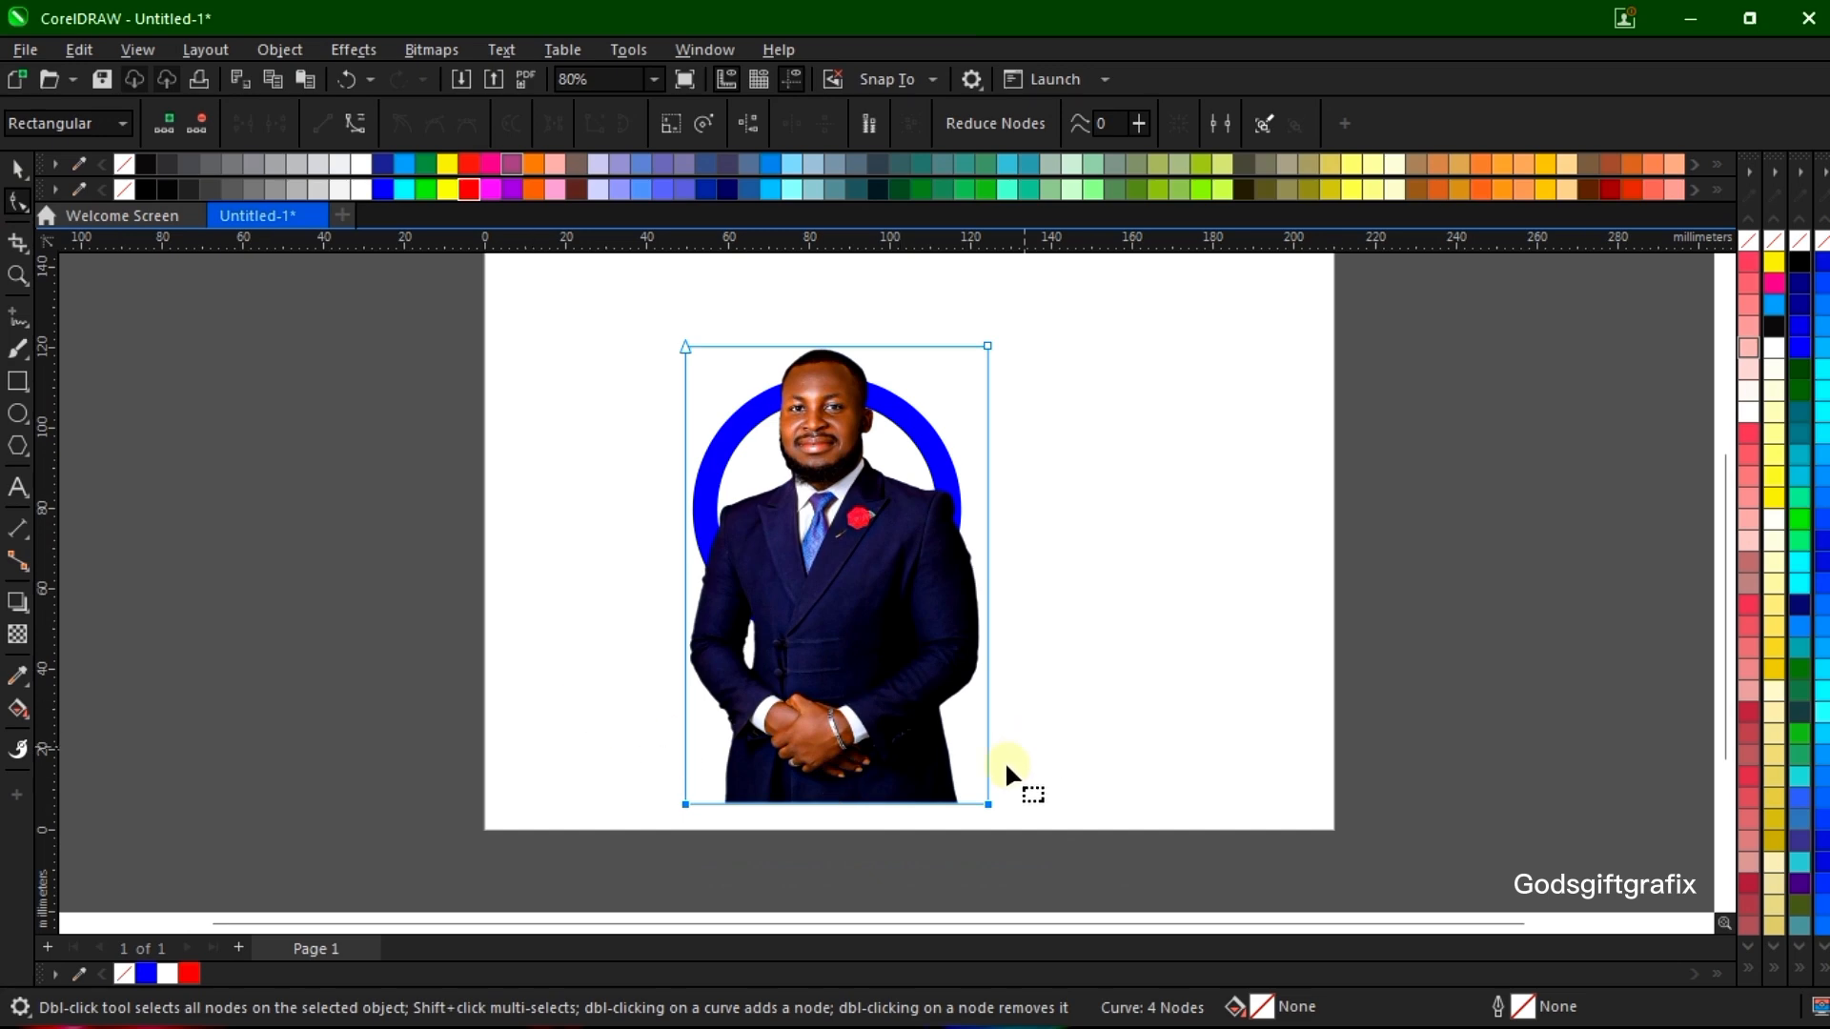
left_click_drag(986, 779, 988, 503)
scroll(855, 383, "up", 2)
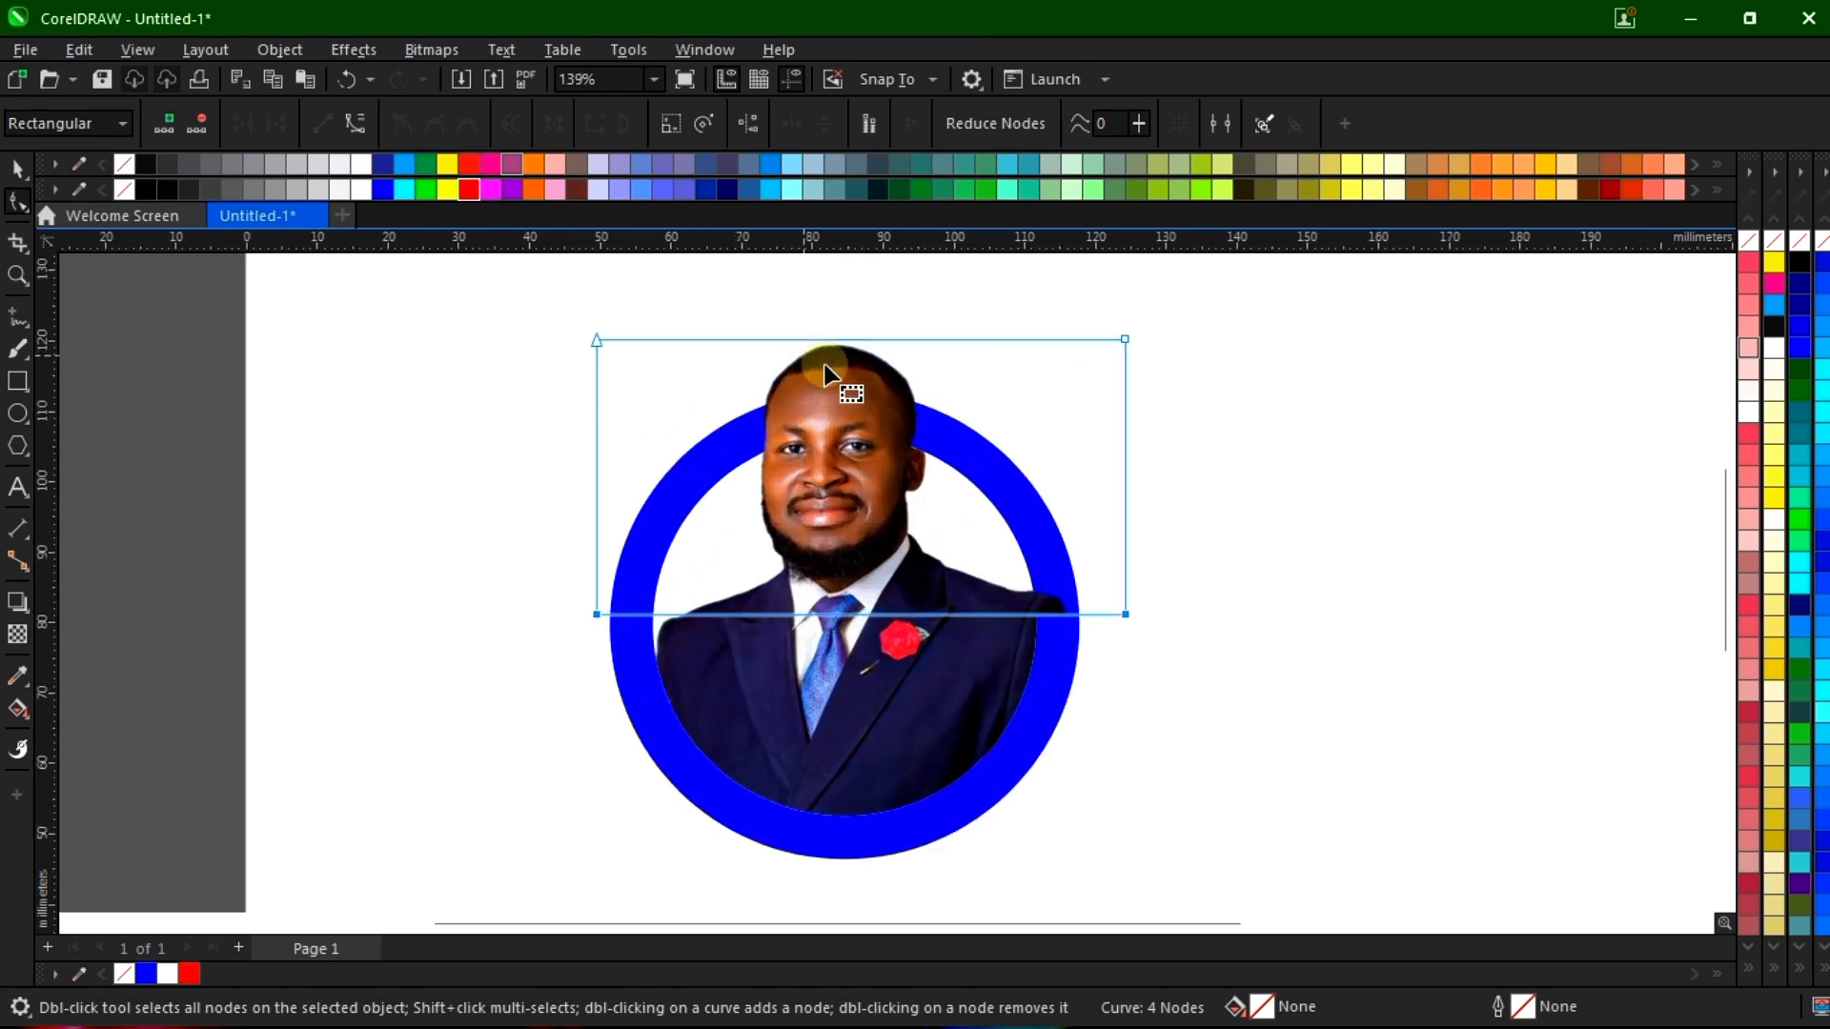
Pull the pasted photo's right and left edges inward with the Shape tool, cropping it to about 44.9 × 39 mm around the head
scroll(988, 632, "up", 3)
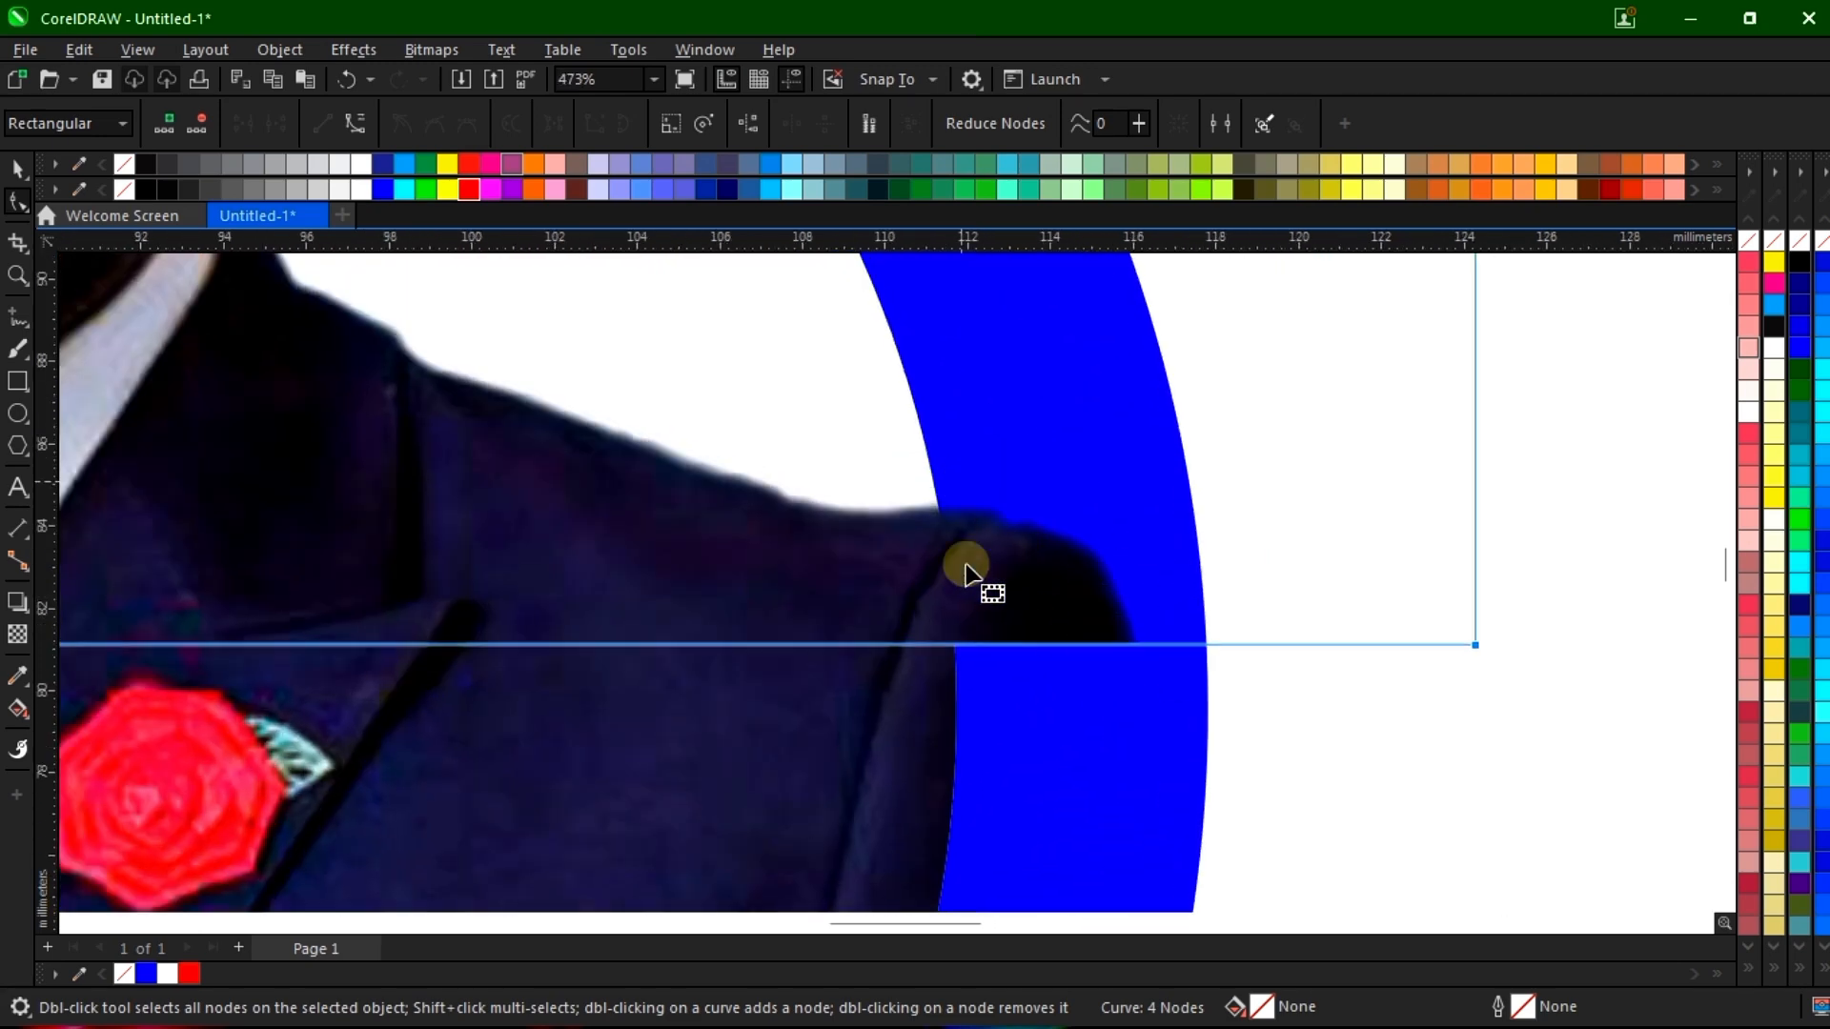
scroll(969, 591, "down", 4)
left_click_drag(971, 330, 918, 644)
left_click_drag(677, 320, 459, 758)
left_click_drag(543, 643, 626, 644)
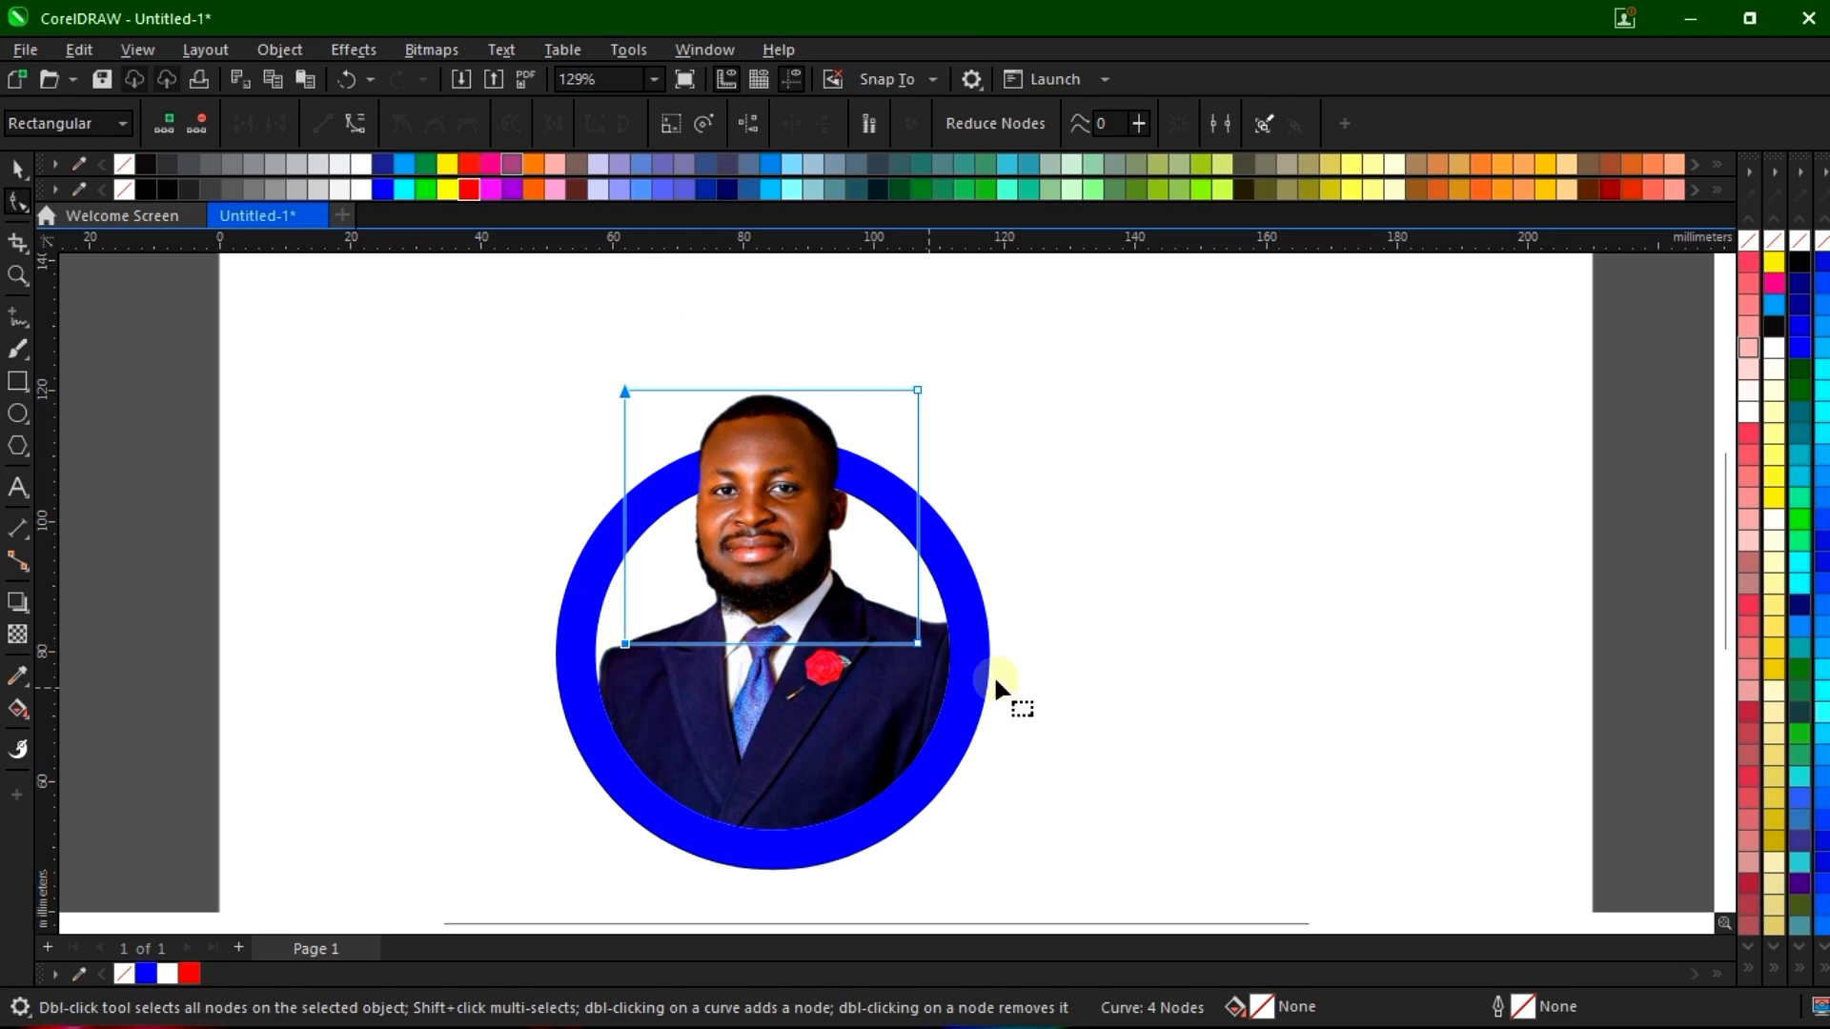
key("space")
Move the cropped head piece right of the ring to about X 132.7 mm, undo the move and deselect it
scroll(964, 629, "down", 3)
scroll(849, 551, "up", 3)
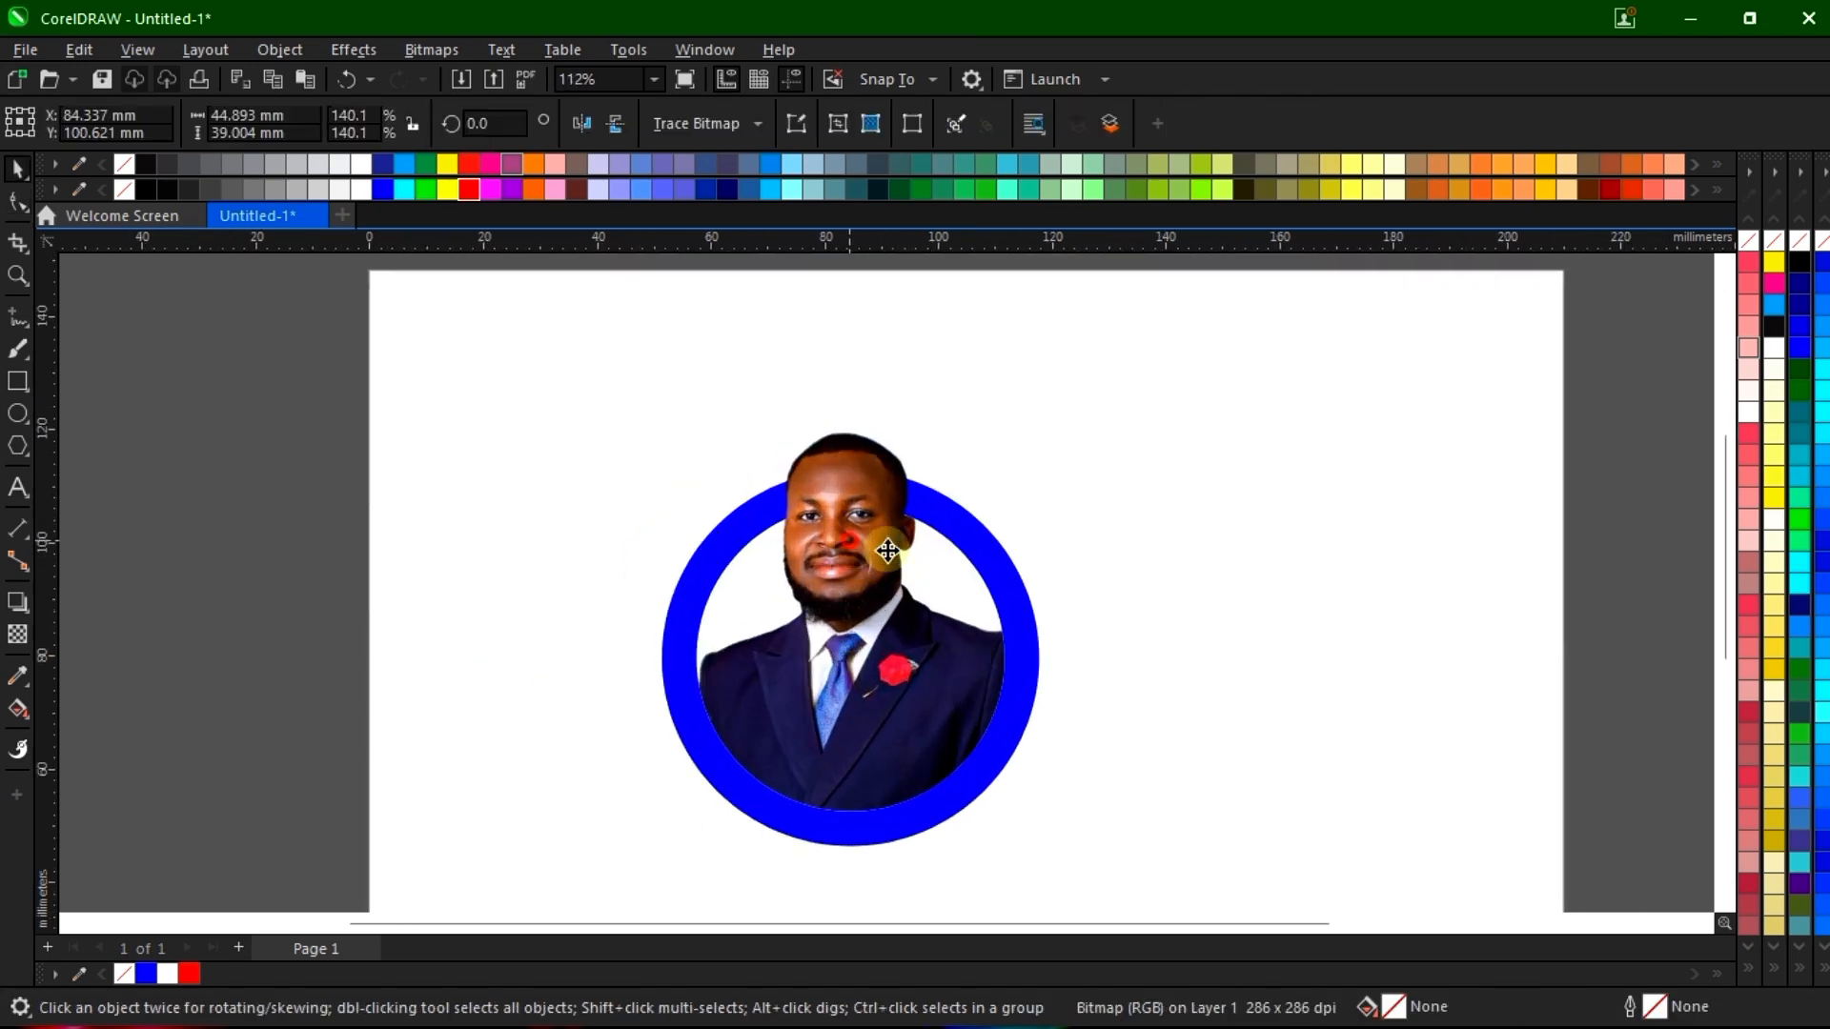
left_click_drag(924, 550, 1199, 550)
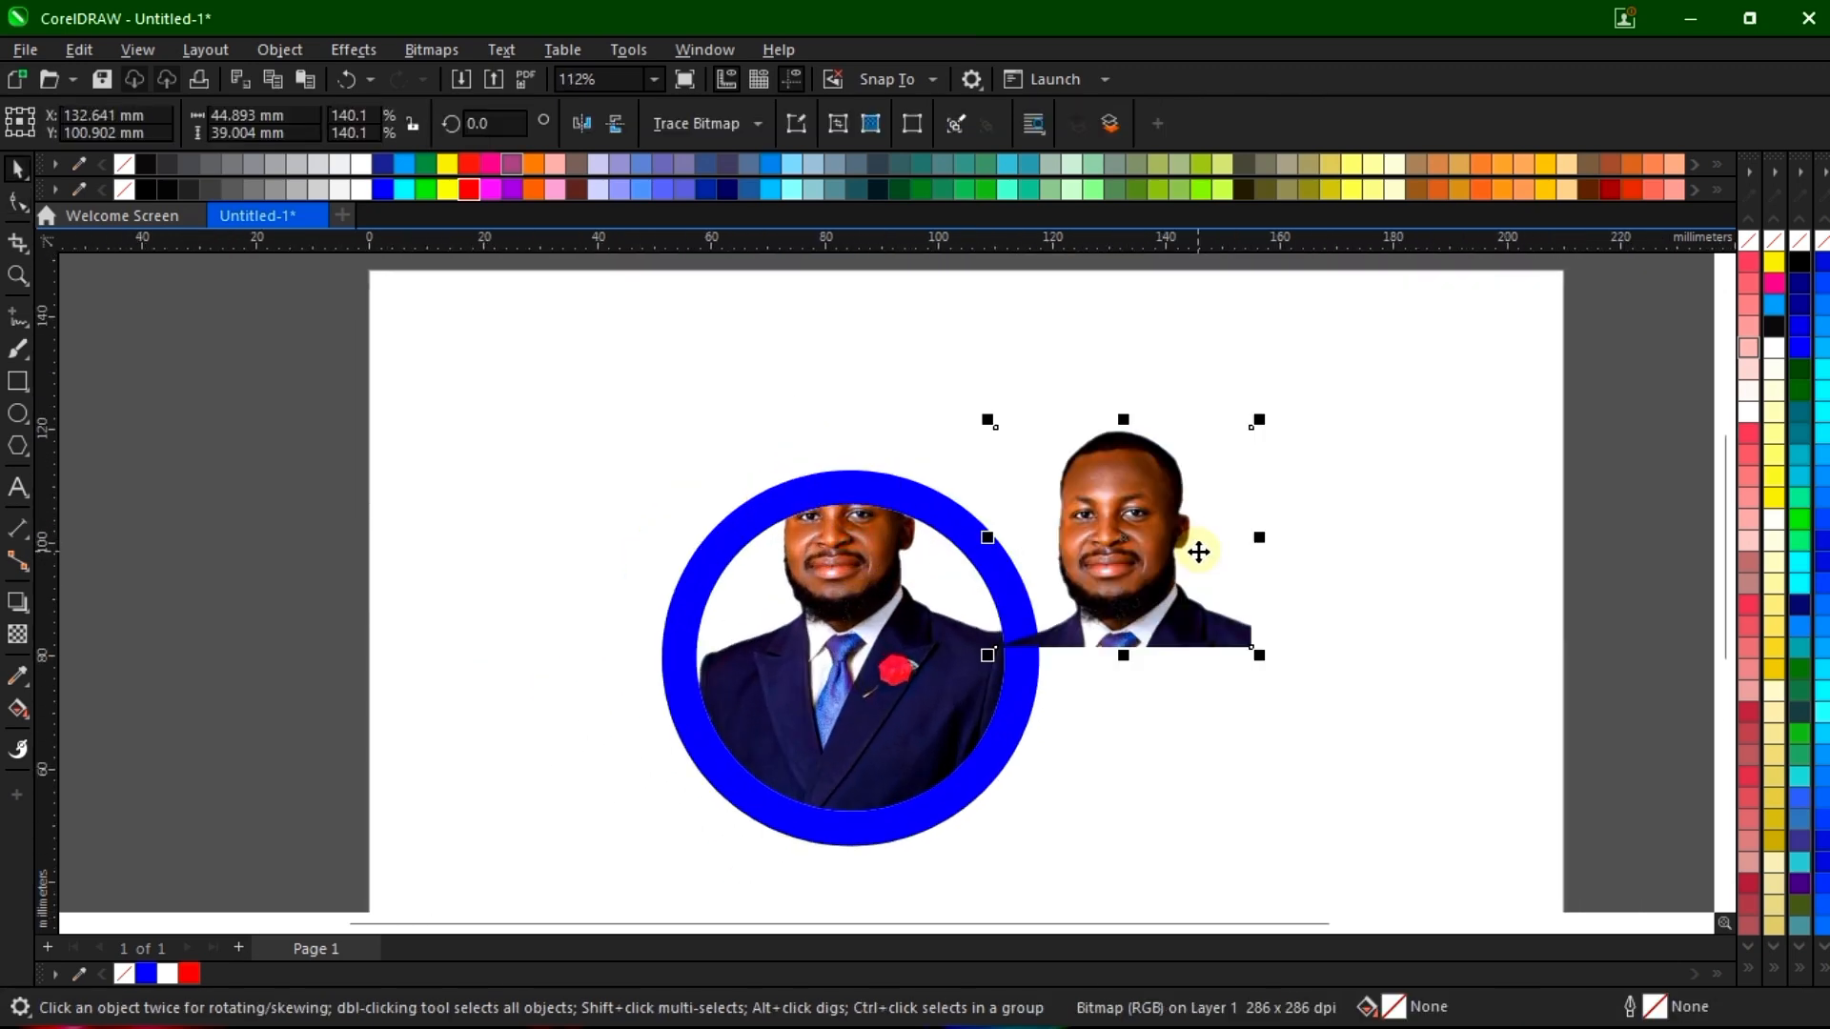
key("ctrl+z")
left_click(1317, 340)
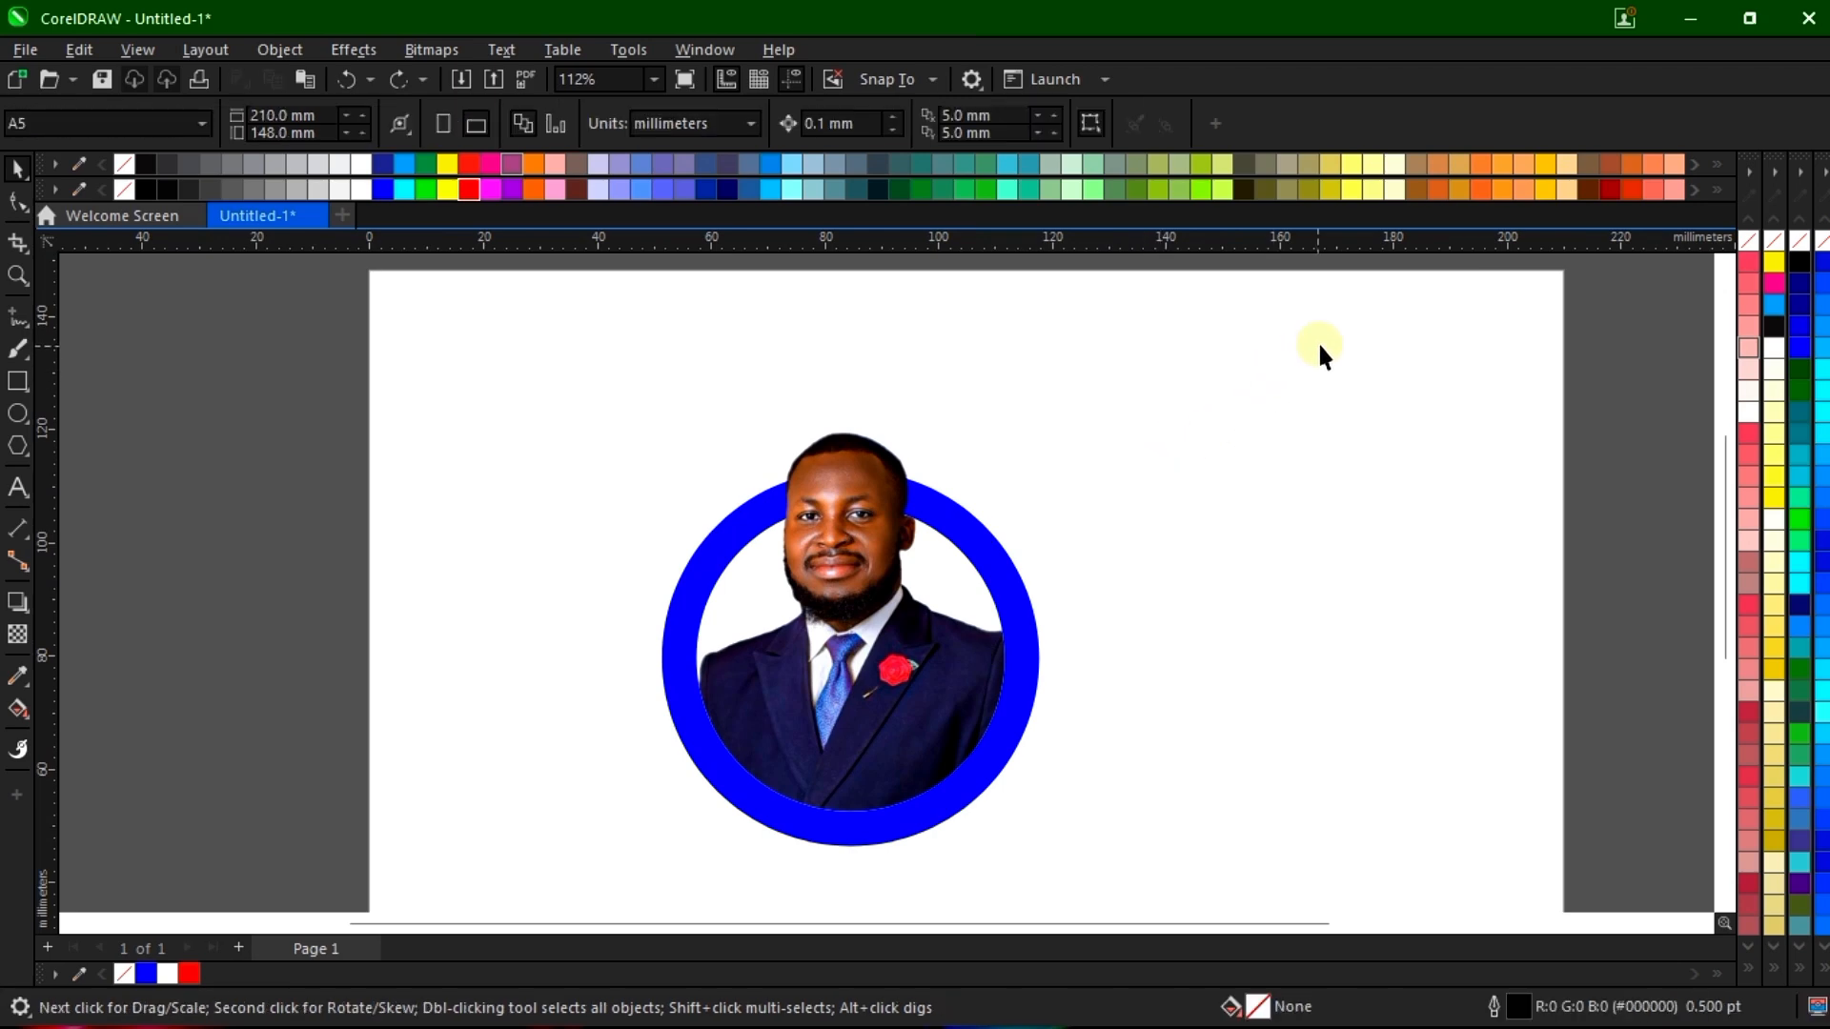
Select the ring, the clipped circle and the cropped head piece, group them together and deselect the group
scroll(608, 929, "down", 2)
left_click_drag(608, 929, 637, 853)
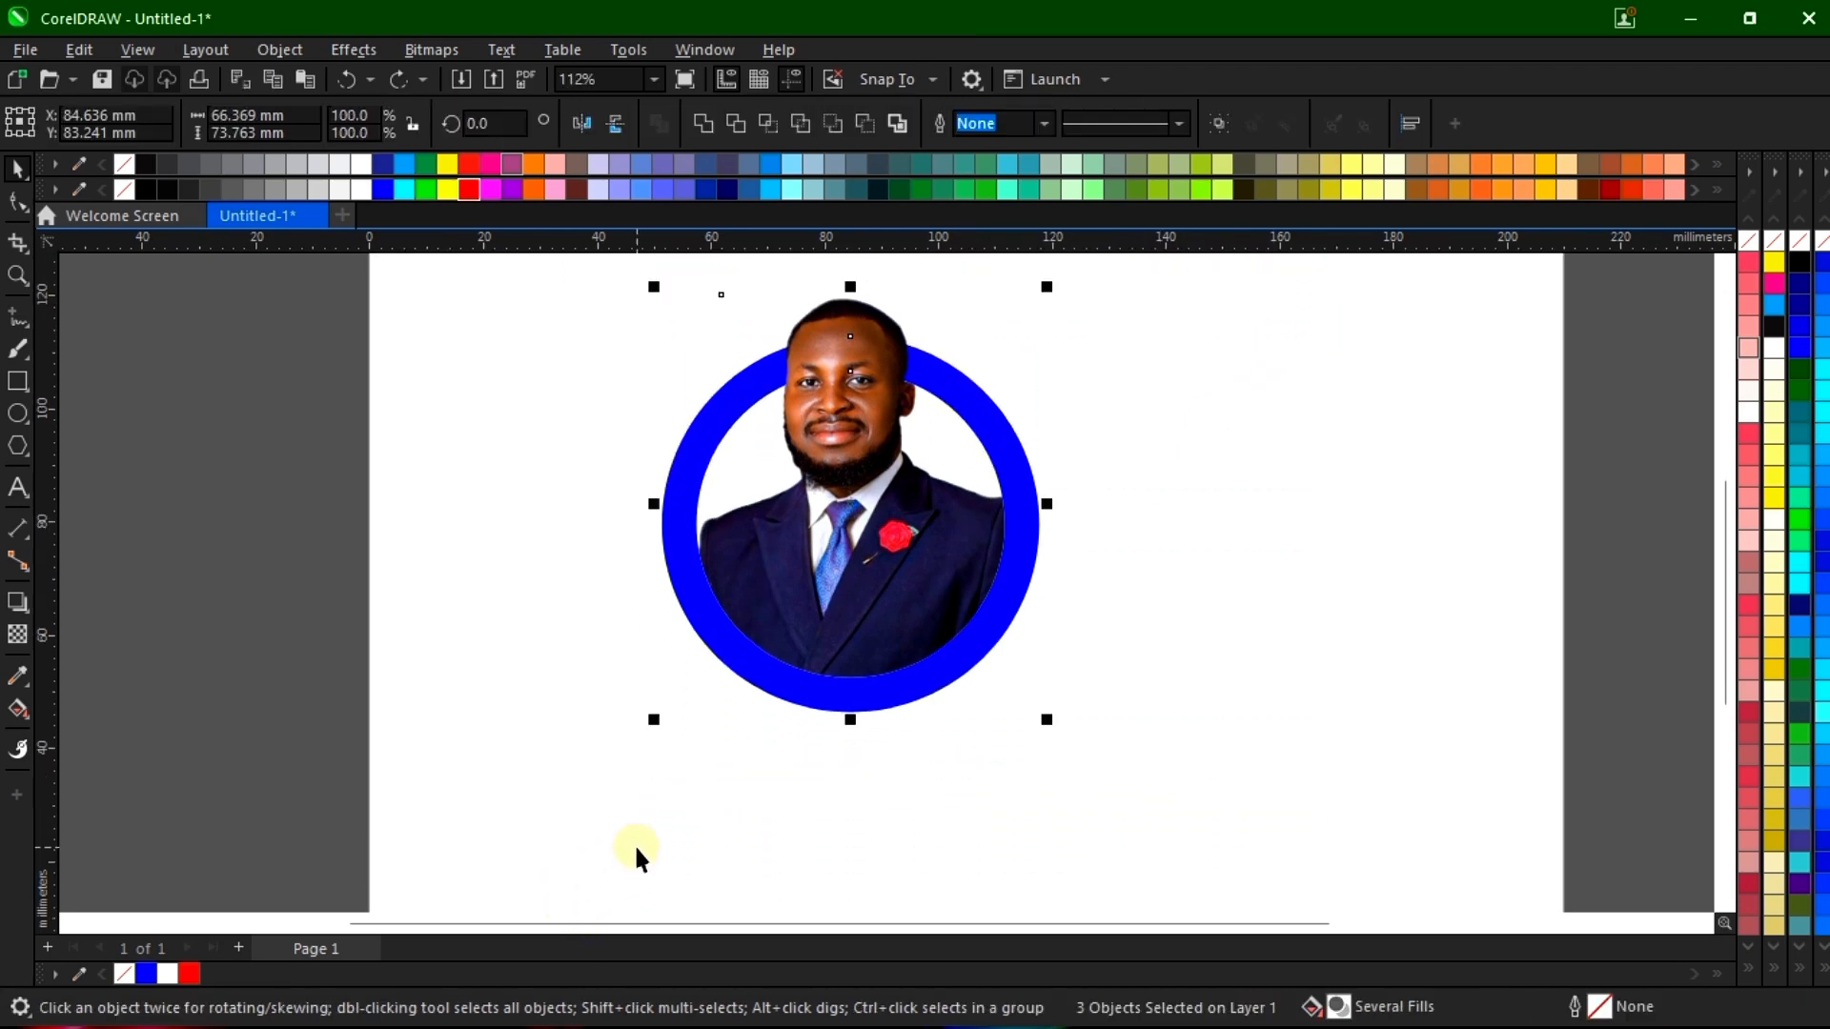
key("ctrl+g")
scroll(677, 855, "down", 2)
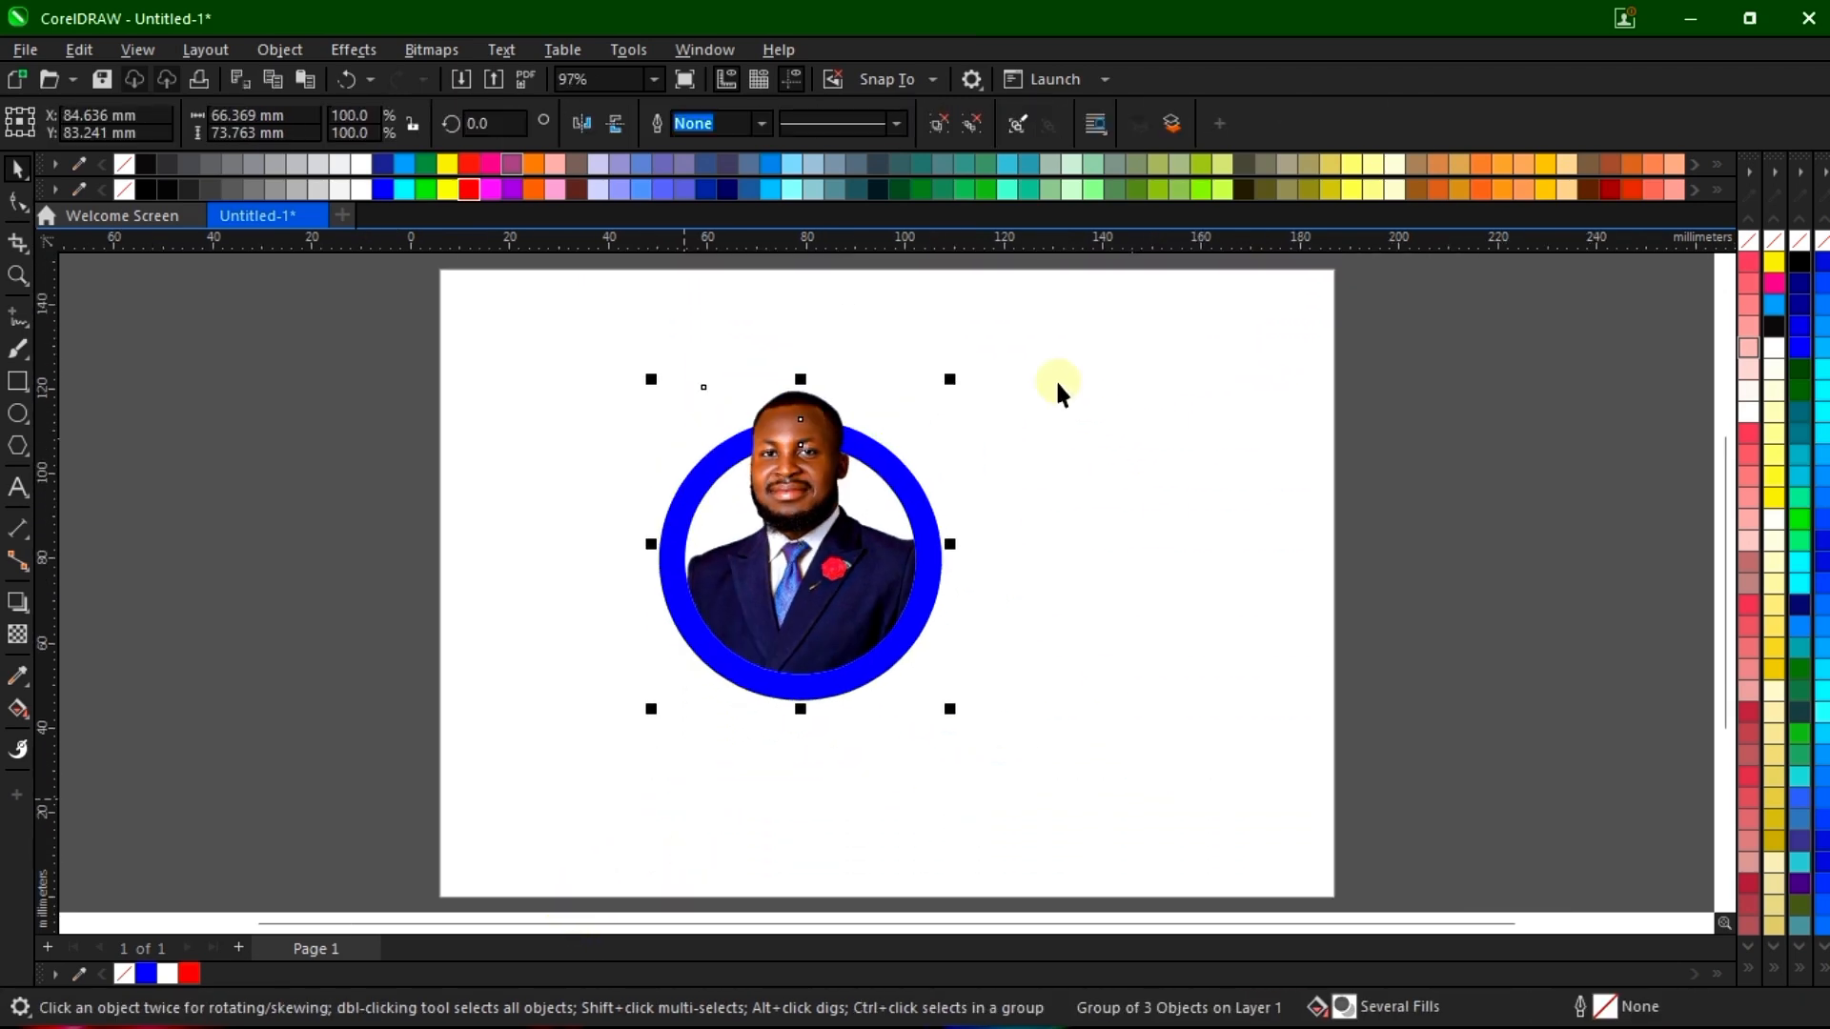
right_click(1055, 386)
left_click(1462, 563)
Examine the framed portrait in full-screen preview and return to the normal view
right_click(1398, 477)
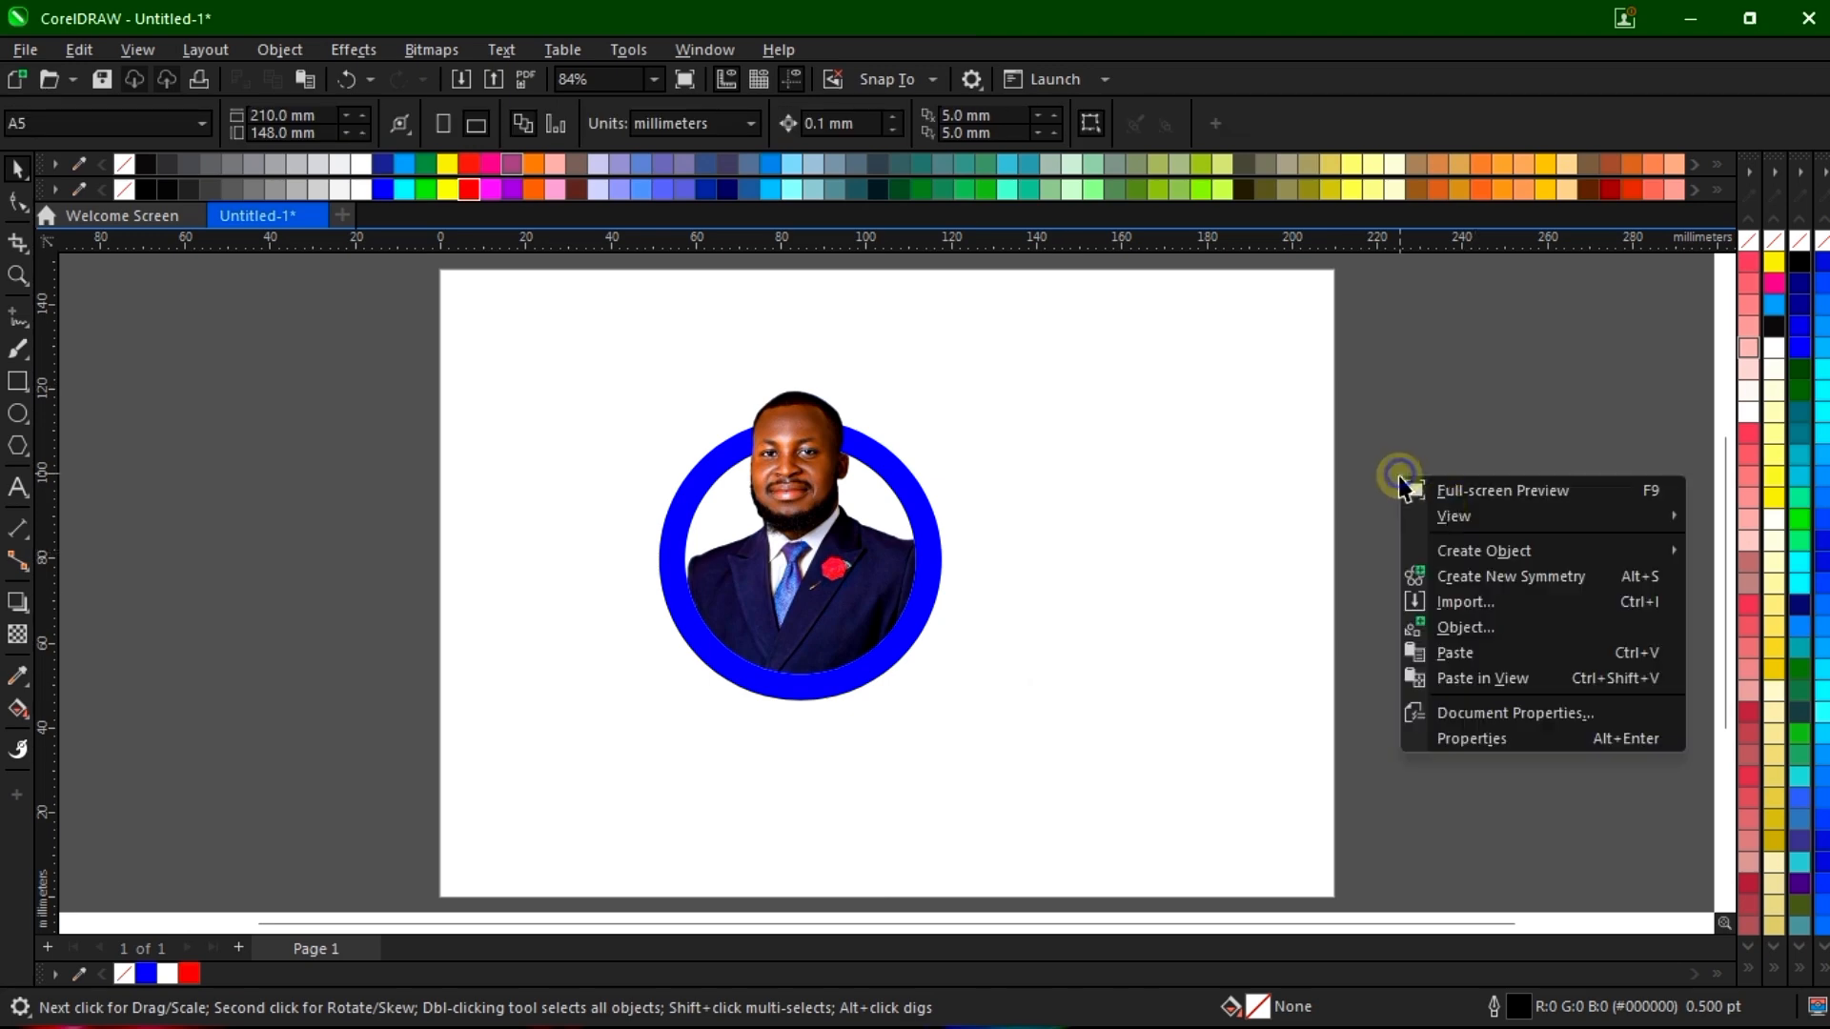
left_click(1455, 491)
left_click(1315, 498)
scroll(834, 496, "up", 2)
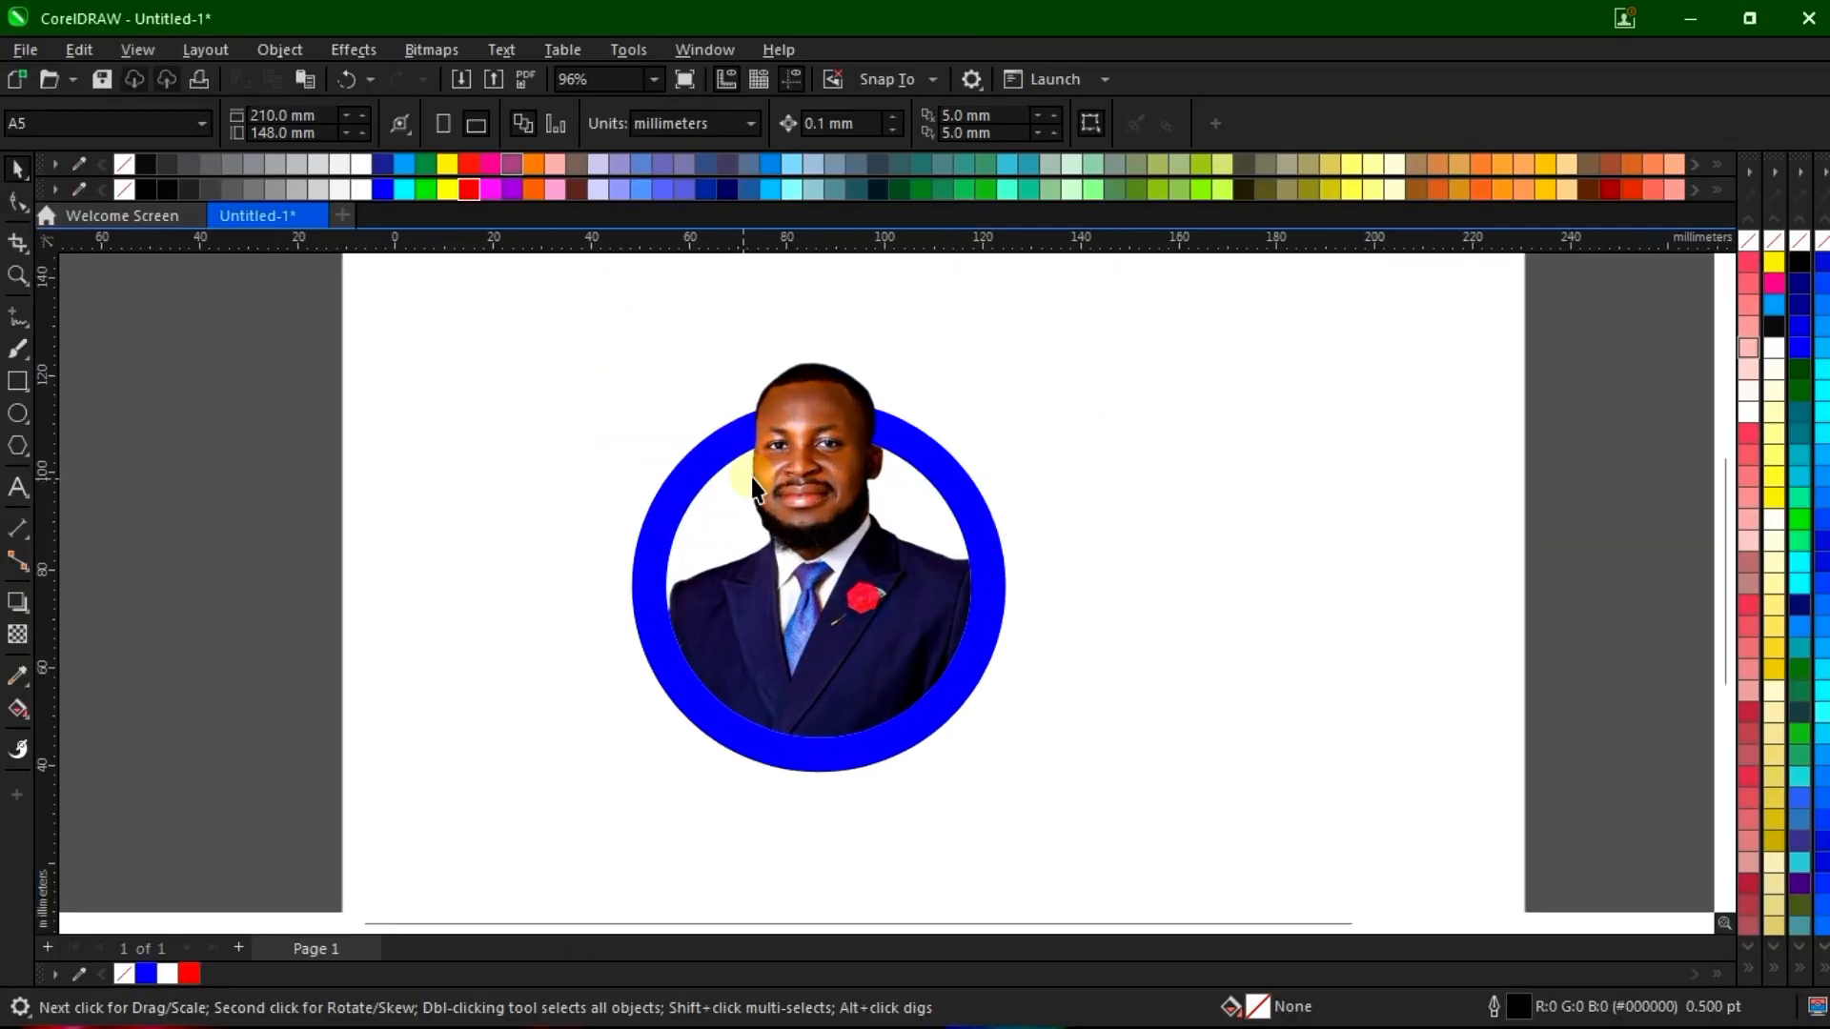
scroll(833, 496, "up", 2)
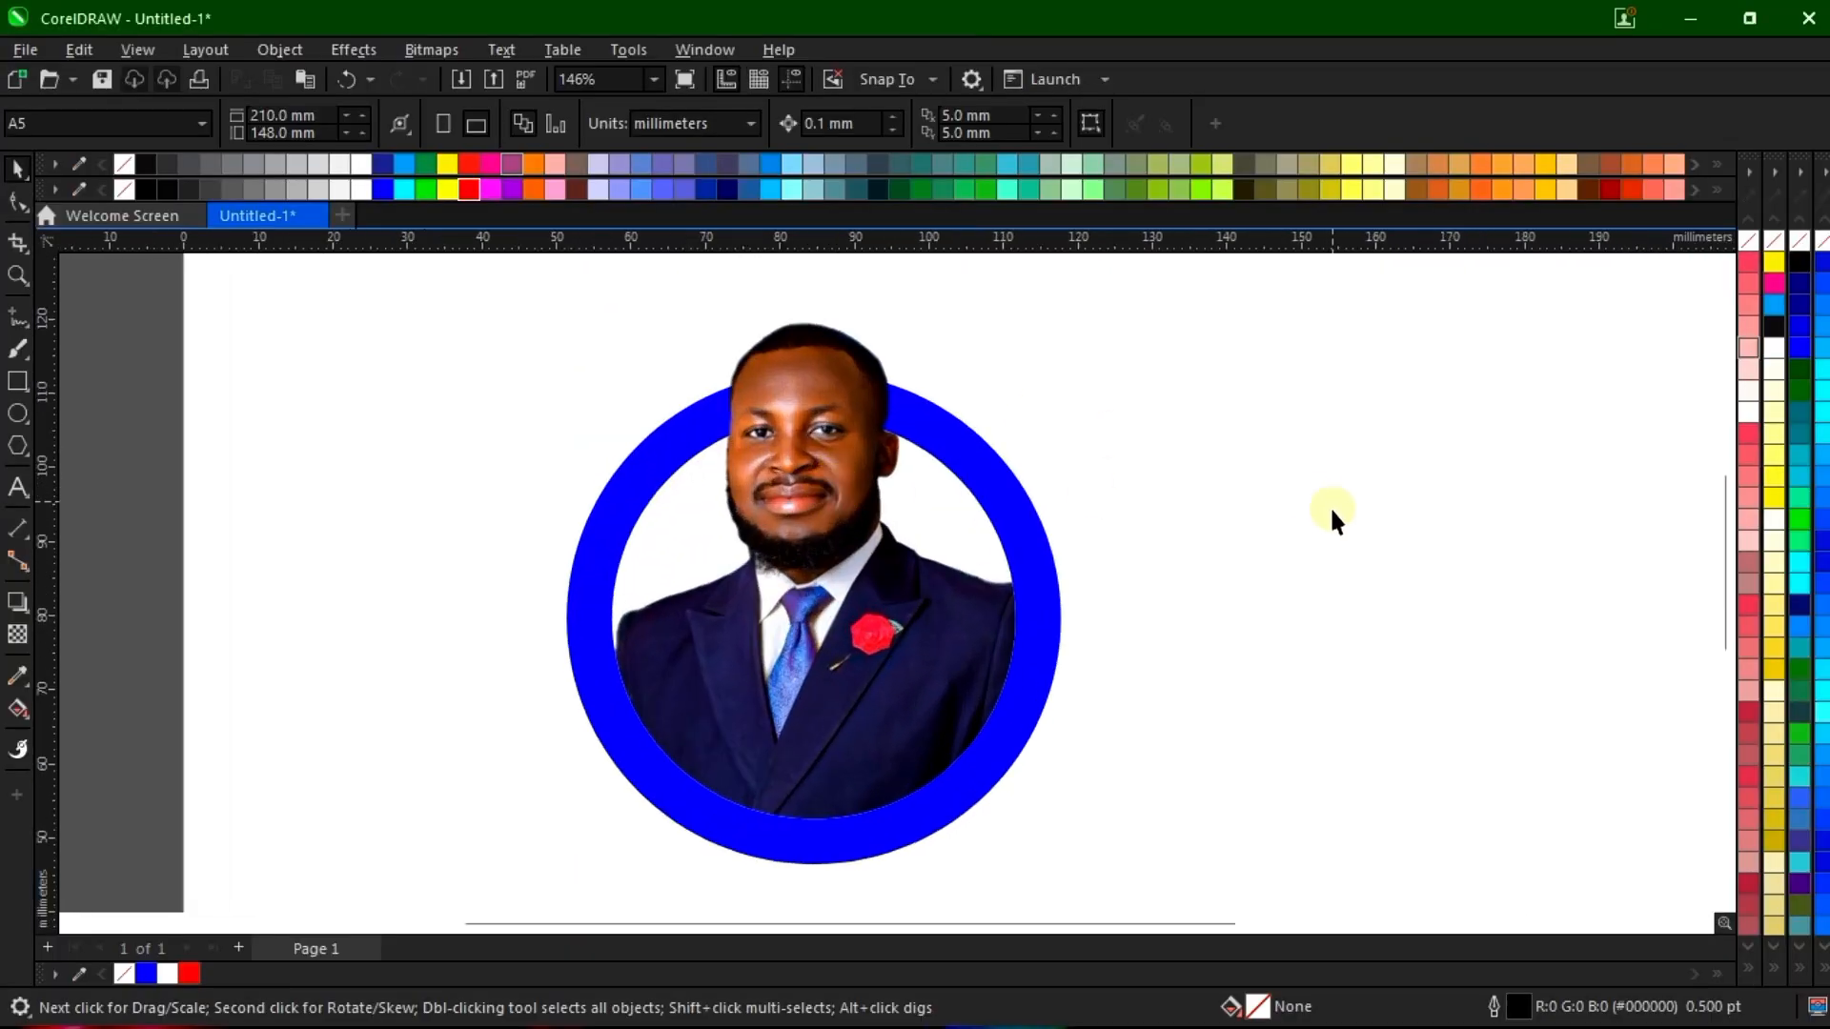
right_click(175, 497)
left_click(181, 509)
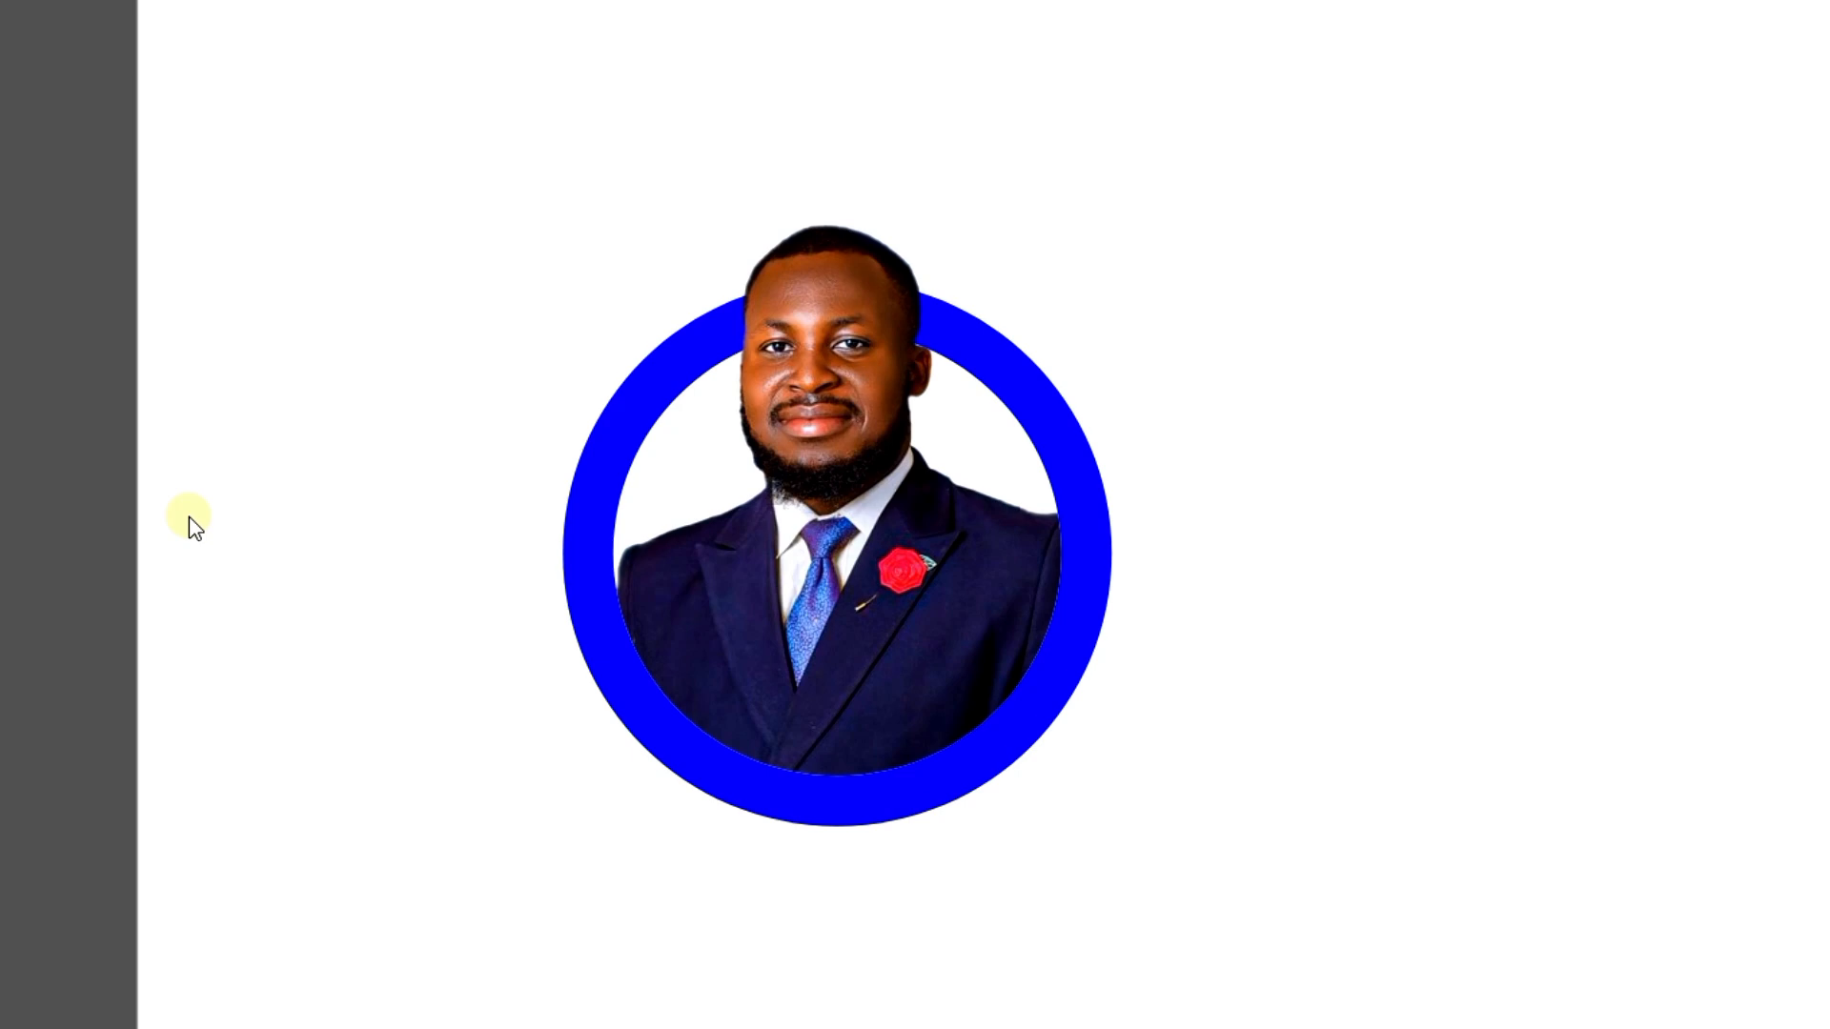
key("F9")
Move the portrait group toward the page's left side and scale it to 75.9%, centered at about X 55.9, Y 81.4 mm
scroll(855, 524, "down", 2)
left_click(856, 483)
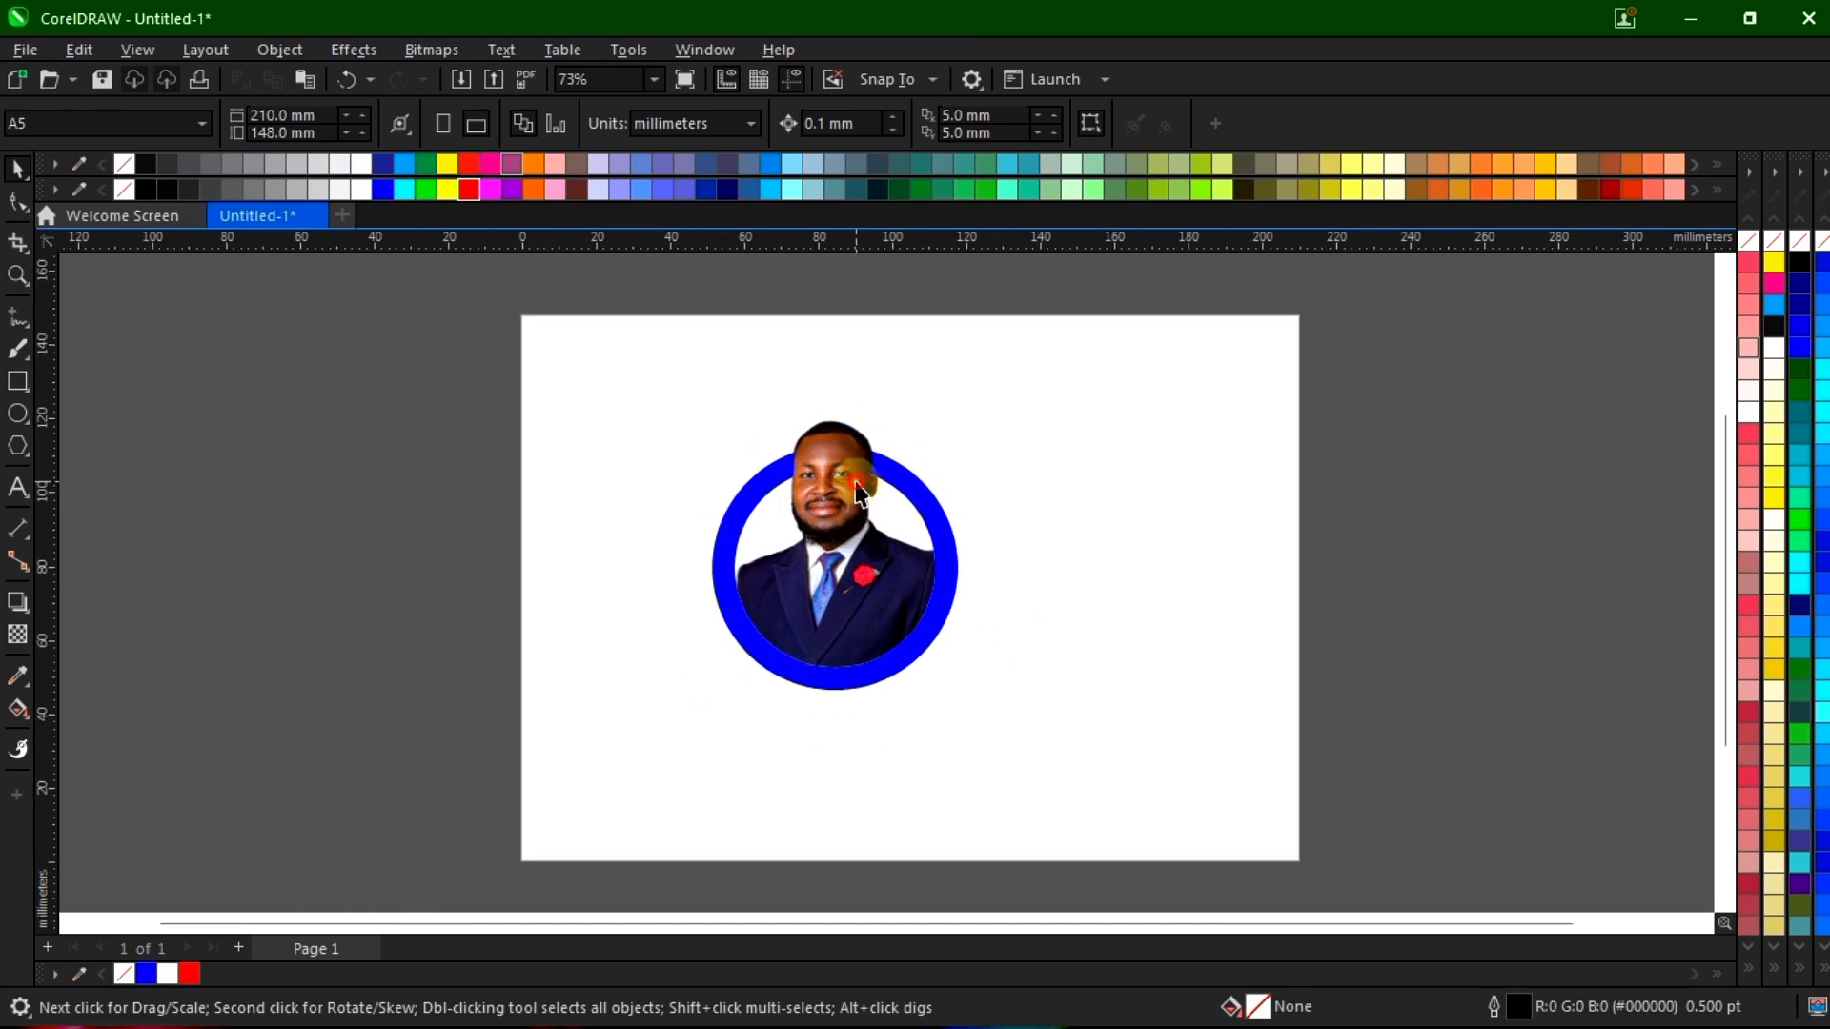
scroll(858, 491, "down", 1)
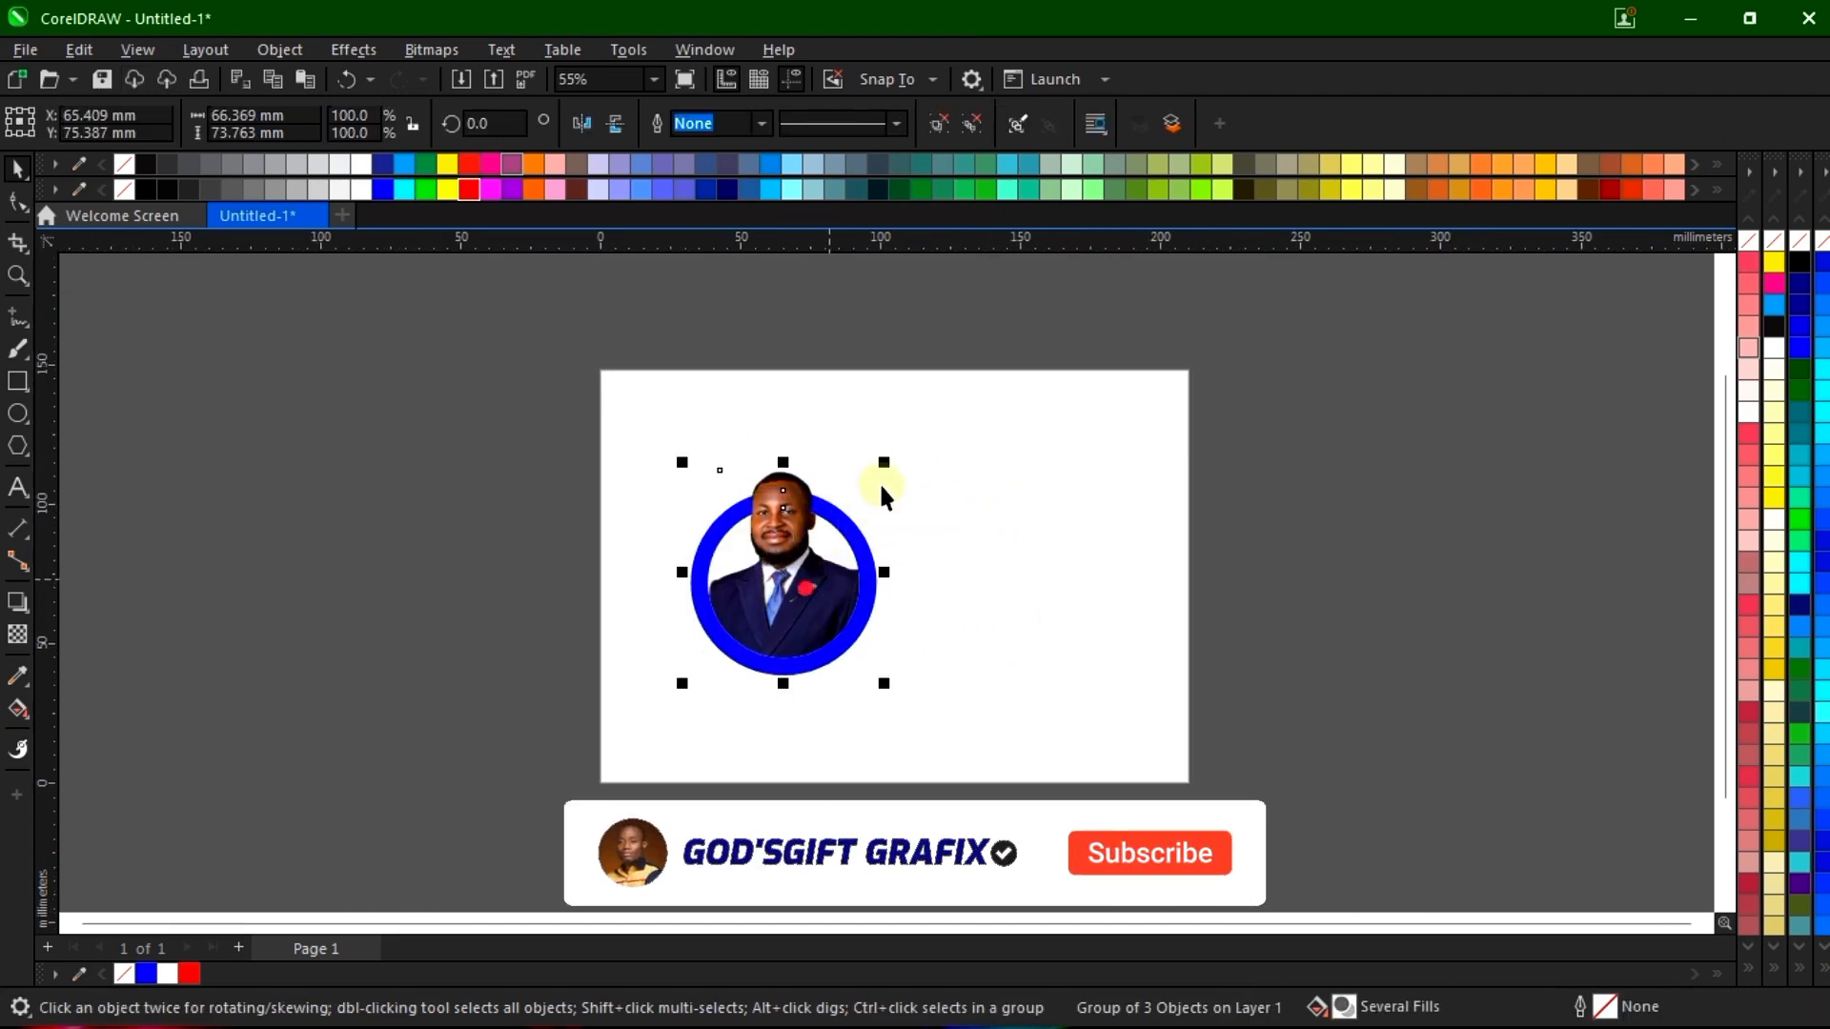
scroll(772, 591, "up", 1)
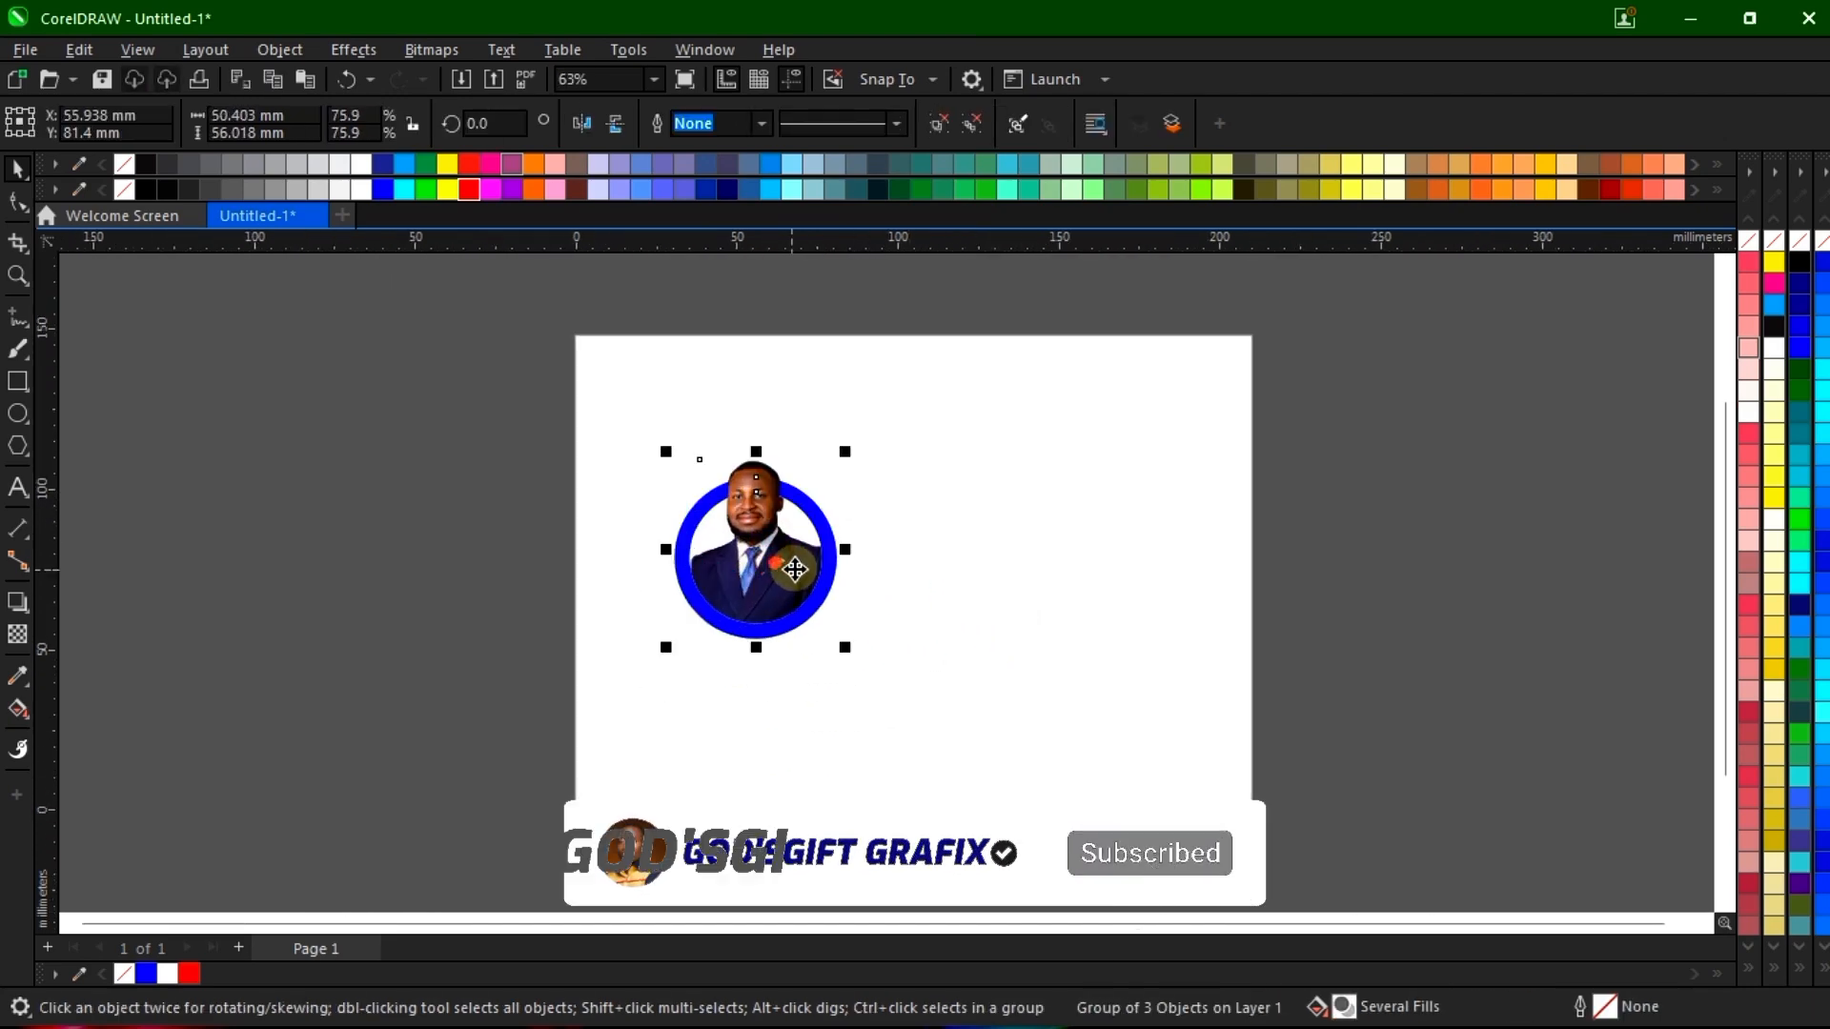
Place a duplicate of the portrait group at about X 176.3, Y 59.7 mm and delete that duplicate
left_click_drag(795, 570, 1157, 616)
right_click(983, 569)
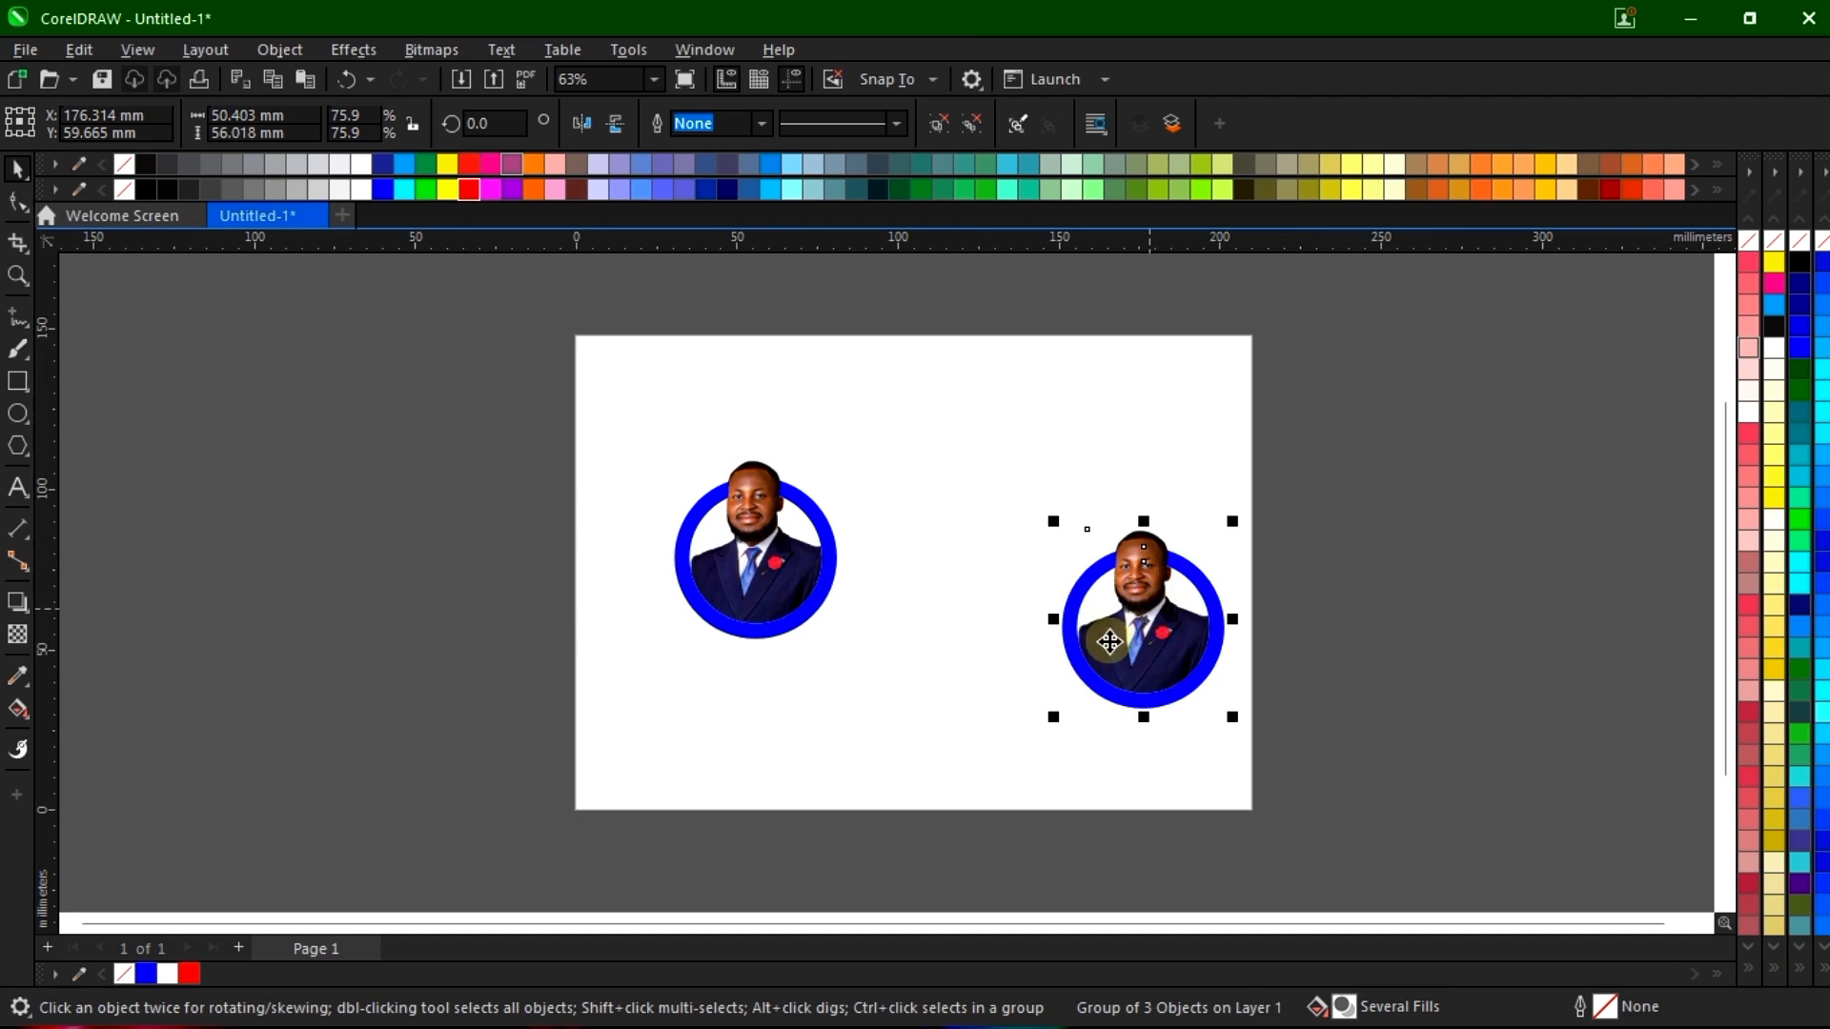
key("Delete")
Move the portrait group to about X 117.0, Y 79.7 mm and enlarge it from its center to about 109.5%
left_click_drag(763, 549, 959, 545)
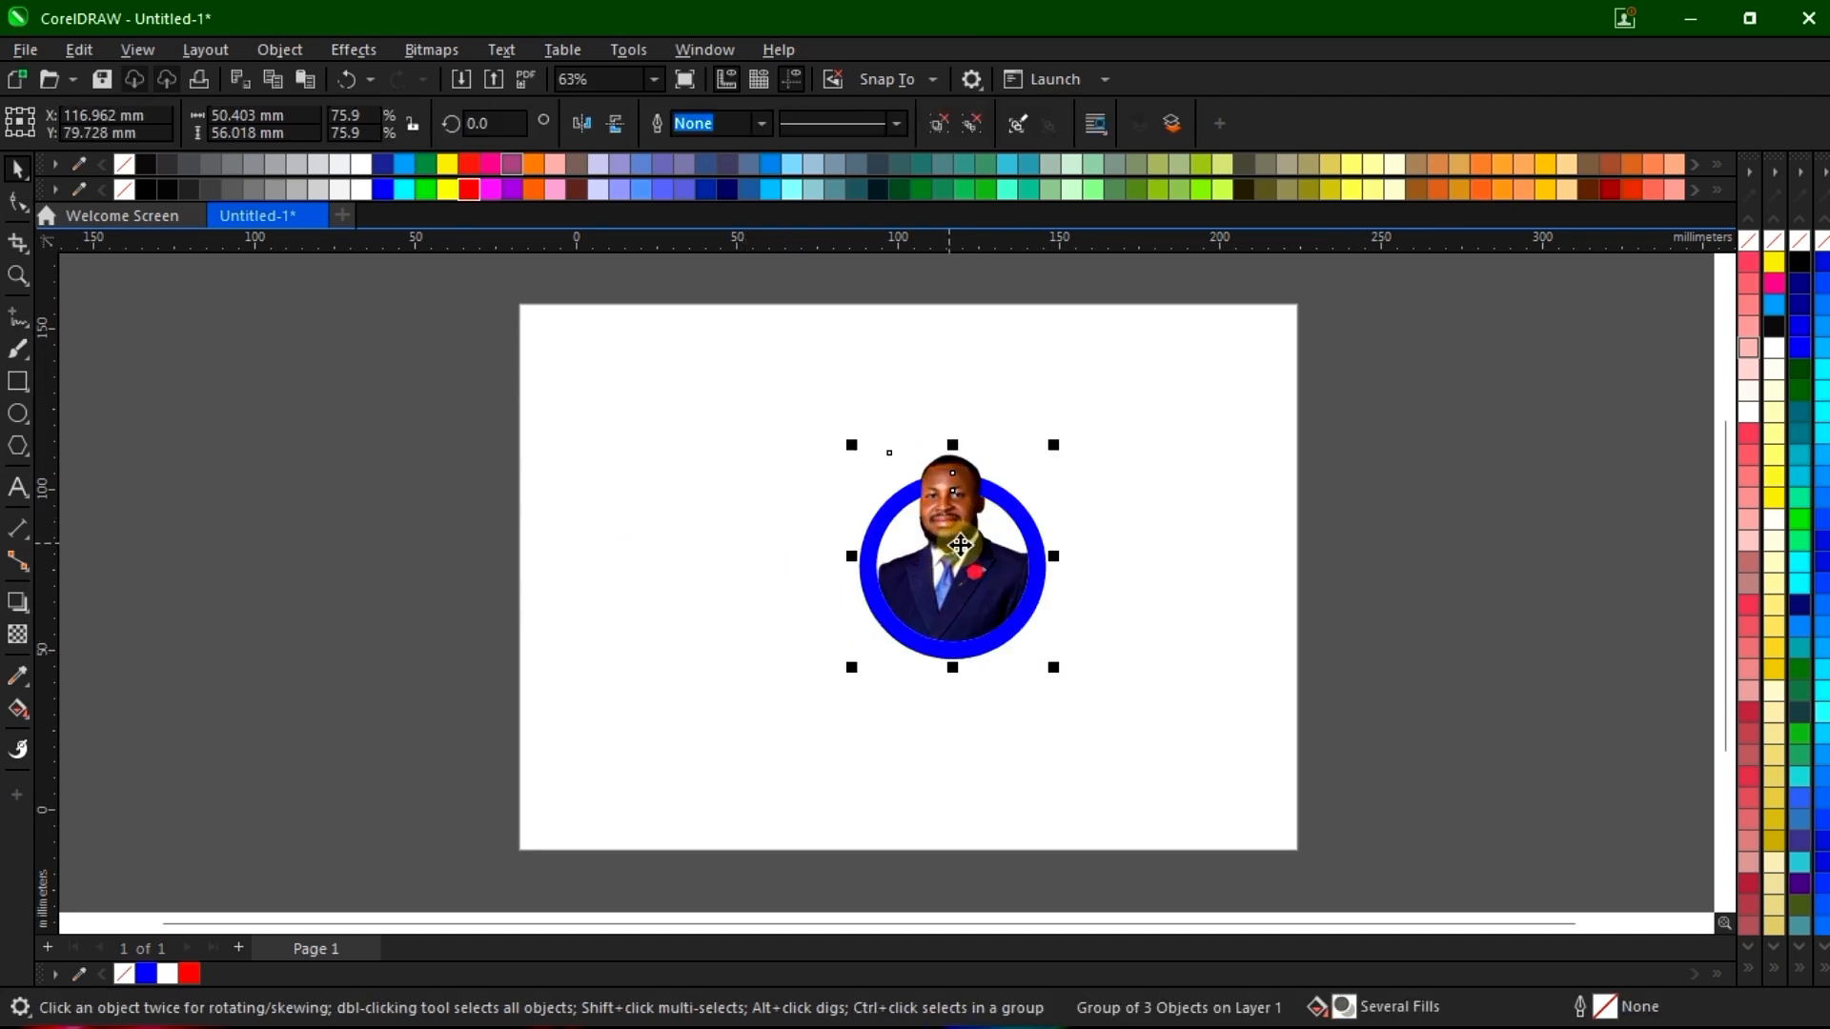
scroll(960, 545, "up", 4)
mouse_move(1104, 398)
left_mouse_down()
mouse_move(1217, 384)
mouse_move(1116, 383)
left_mouse_up()
scroll(813, 702, "down", 2)
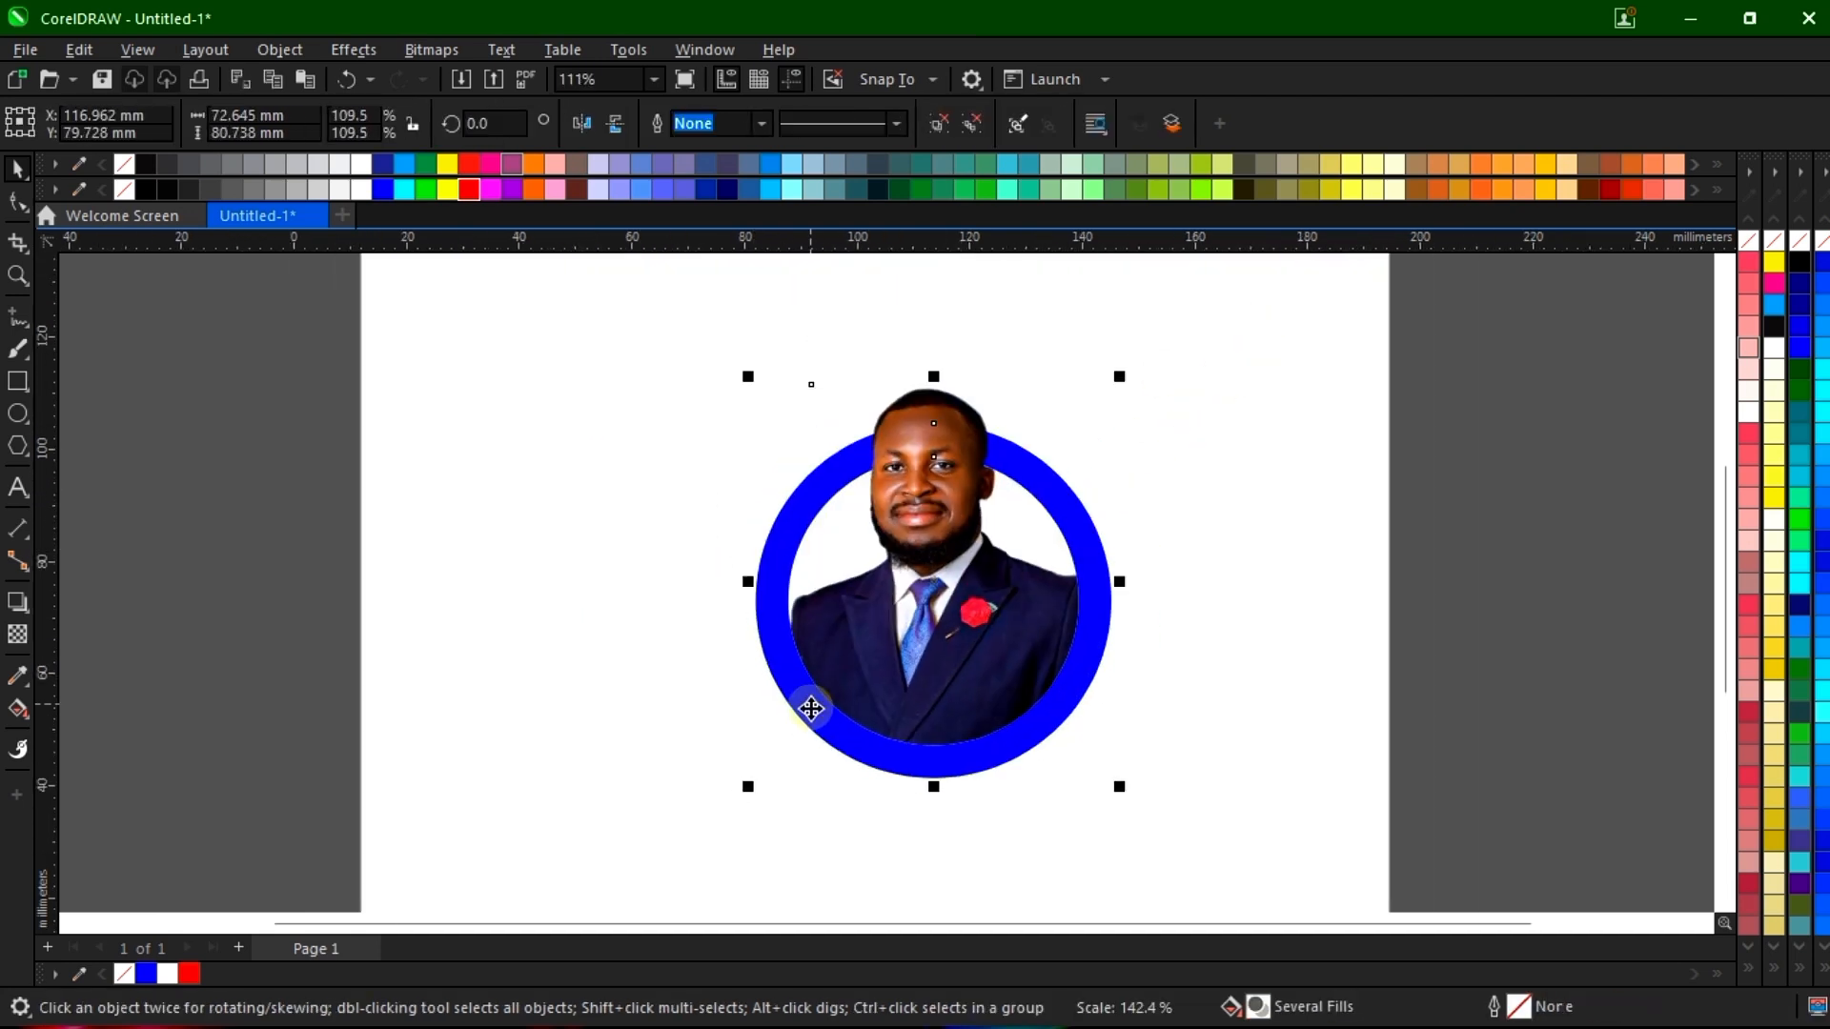
Enlarge the portrait group from its center to 141.2% and move it to about X 105.7, Y 74.5 mm
left_click_drag(1080, 779, 1129, 830)
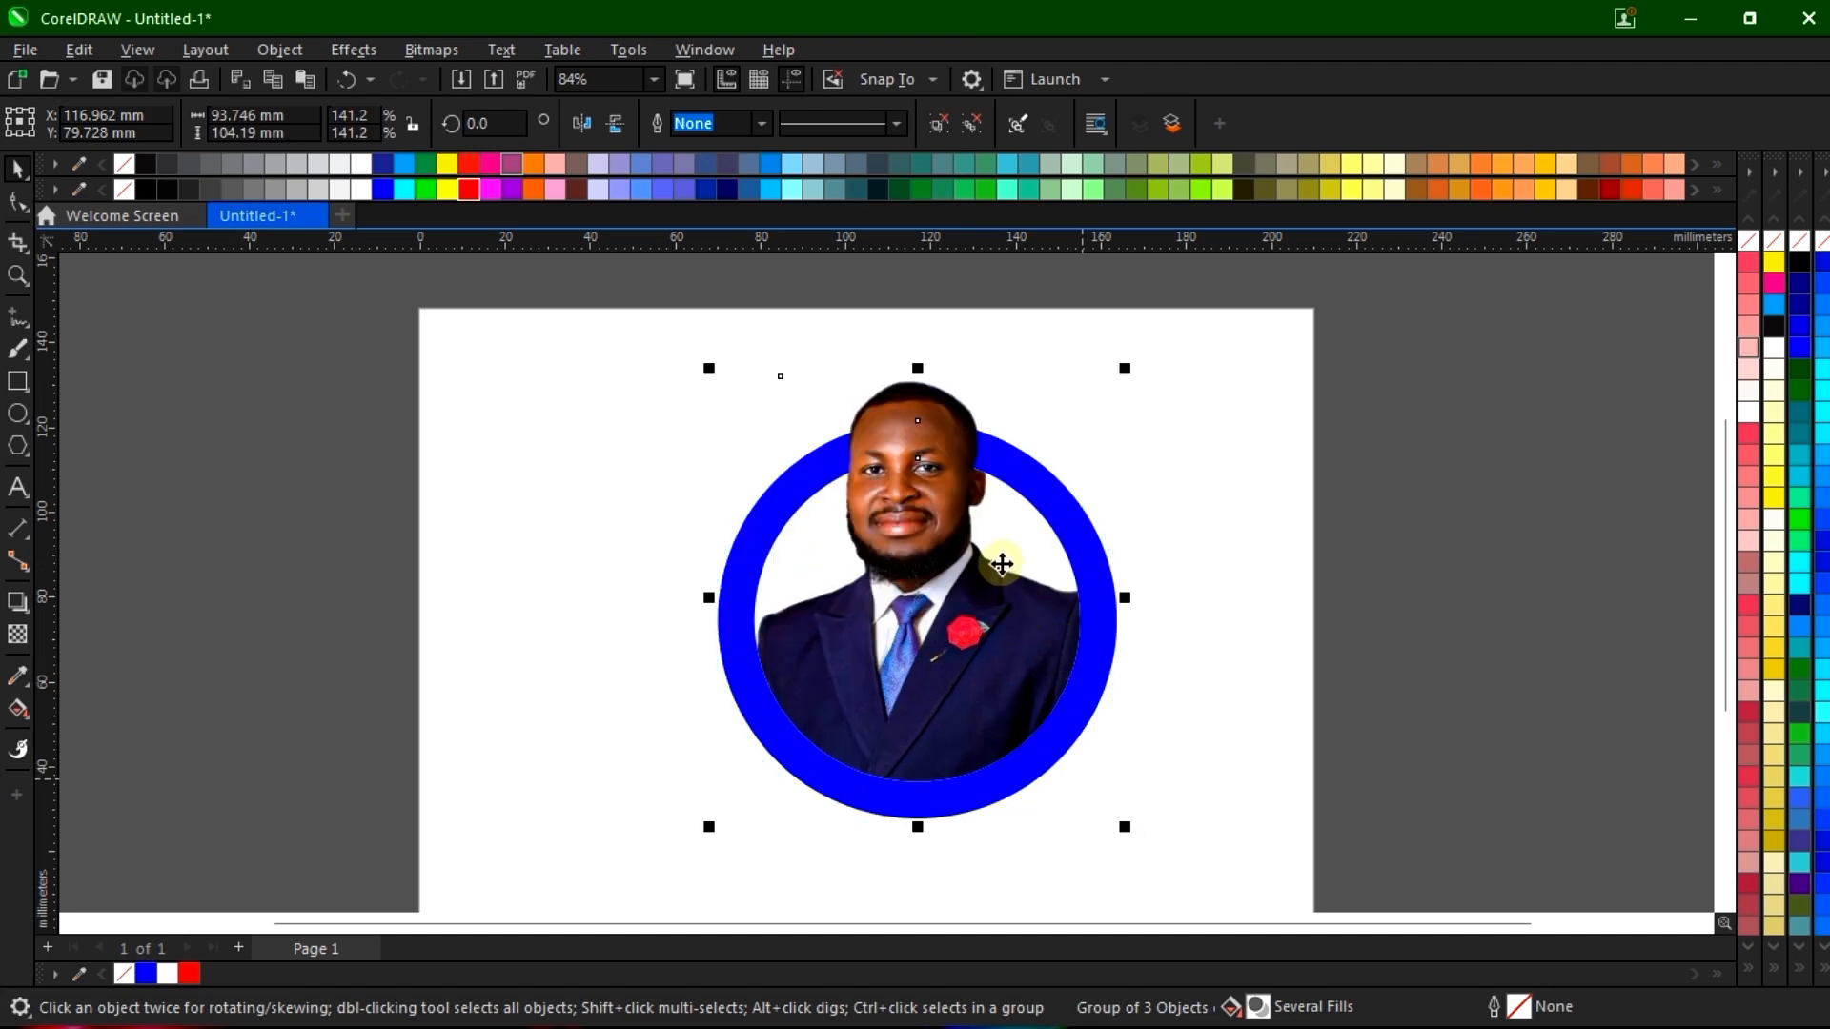
left_click_drag(990, 577, 946, 623)
scroll(847, 546, "down", 2)
scroll(847, 546, "up", 3)
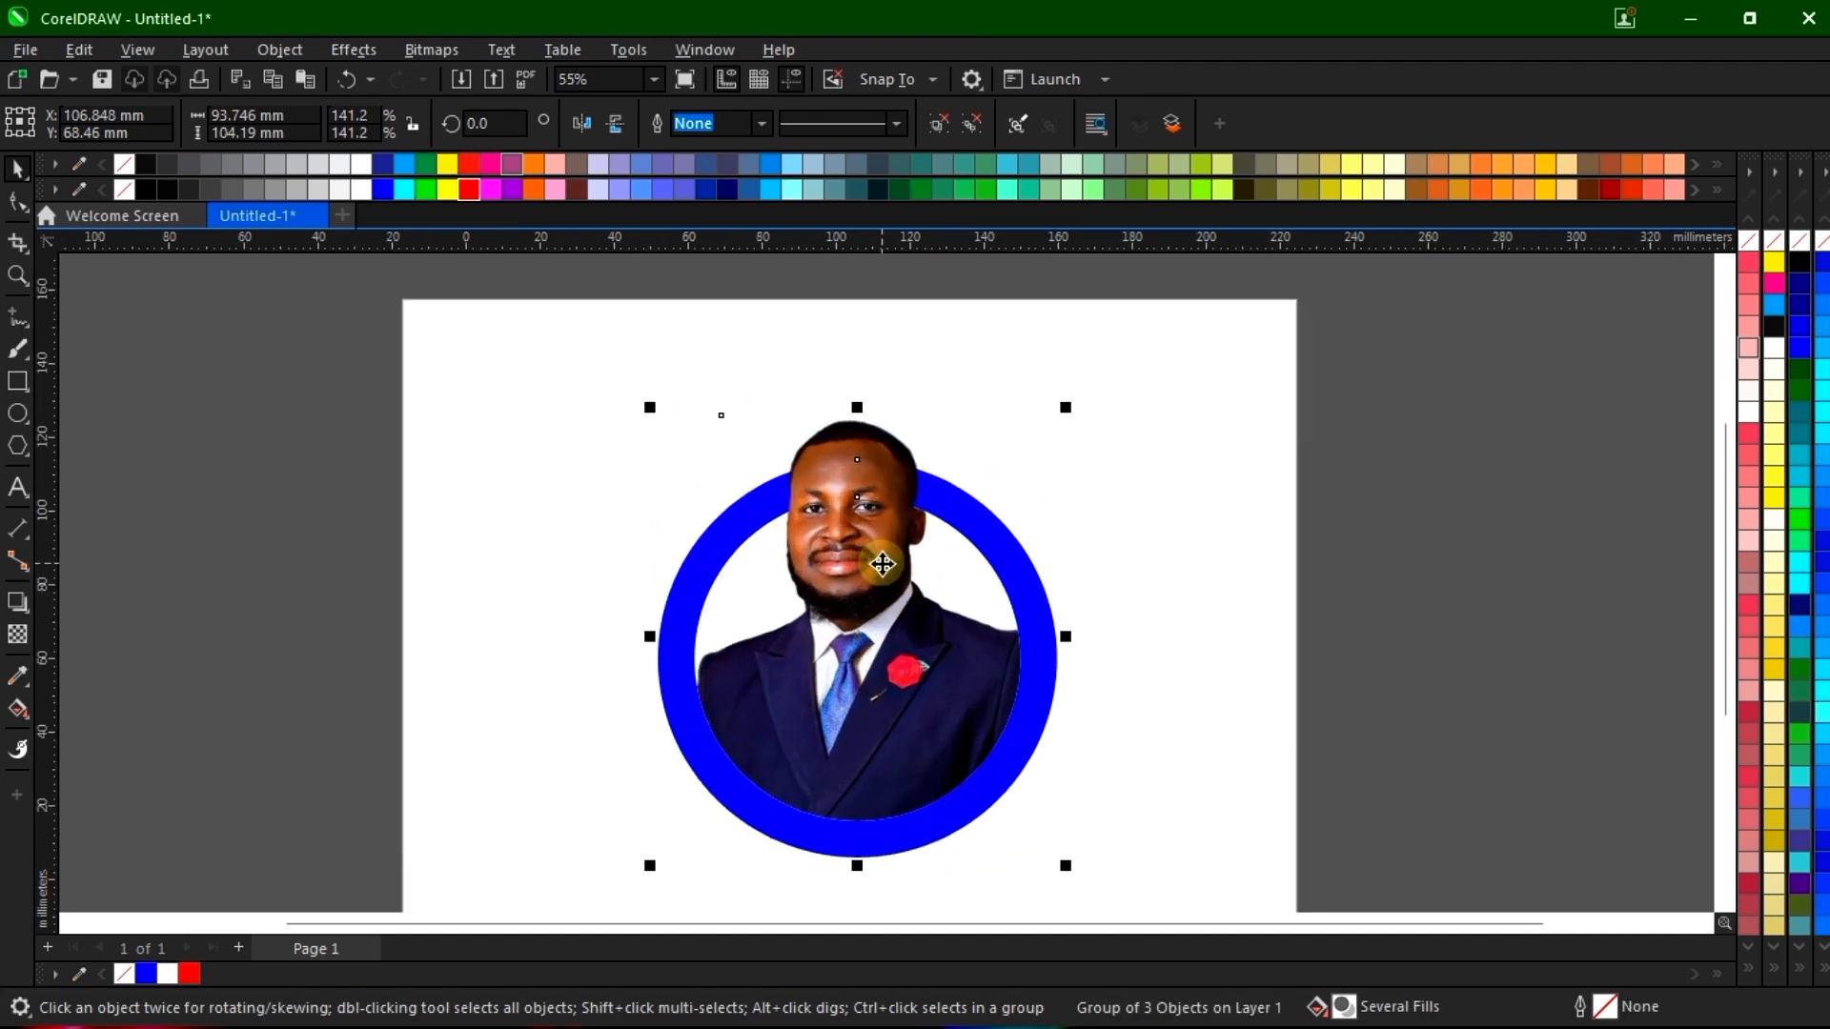
left_click_drag(883, 562, 865, 512)
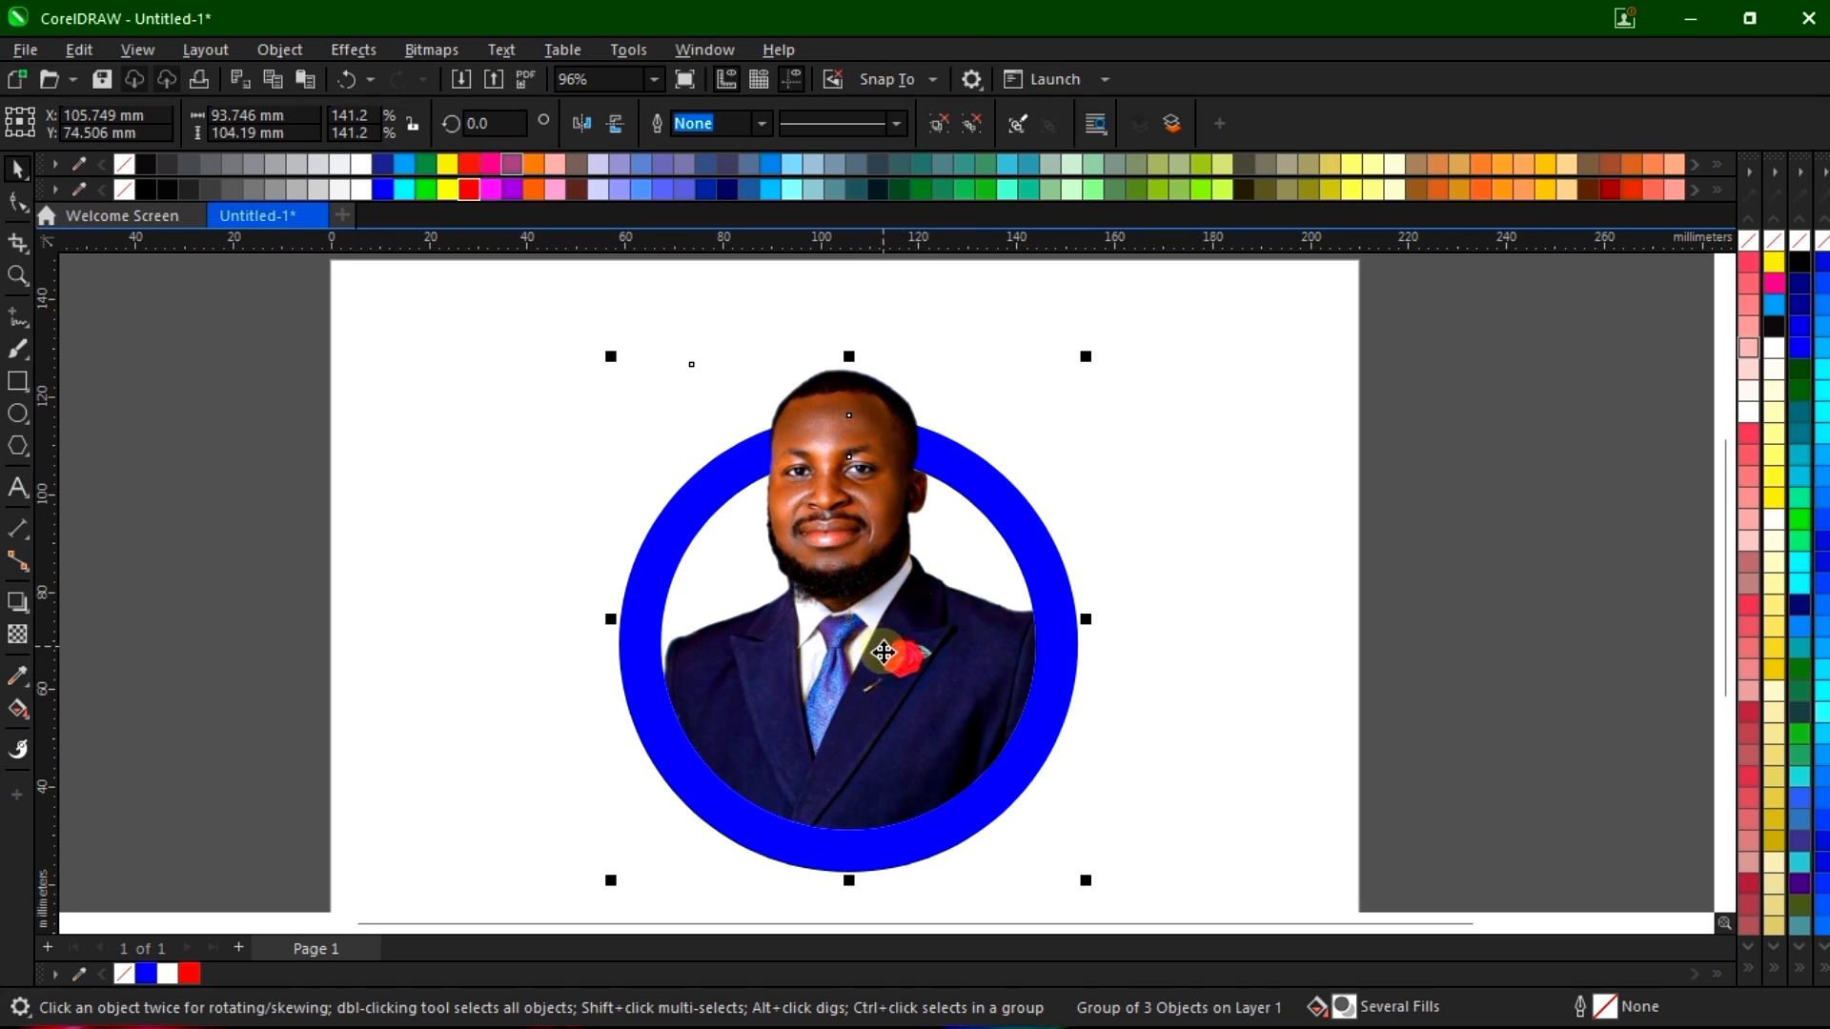
scroll(930, 583, "down", 1)
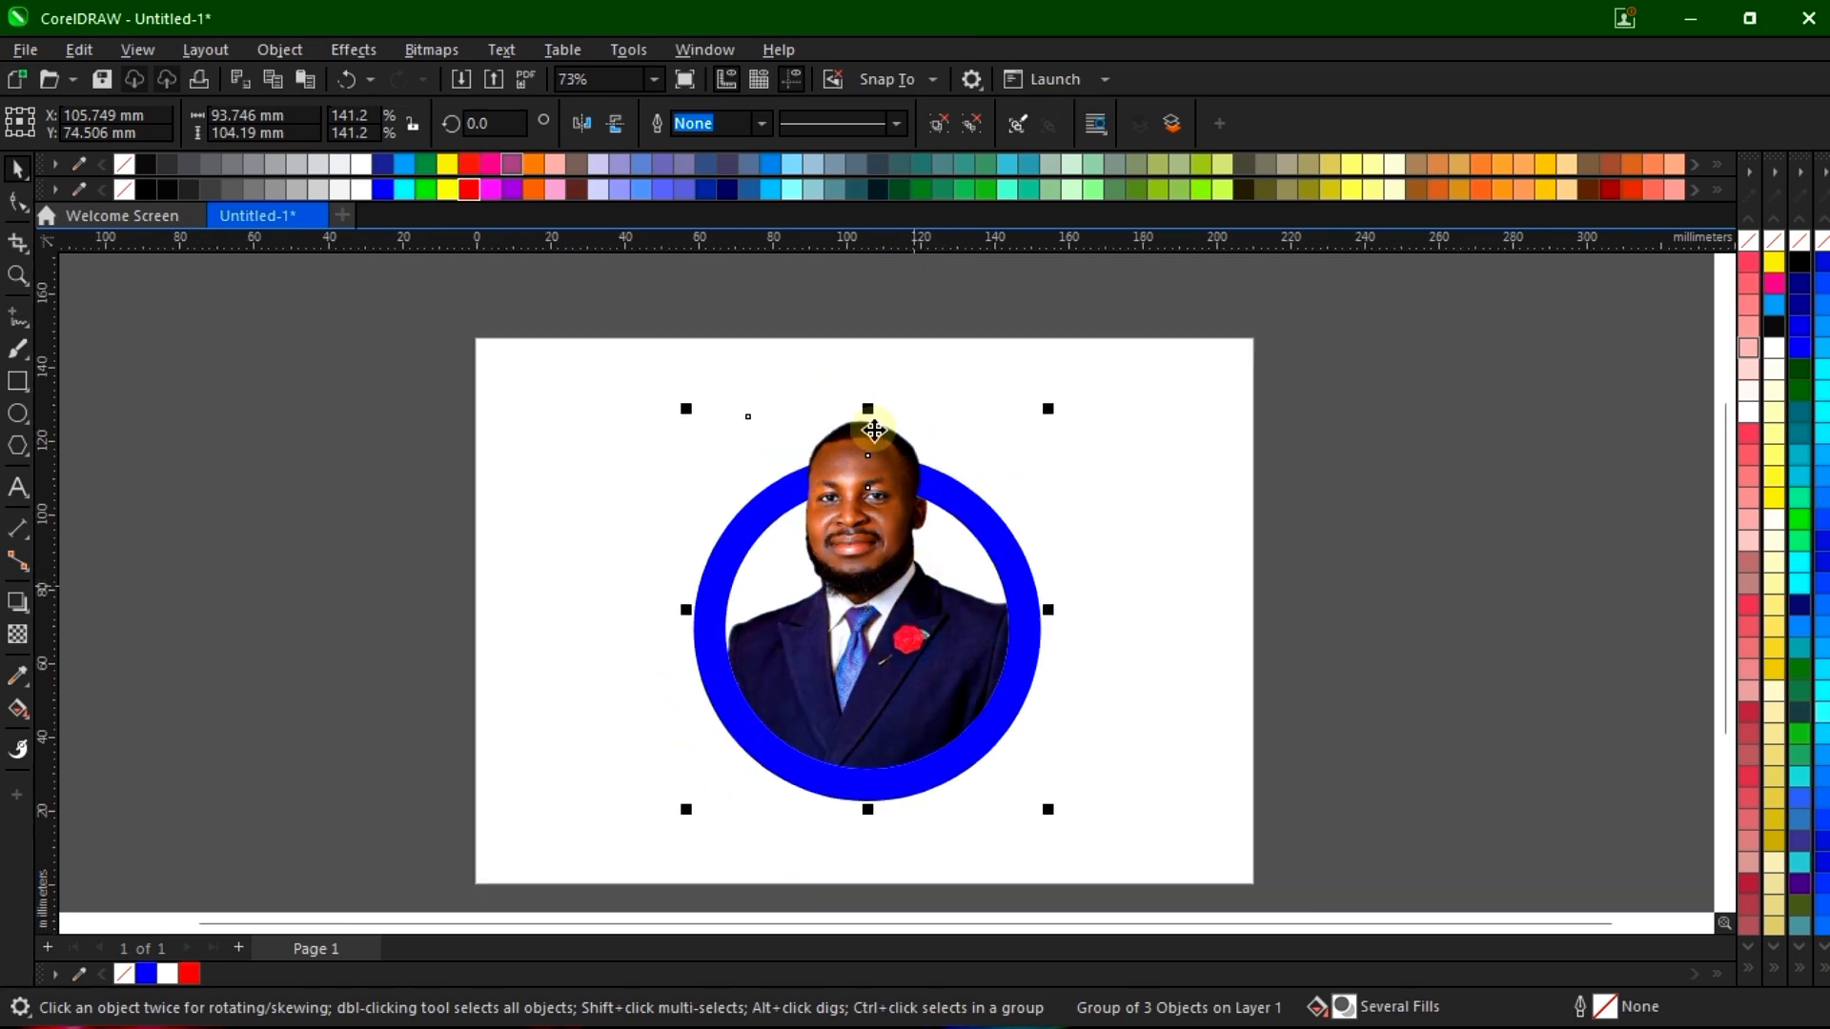
Ungroup the portrait and delete the separate head bitmap that overlaps the top of the blue ring
left_click(941, 123)
left_click(1382, 577)
left_click(872, 526)
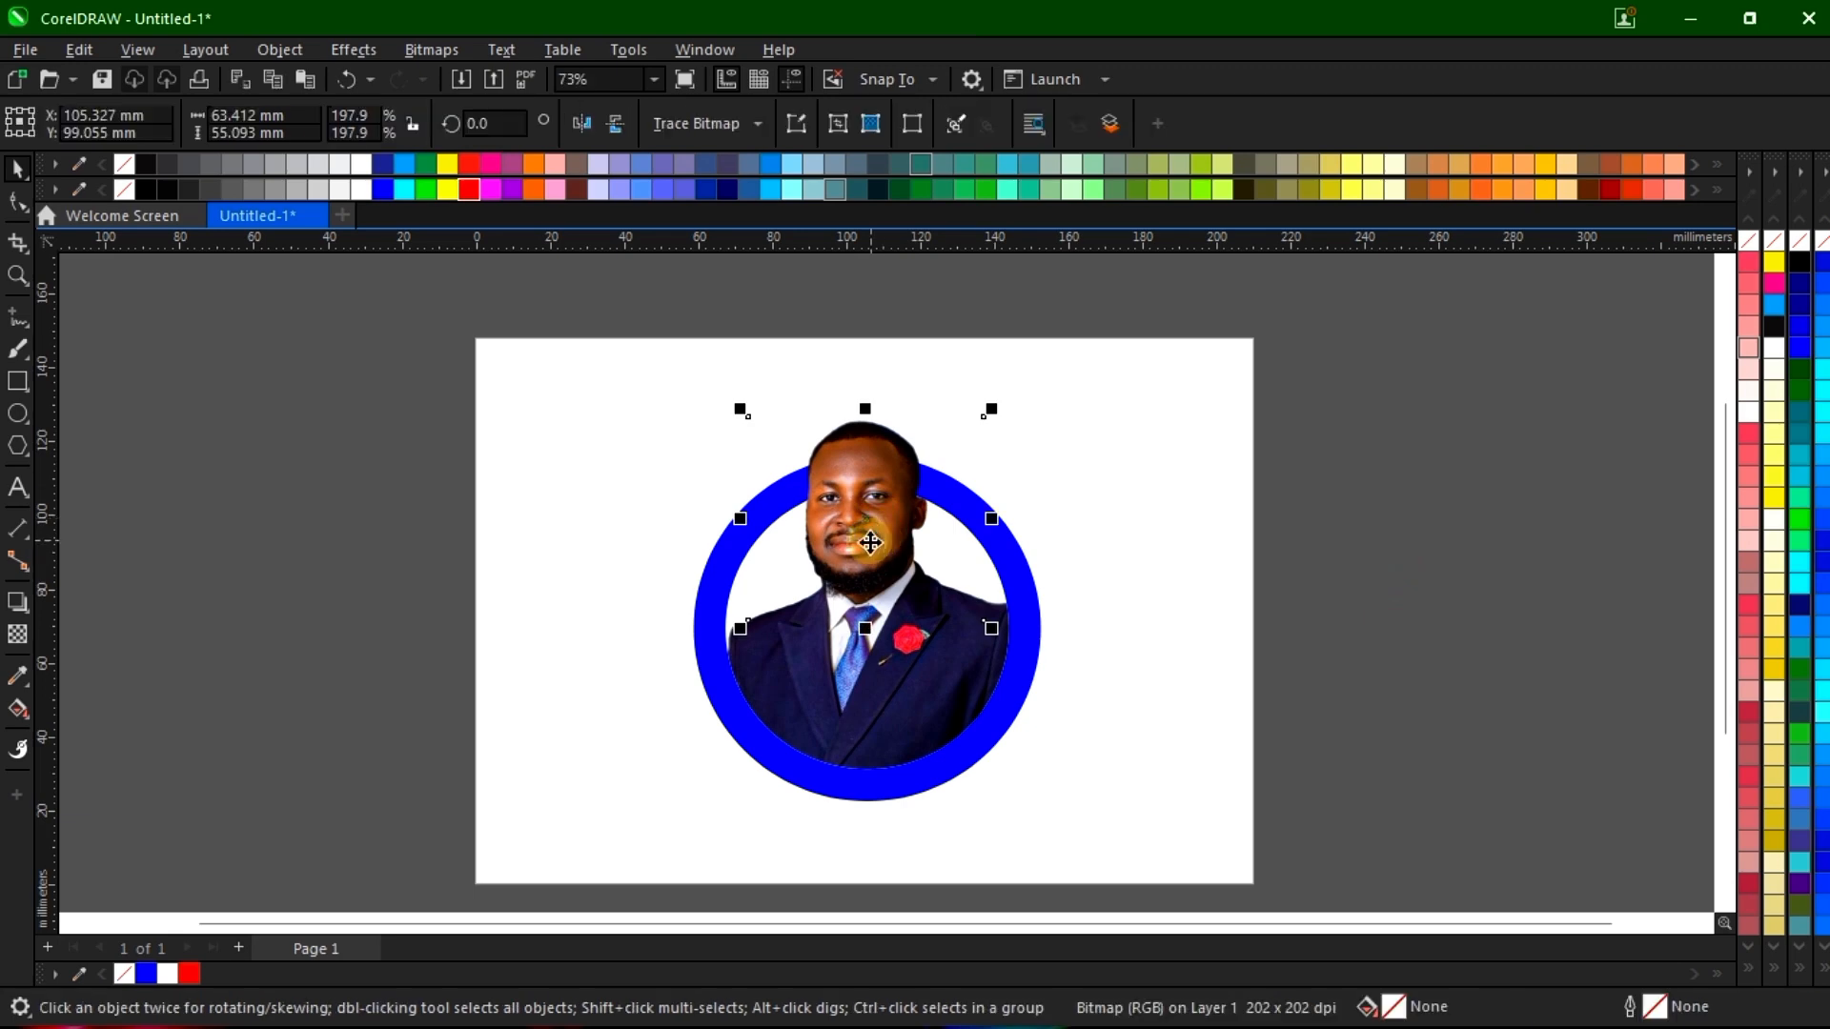
Edit the circular PowerClip, move the photo down inside it to about X 109.0, Y 26.1 mm, and finish editing
double_click(871, 528)
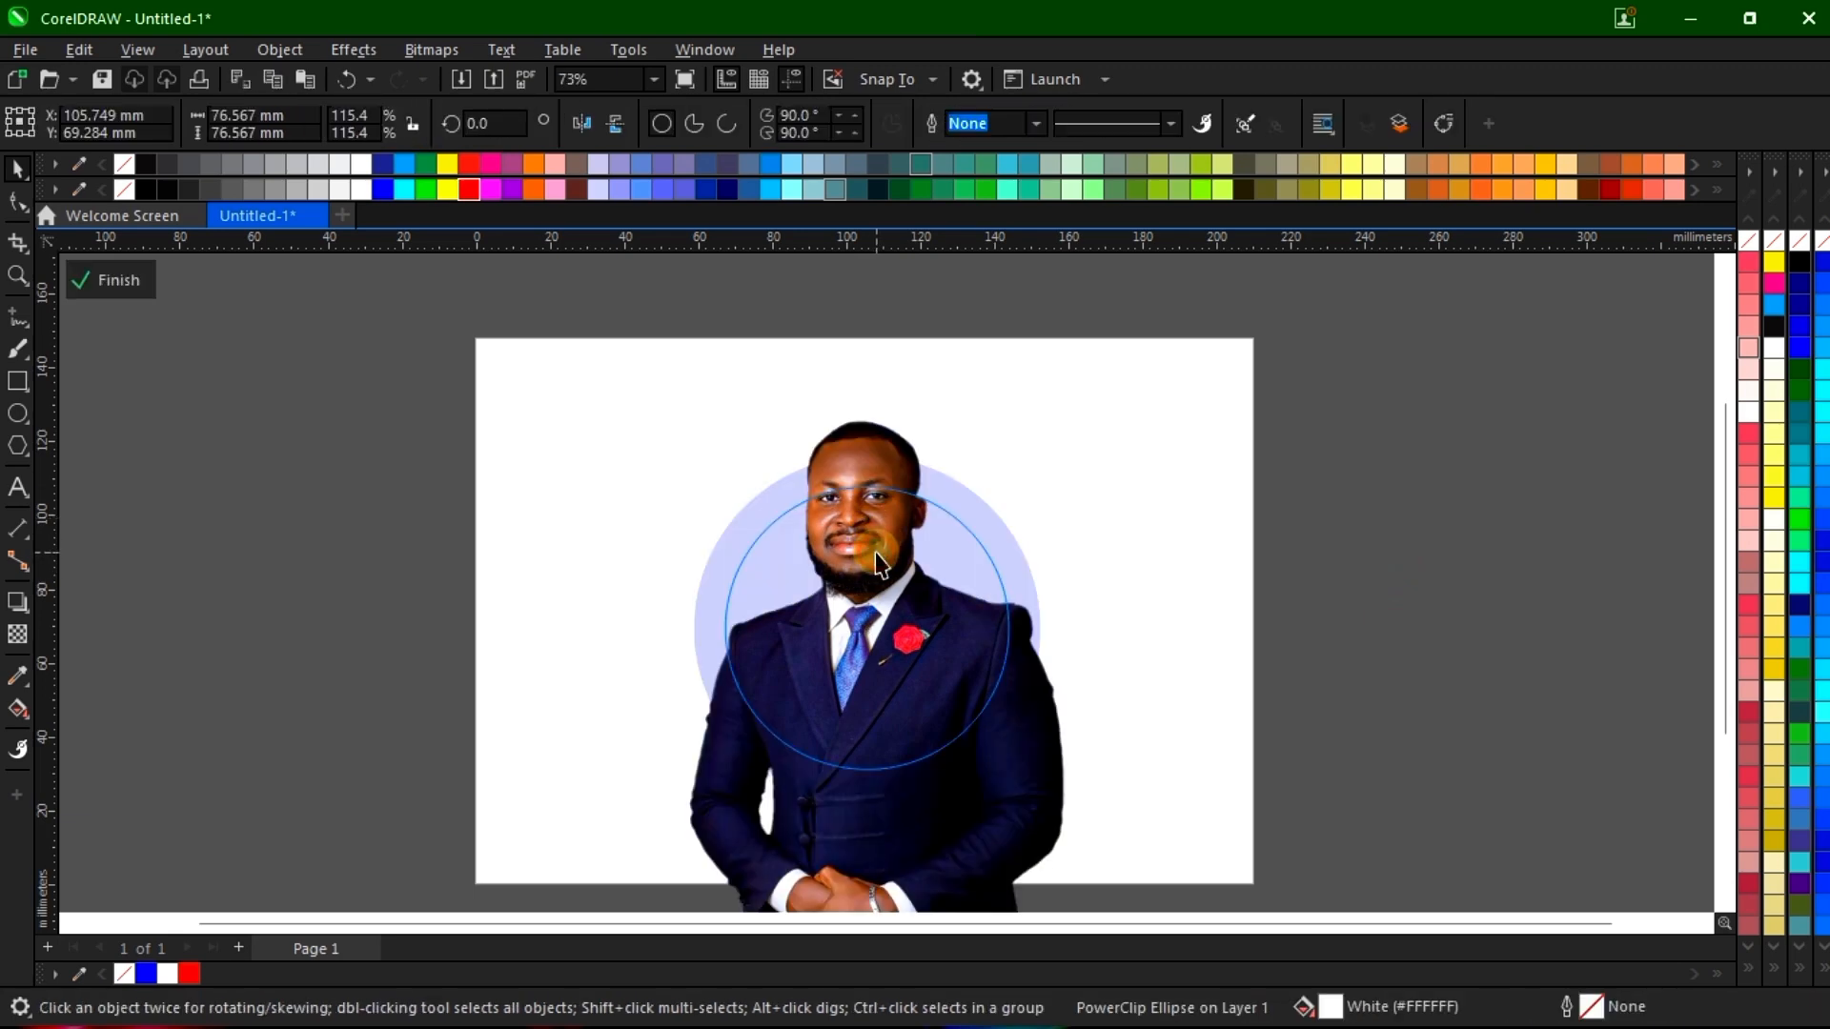
left_click_drag(878, 521, 888, 577)
left_click(1411, 565, "ctrl")
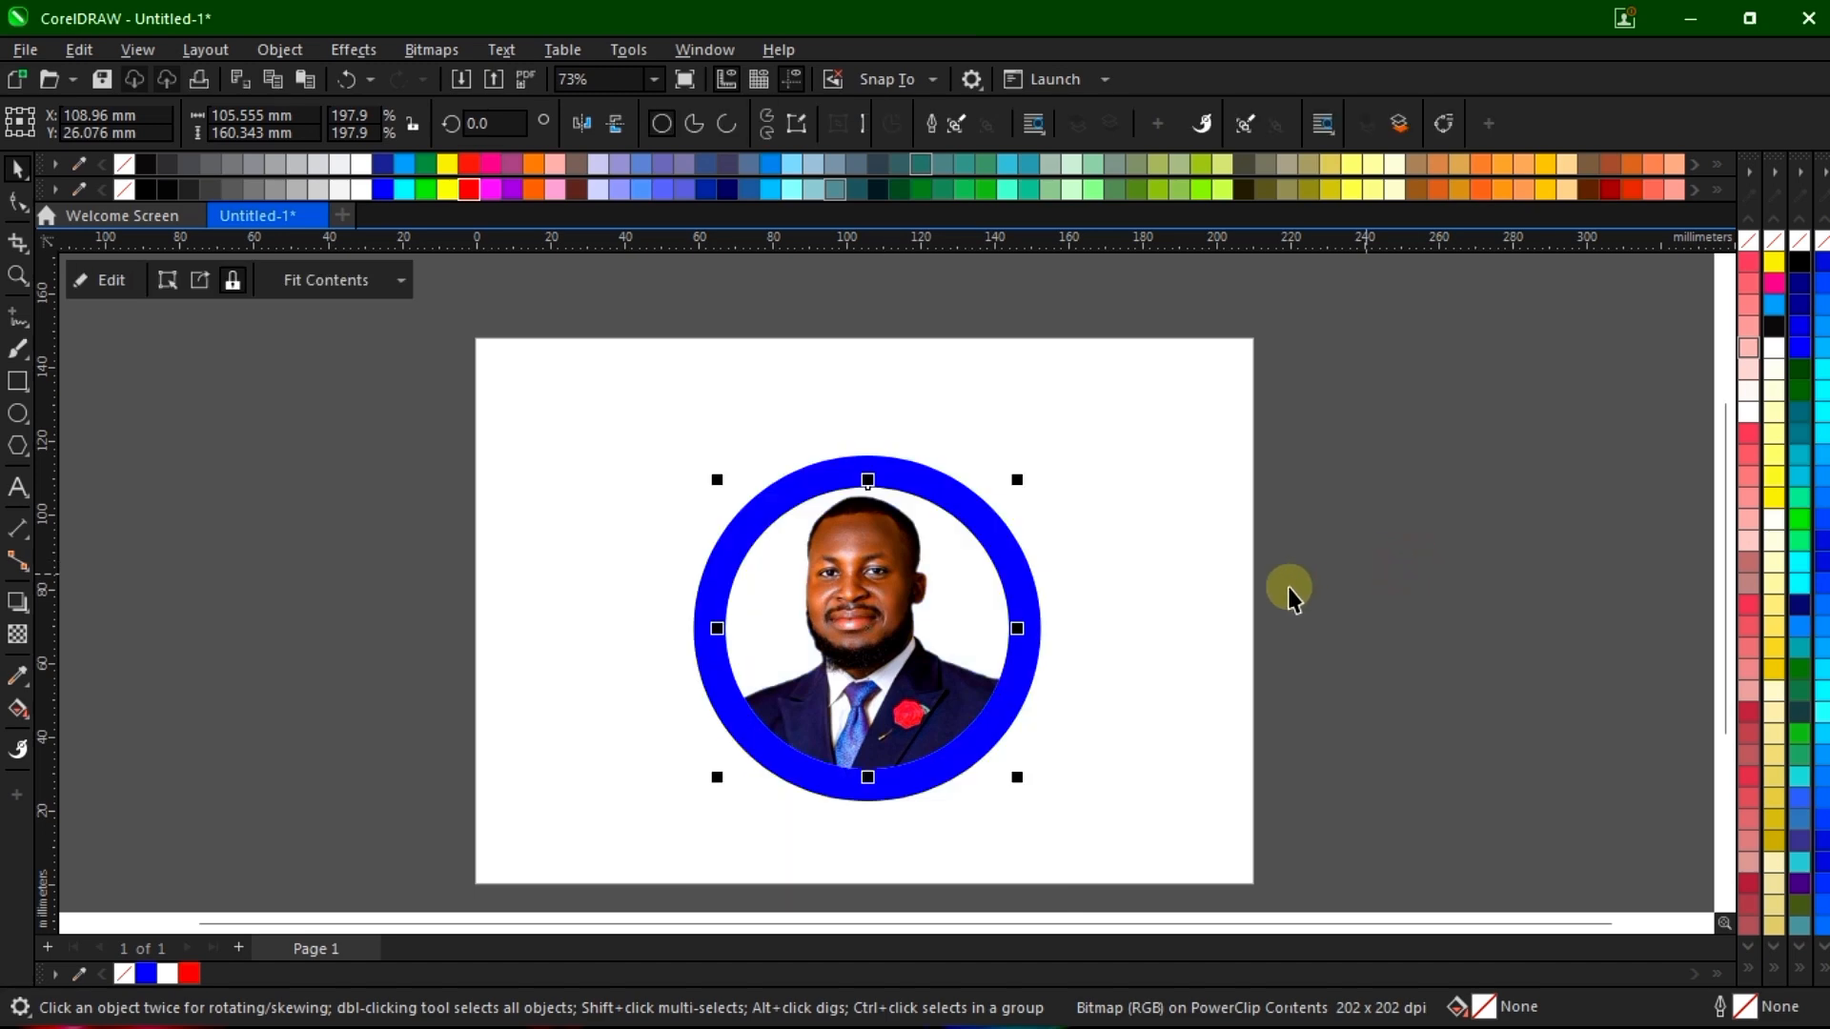
Show the commands available for the circular PowerClip, including Edit PowerClip, and dismiss them with the circle deselected
right_click(888, 583)
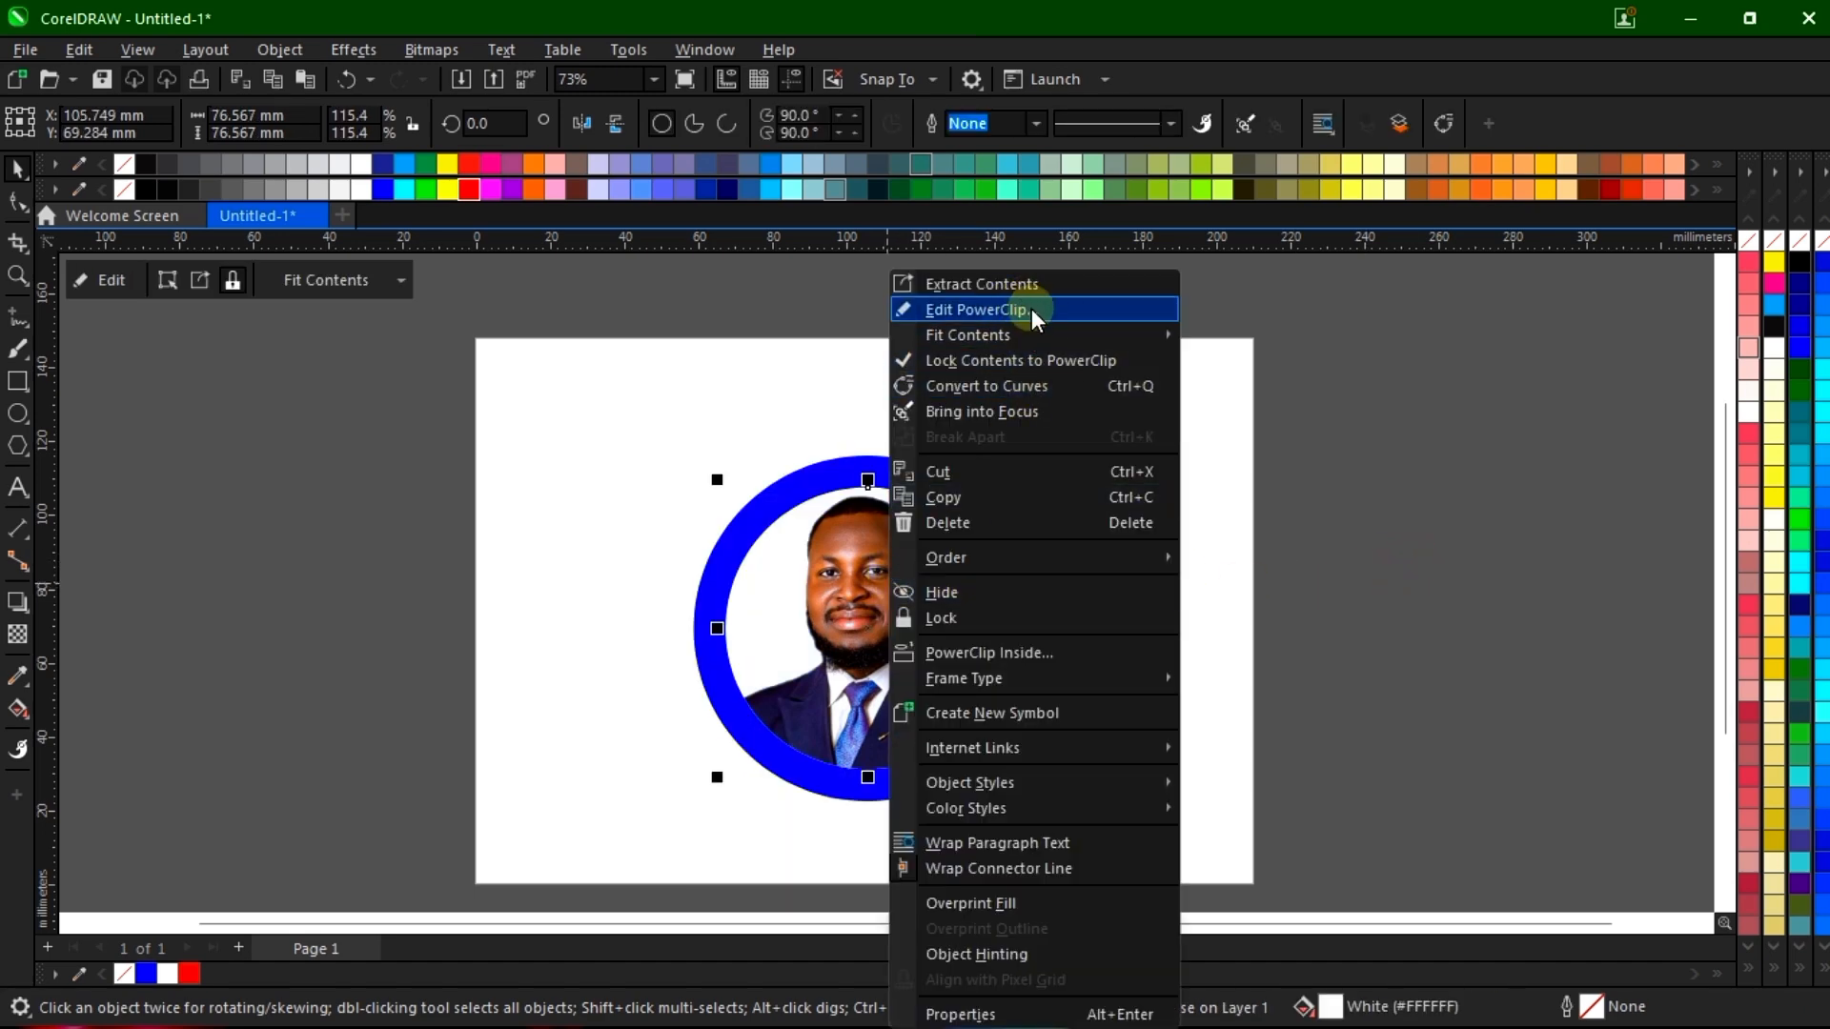
left_click(859, 634)
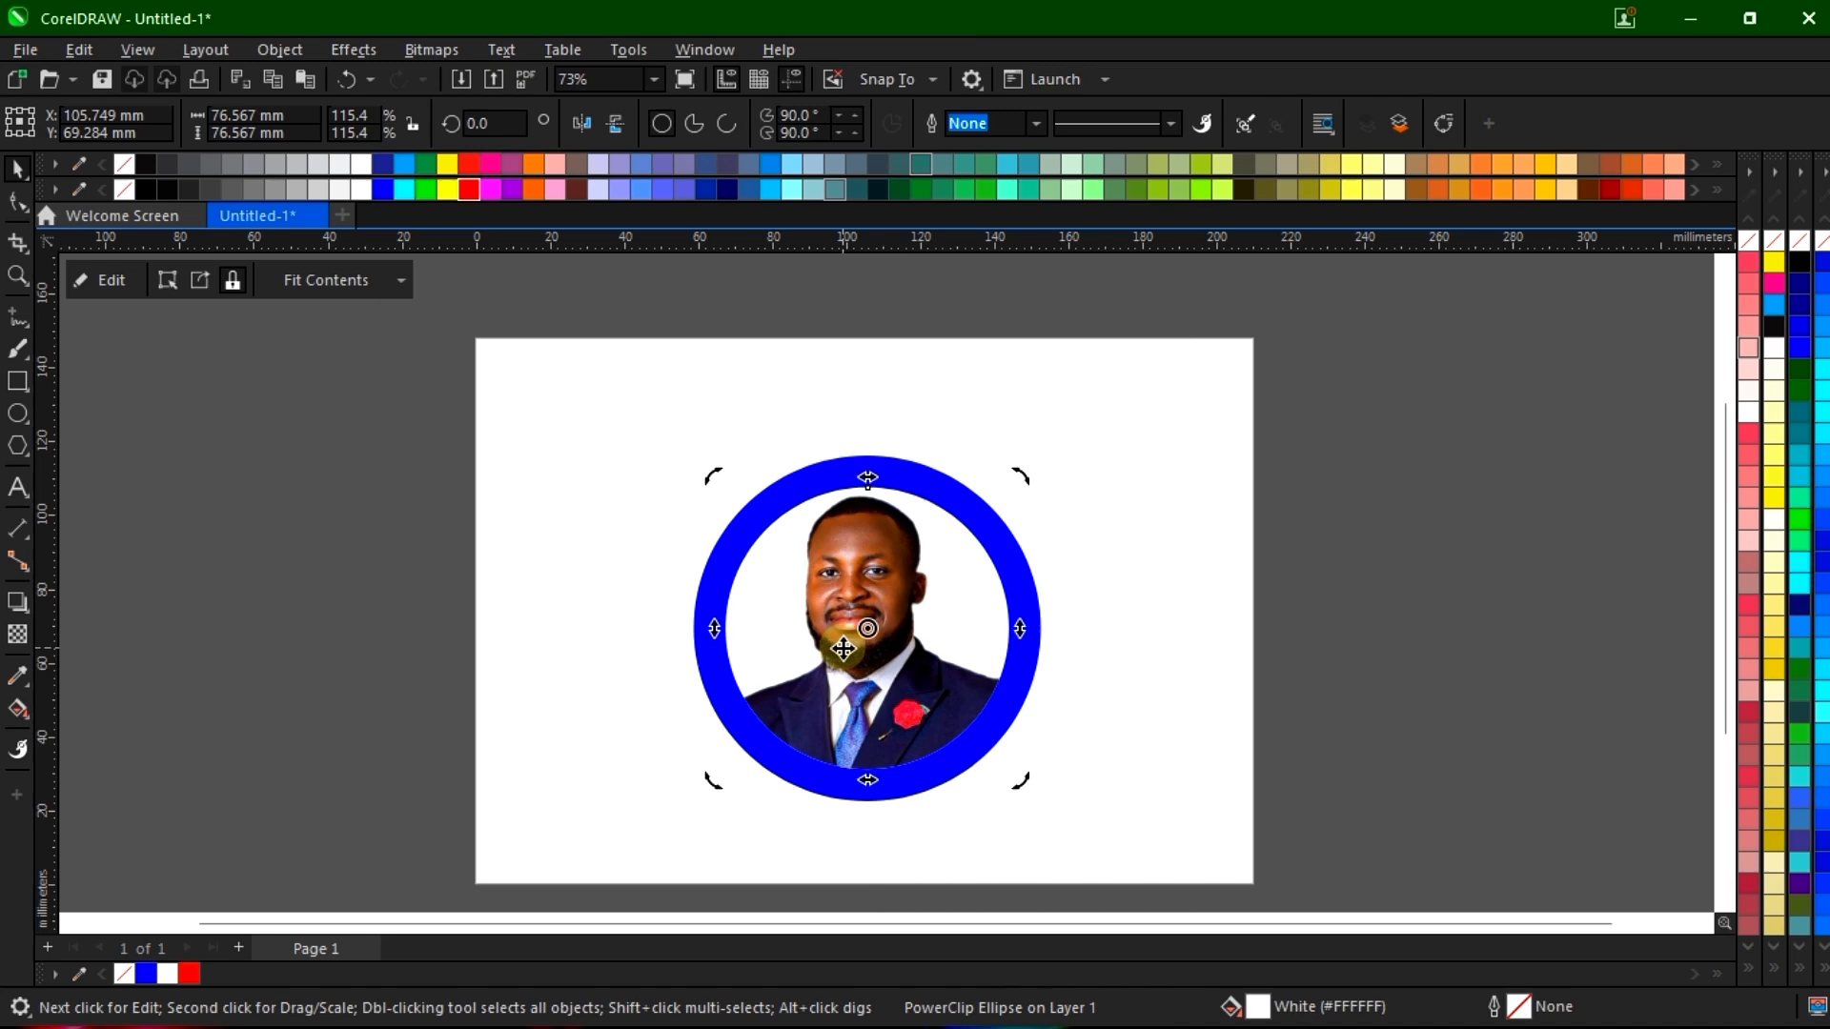
left_click(1160, 546)
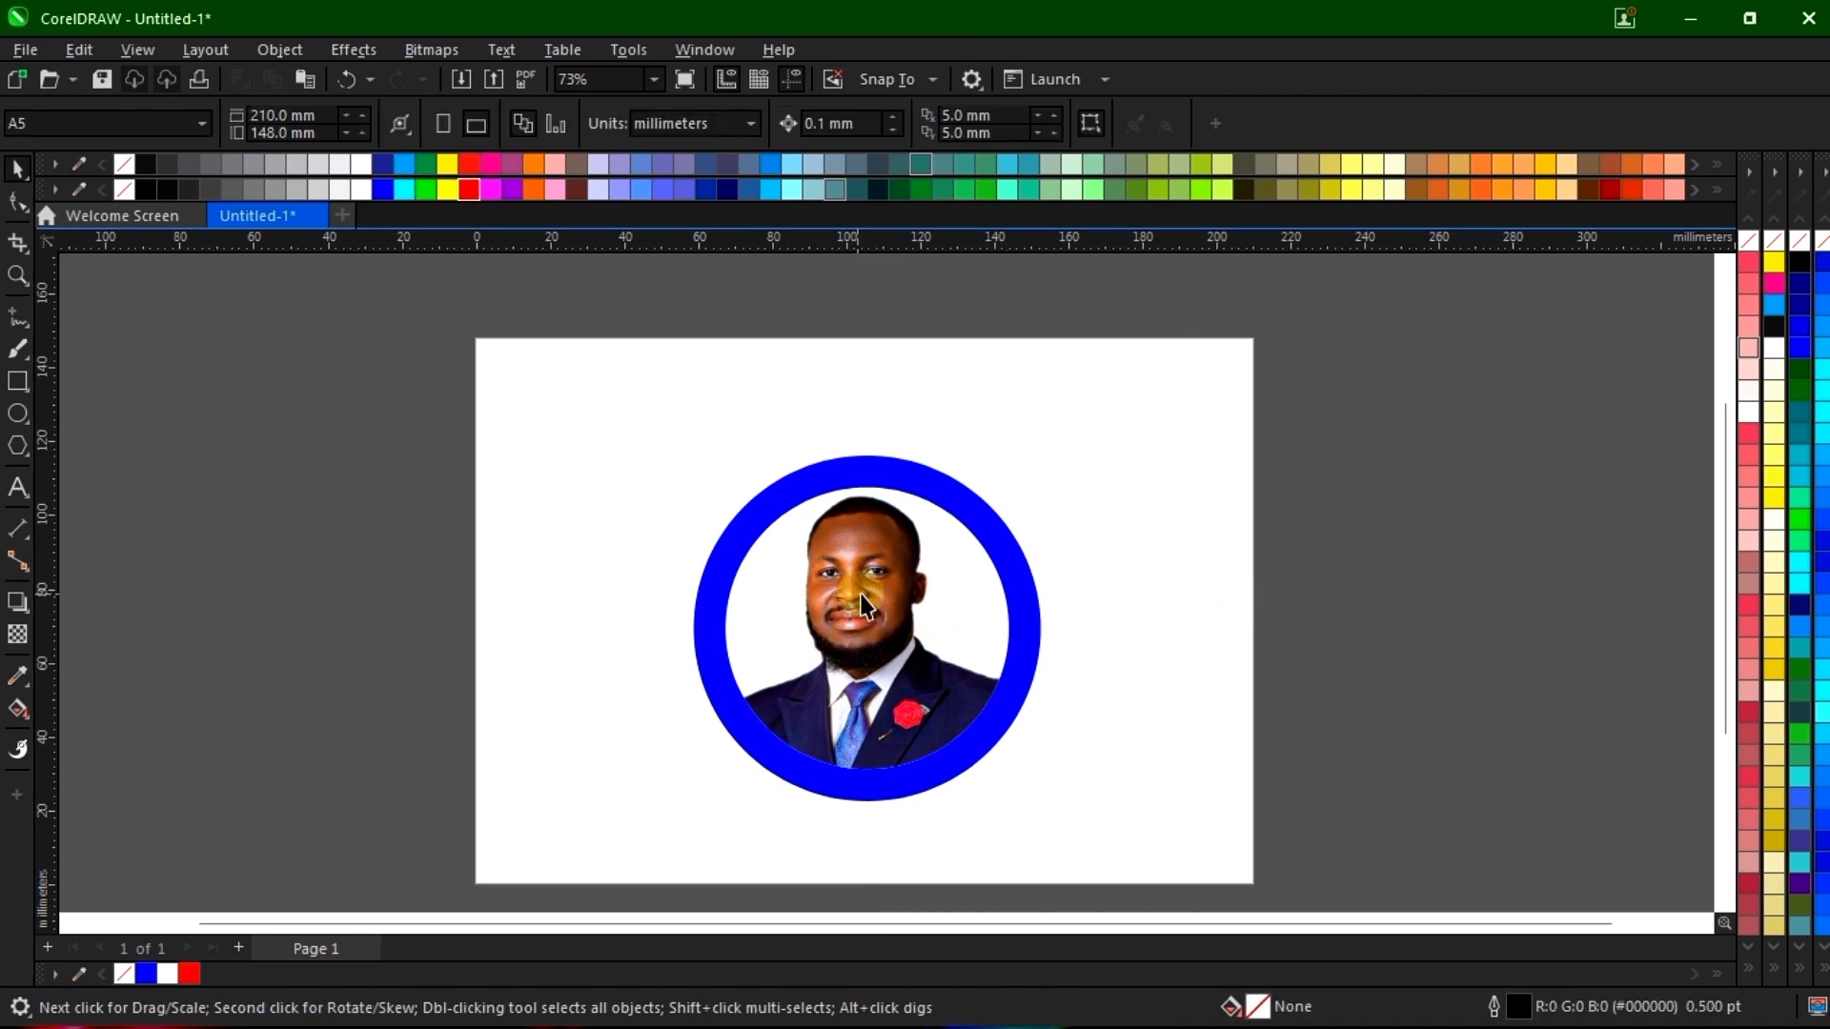
Reopen the circular PowerClip to view the whole photo inside it, finish editing, and fit the page in view
scroll(895, 670, "up", 2)
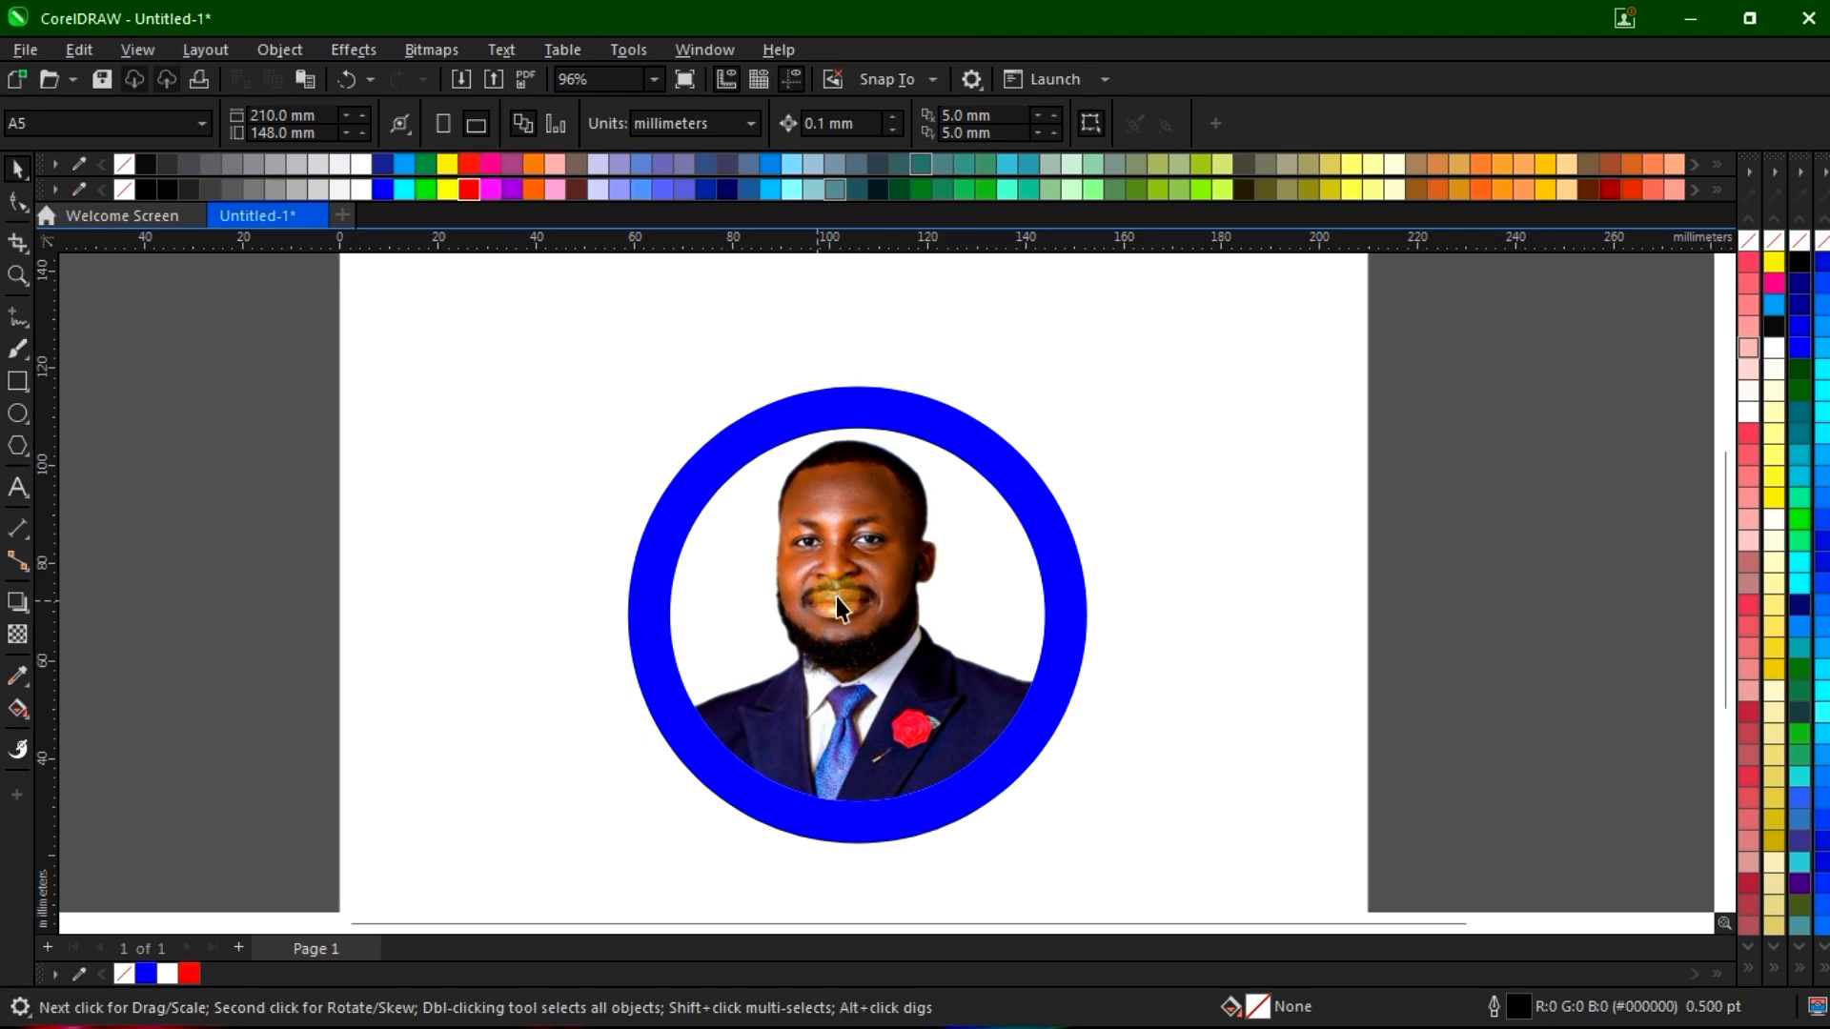
double_click(860, 563)
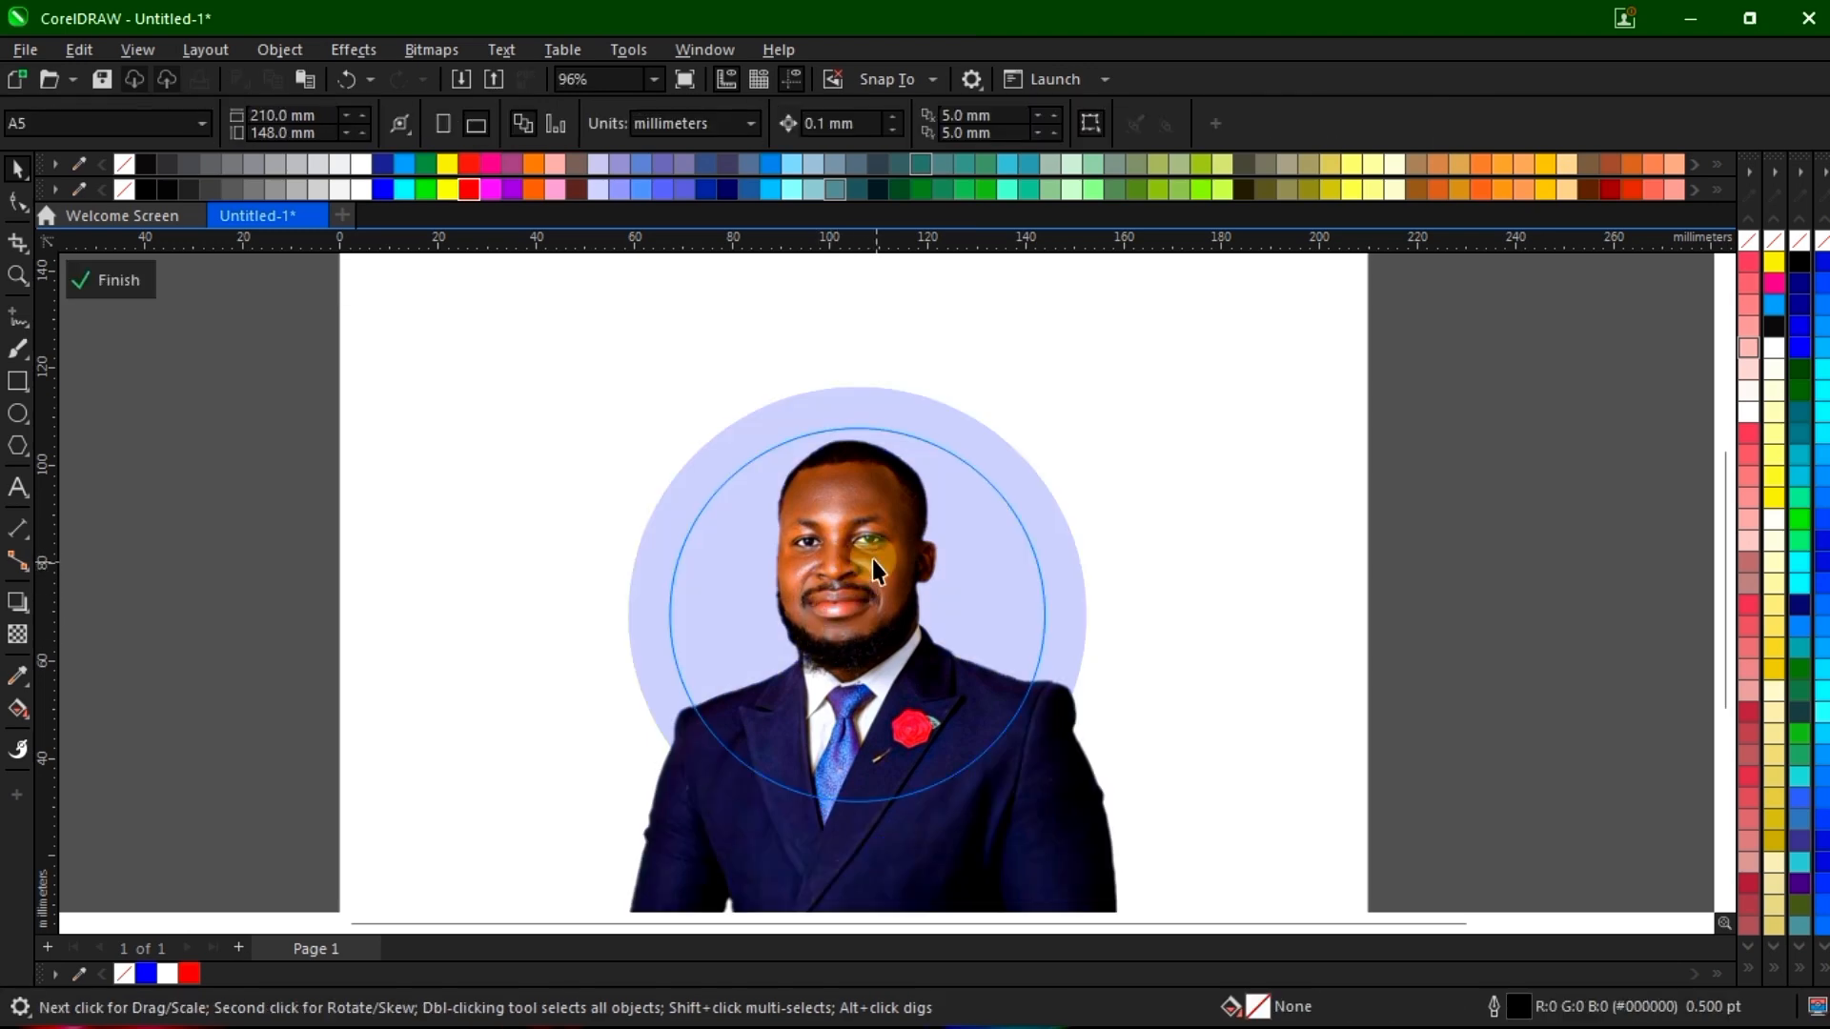
scroll(874, 564, "down", 2)
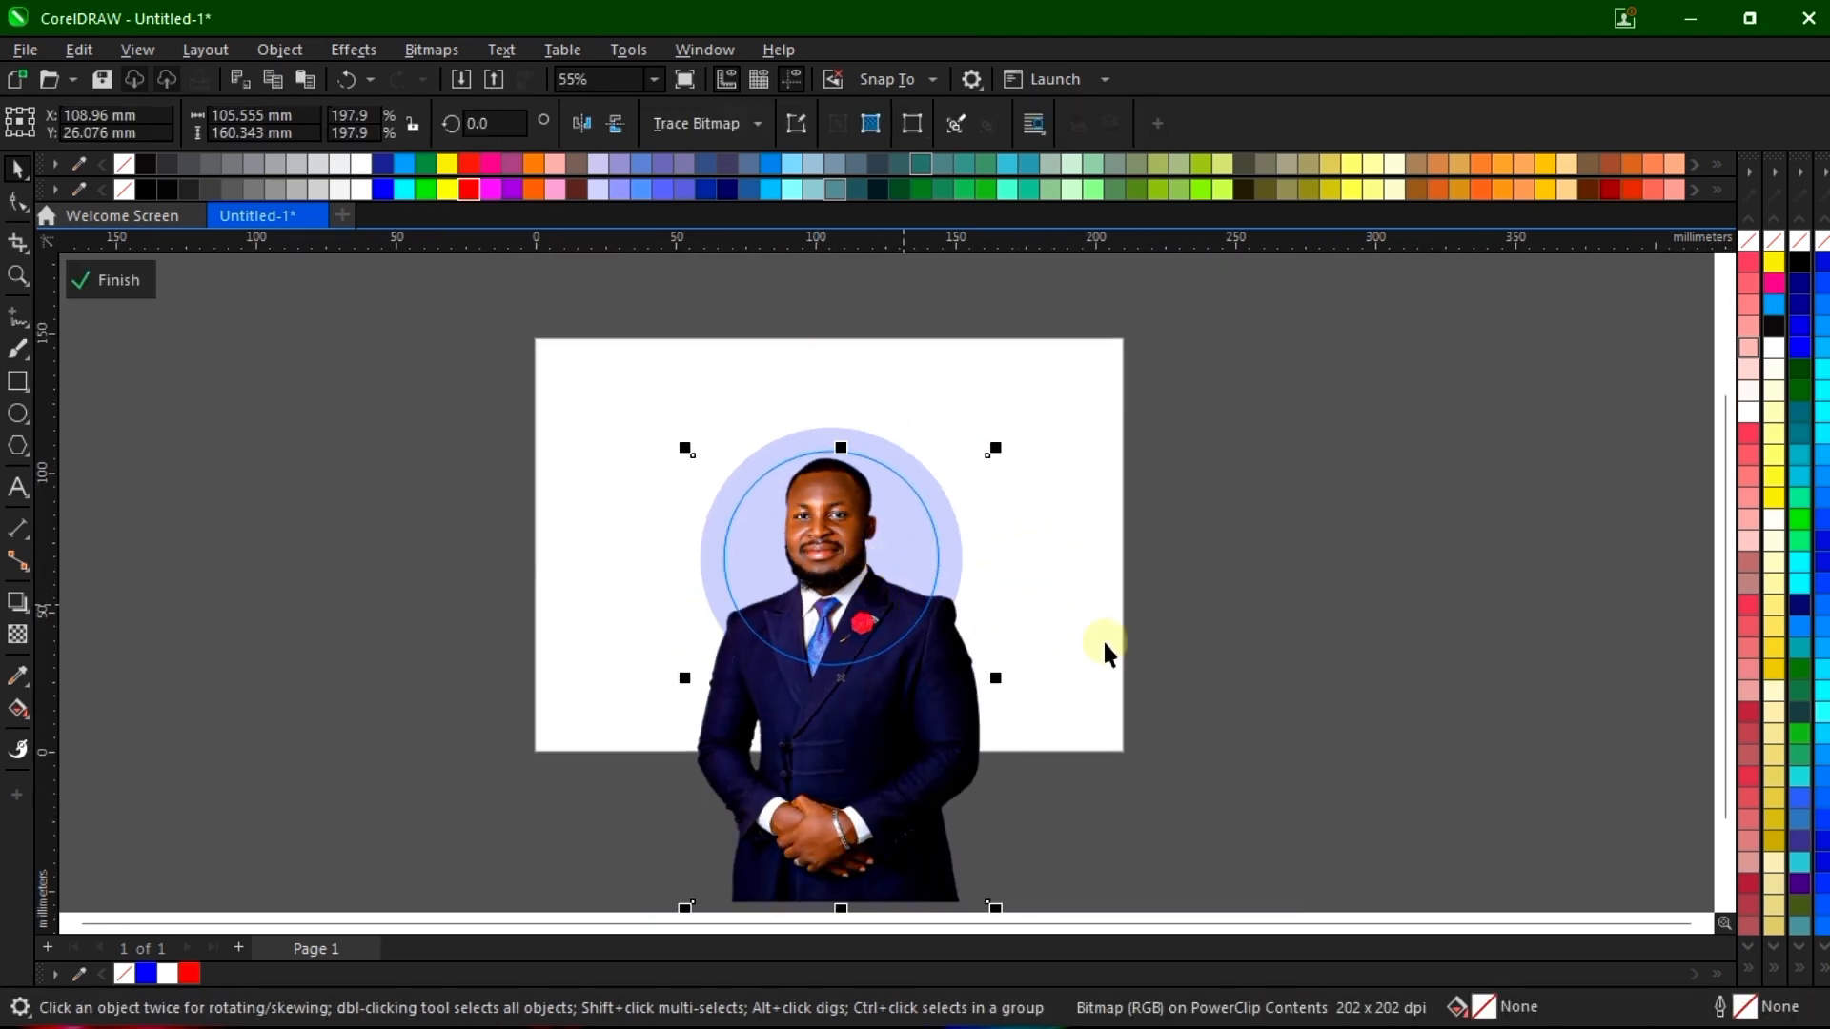
left_click(1229, 549, "ctrl")
left_click(1248, 534)
key("shift+F4")
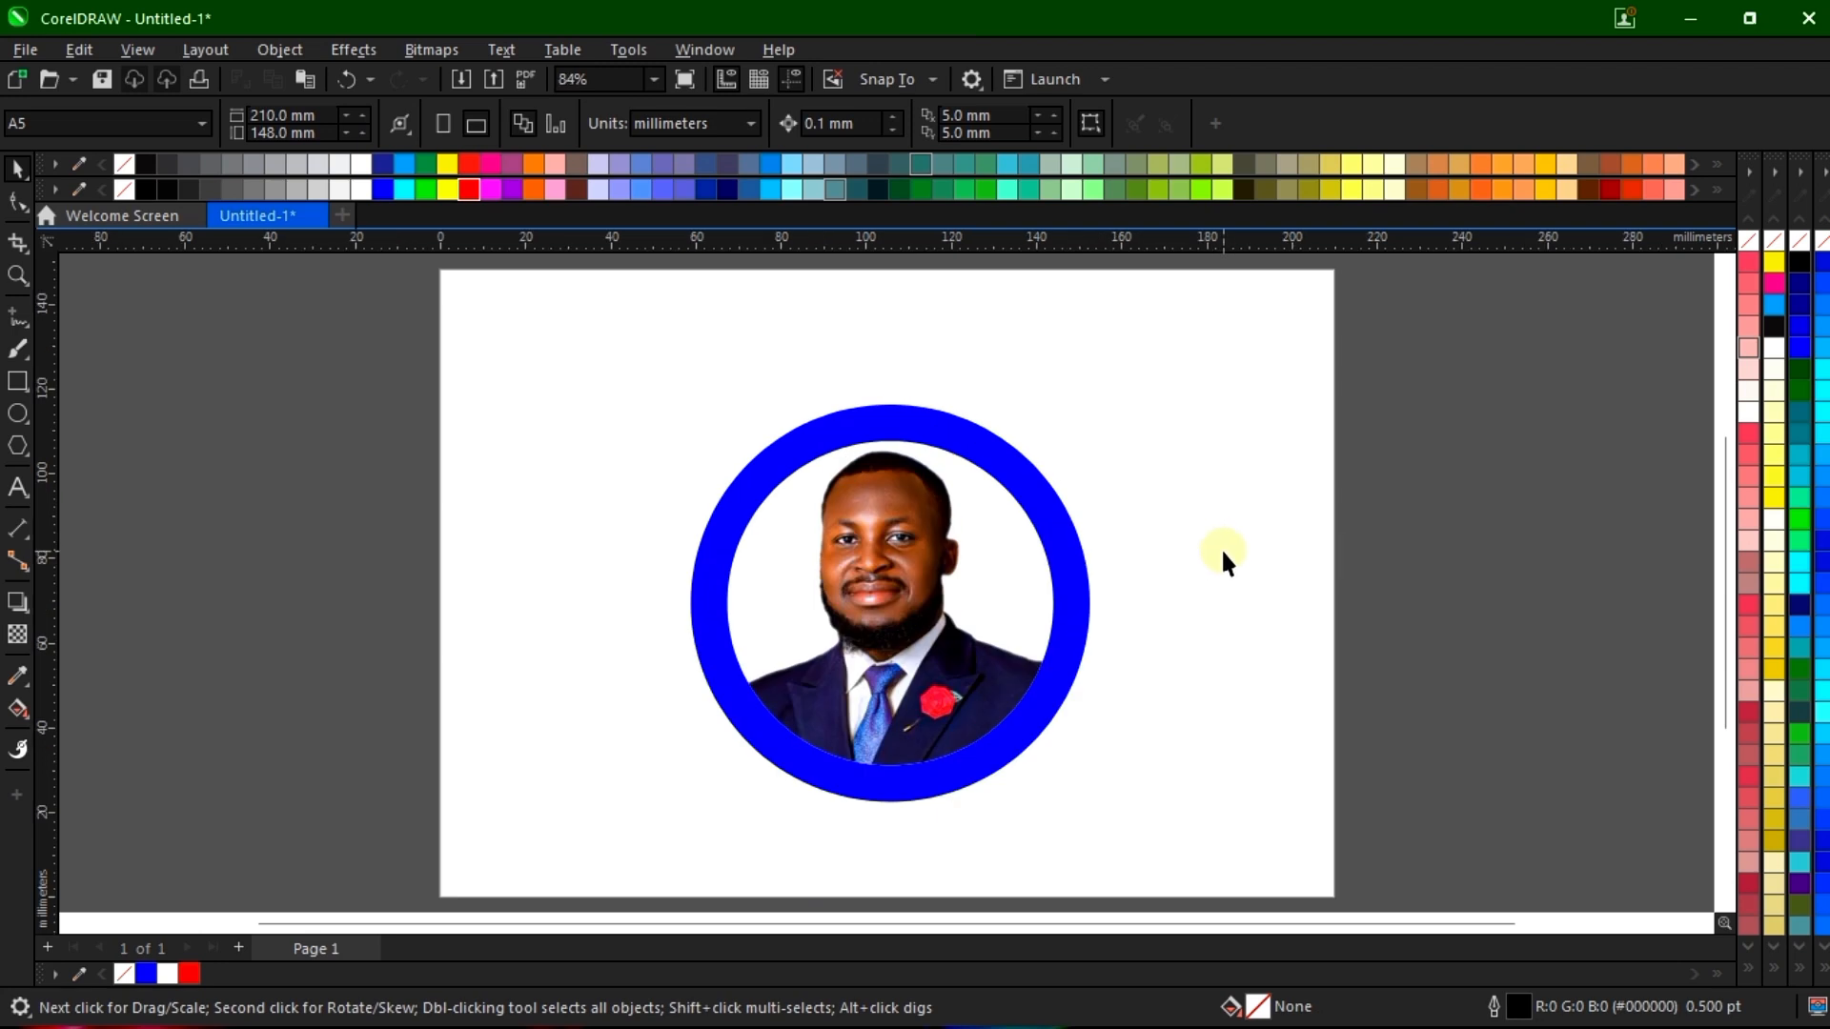